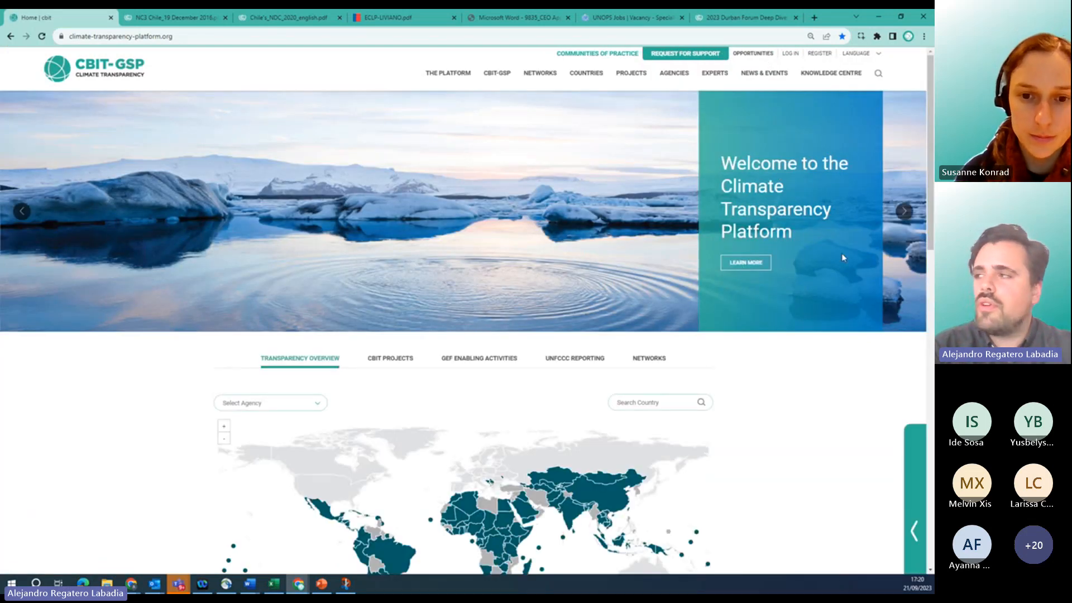
# Open the account registration form and enter a trial first name and last name.
pyautogui.click(821, 53)
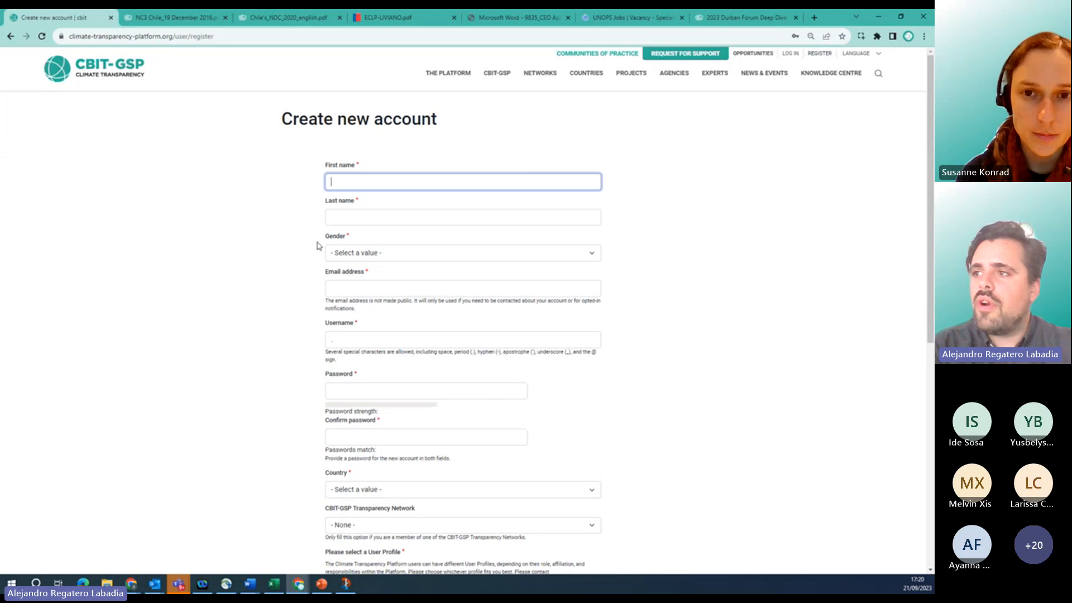
pyautogui.scroll(-1, 313, 170)
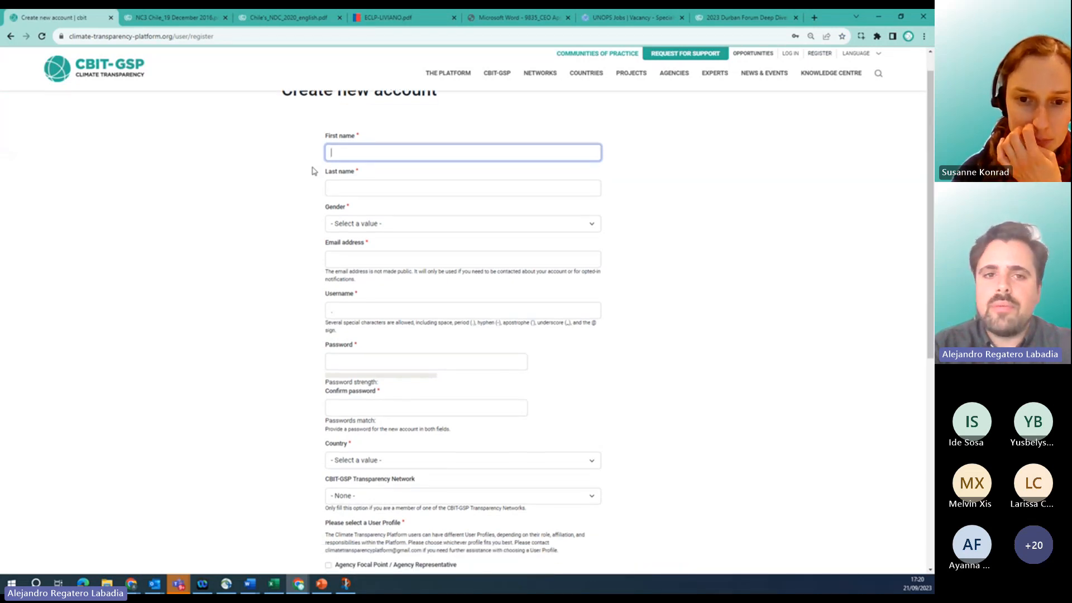
pyautogui.scroll(1, 309, 163)
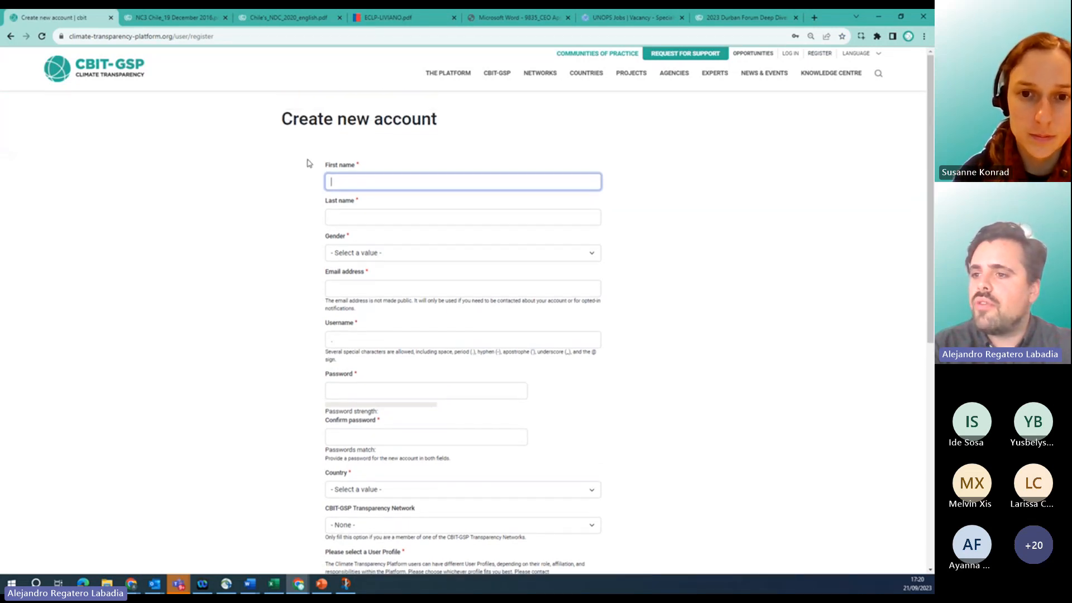
pyautogui.click(151, 444)
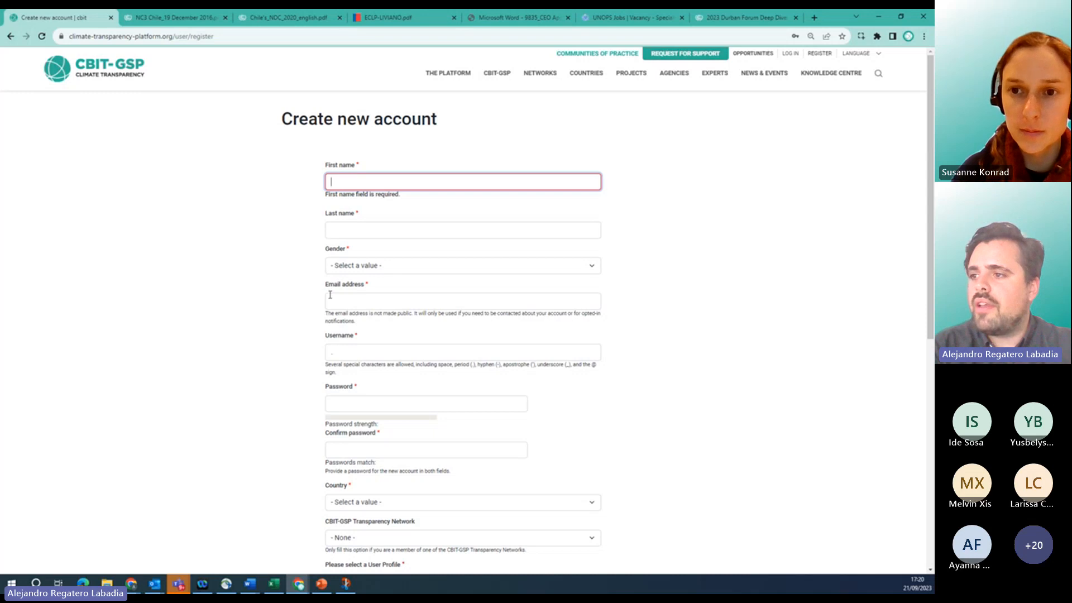
pyautogui.scroll(-1, 330, 295)
pyautogui.click(349, 309)
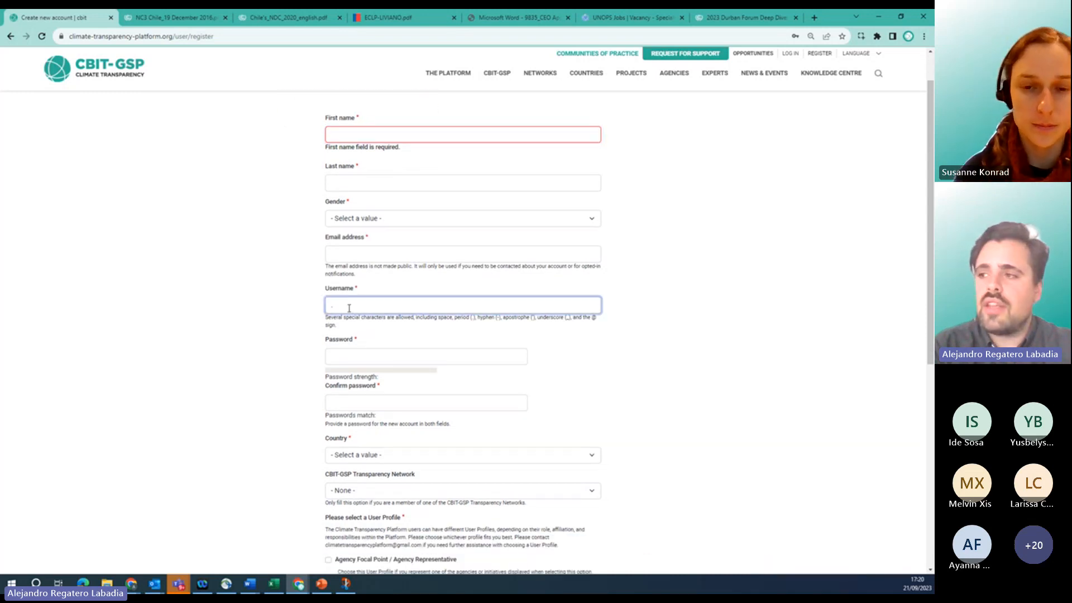
pyautogui.click(361, 138)
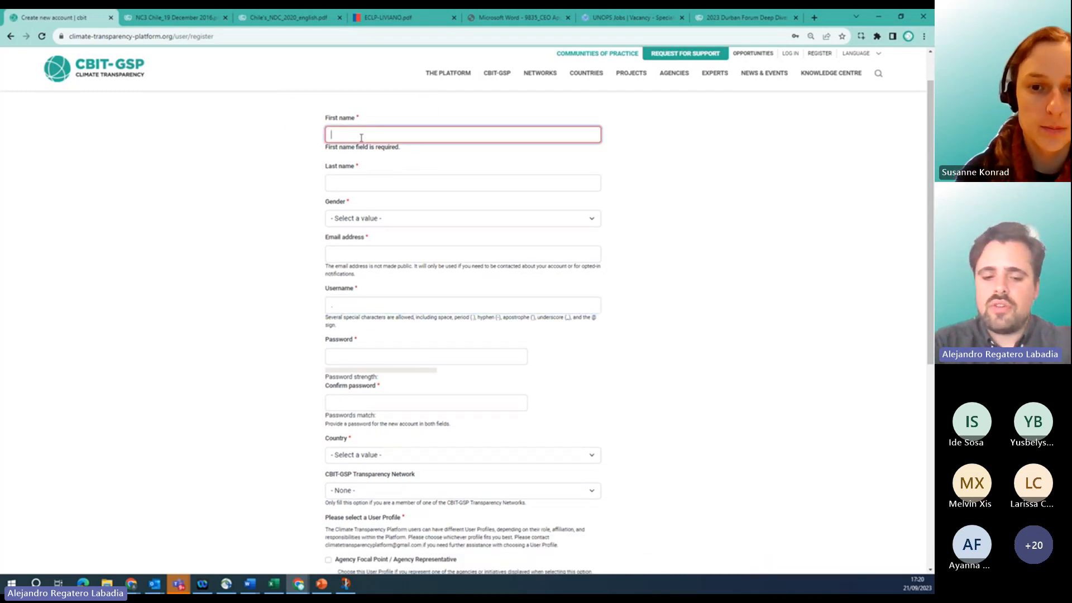
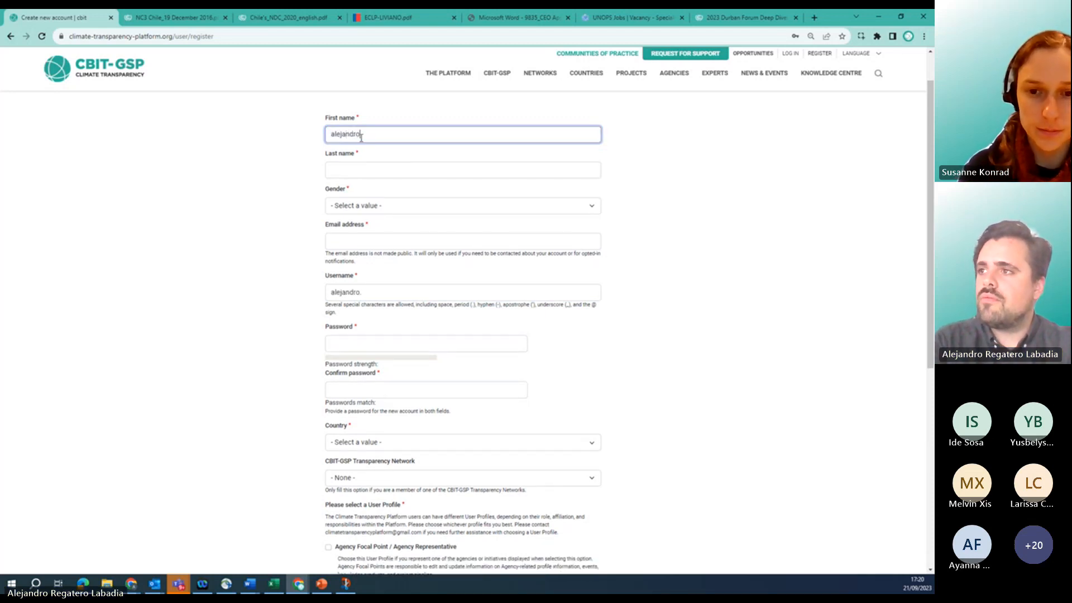
pyautogui.click(348, 169)
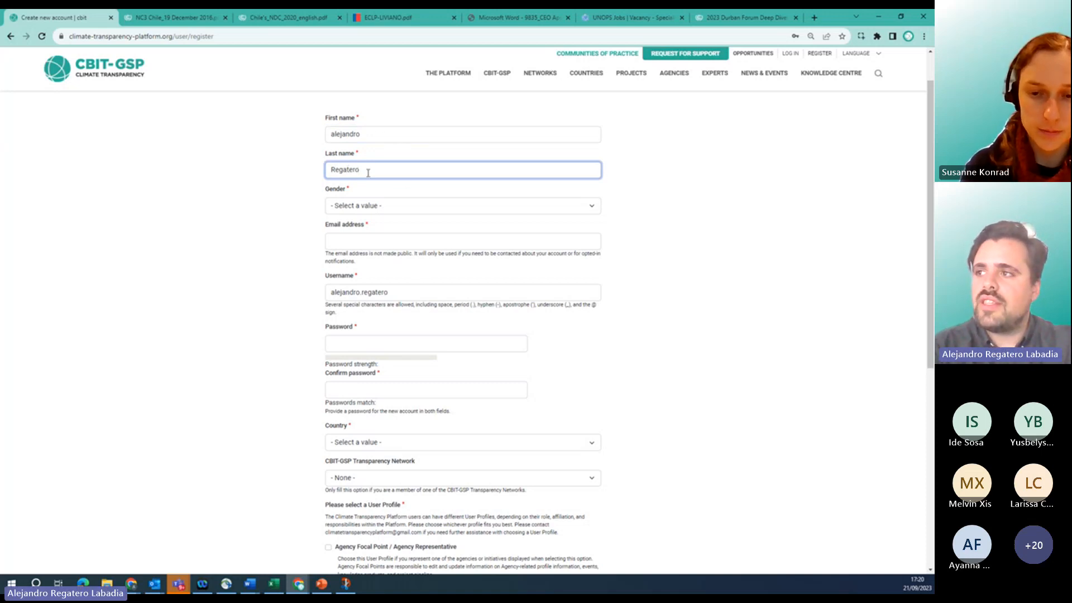
# Delete the trial Last name and First name entries, leaving both fields empty.
pyautogui.moveTo(366, 169); pyautogui.dragTo(312, 178)
pyautogui.press('BackSpace')
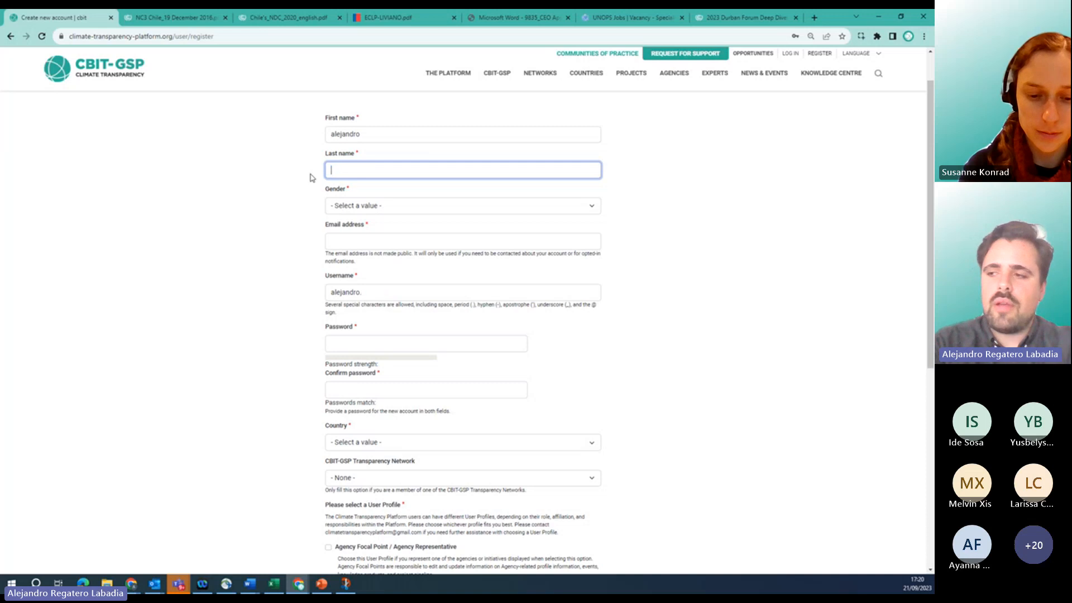
pyautogui.click(376, 133)
pyautogui.moveTo(377, 134); pyautogui.dragTo(290, 138)
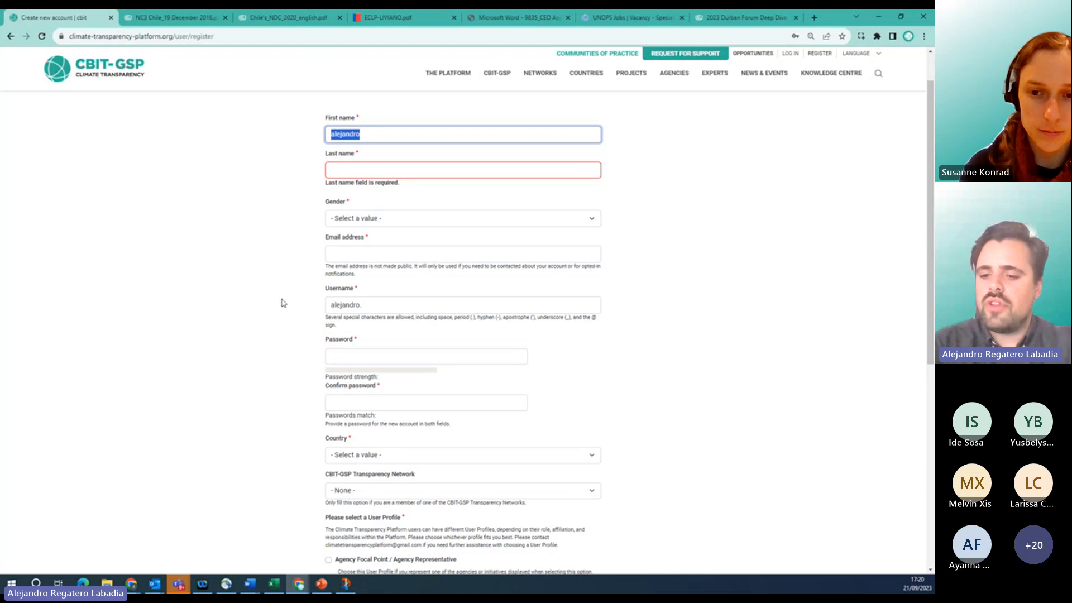
pyautogui.press('BackSpace')
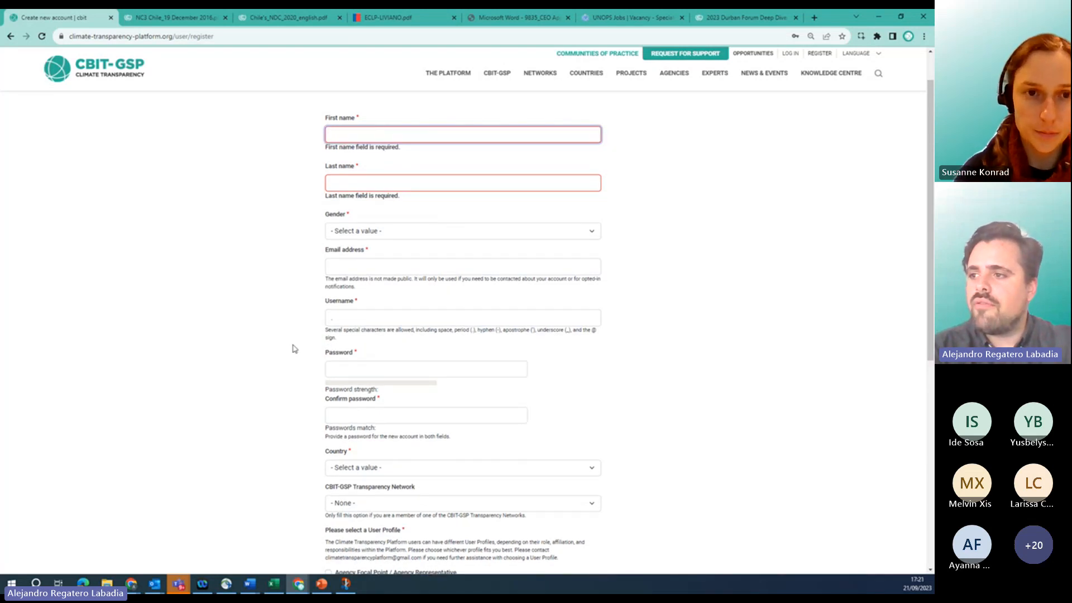
pyautogui.scroll(-2, 294, 348)
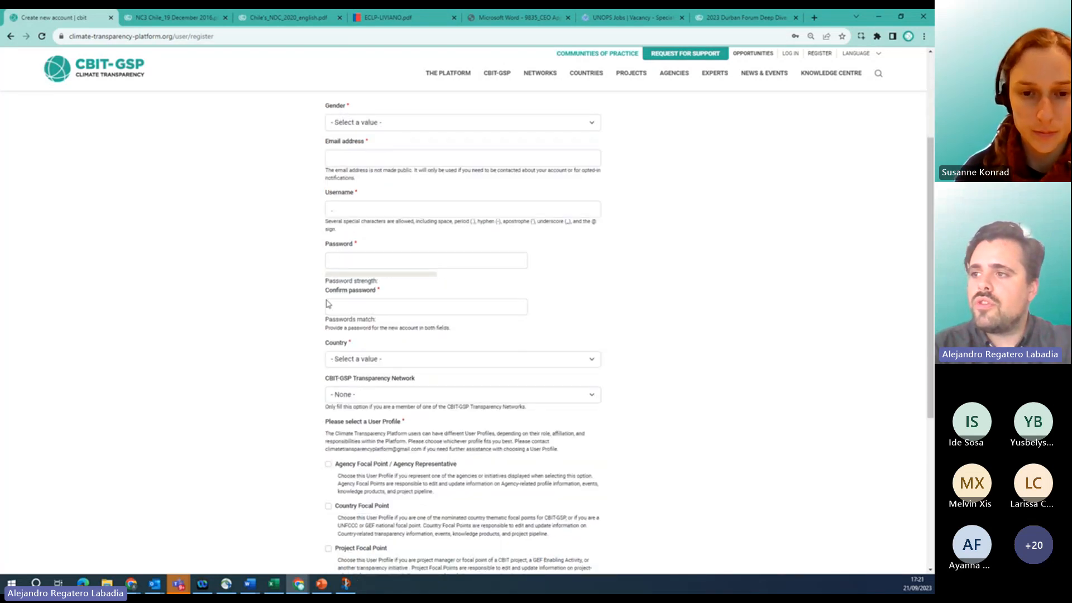
pyautogui.scroll(-2, 298, 290)
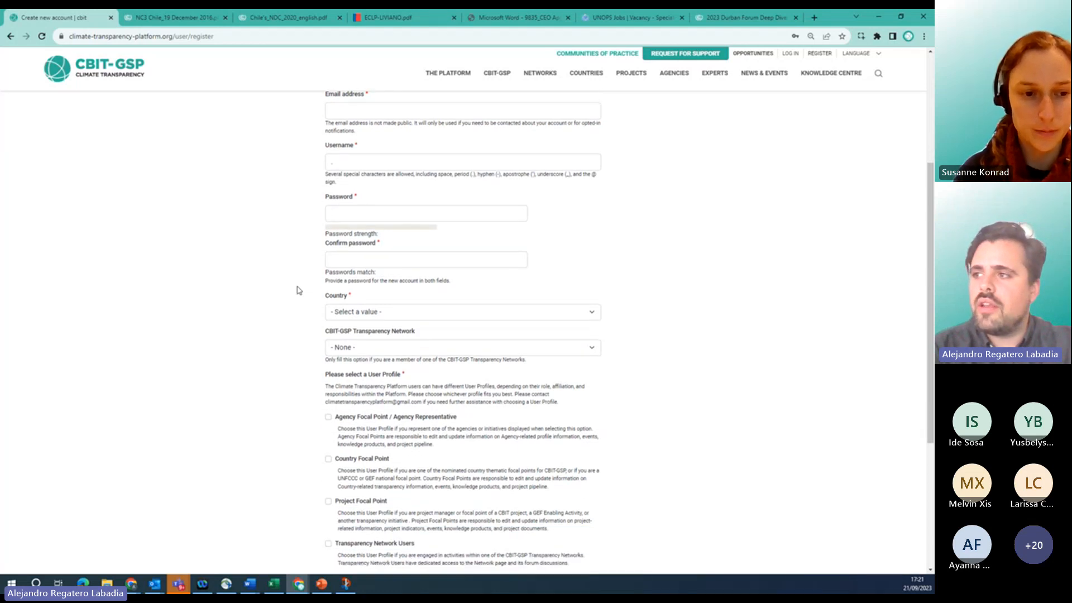
pyautogui.scroll(-1, 298, 290)
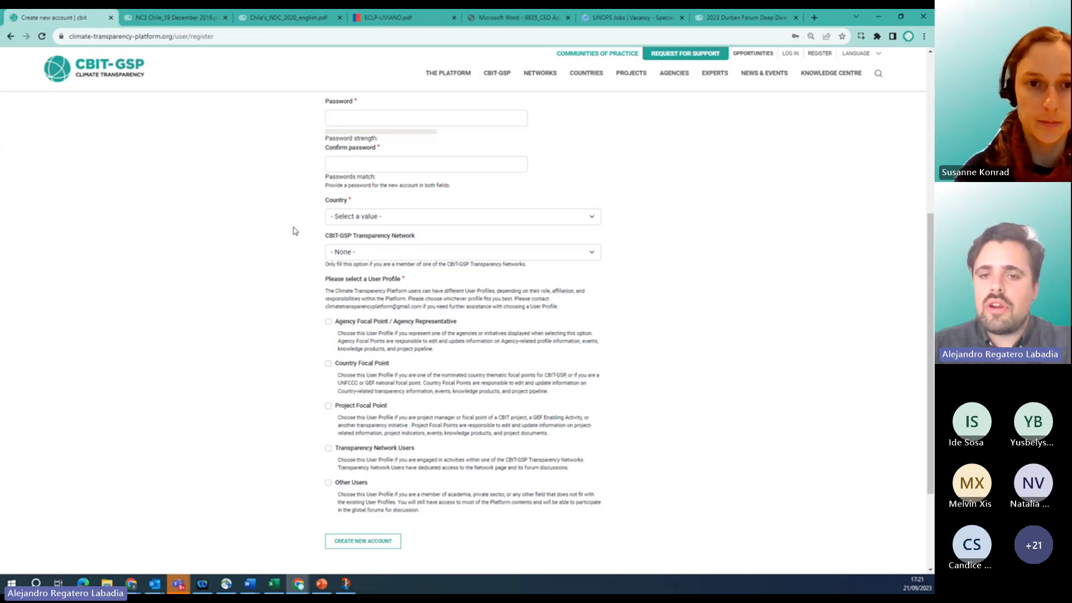
pyautogui.click(373, 255)
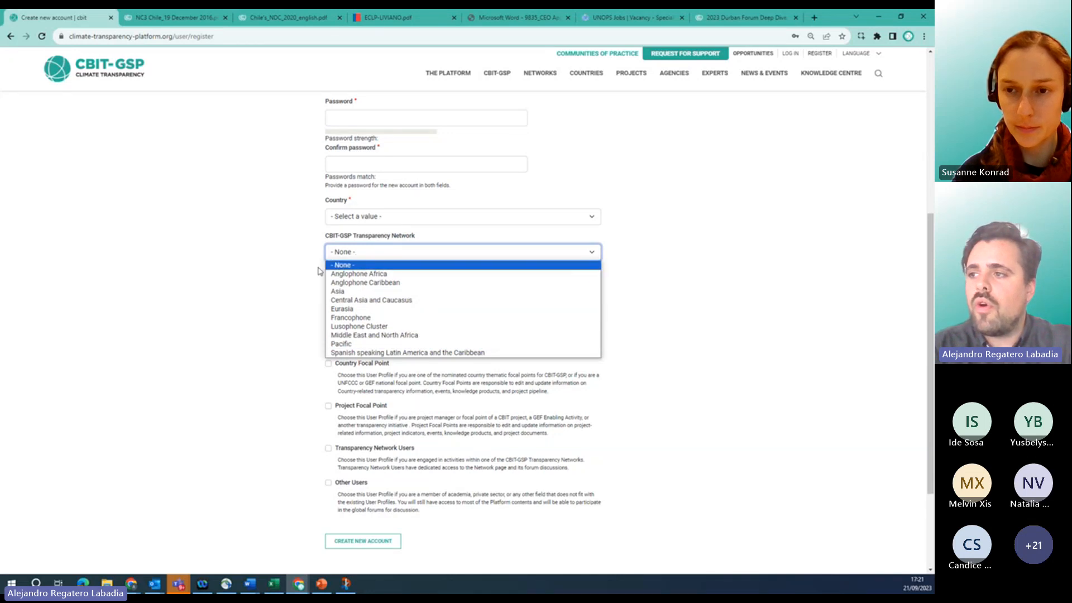
pyautogui.click(388, 254)
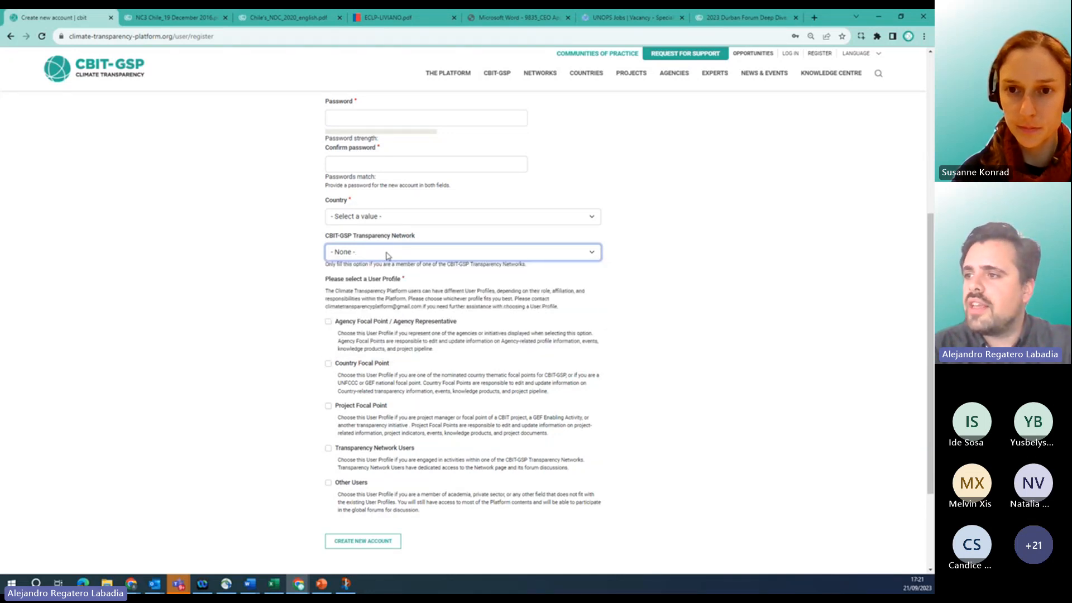
# Scroll down and back up through the registration form to review its fields.
pyautogui.scroll(-2, 295, 298)
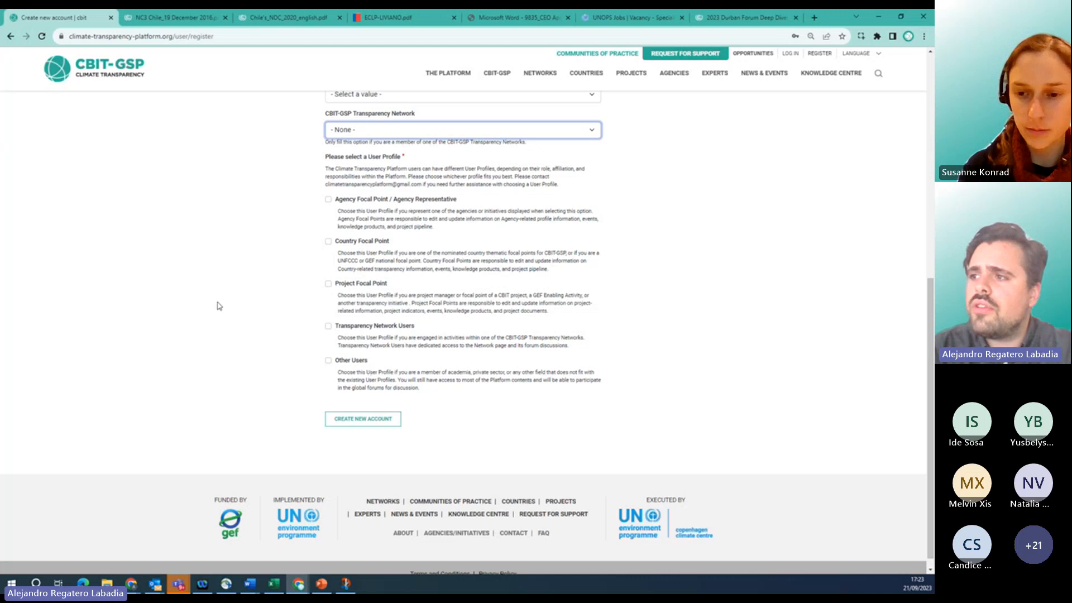
pyautogui.scroll(1, 219, 306)
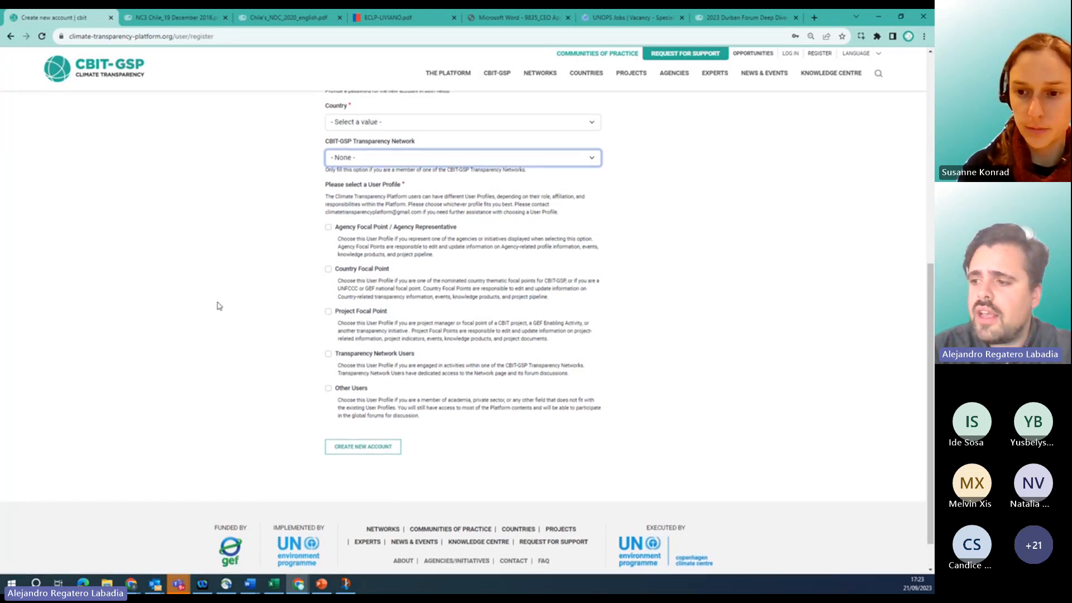
pyautogui.scroll(1, 234, 291)
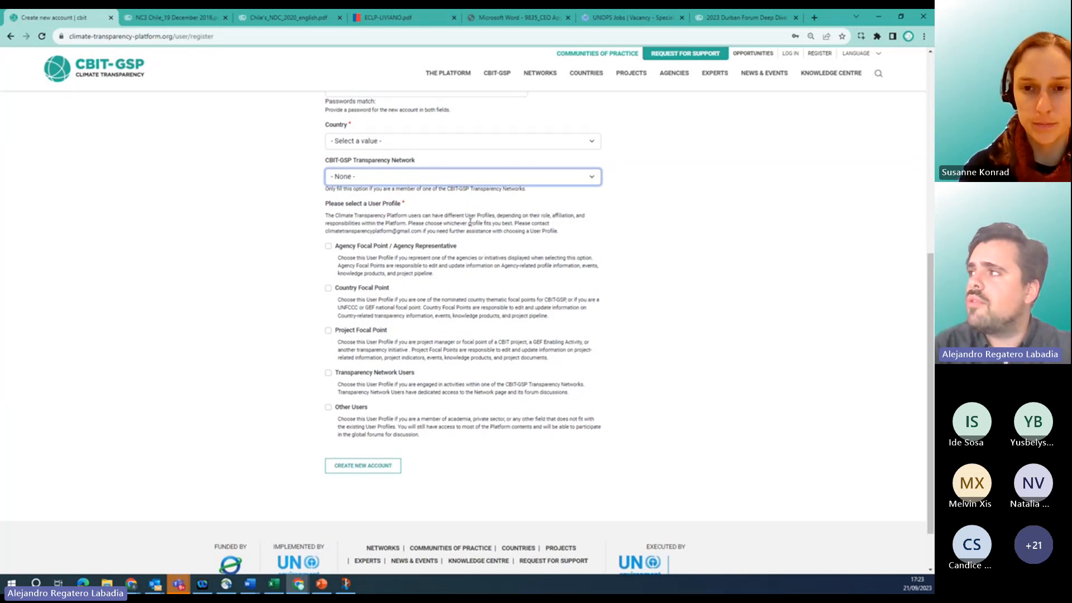
# Load the CBIT Global Coordination Platform home page in a new tab, then return to the registration form.
pyautogui.click(814, 17)
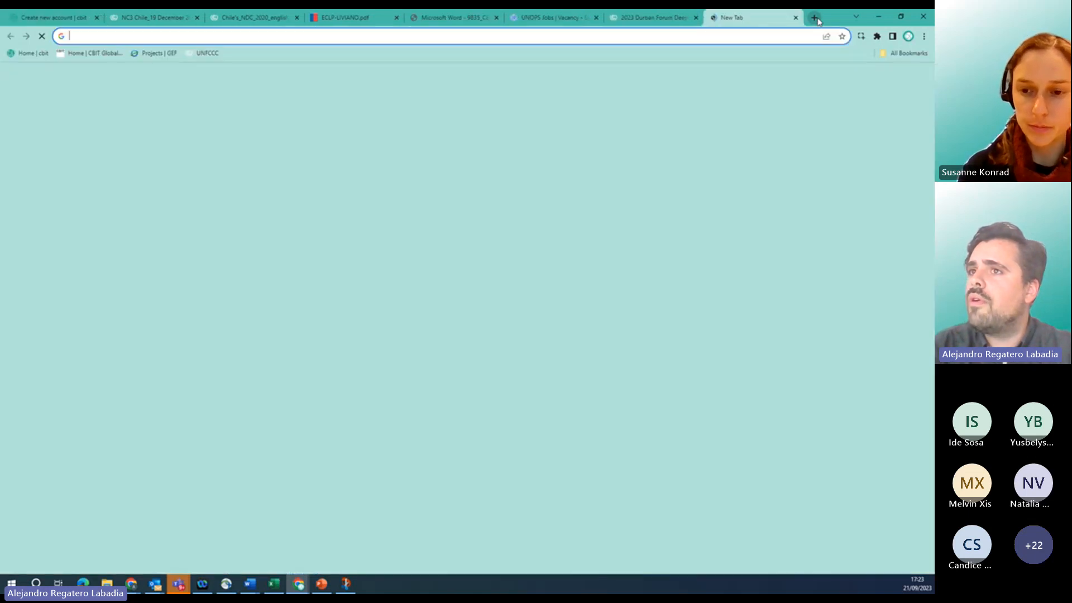
pyautogui.click(87, 53)
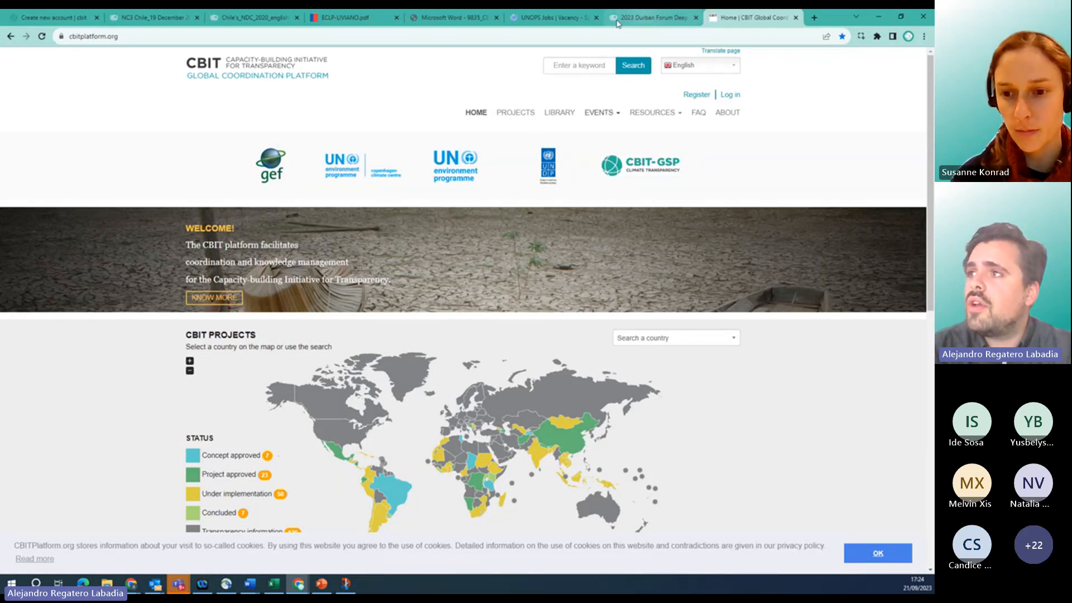
pyautogui.click(50, 20)
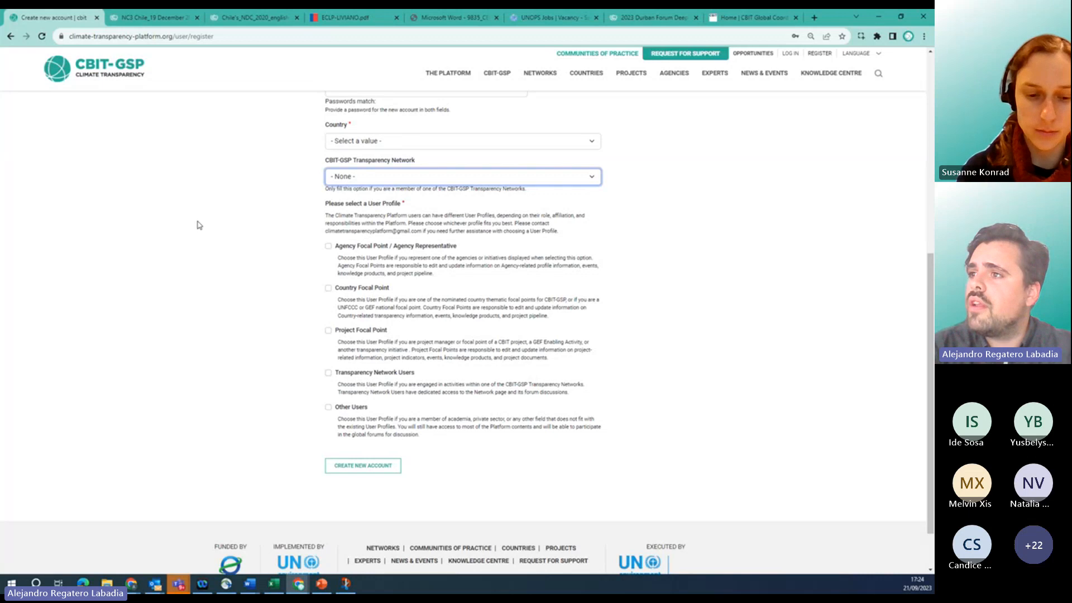
pyautogui.scroll(1, 227, 195)
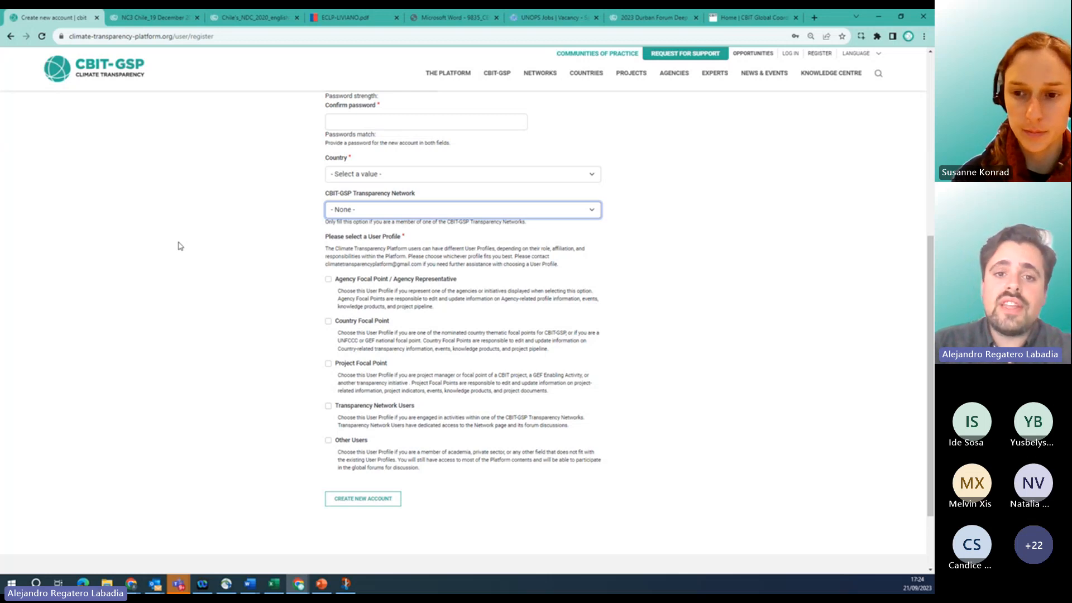
# Close the extra CBIT Global Coordination tab and log in with the saved credentials to reach the dashboard.
pyautogui.click(790, 53)
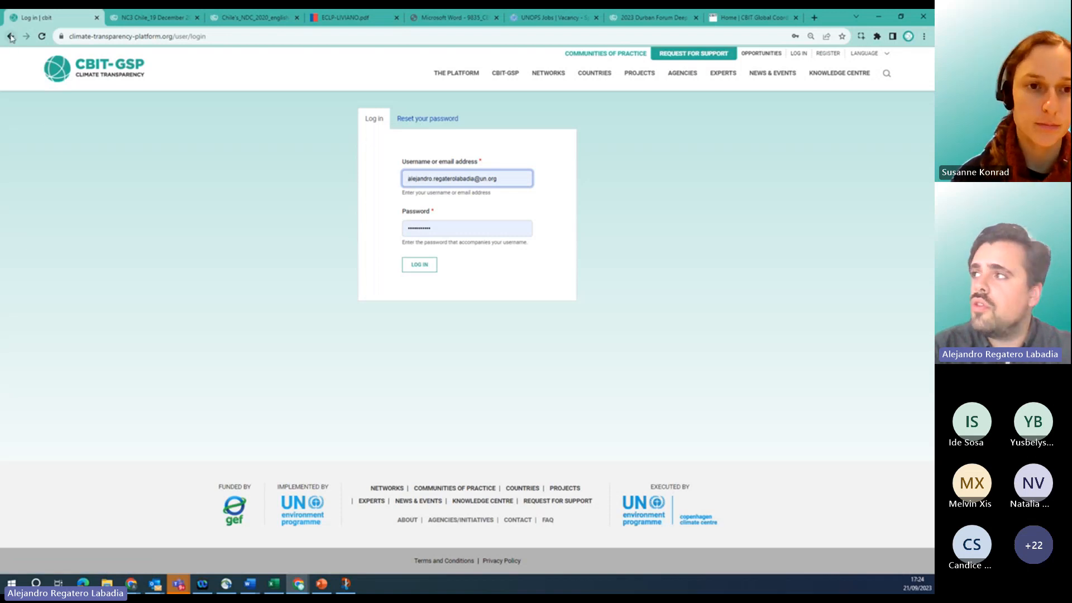
pyautogui.click(735, 16)
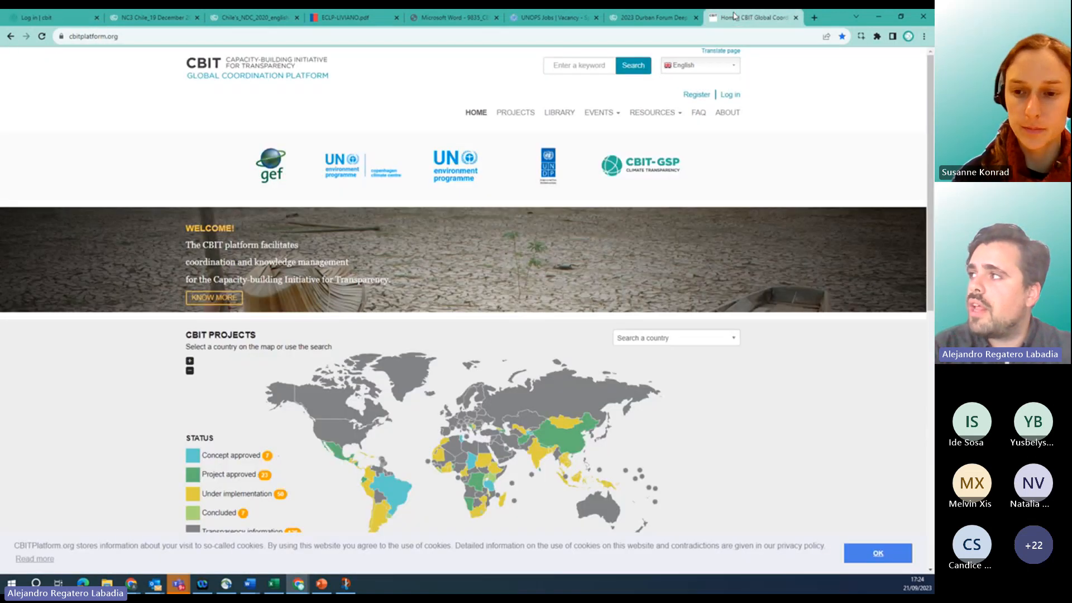
pyautogui.click(796, 17)
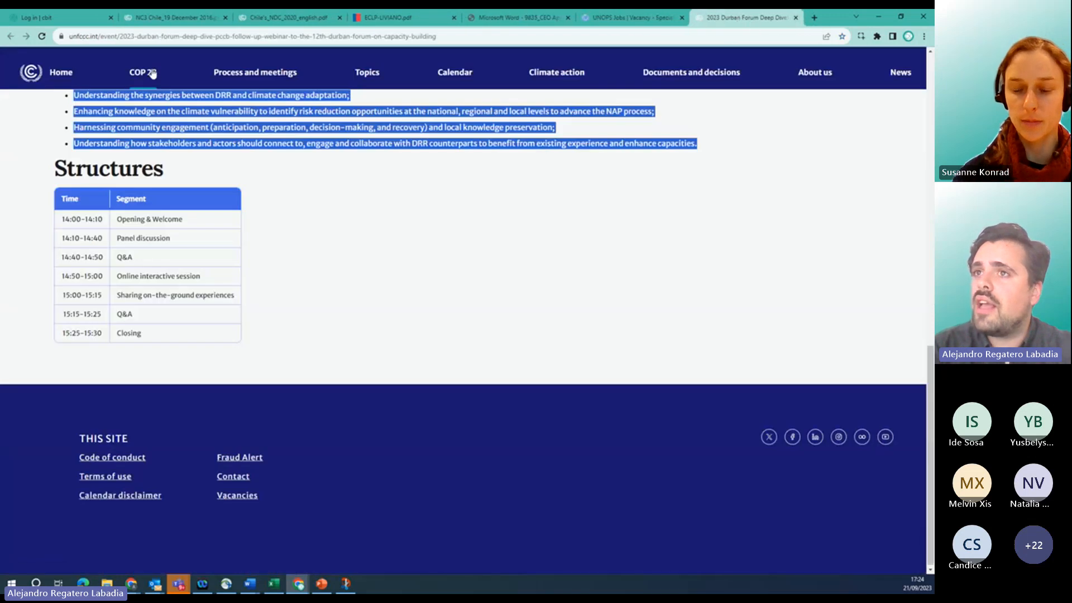
pyautogui.click(61, 18)
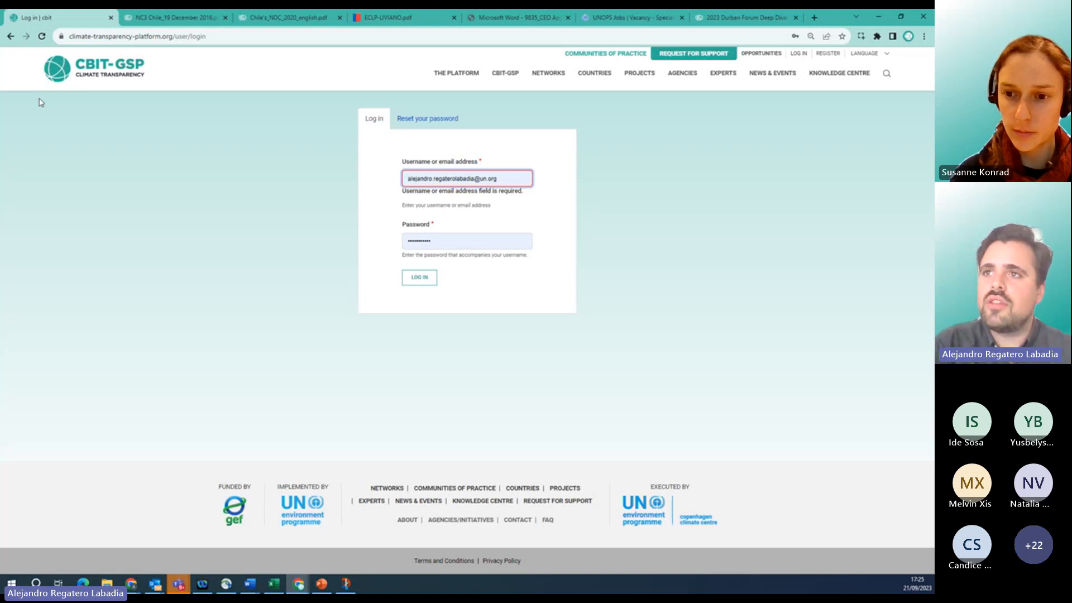
pyautogui.click(57, 74)
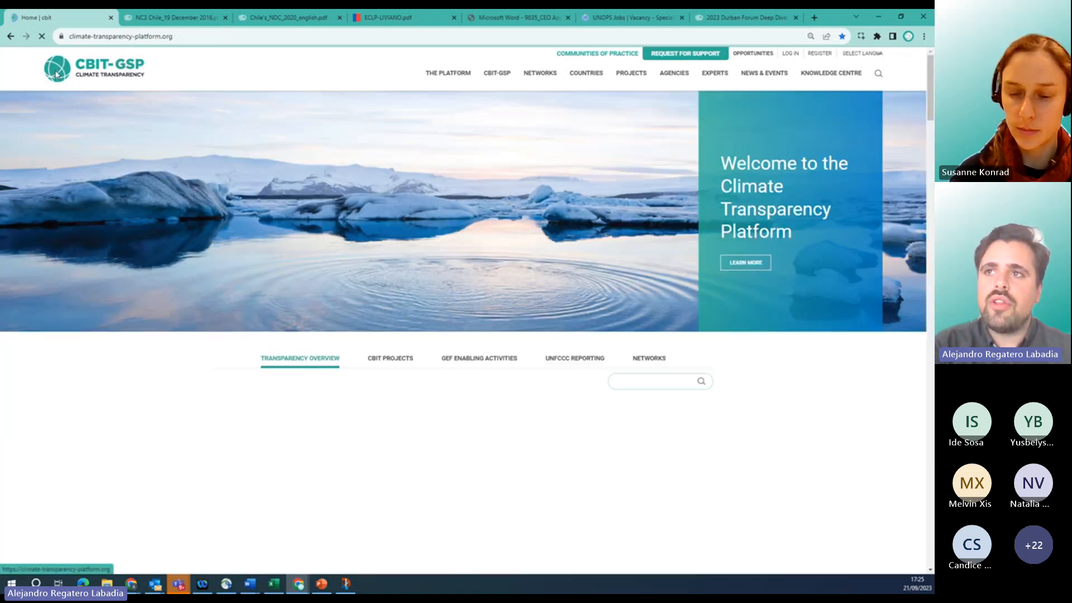
pyautogui.click(788, 54)
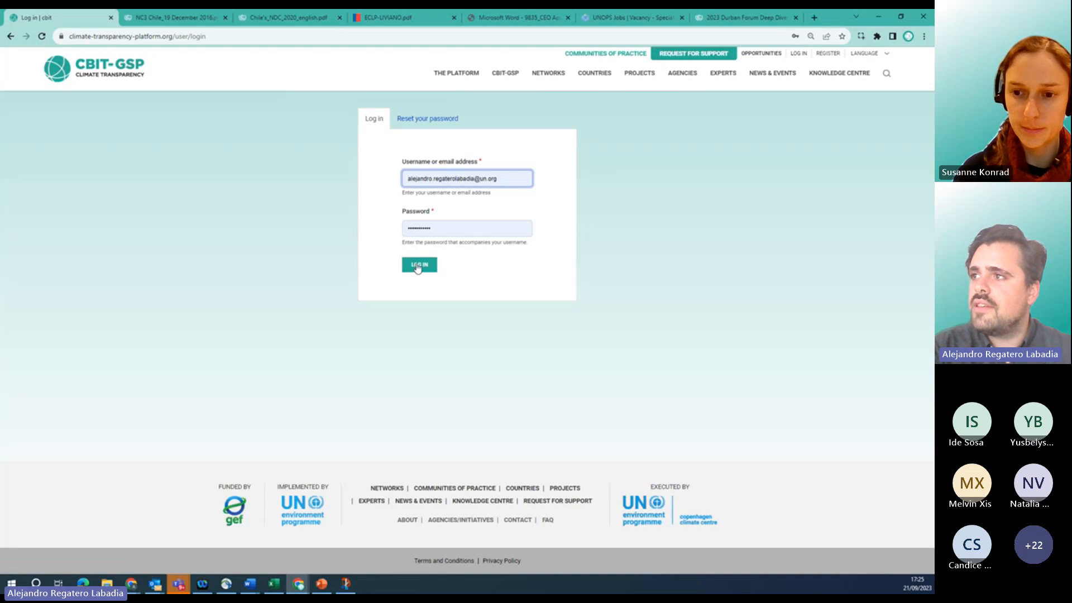
pyautogui.click(419, 266)
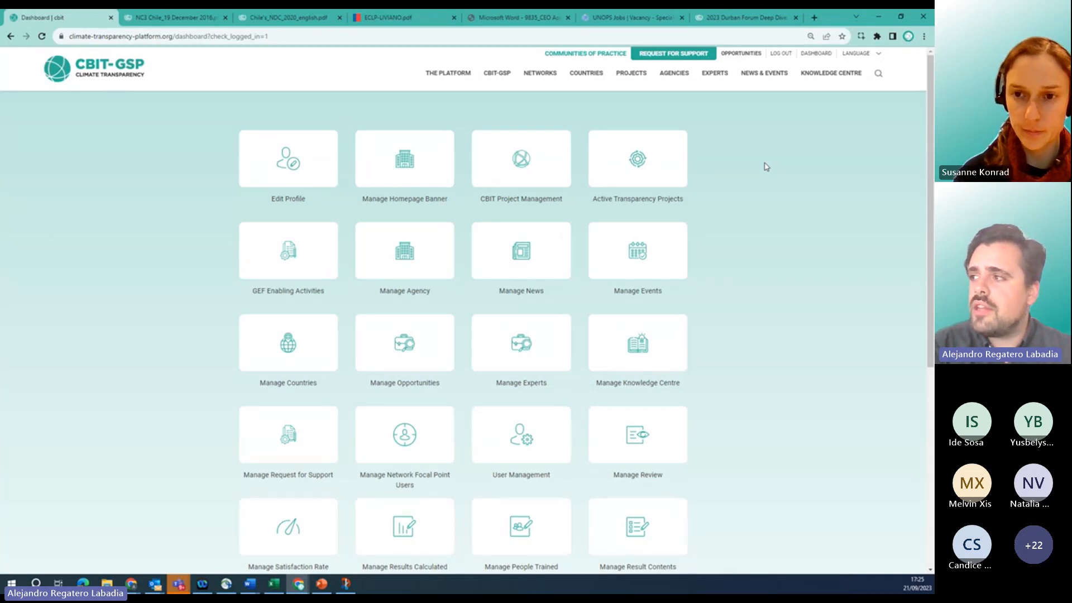
pyautogui.scroll(-2, 741, 388)
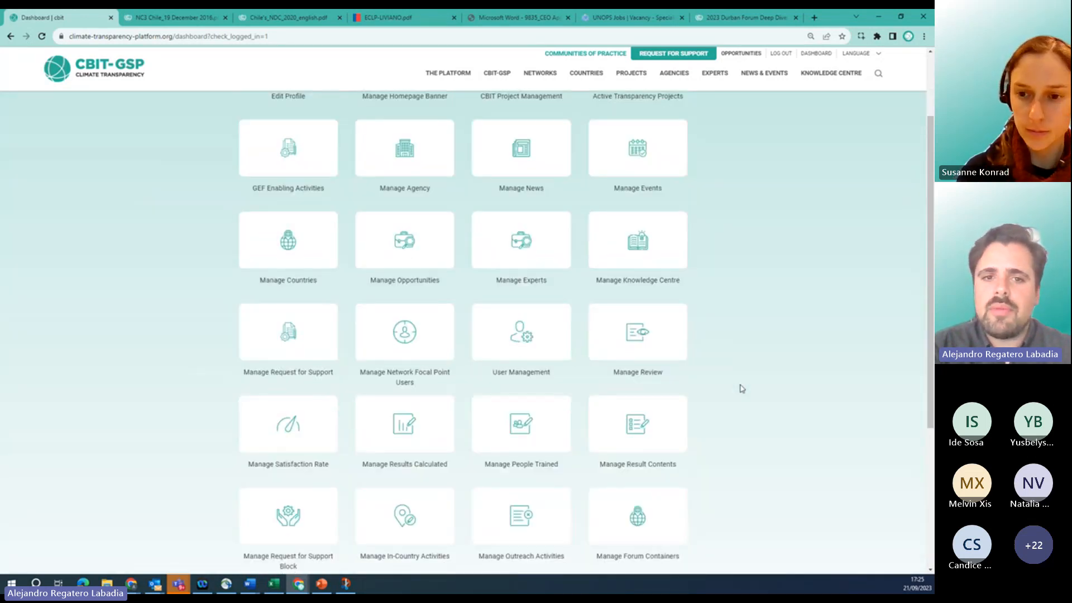
pyautogui.scroll(2, 742, 388)
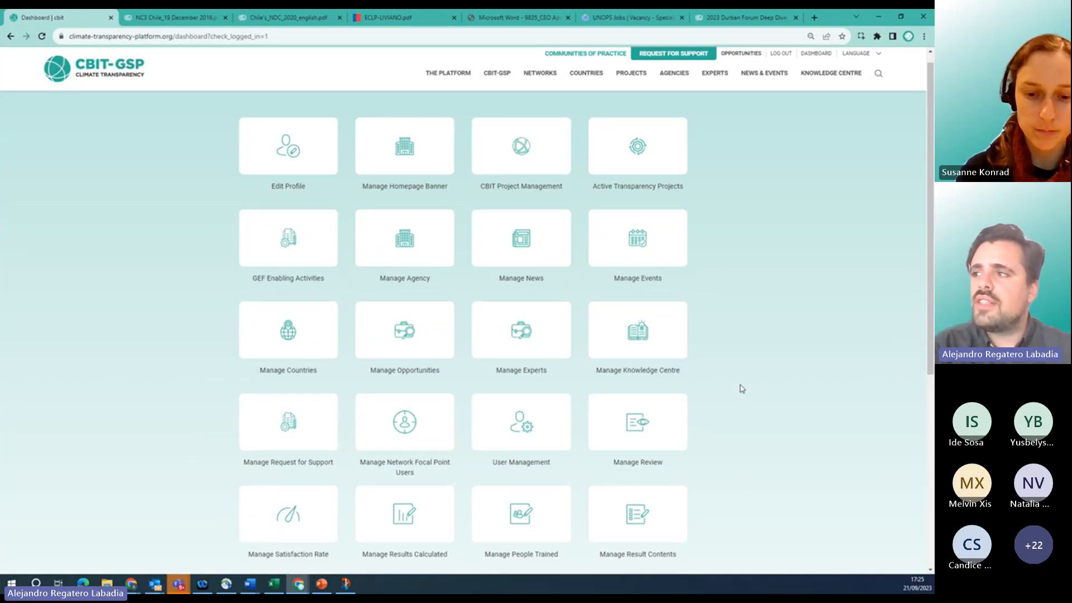
pyautogui.scroll(1, 233, 161)
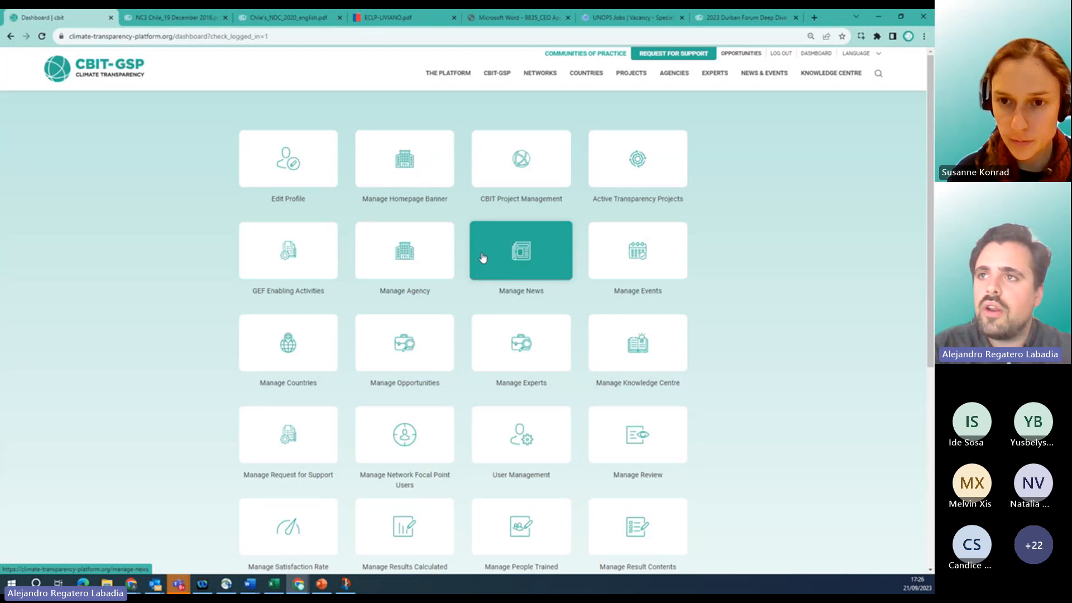
pyautogui.click(68, 71)
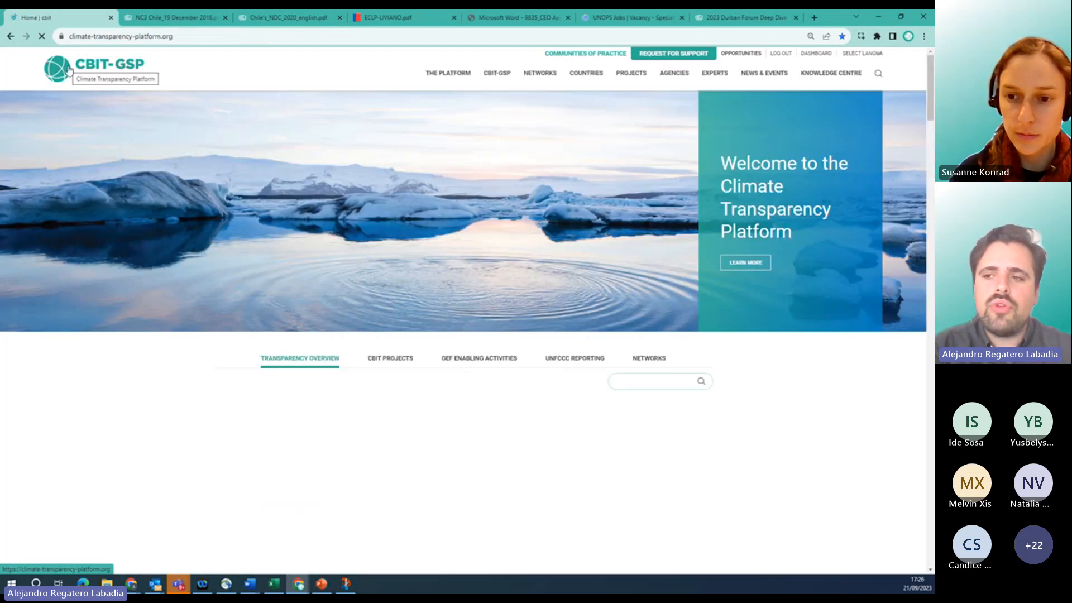
# Scroll the home page to view the Transparency Overview map, then go back to the dashboard.
pyautogui.scroll(-3, 67, 330)
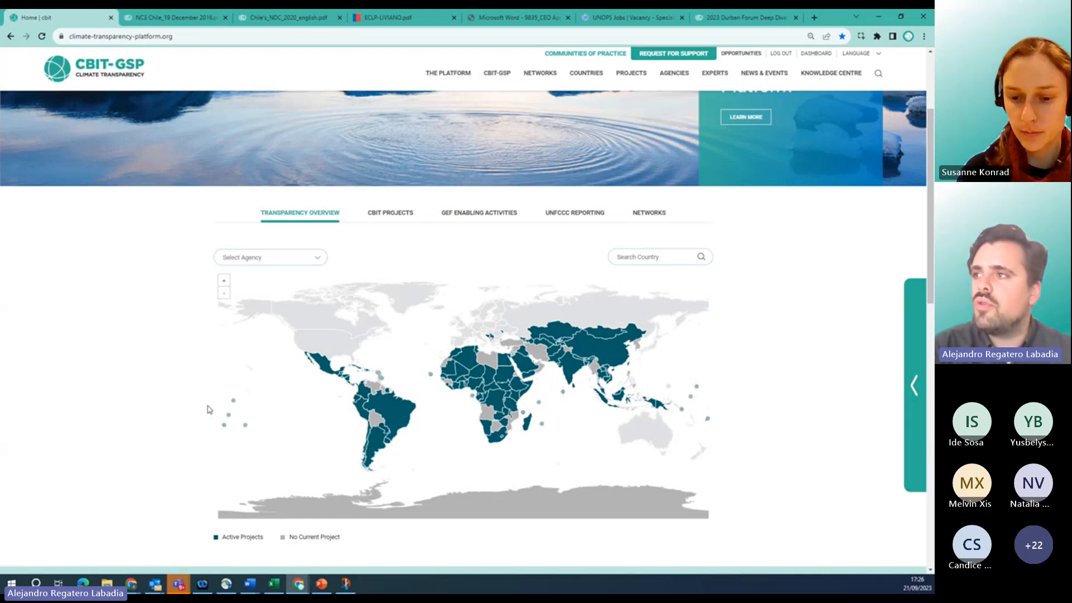
pyautogui.scroll(3, 320, 446)
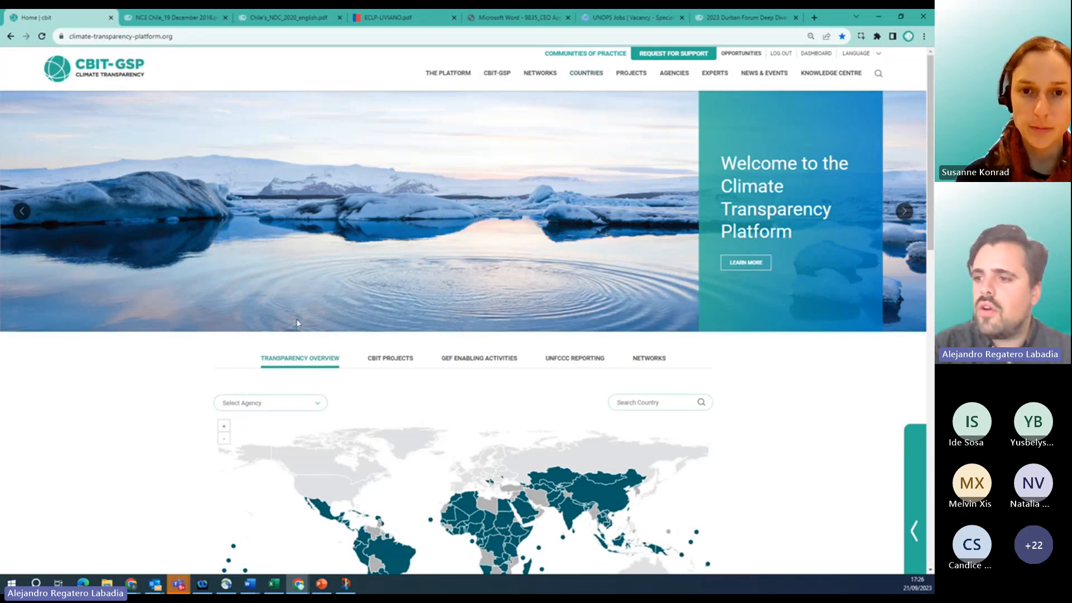
pyautogui.scroll(-3, 409, 440)
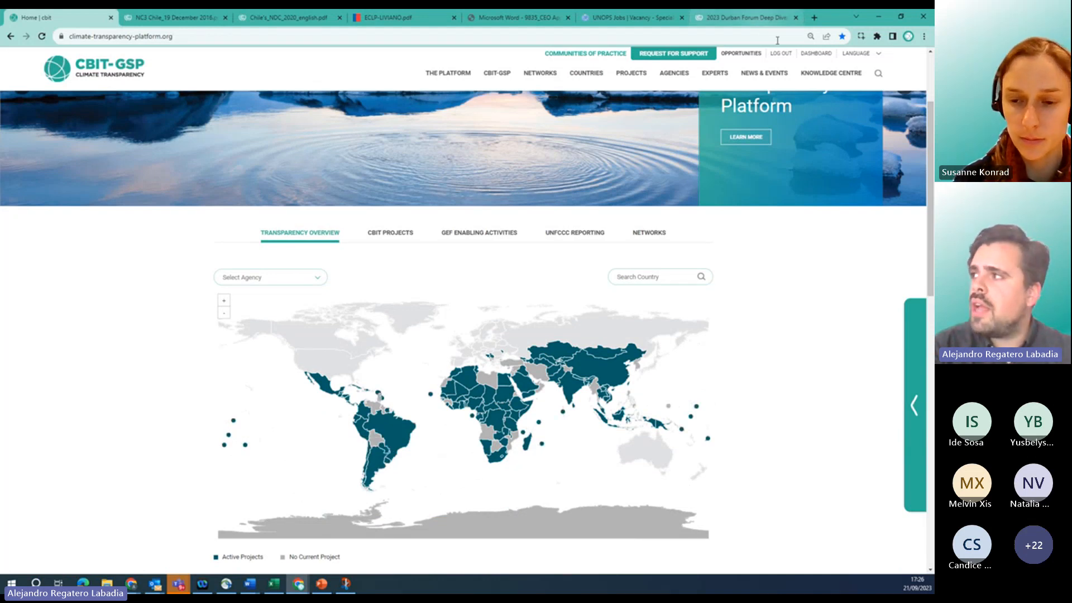
pyautogui.click(813, 54)
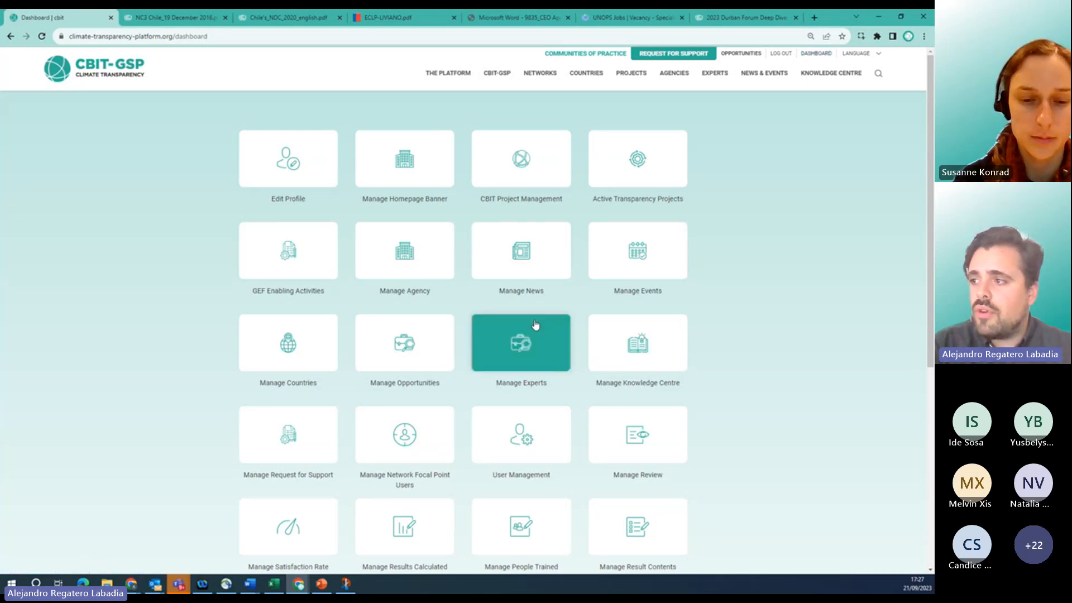
pyautogui.click(653, 256)
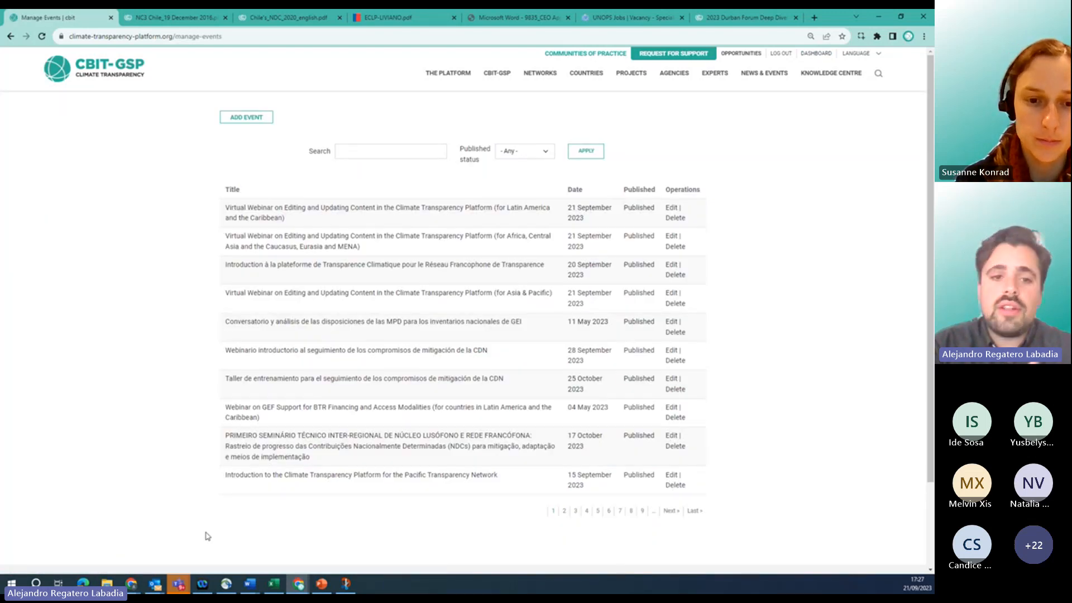
pyautogui.click(10, 37)
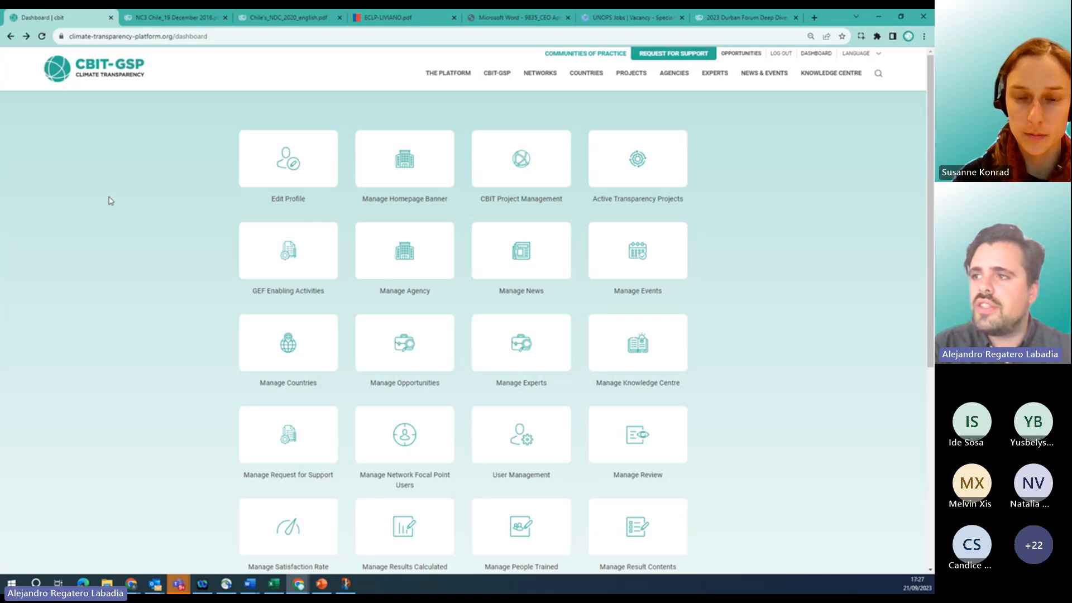
# From the home page's world map, select Chile and open its country profile.
pyautogui.click(125, 66)
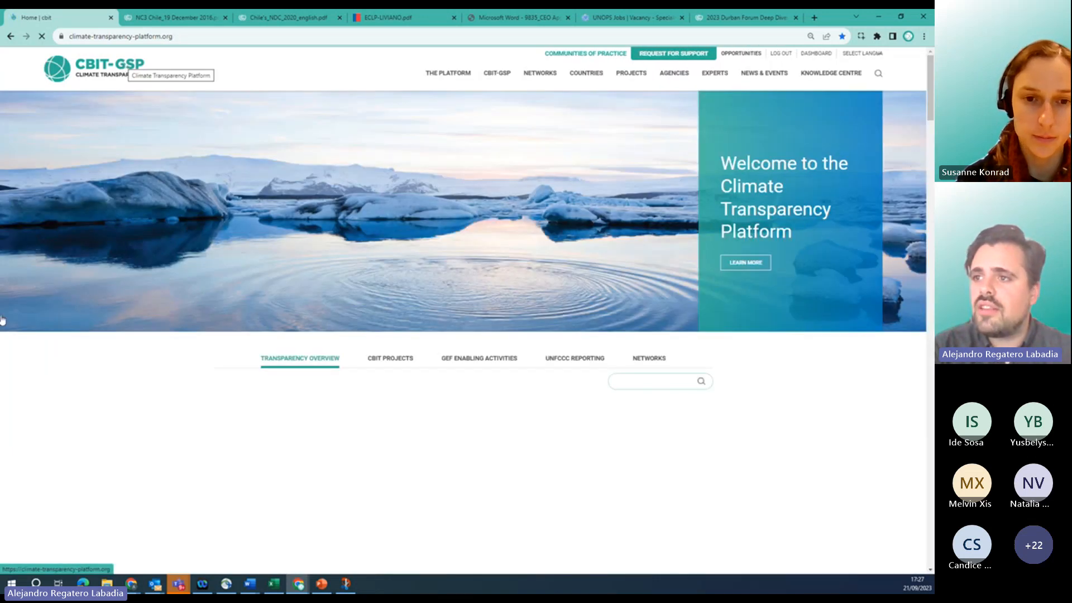
pyautogui.scroll(-3, 112, 462)
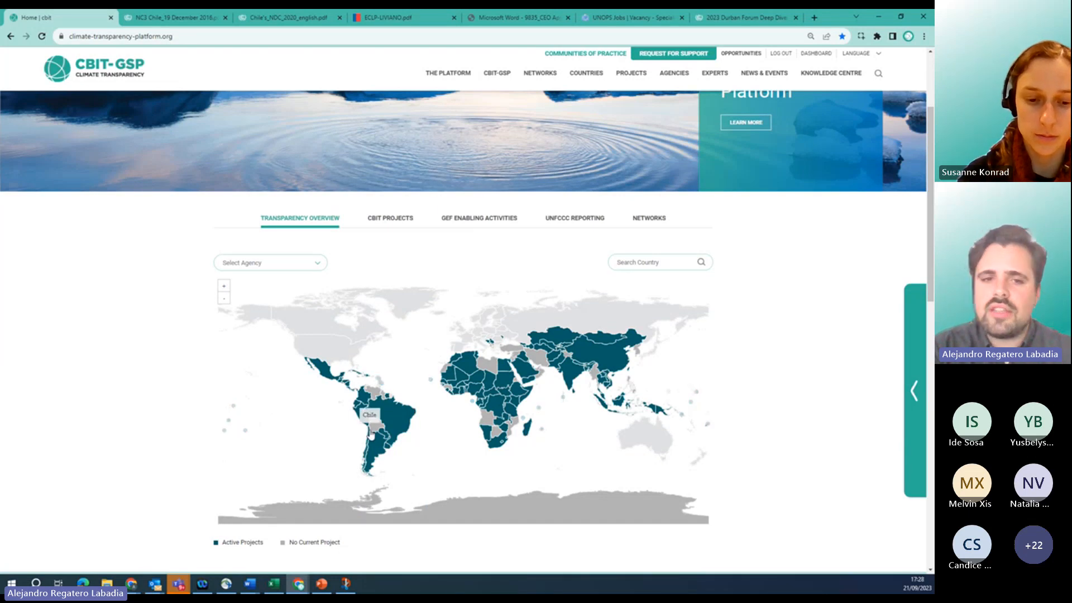
pyautogui.click(370, 439)
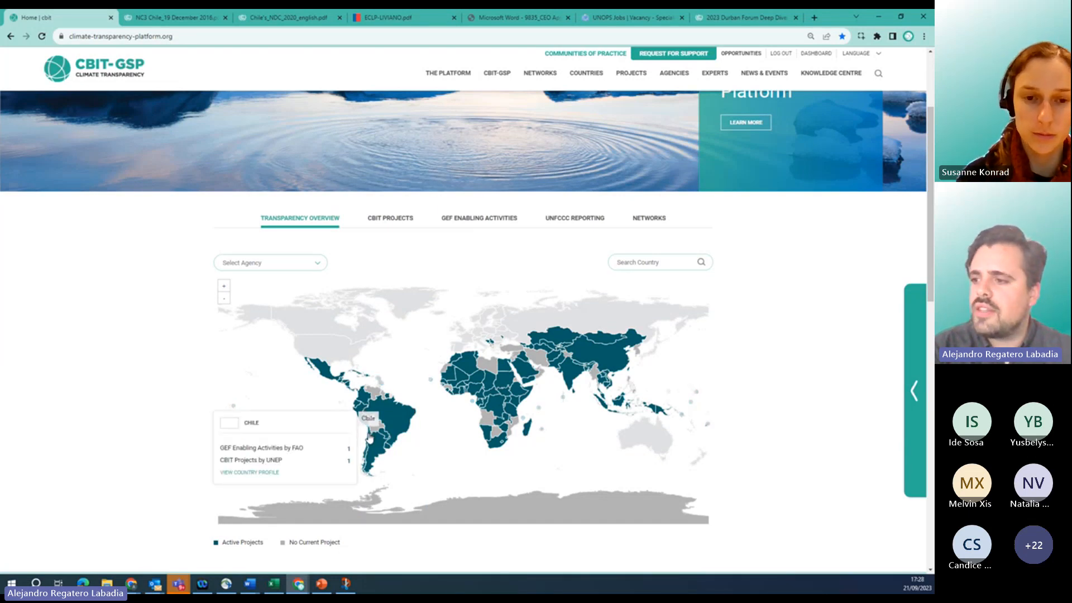
pyautogui.click(234, 476)
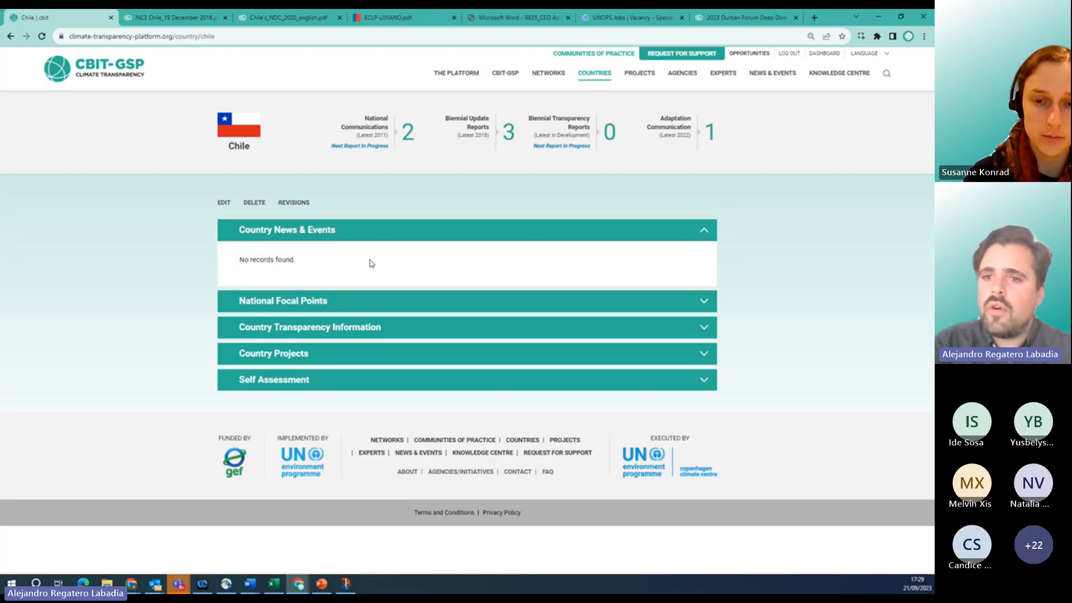
# Expand Chile's National Focal Points to show the UNFCCC and Gender focal points.
pyautogui.click(241, 302)
pyautogui.scroll(-1, 239, 300)
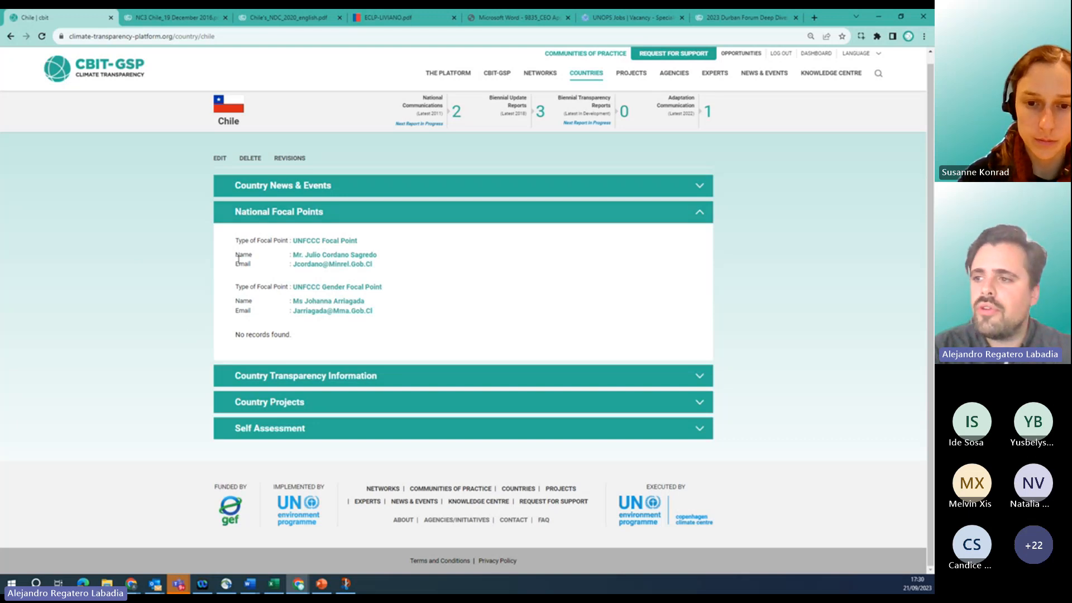
# Expand Chile's Country Transparency Information, then its Country Projects list of seven projects.
pyautogui.click(269, 376)
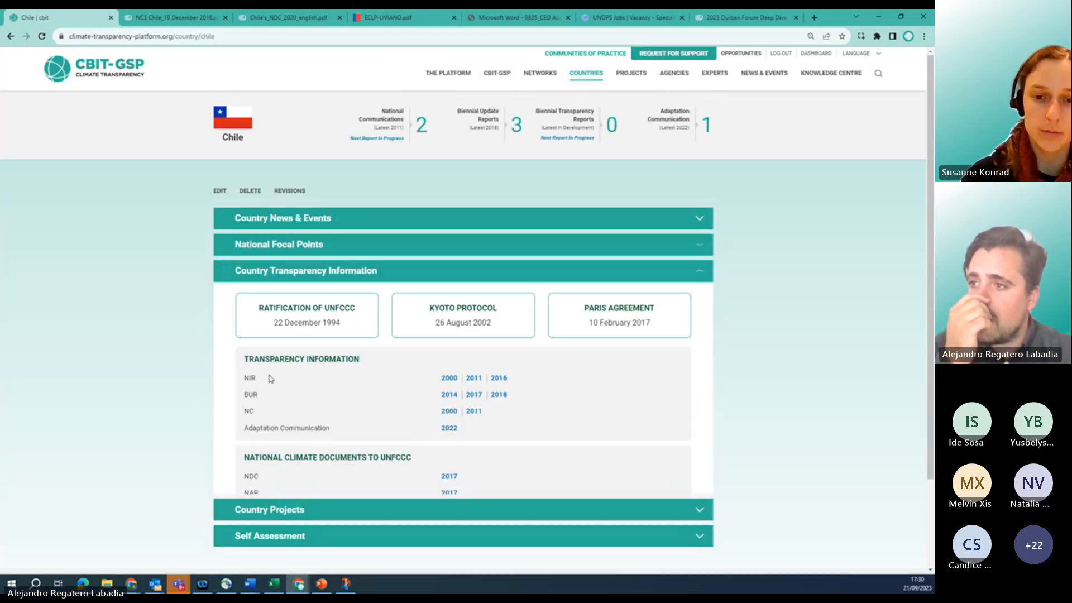
pyautogui.scroll(-3, 270, 379)
pyautogui.scroll(2, 164, 335)
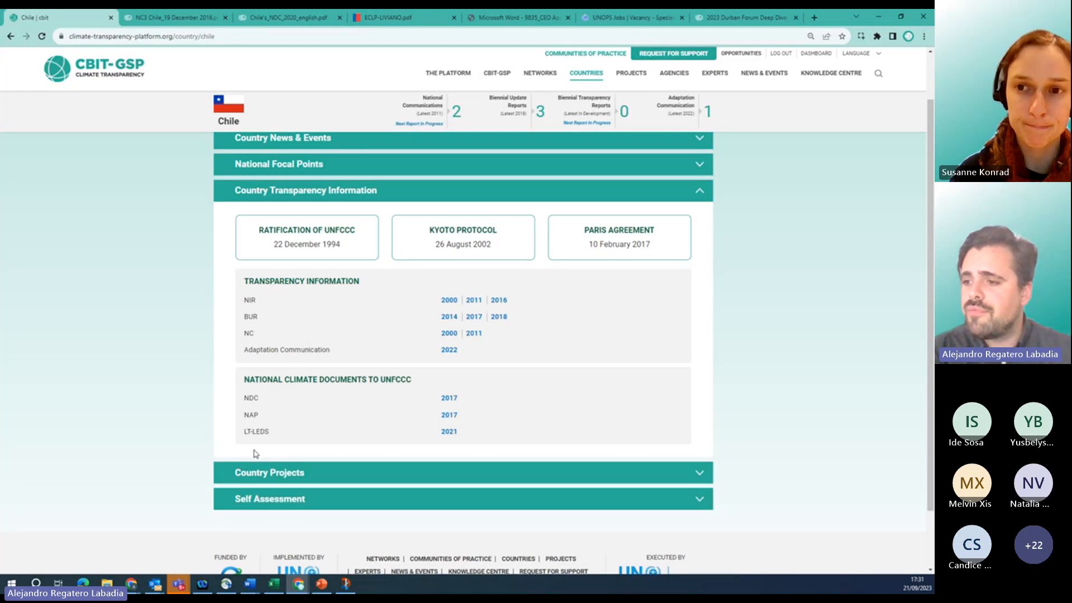
pyautogui.click(291, 474)
pyautogui.scroll(-2, 182, 333)
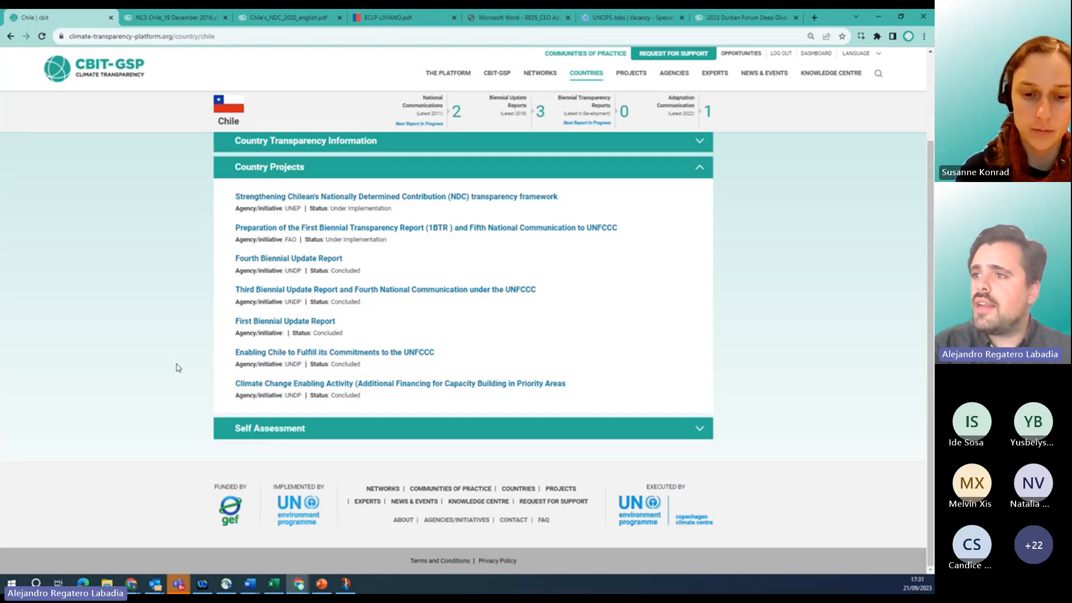
# Expand and collapse Chile's Self Assessment scores, then return to the admin dashboard.
pyautogui.click(259, 433)
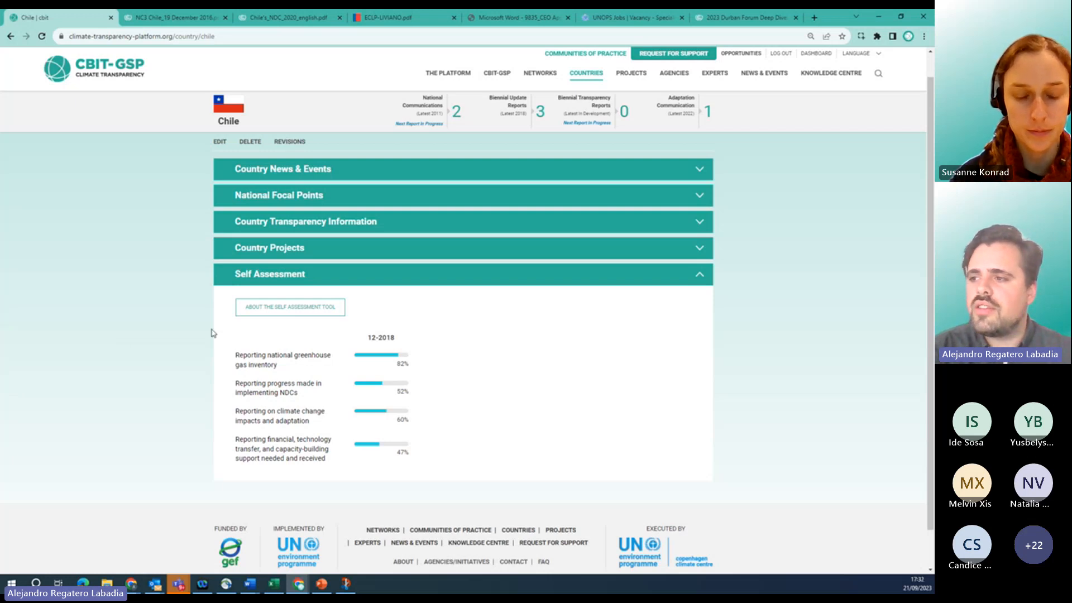
pyautogui.click(241, 282)
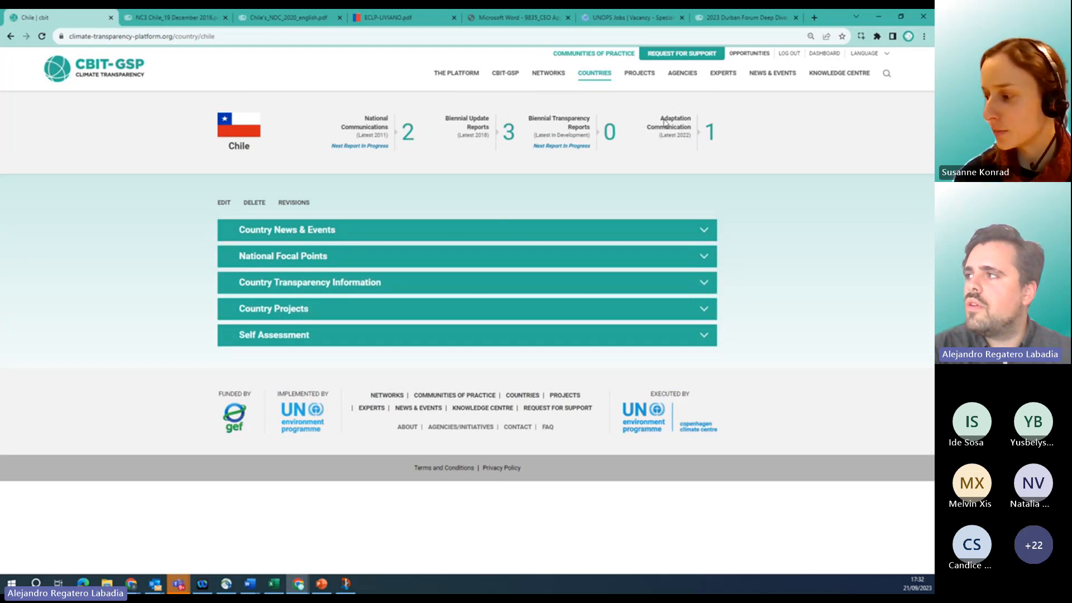
pyautogui.click(831, 54)
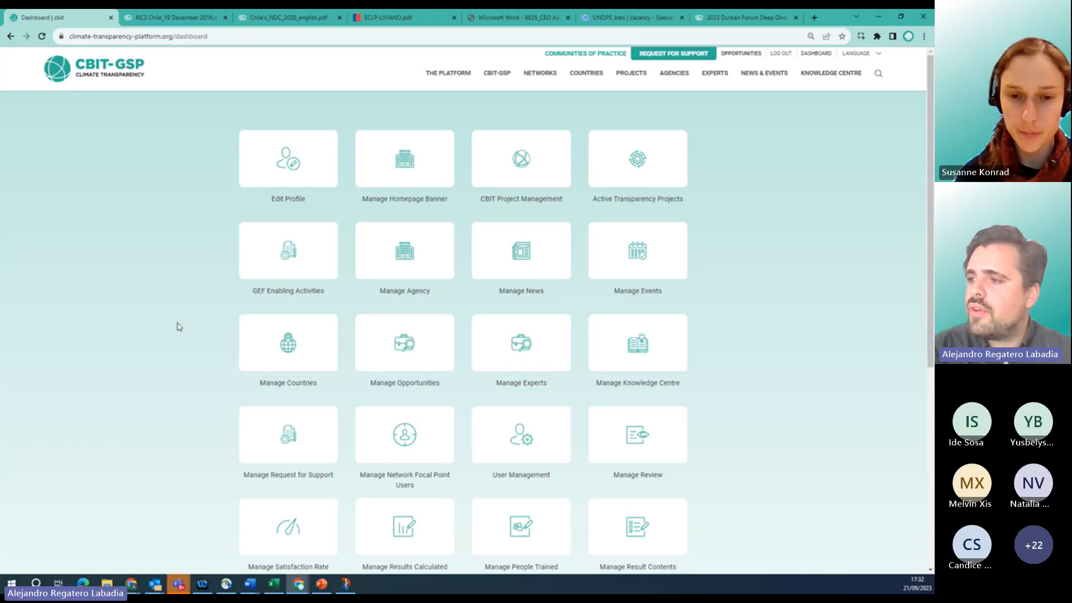
# Open Manage Countries and search for 'Chile' to show its single published entry.
pyautogui.click(246, 345)
pyautogui.click(405, 146)
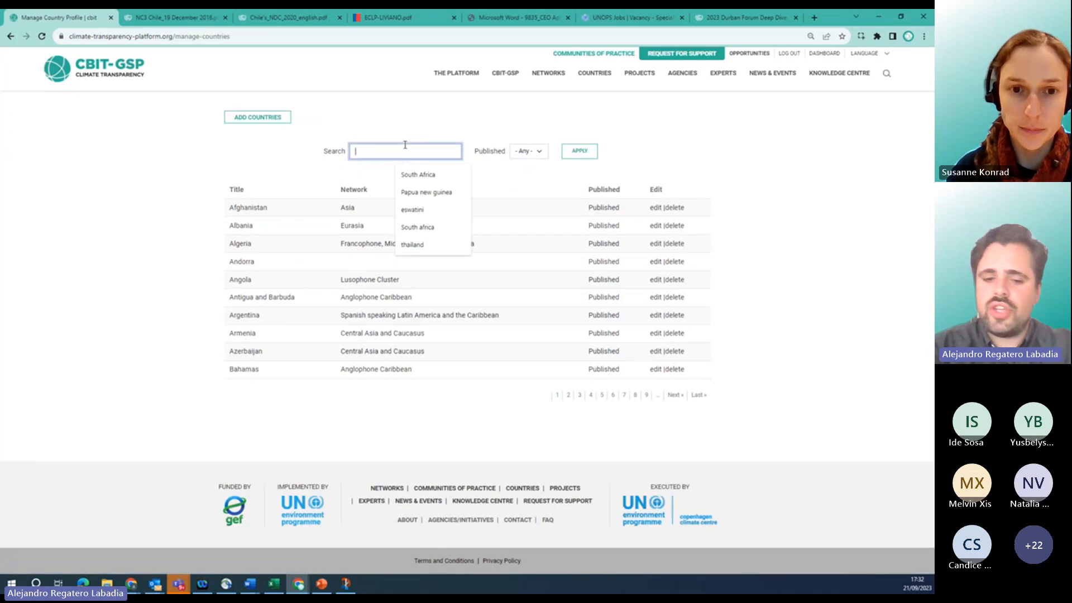
pyautogui.write('Chile')
pyautogui.press('Return')
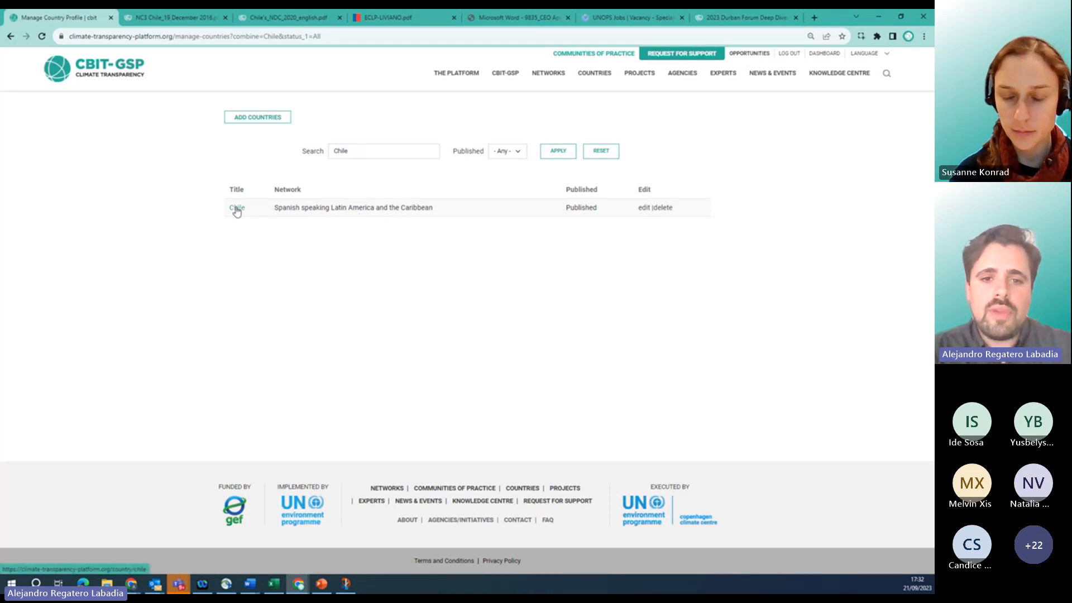
# Open Chile's country profile for editing and scroll down to the Region field.
pyautogui.click(642, 210)
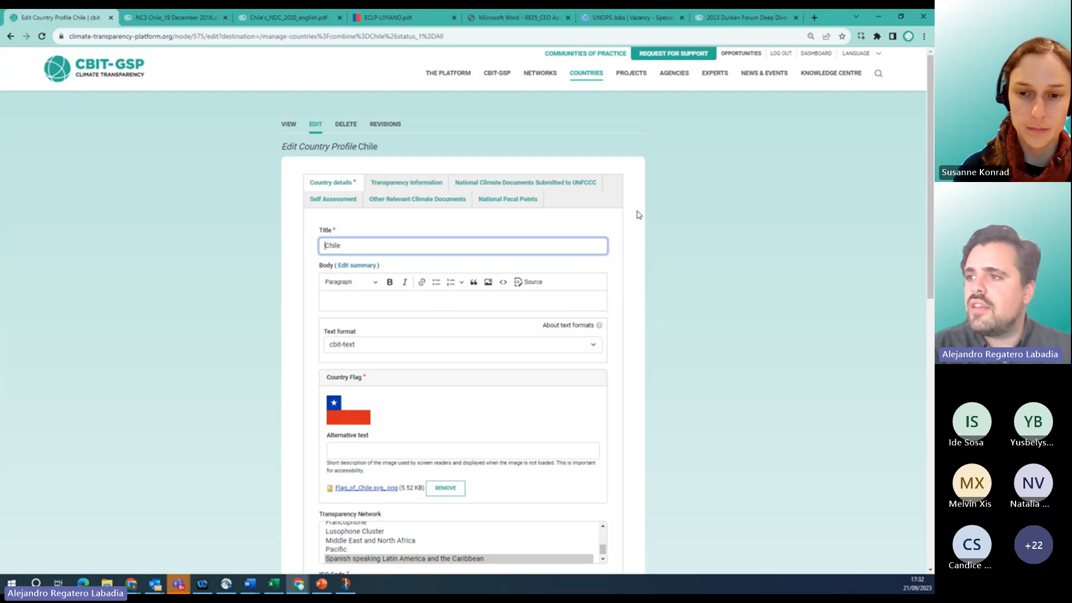
pyautogui.scroll(-1, 638, 215)
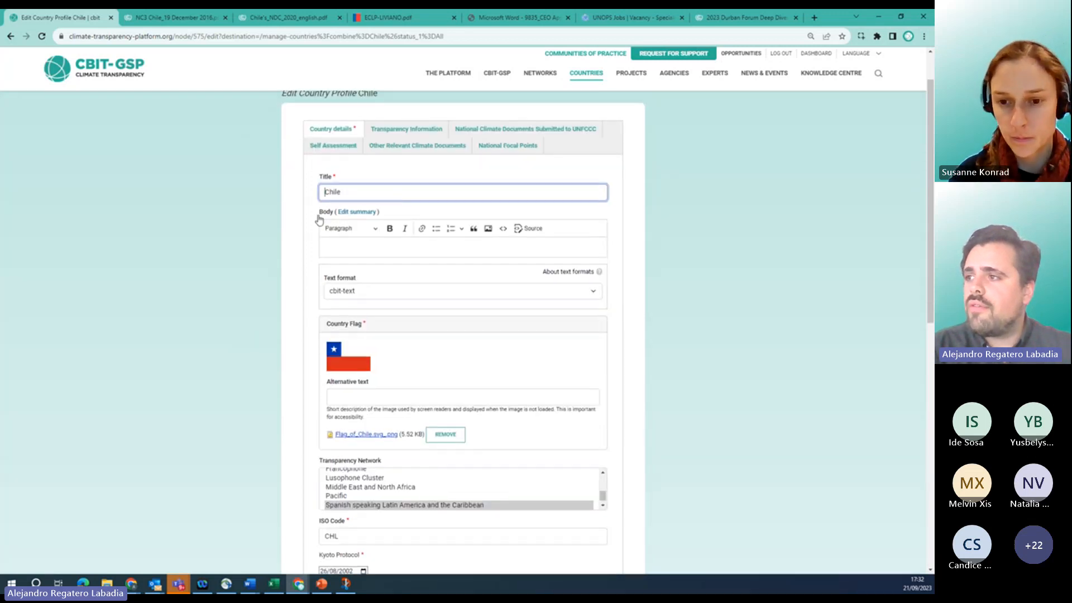
pyautogui.scroll(-1, 306, 227)
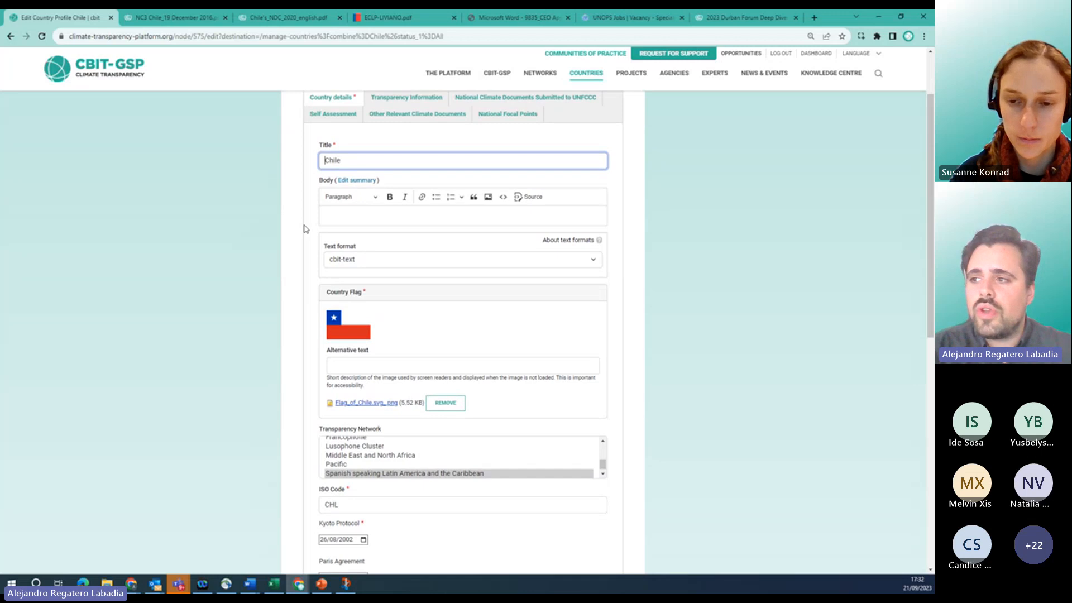
pyautogui.scroll(-1, 305, 228)
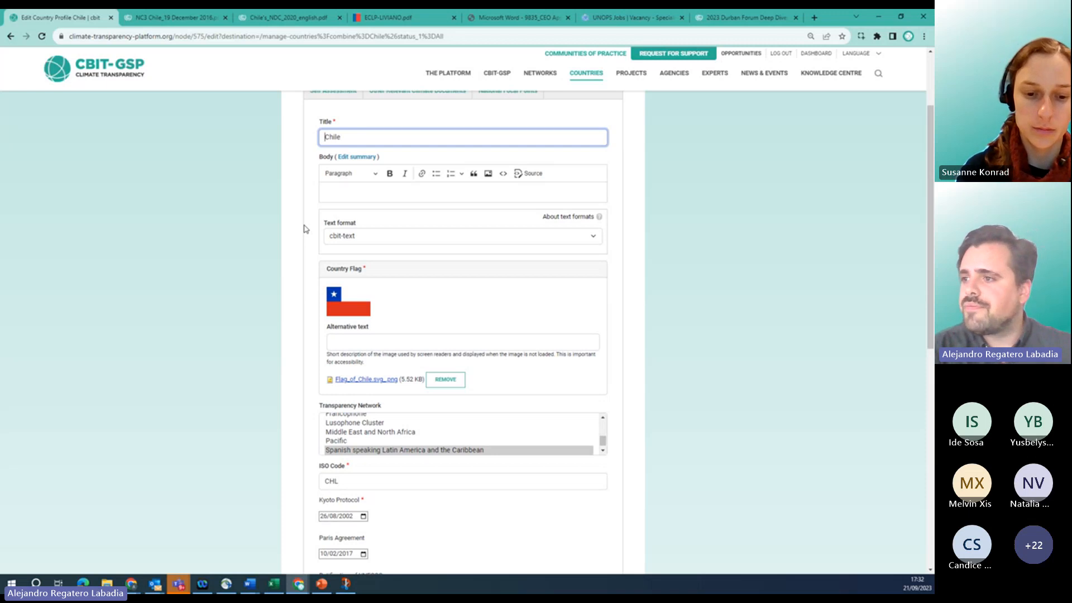
pyautogui.scroll(-3, 305, 228)
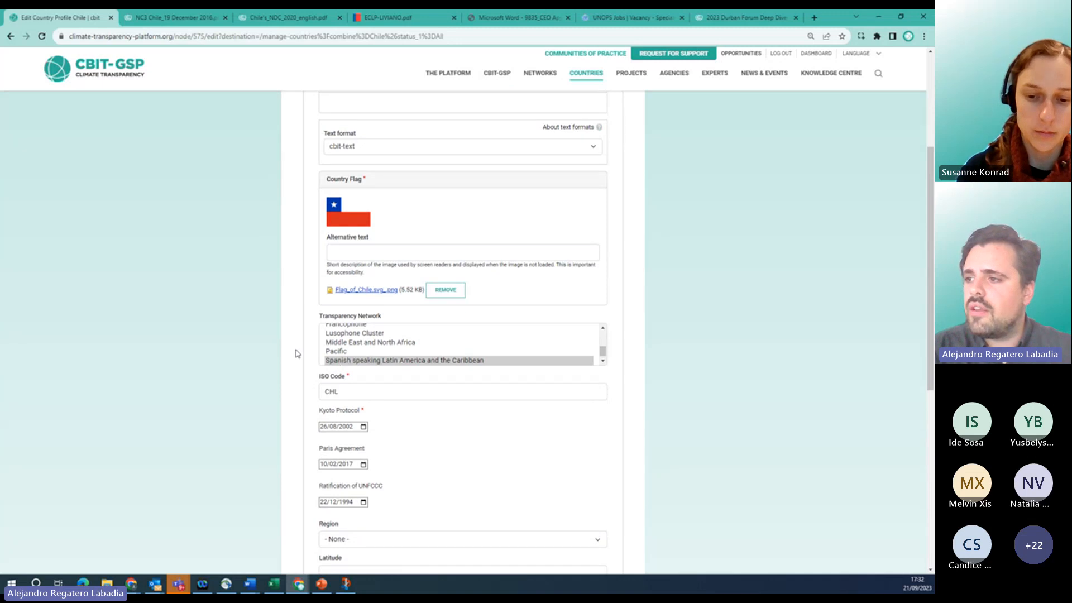
pyautogui.scroll(-1, 296, 353)
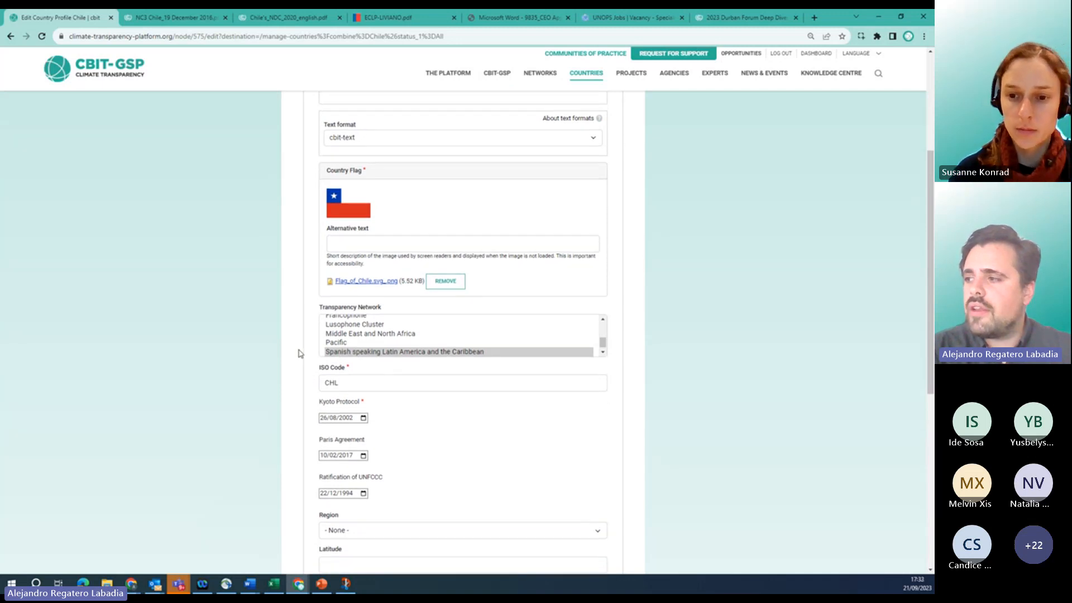
pyautogui.scroll(-1, 299, 352)
pyautogui.scroll(-3, 298, 353)
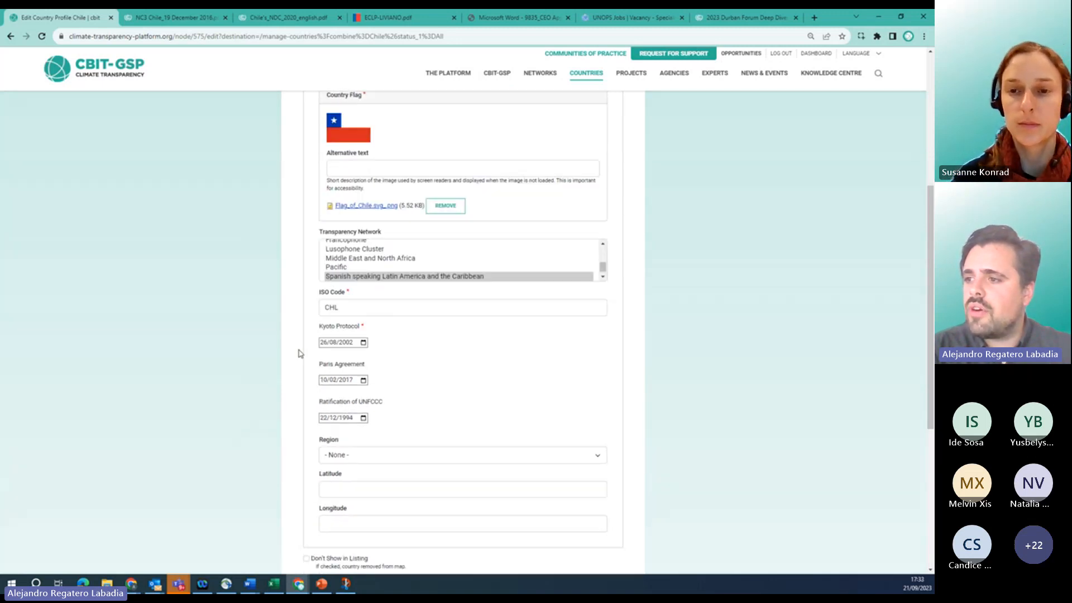
pyautogui.scroll(-2, 291, 371)
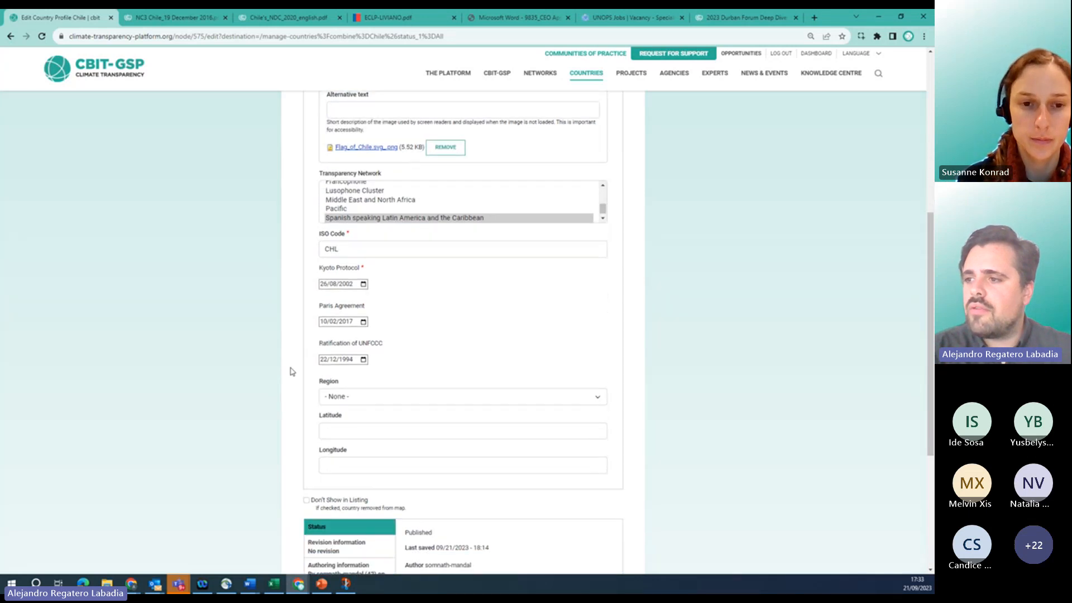
pyautogui.scroll(-2, 290, 372)
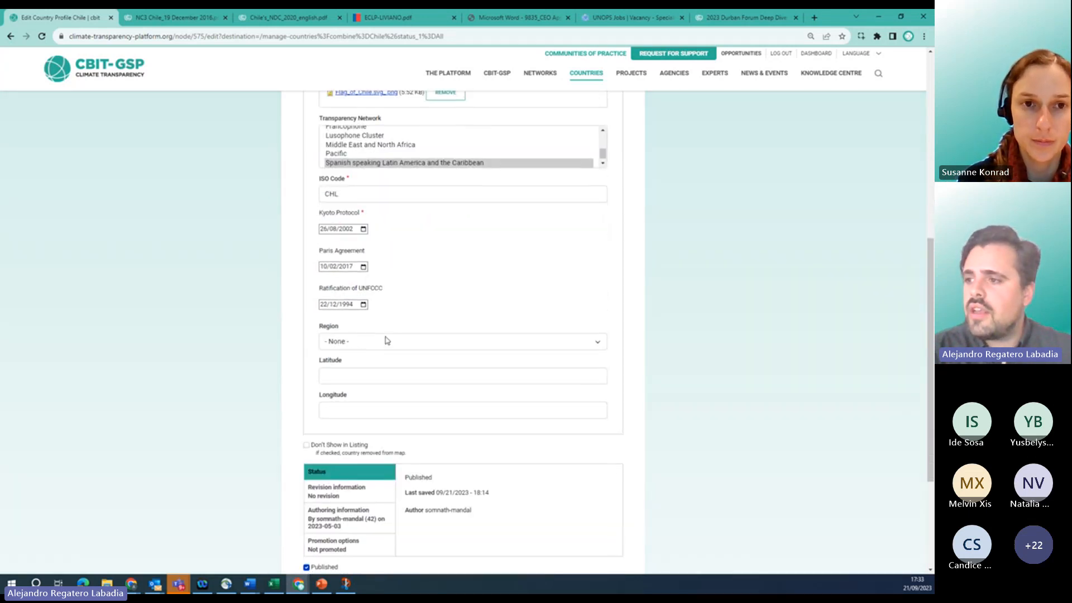
# Set Chile's region to Americas.
pyautogui.click(388, 342)
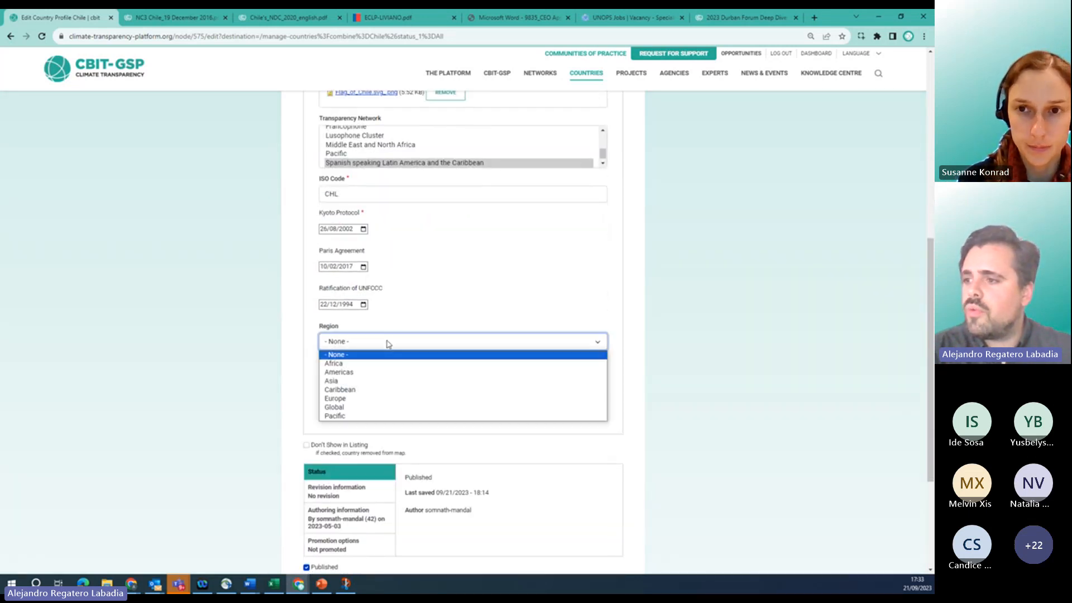
pyautogui.click(332, 373)
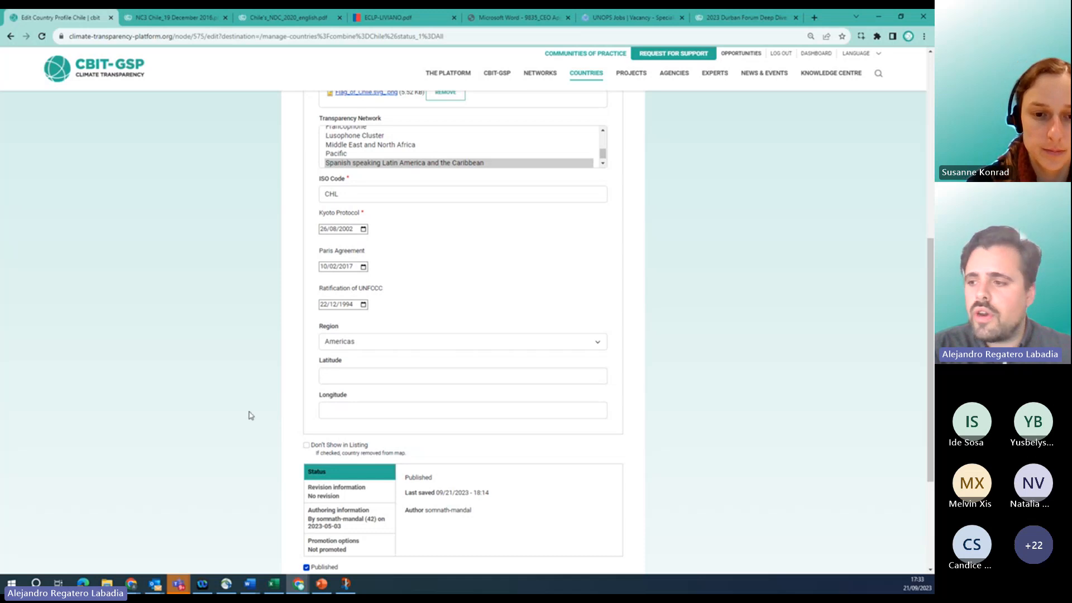
pyautogui.scroll(-2, 251, 415)
pyautogui.scroll(8, 251, 415)
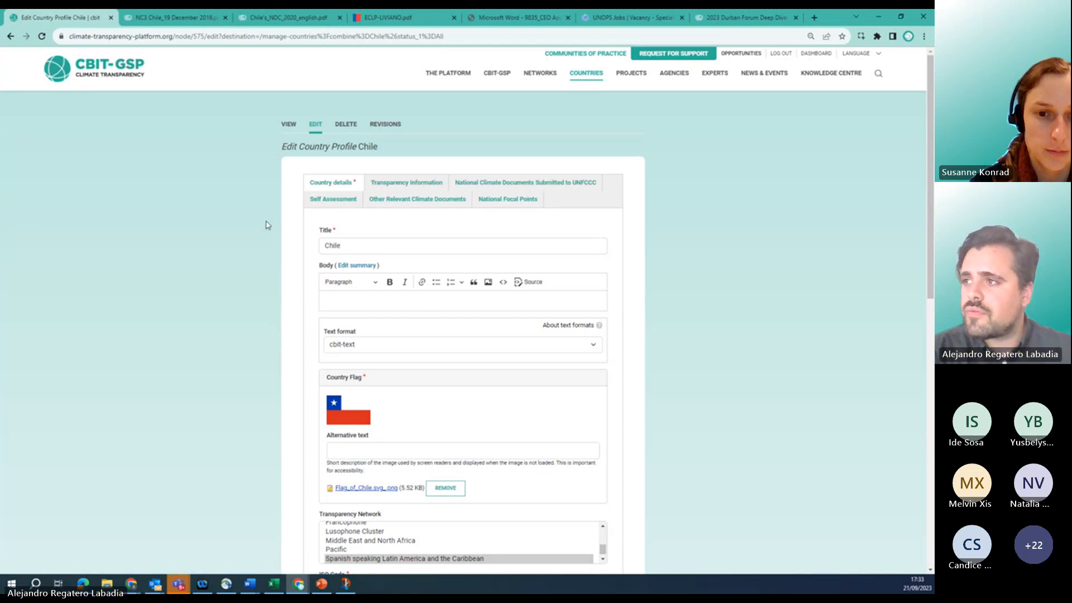
# Show Chile's Transparency Information, with the submitted NIR reports for 2000 and 2011.
pyautogui.click(413, 186)
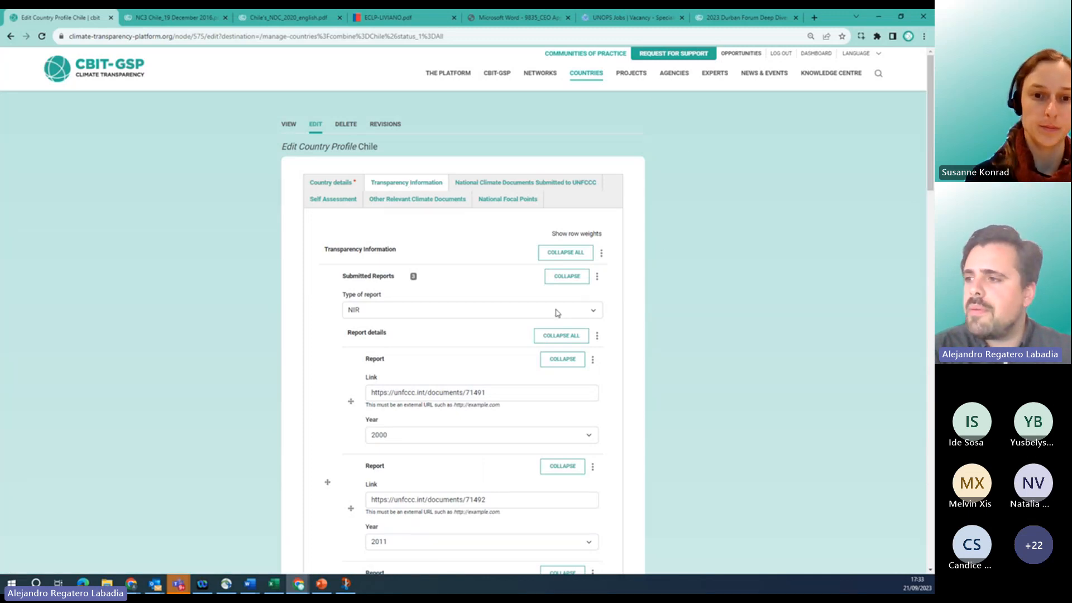
pyautogui.scroll(-1, 559, 313)
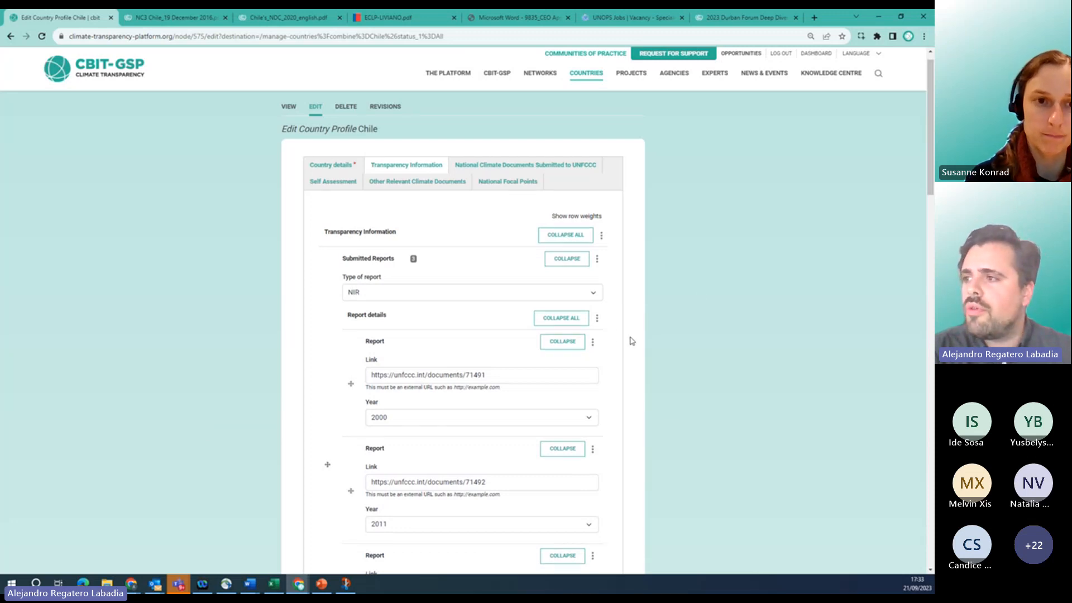
pyautogui.scroll(1, 632, 340)
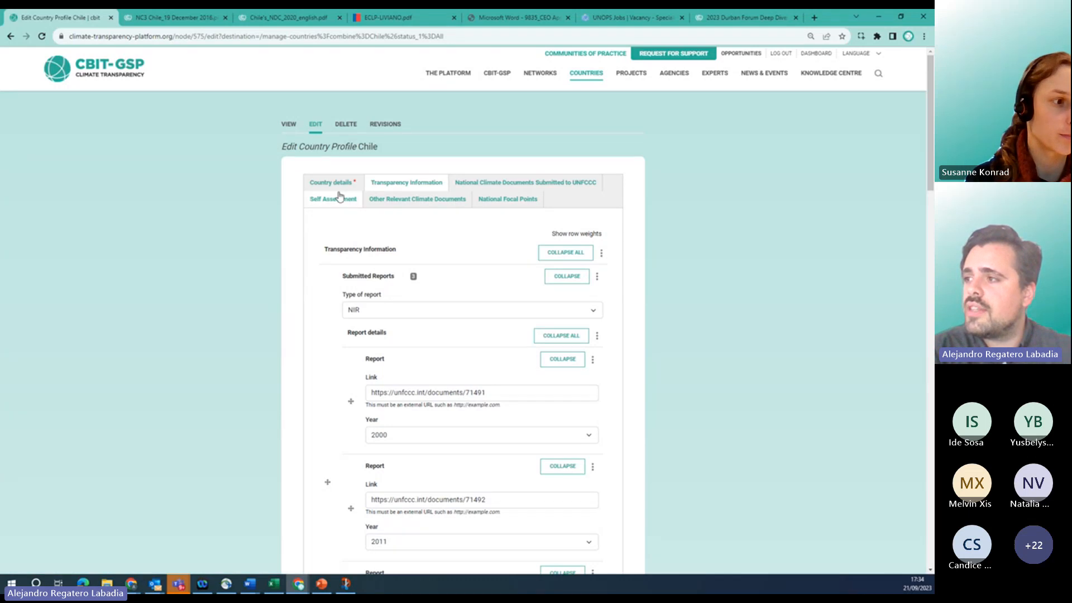
pyautogui.scroll(-1, 304, 289)
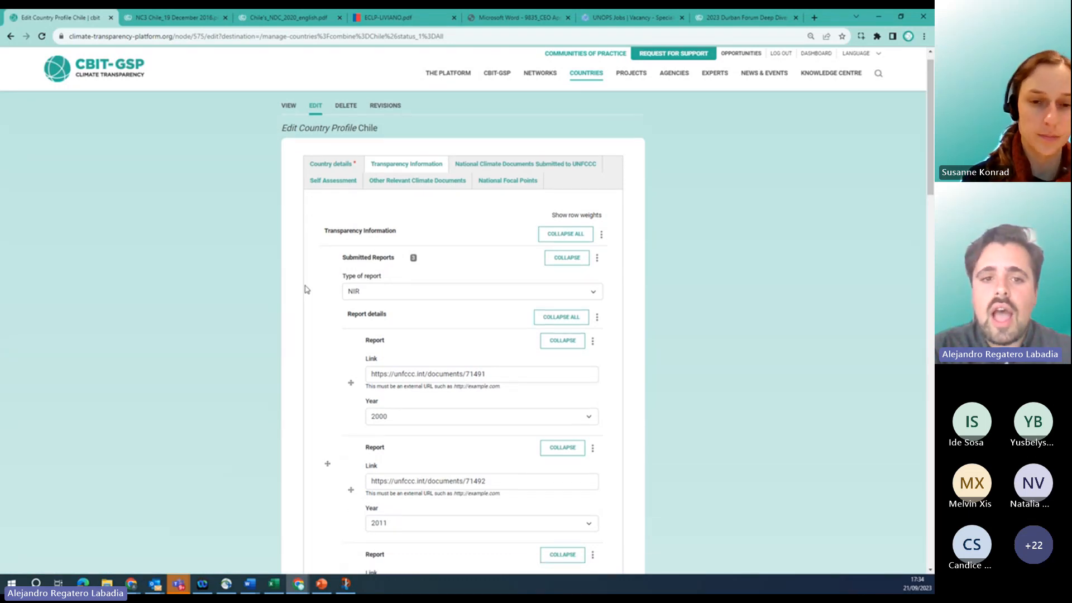
pyautogui.click(557, 290)
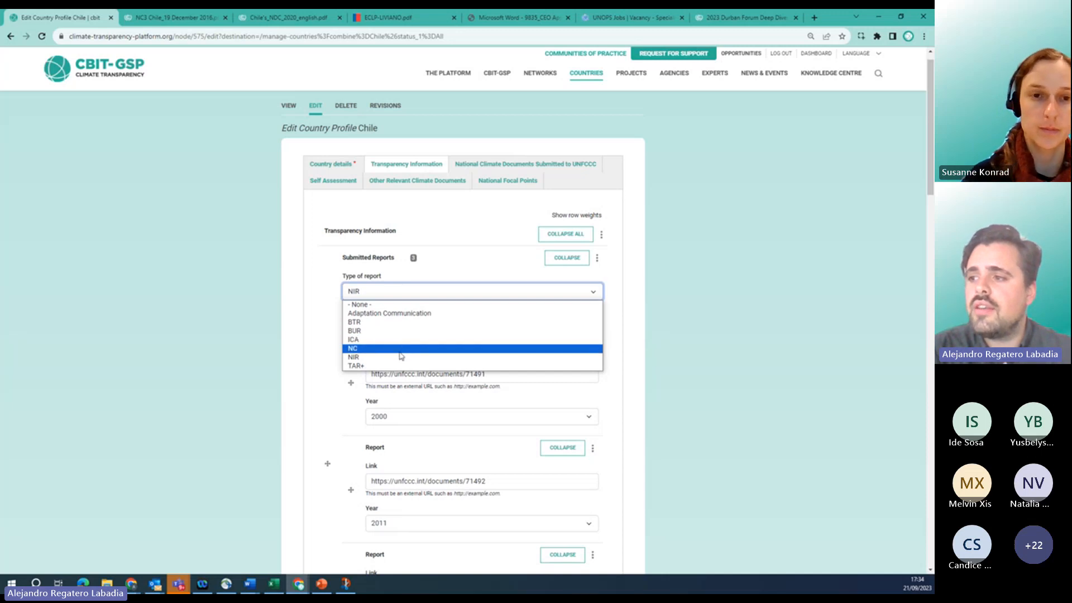
pyautogui.click(288, 306)
pyautogui.scroll(-2, 258, 311)
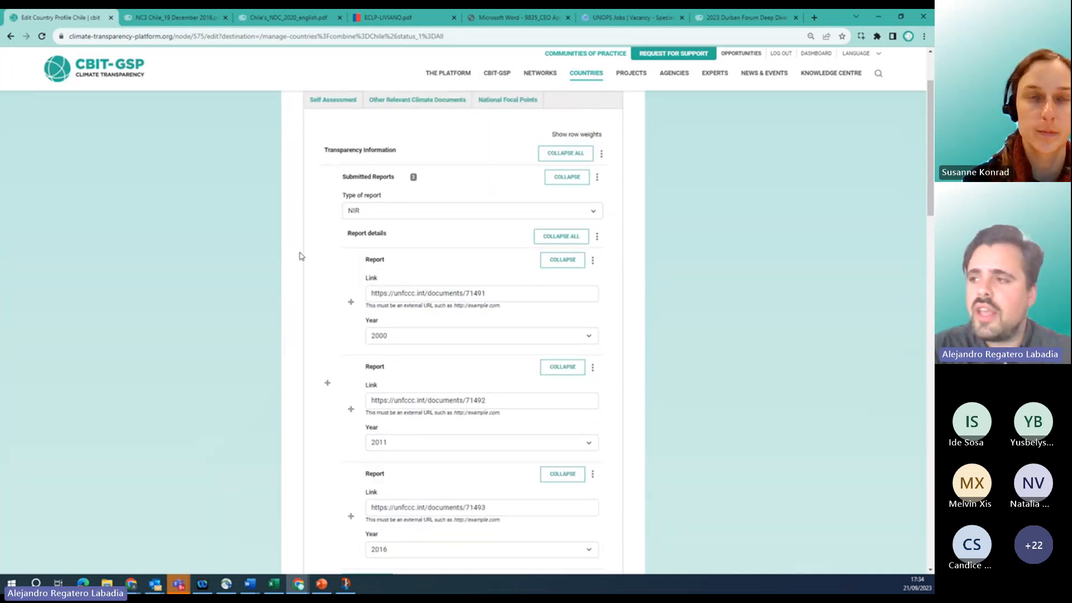
pyautogui.scroll(-2, 292, 273)
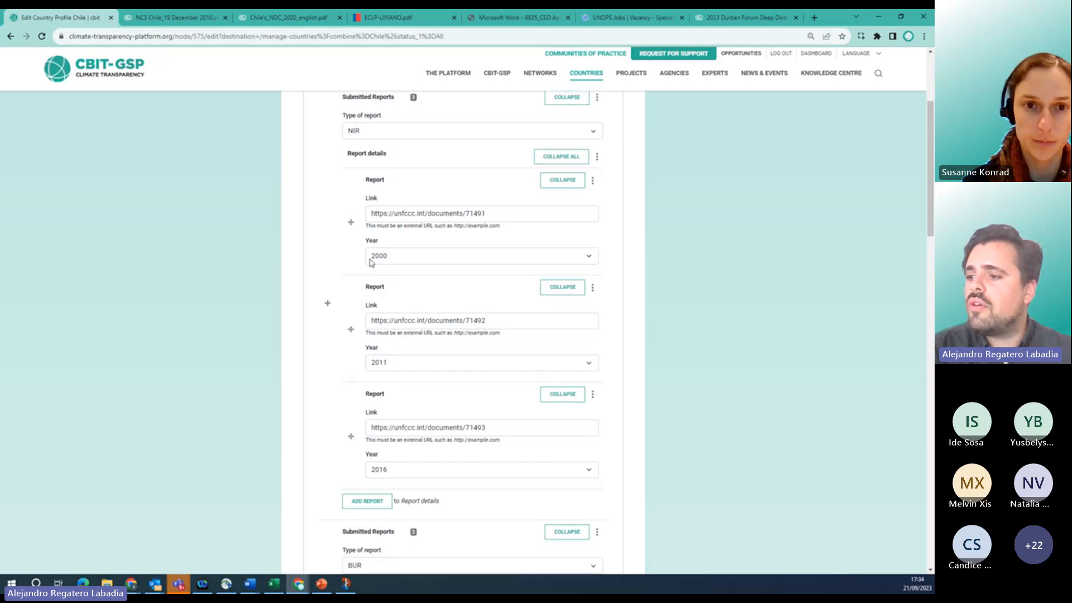
pyautogui.scroll(1, 370, 262)
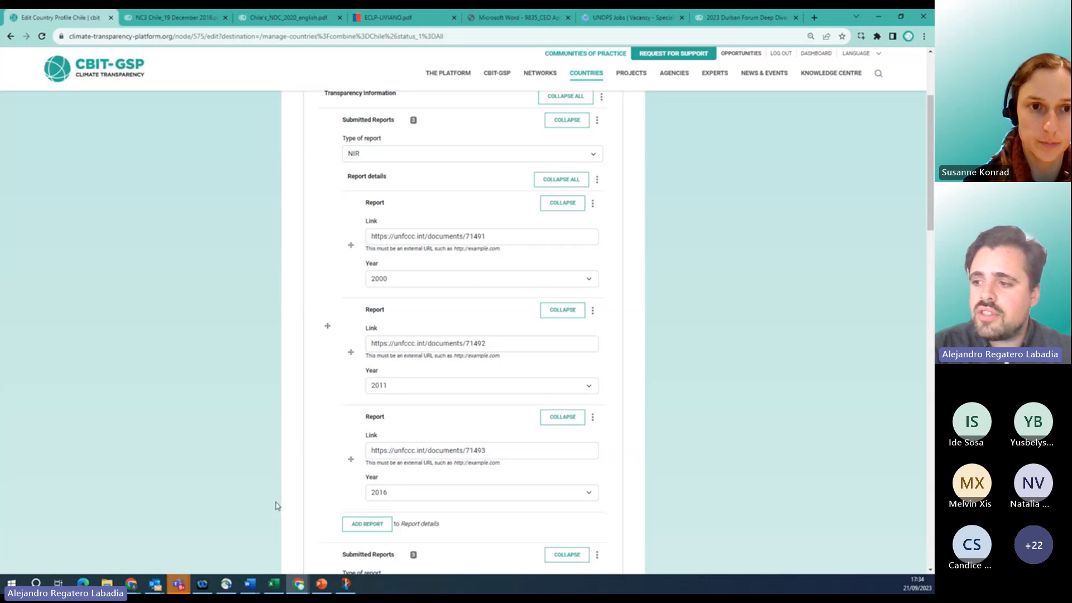
# Add a blank fourth report under Chile's NIR reports and open its options menu.
pyautogui.click(366, 524)
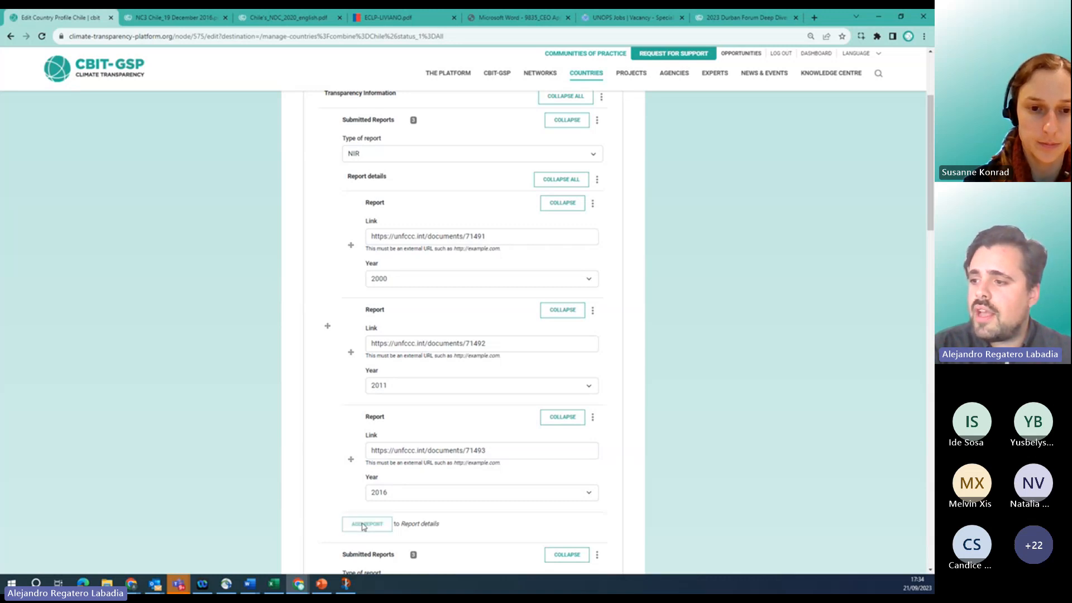
pyautogui.scroll(-3, 284, 496)
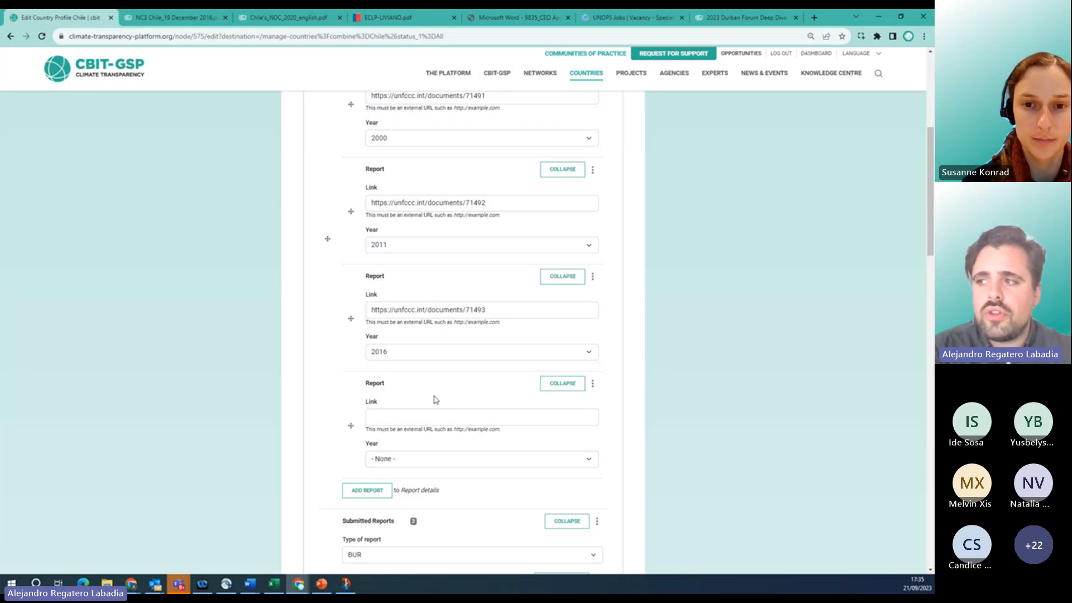
pyautogui.click(593, 385)
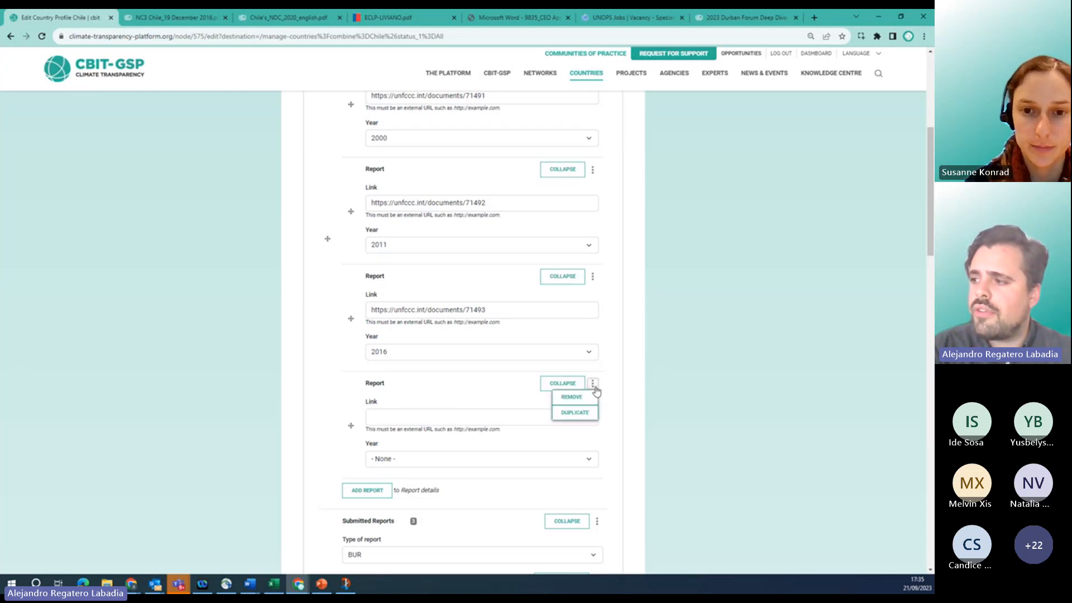
# Remove the blank fourth NIR report, leaving the 2000, 2011 and 2016 entries.
pyautogui.click(567, 397)
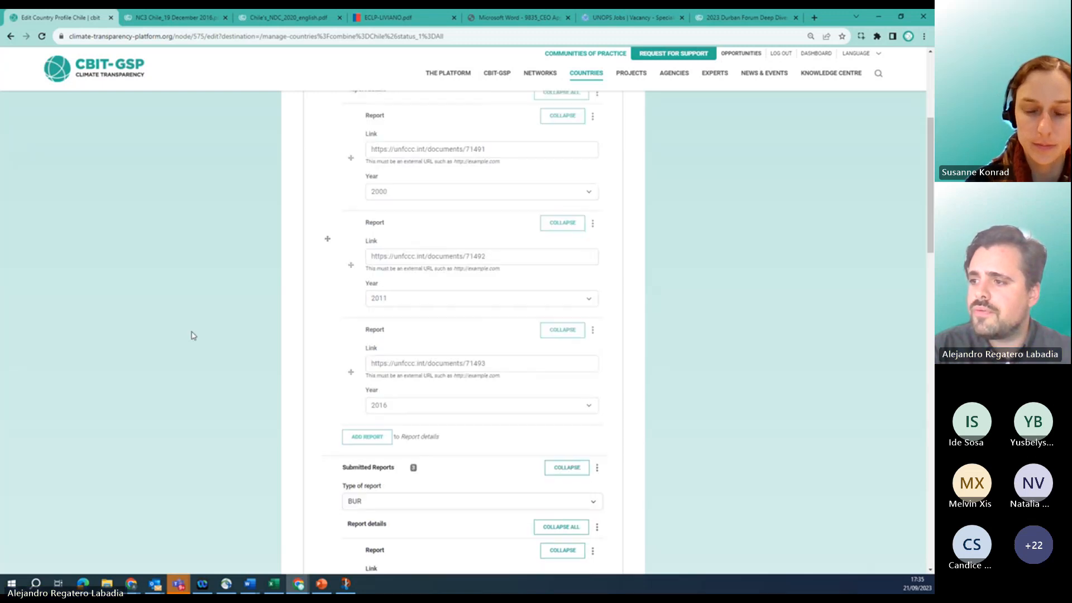
pyautogui.scroll(-5, 262, 367)
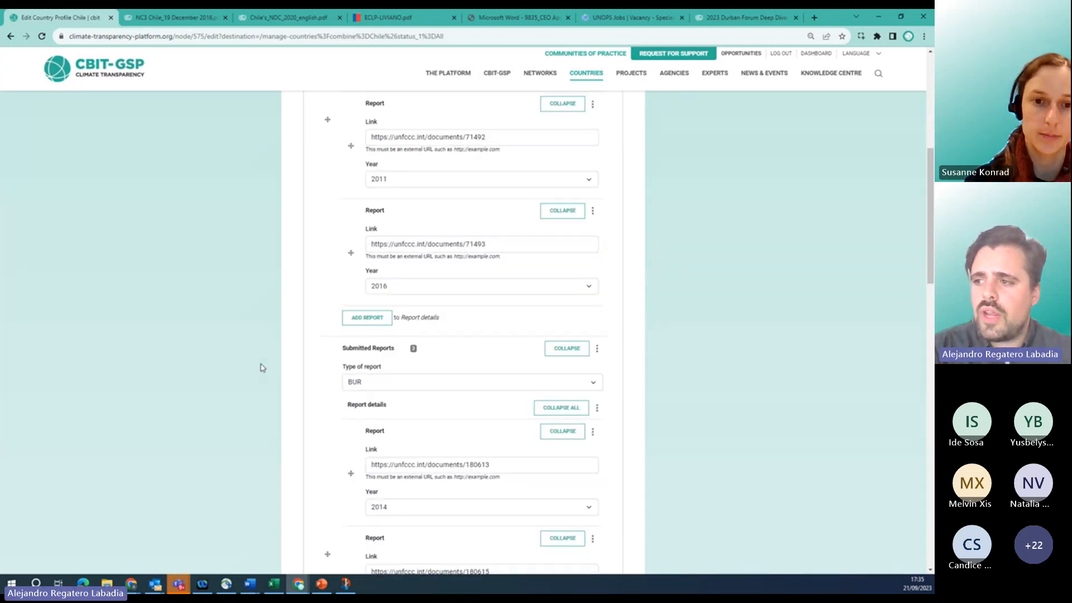
pyautogui.scroll(-10, 262, 367)
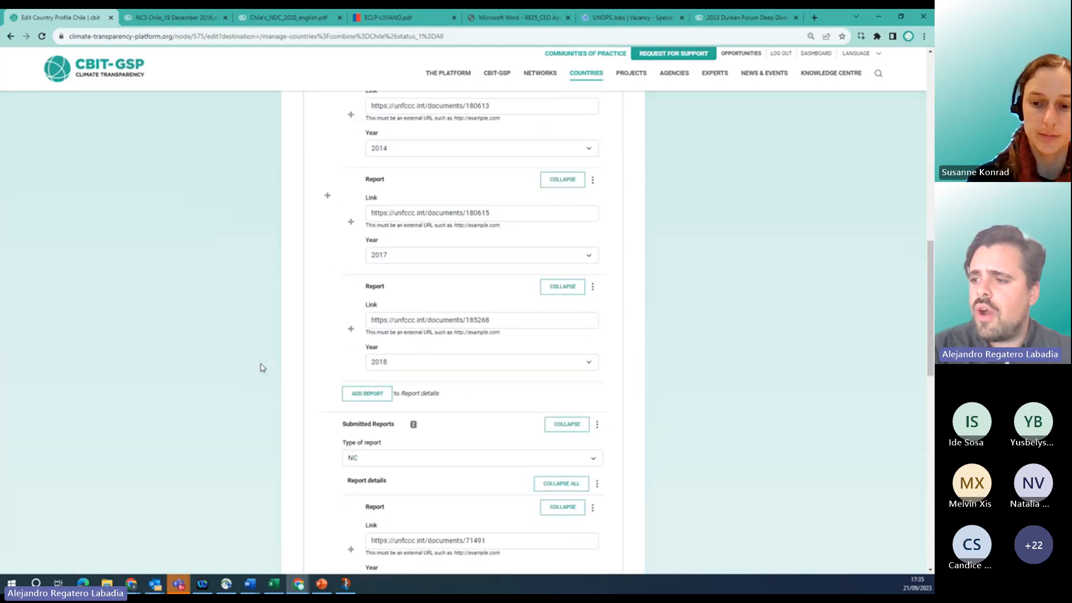
pyautogui.scroll(-3, 262, 367)
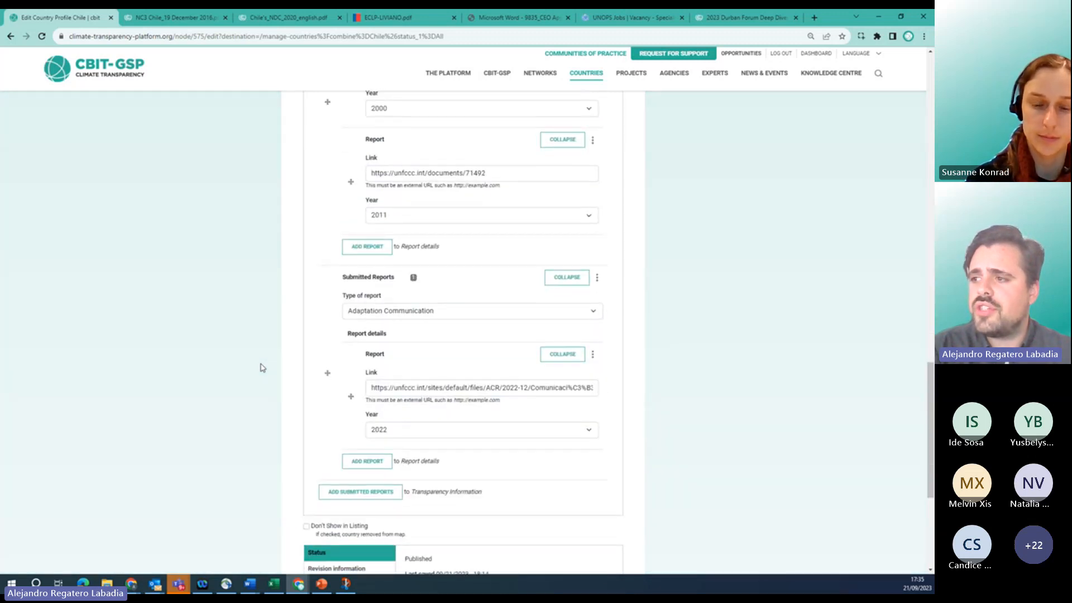
pyautogui.scroll(6, 262, 367)
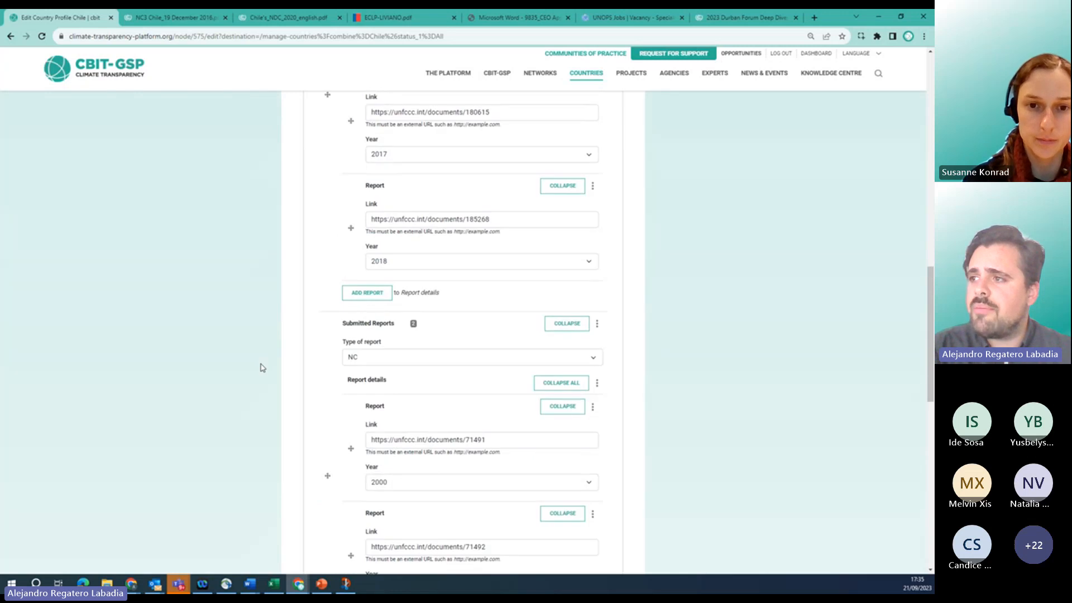
pyautogui.scroll(5, 262, 367)
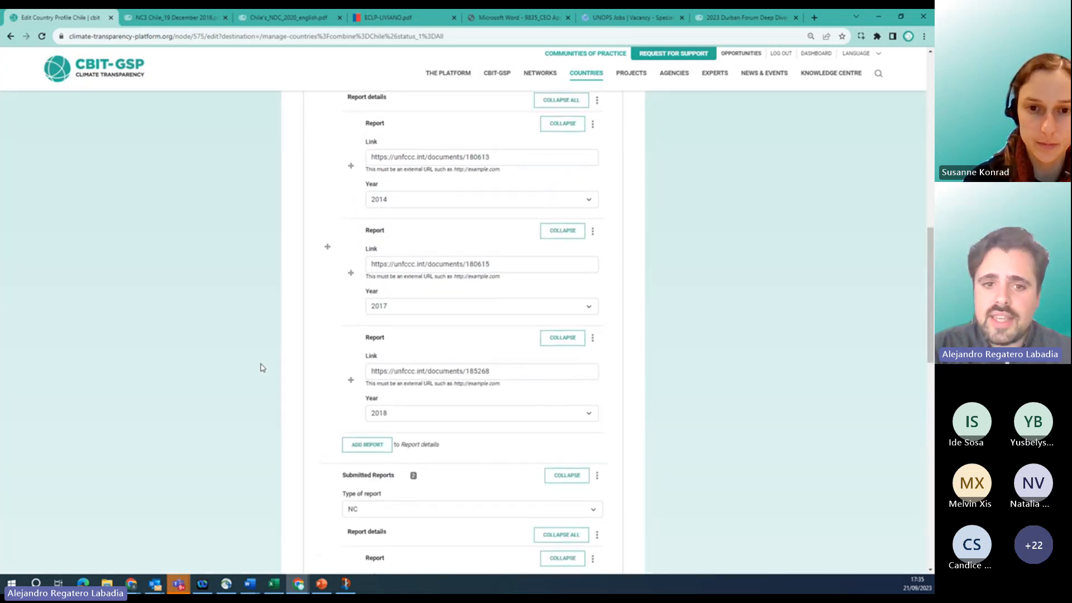
pyautogui.scroll(8, 262, 367)
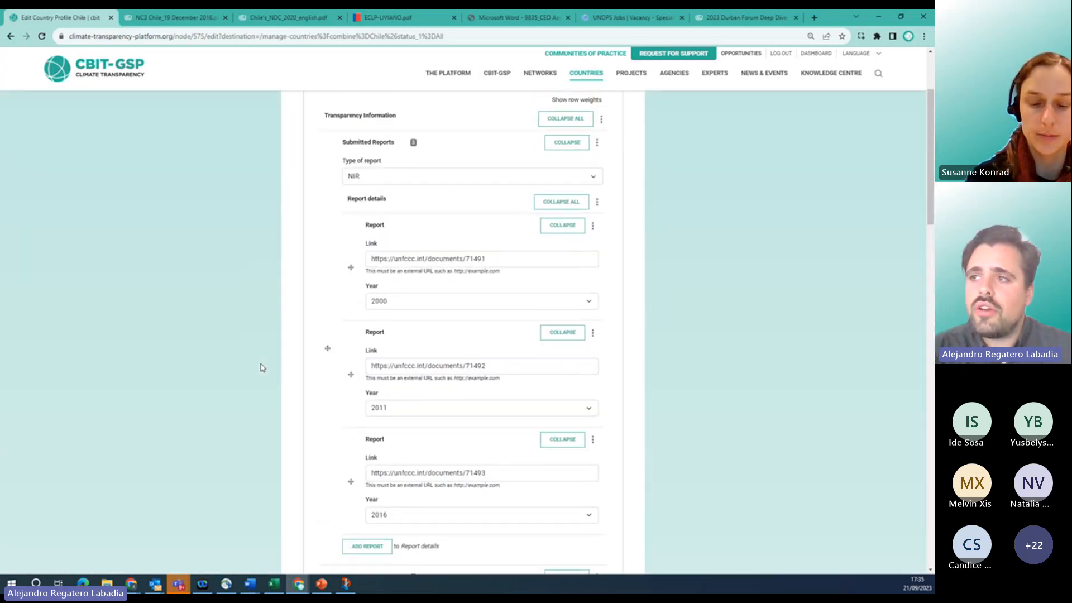
pyautogui.scroll(-12, 263, 368)
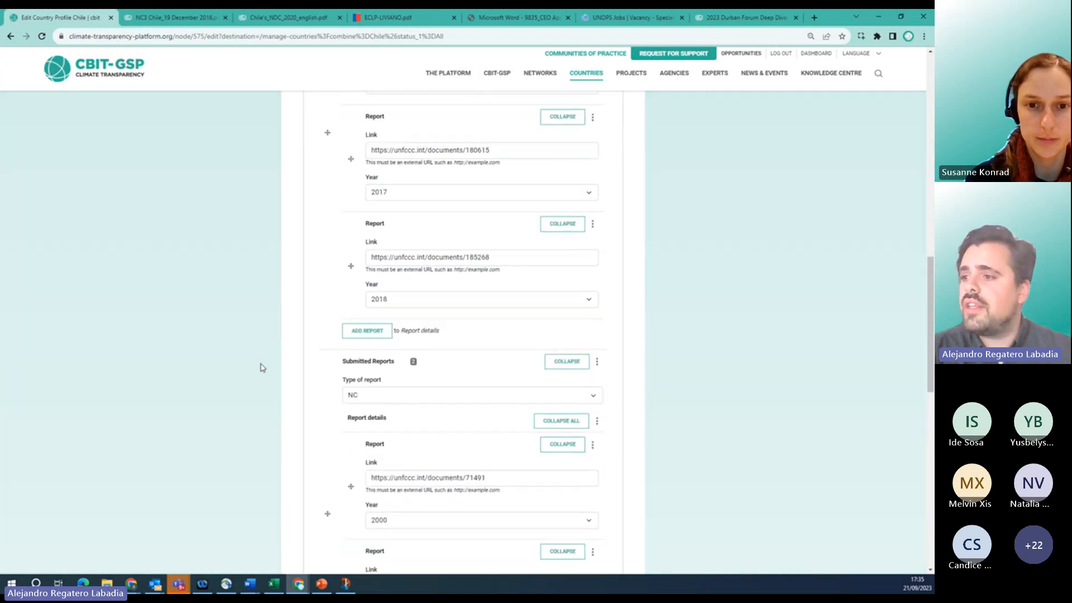
pyautogui.scroll(-3, 262, 367)
pyautogui.scroll(3, 262, 367)
pyautogui.scroll(-3, 285, 373)
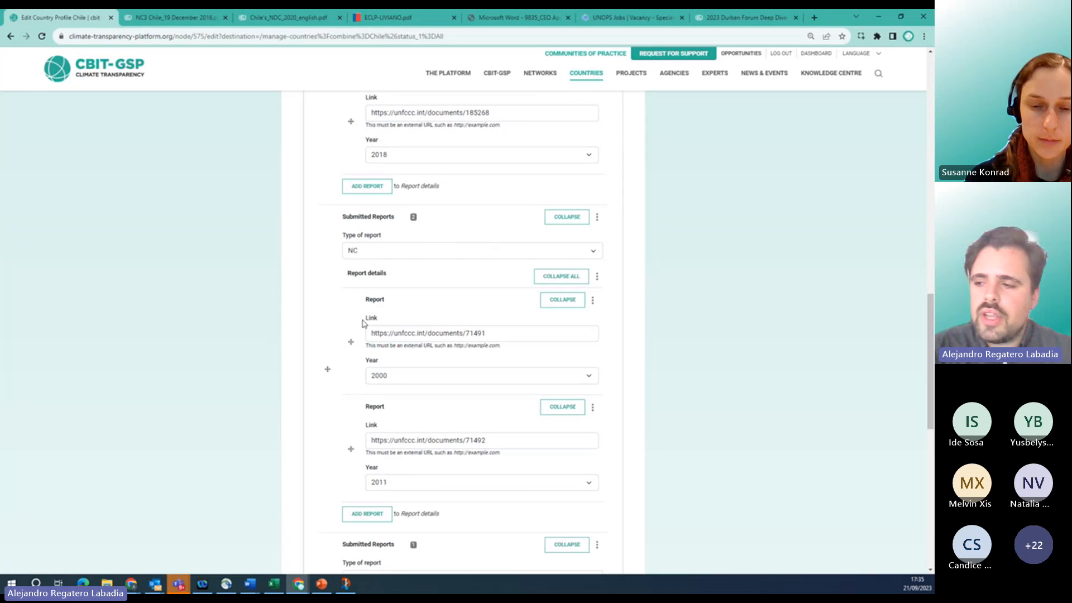
pyautogui.scroll(-6, 292, 366)
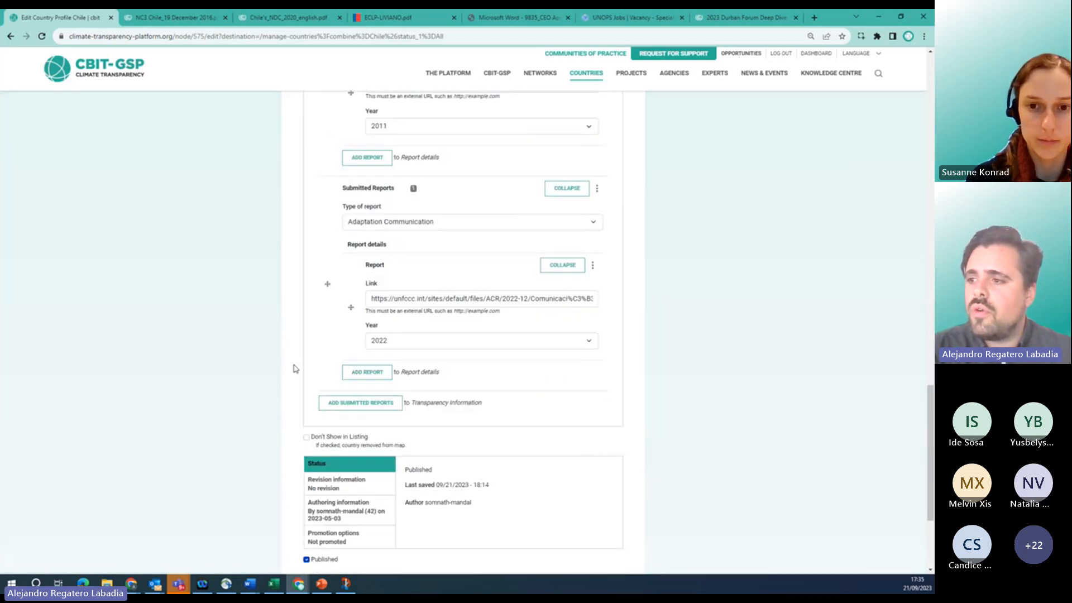
pyautogui.scroll(-1, 294, 369)
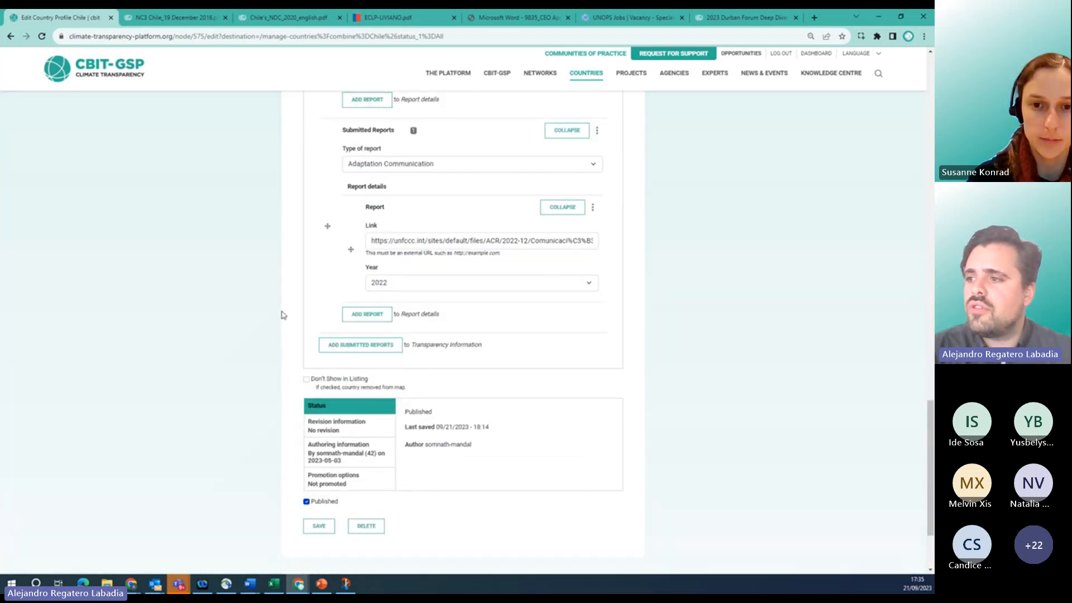
pyautogui.scroll(-1, 282, 315)
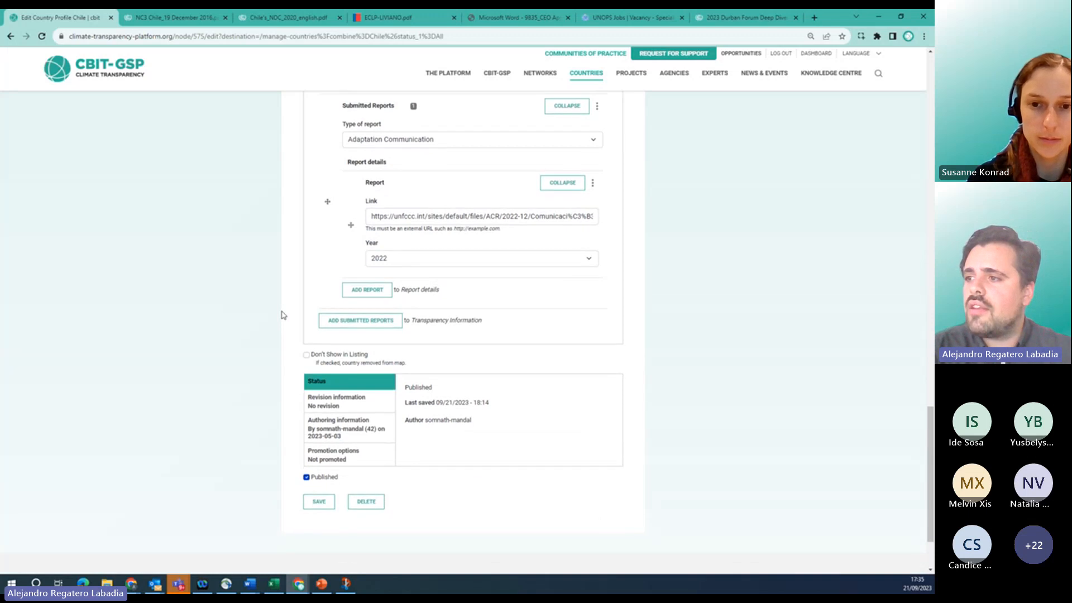
# Add a new submitted-reports group and set its report type to ICA.
pyautogui.click(352, 326)
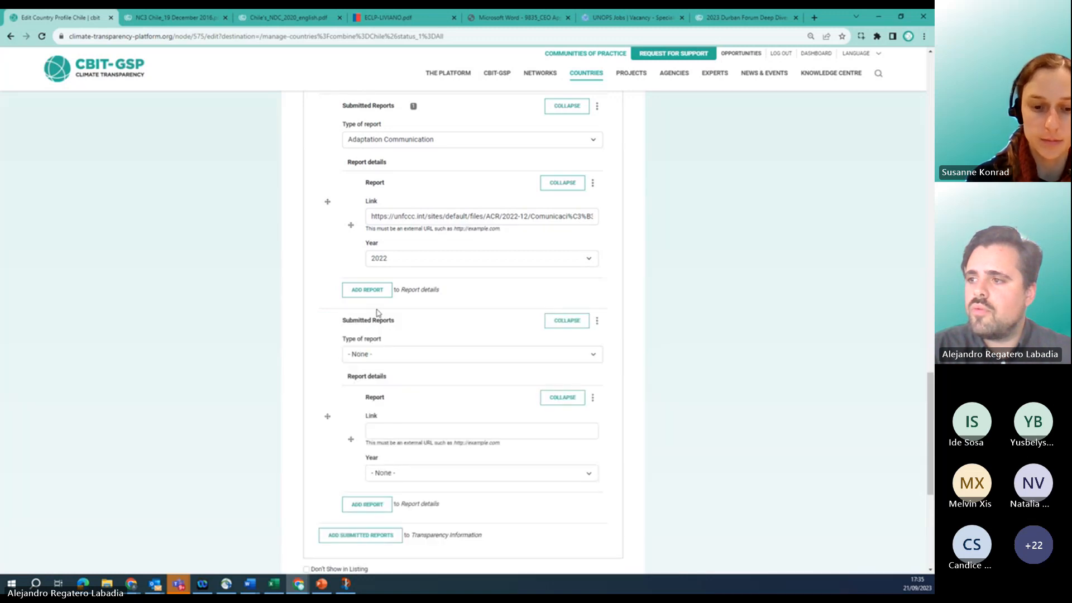
pyautogui.scroll(-1, 287, 334)
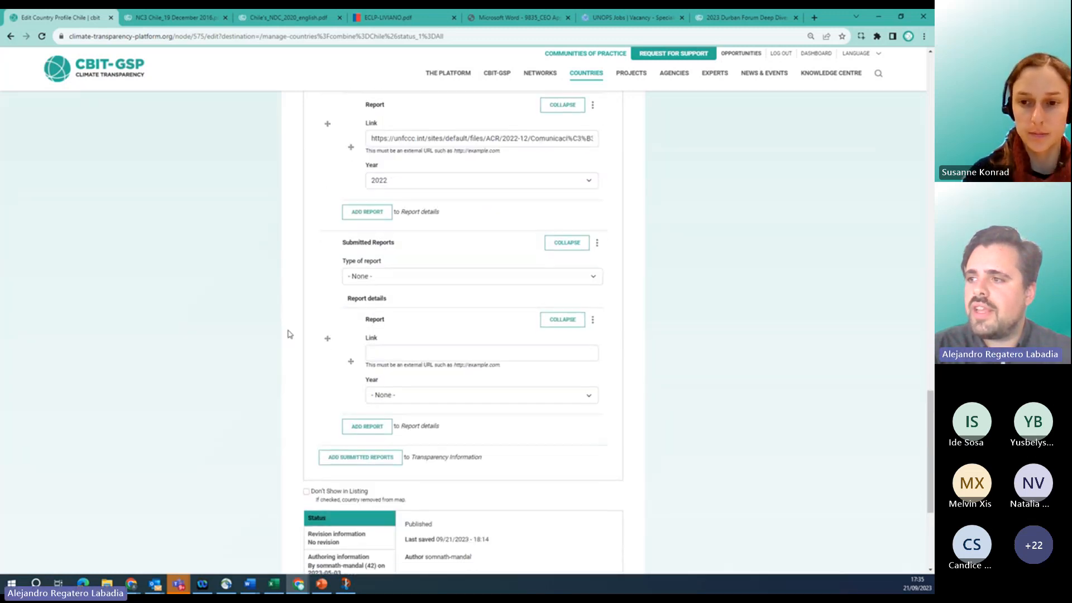
pyautogui.scroll(-1, 287, 331)
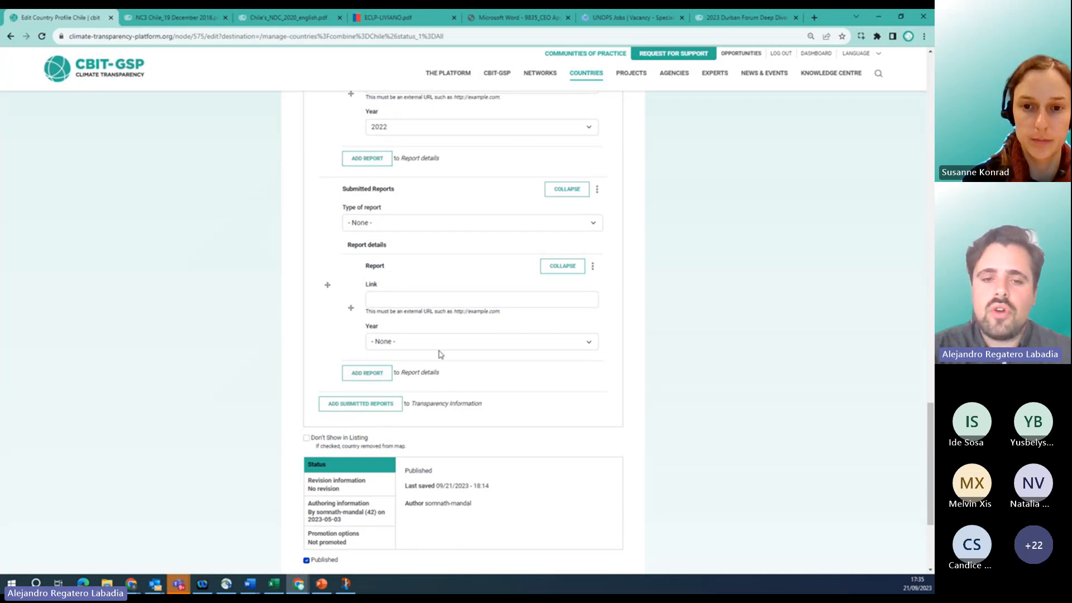
pyautogui.click(569, 229)
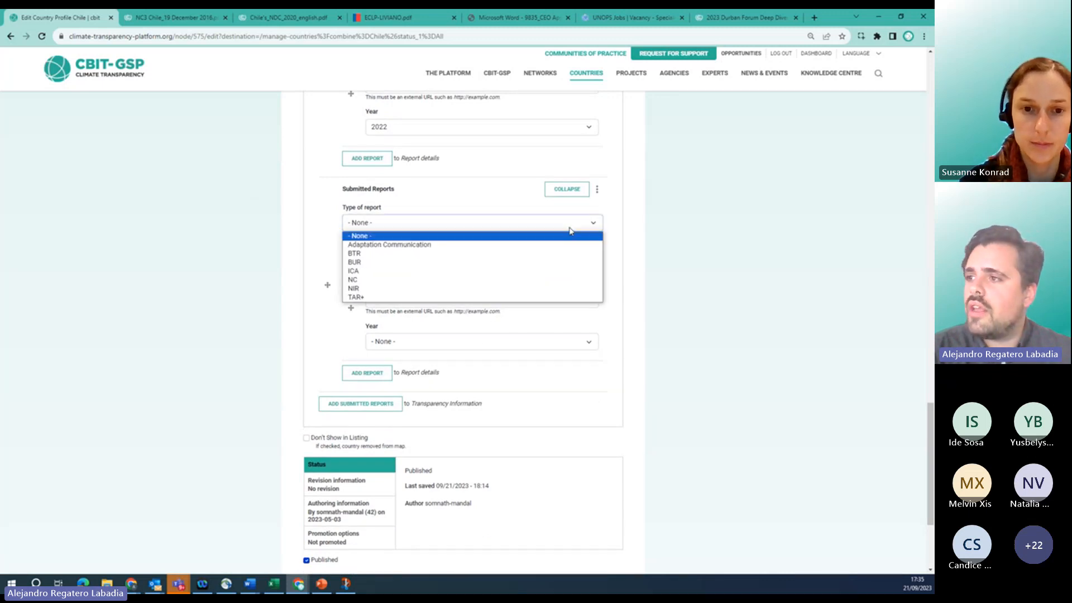
pyautogui.click(383, 271)
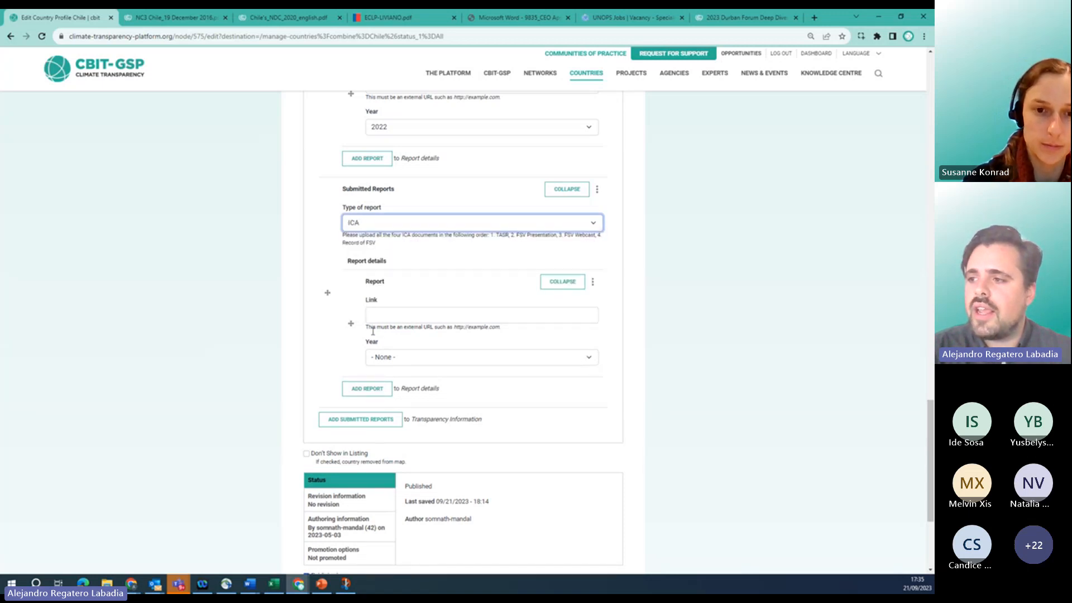
# Open and dismiss the ICA entry's options menu without removing it.
pyautogui.click(597, 189)
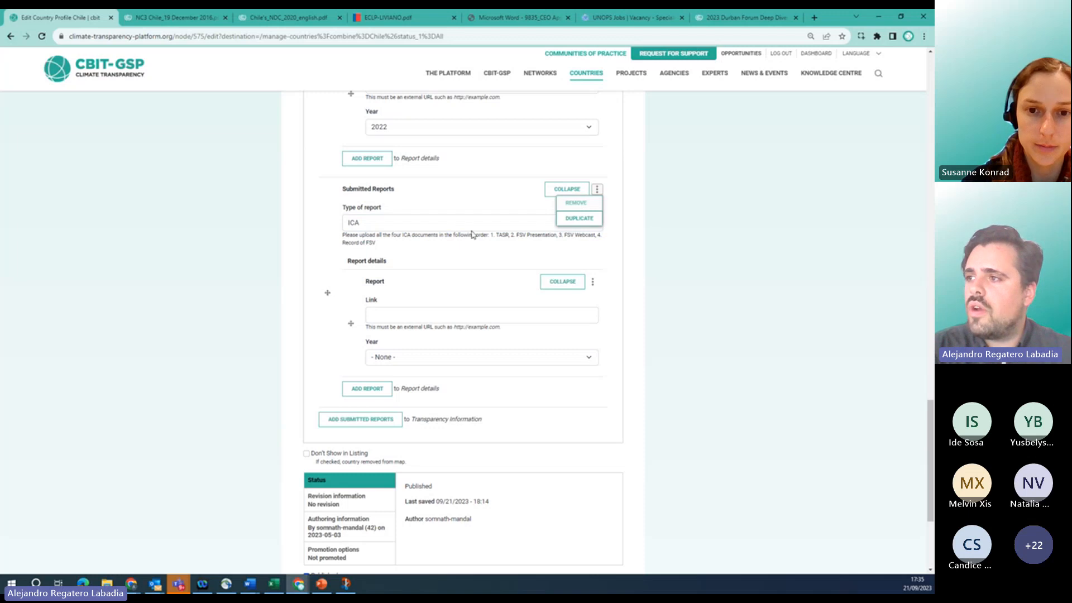
pyautogui.scroll(1, 274, 229)
pyautogui.scroll(2, 275, 228)
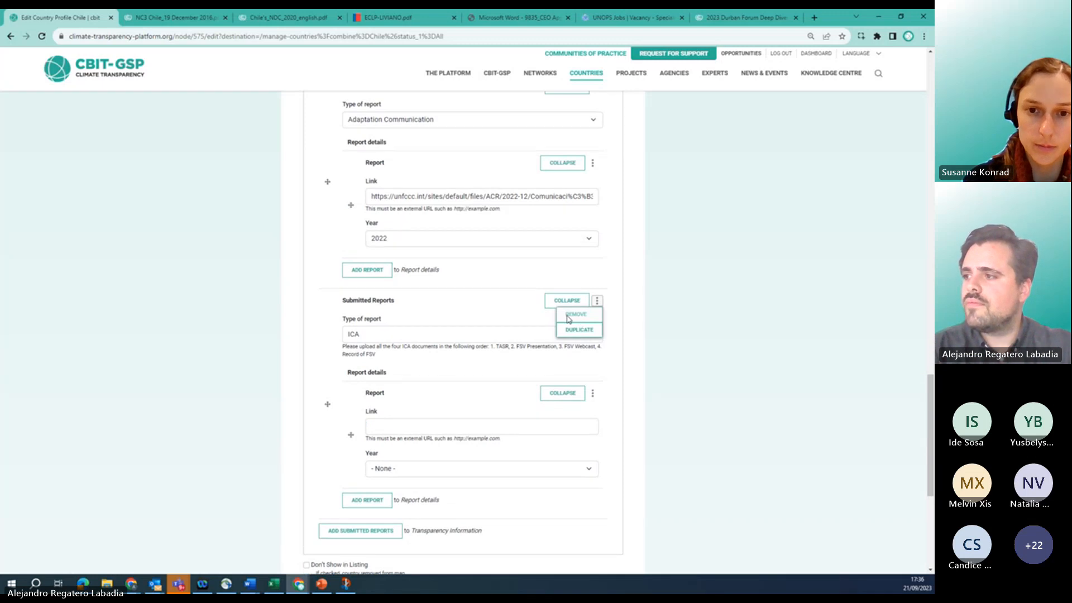
pyautogui.click(569, 318)
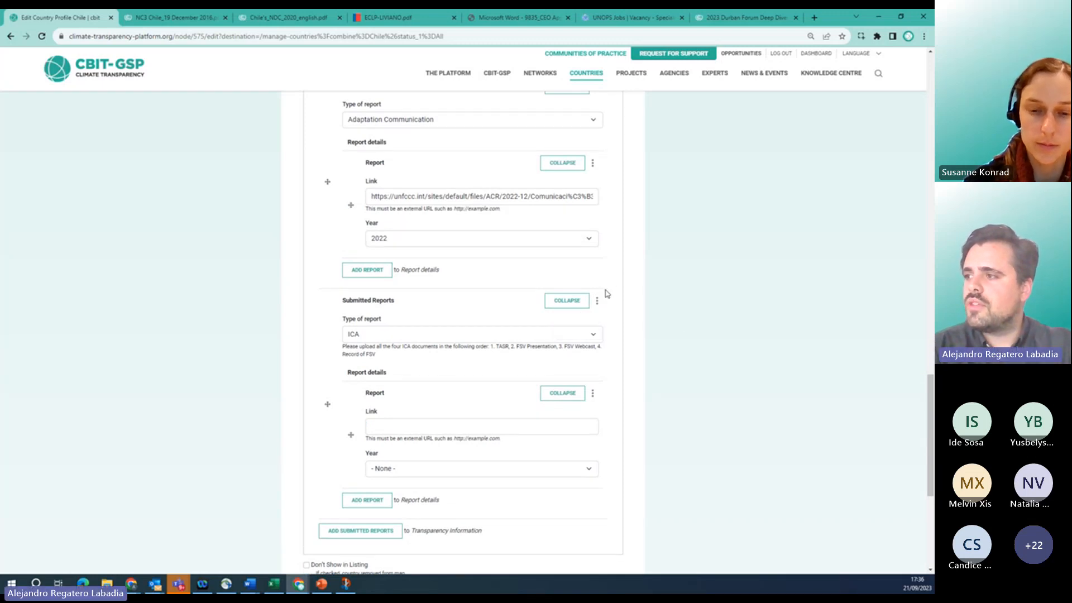
pyautogui.click(597, 301)
pyautogui.click(573, 316)
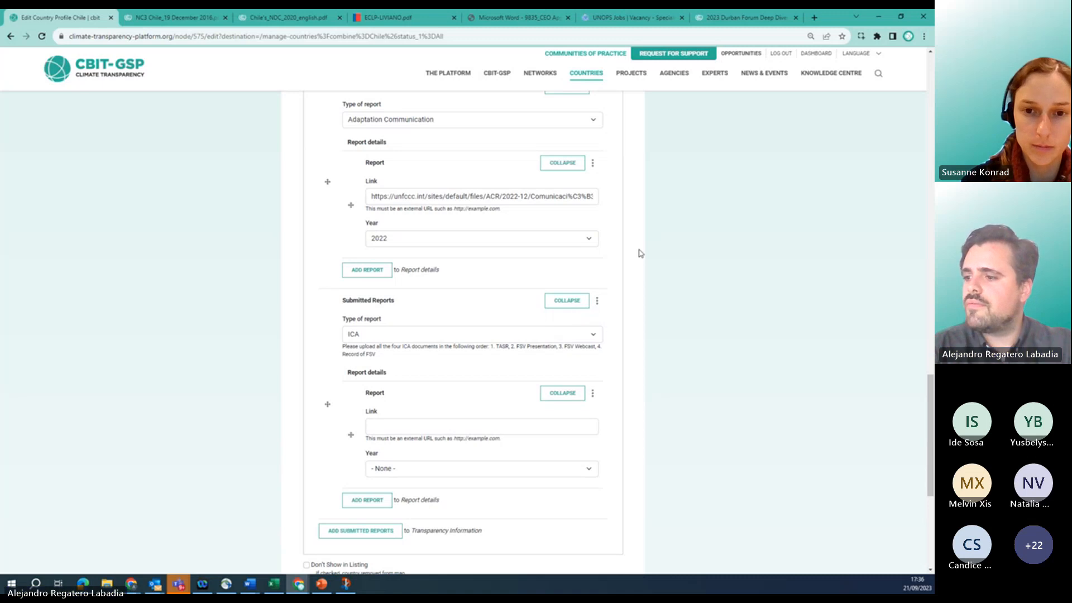
# Add a blank third report to Chile's NC submitted reports, keeping the NC report type.
pyautogui.scroll(3, 640, 254)
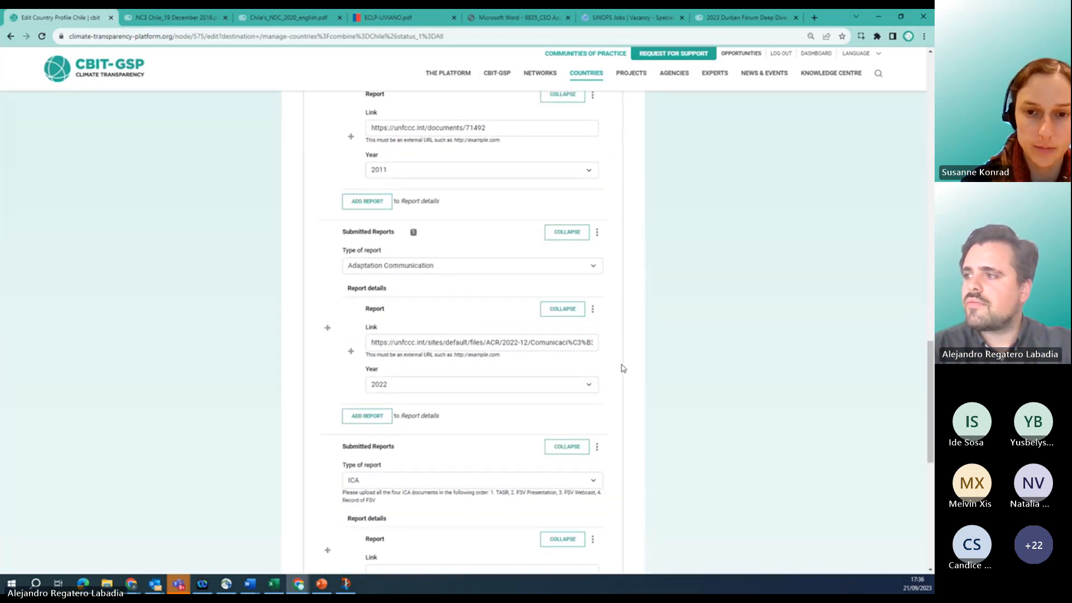
pyautogui.scroll(1, 608, 288)
pyautogui.scroll(3, 610, 290)
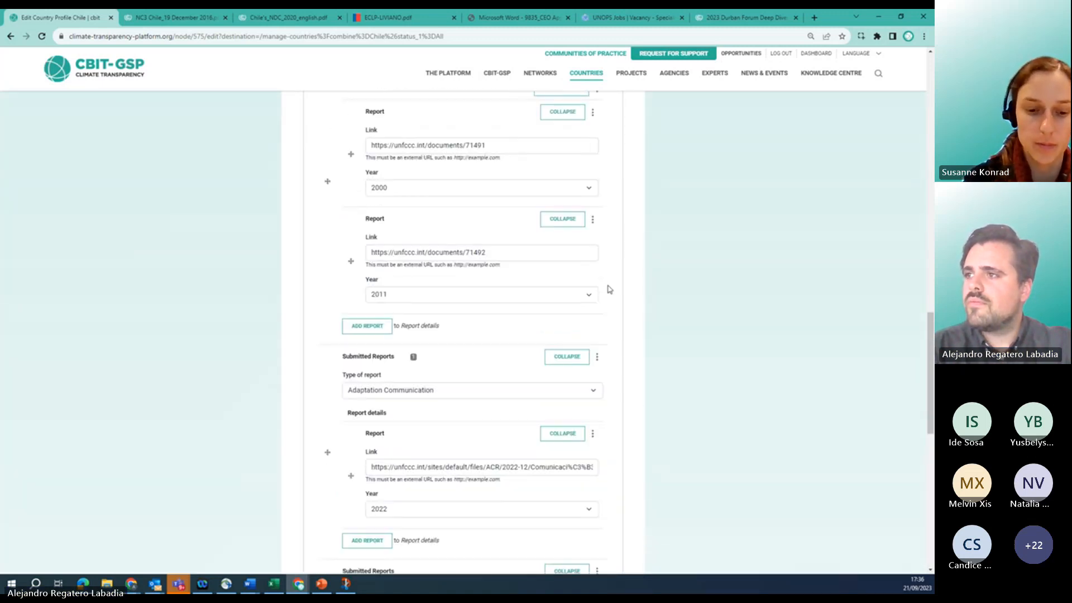
pyautogui.scroll(1, 609, 290)
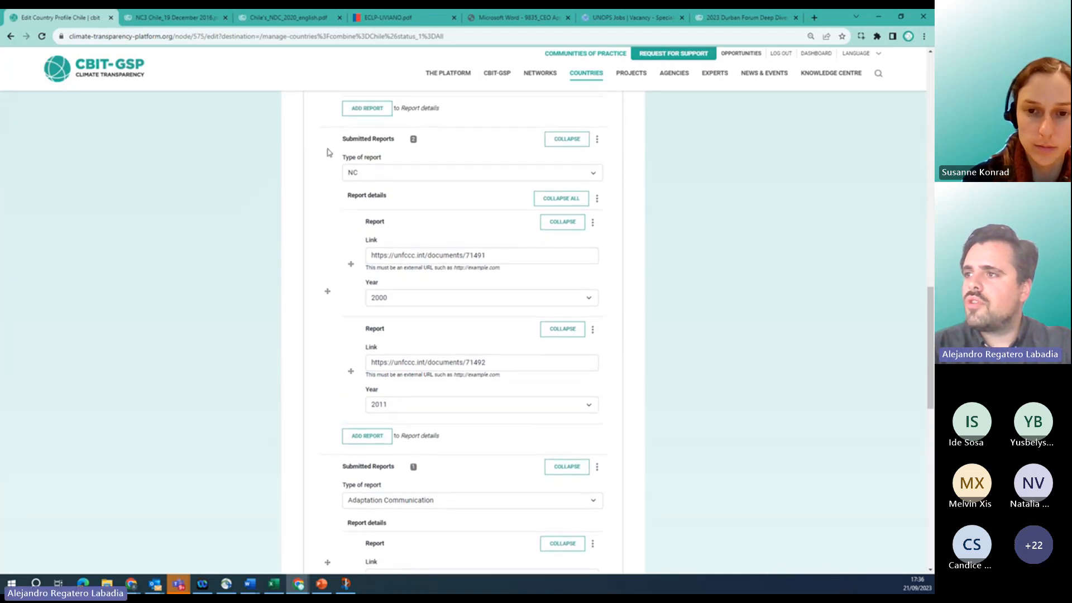
pyautogui.click(364, 173)
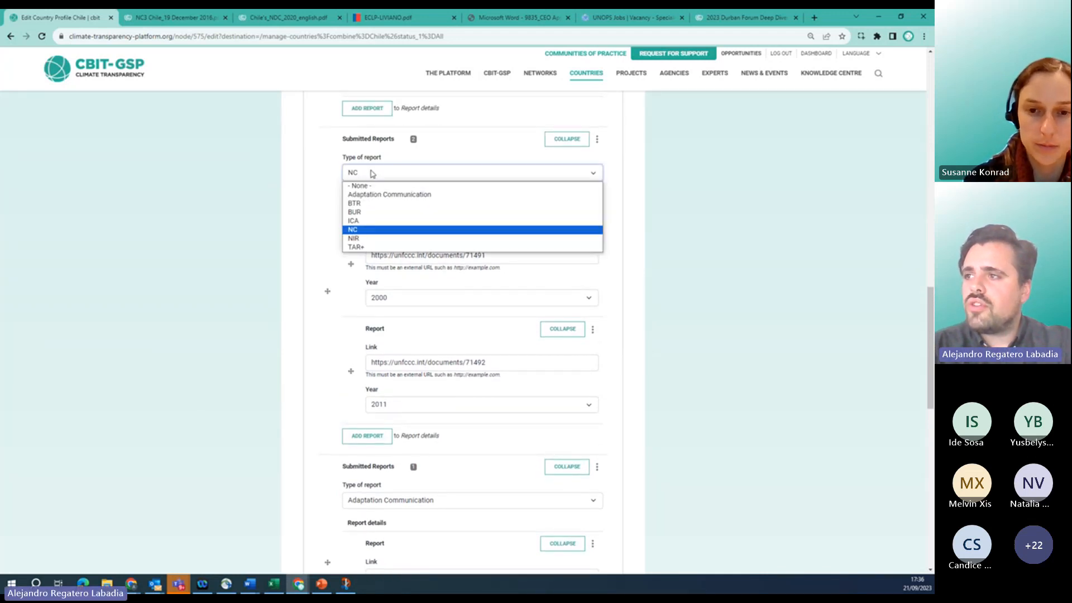
pyautogui.click(308, 181)
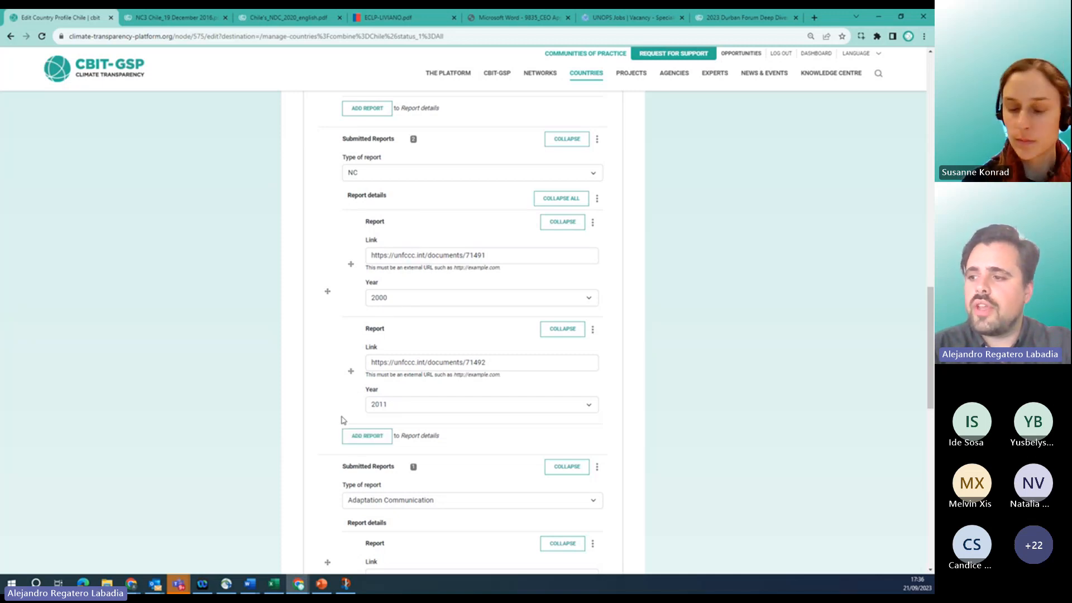
pyautogui.click(366, 441)
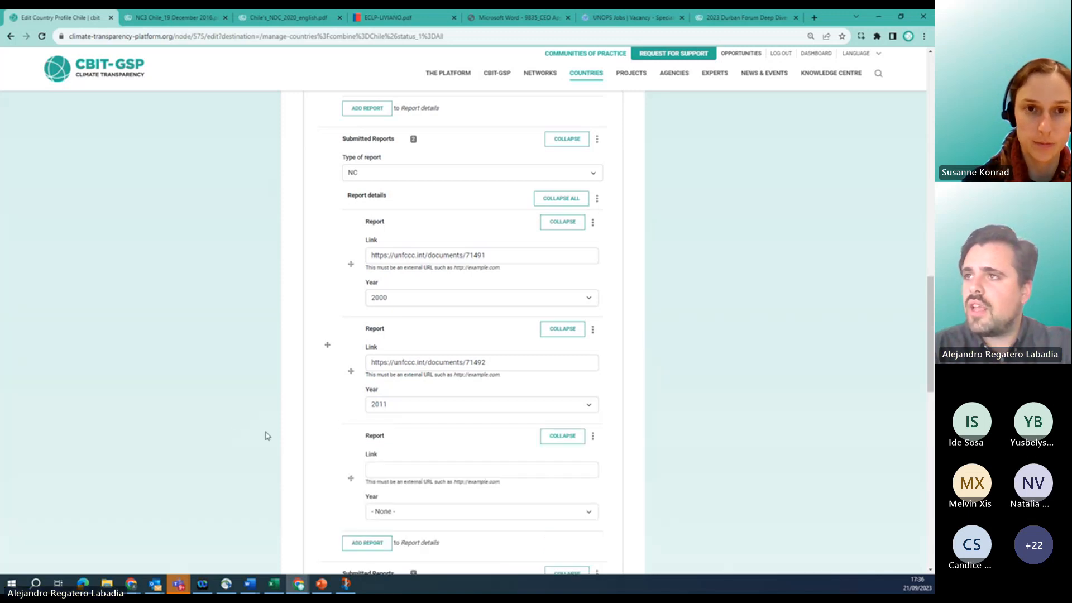
# Copy the NC3 Chile 2016 PDF's web address and return to the profile form.
pyautogui.click(161, 18)
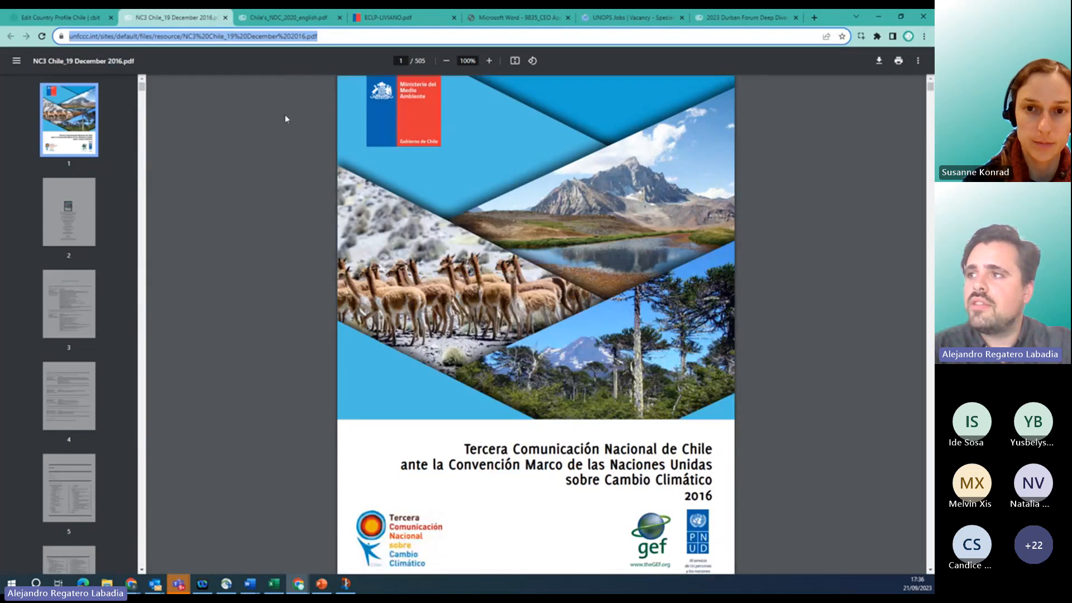
pyautogui.click(243, 35)
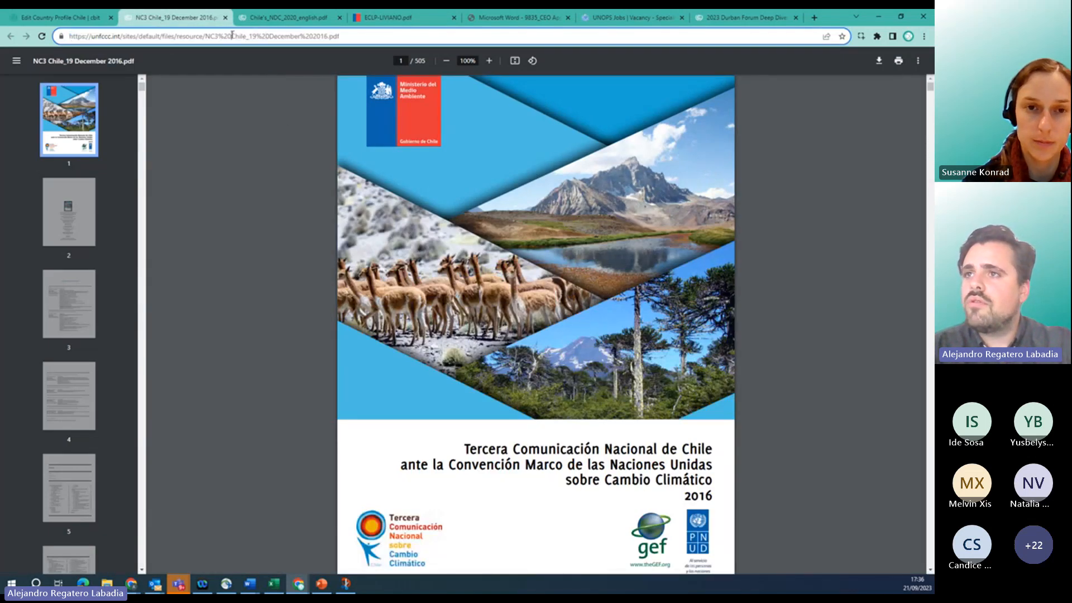
pyautogui.tripleClick(232, 36)
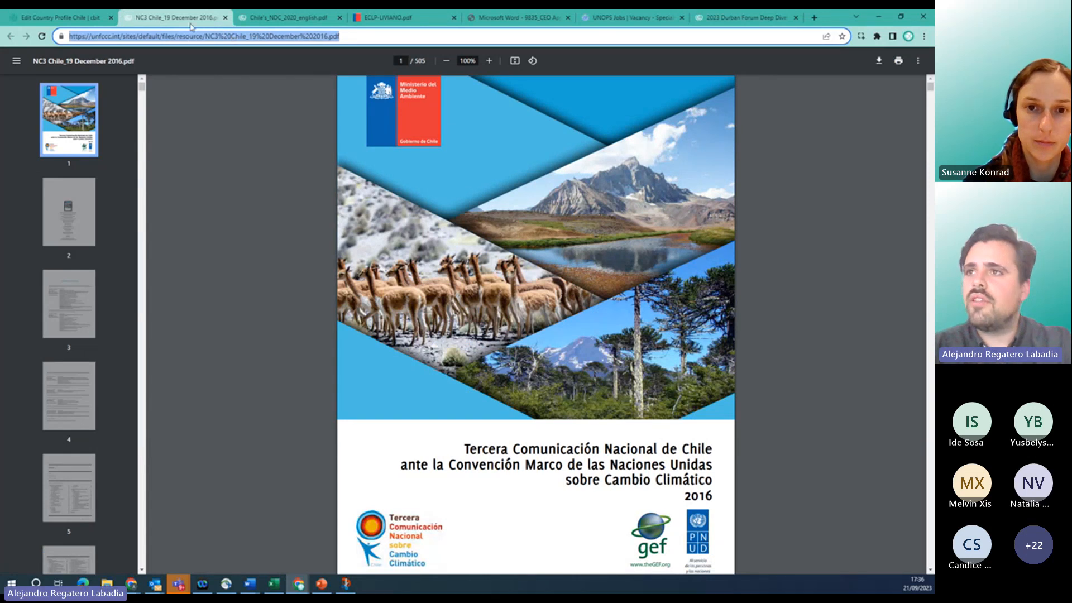
pyautogui.click(66, 17)
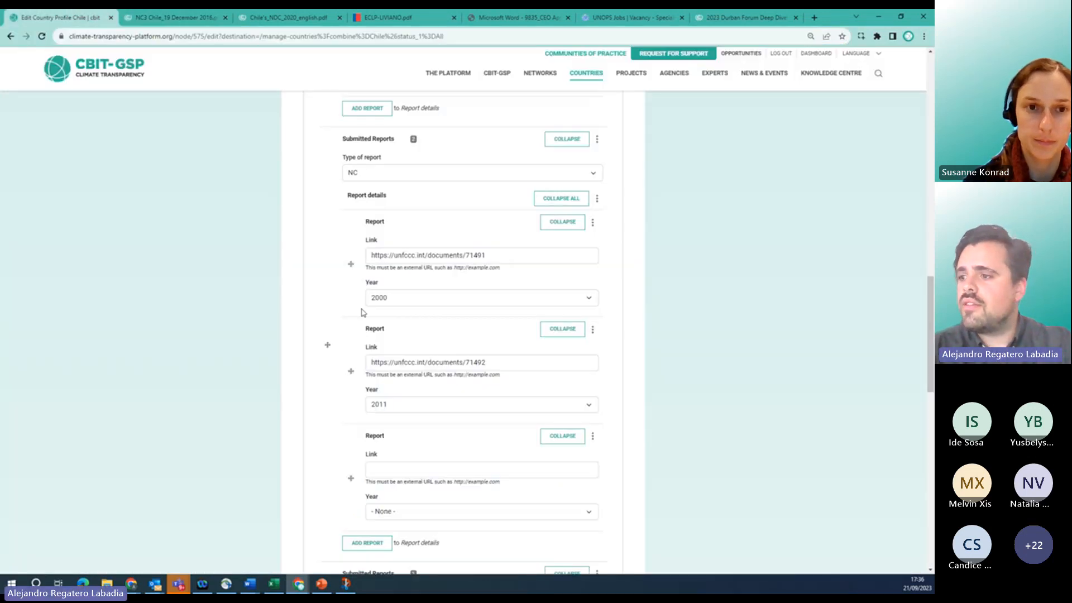
# Paste the NC3 Chile PDF link into the new NC report and set its year to 2016.
pyautogui.click(380, 469)
pyautogui.hotkey('ctrl', 'v')
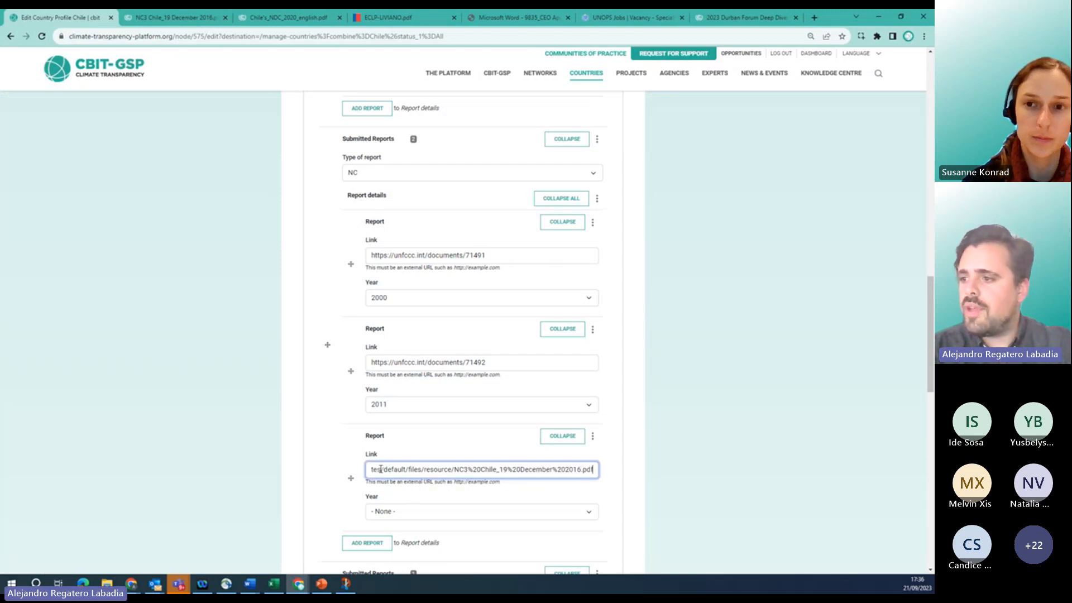
pyautogui.click(397, 518)
pyautogui.write('2000')
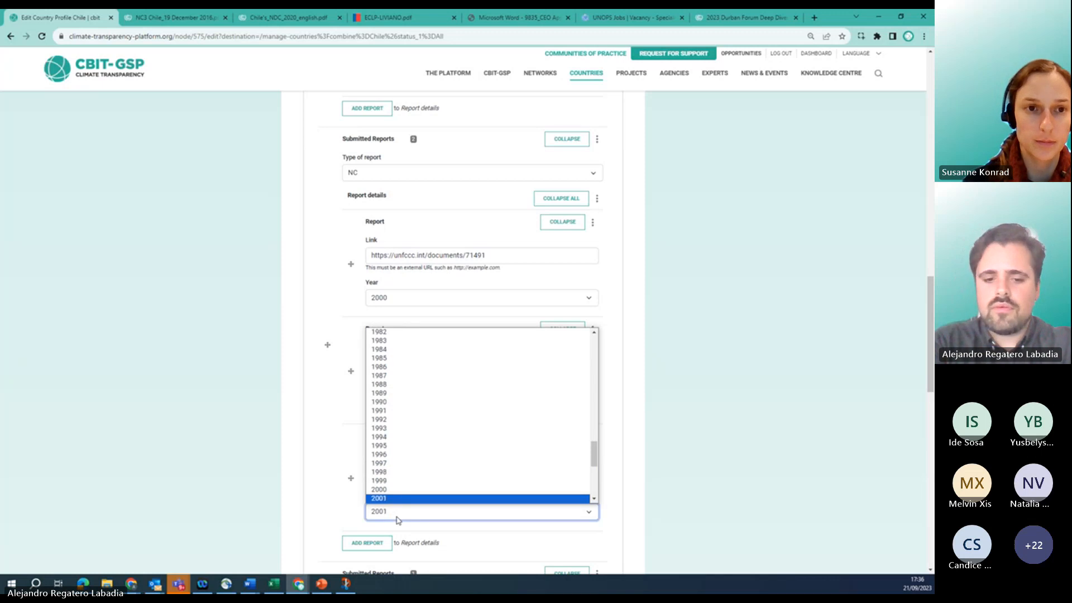
pyautogui.press('Down')
pyautogui.press('Down')
pyautogui.press('Down')
pyautogui.press('Down')
pyautogui.press('Down')
pyautogui.press('Down')
pyautogui.press('Down')
pyautogui.press('Down')
pyautogui.press('Down')
pyautogui.press('Down')
pyautogui.press('Down')
pyautogui.press('Down')
pyautogui.press('Down')
pyautogui.press('Down')
pyautogui.press('Down')
pyautogui.press('Return')
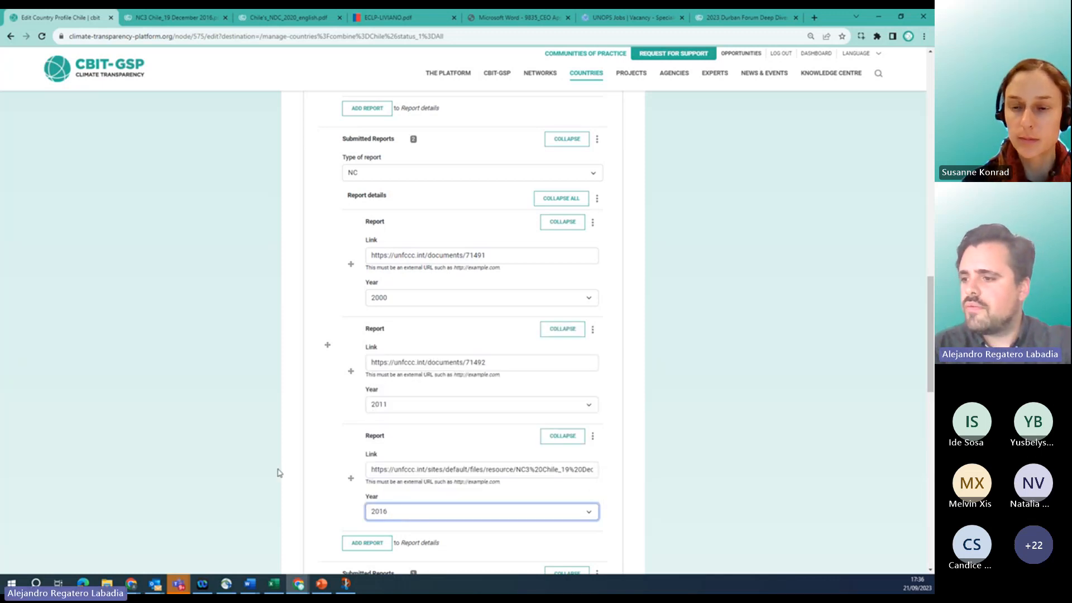
pyautogui.scroll(-3, 279, 473)
pyautogui.scroll(15, 279, 473)
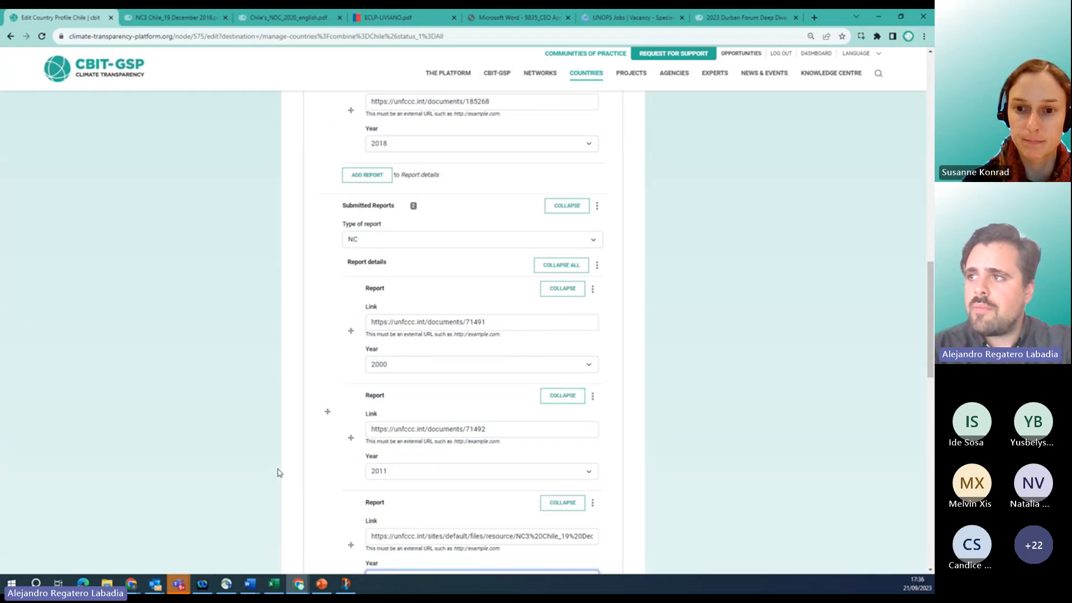
pyautogui.scroll(4, 279, 473)
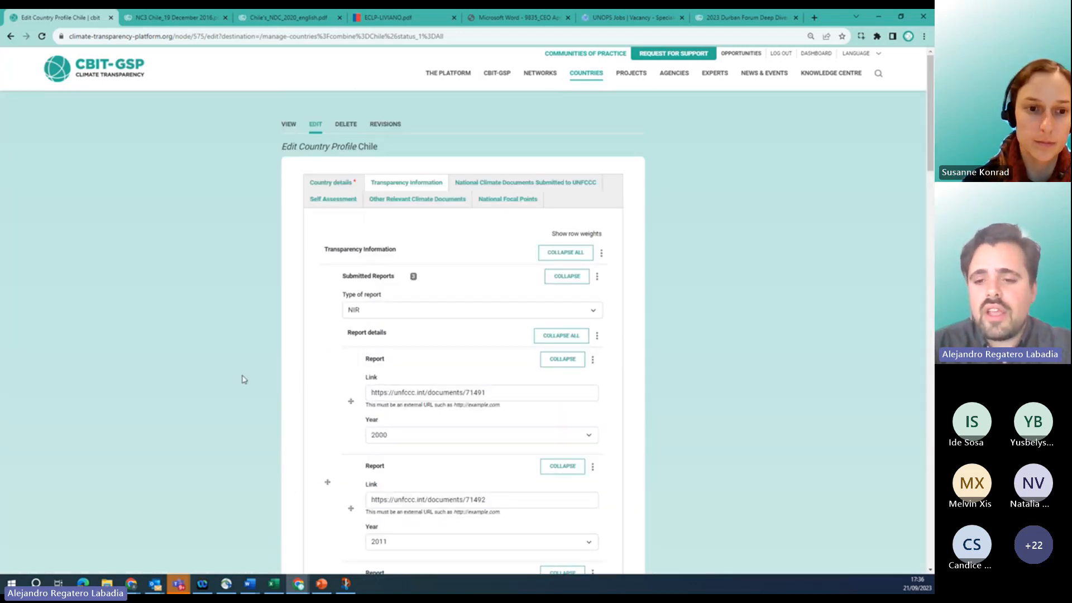
pyautogui.scroll(-9, 102, 417)
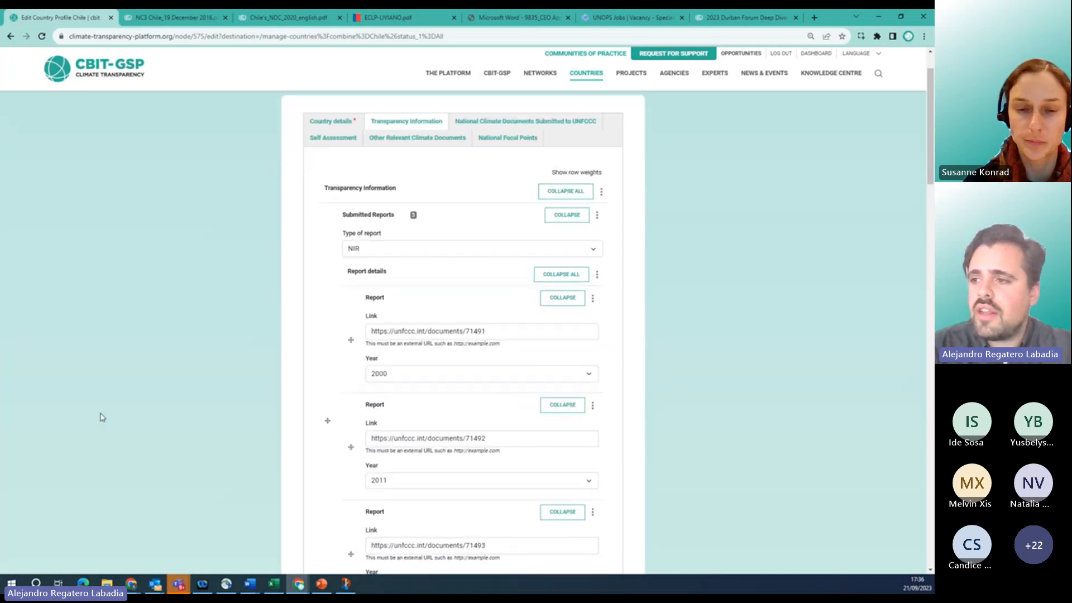
pyautogui.scroll(-15, 102, 417)
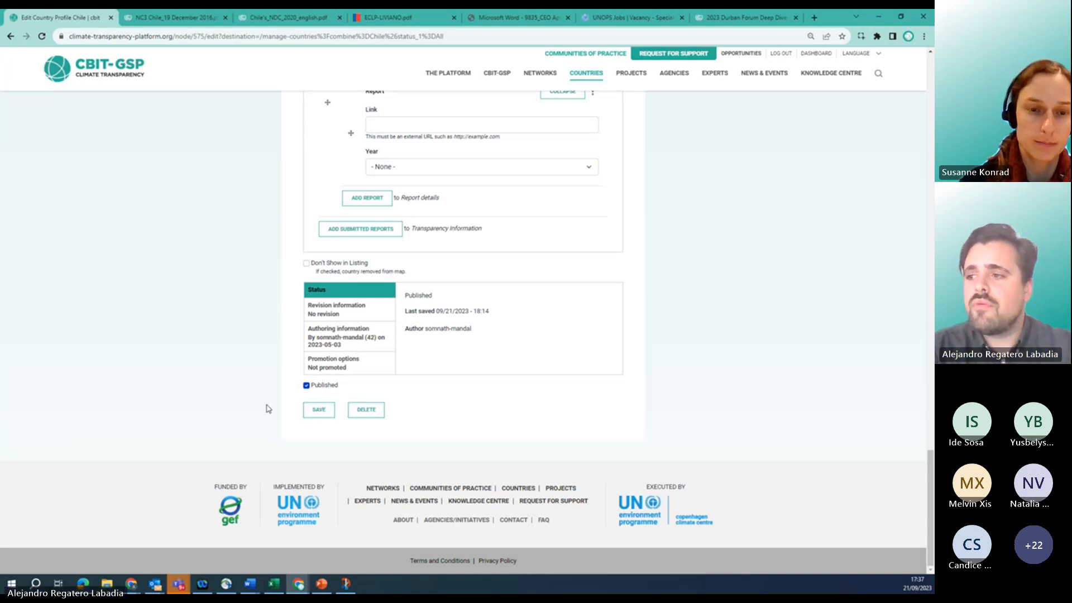
pyautogui.scroll(15, 285, 299)
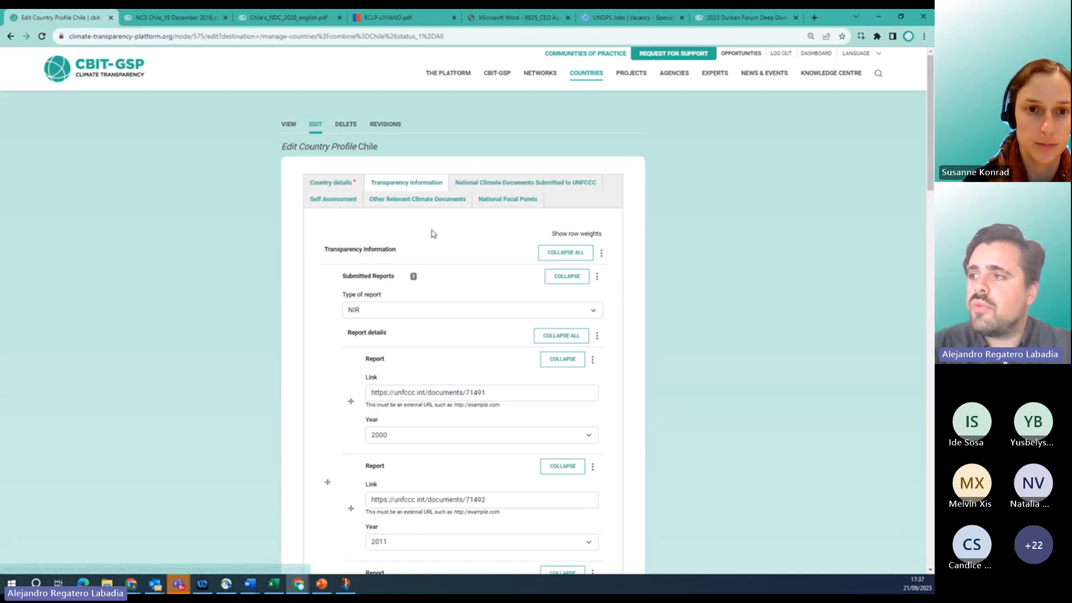
# Browse the profile sections and settle on National Climate Documents Submitted to UNFCCC.
pyautogui.click(462, 182)
pyautogui.click(499, 202)
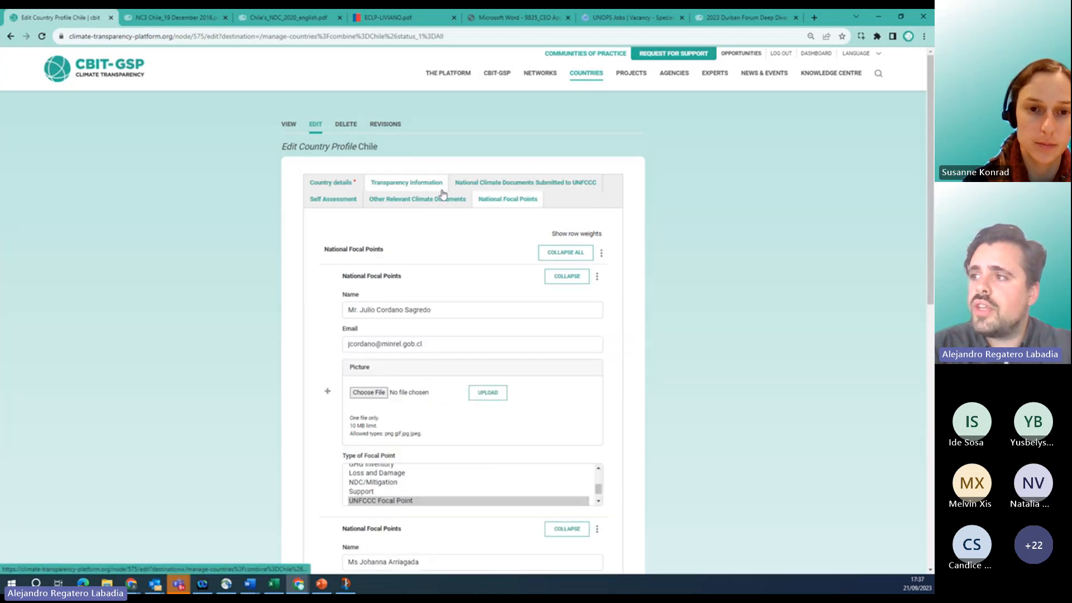
pyautogui.click(438, 199)
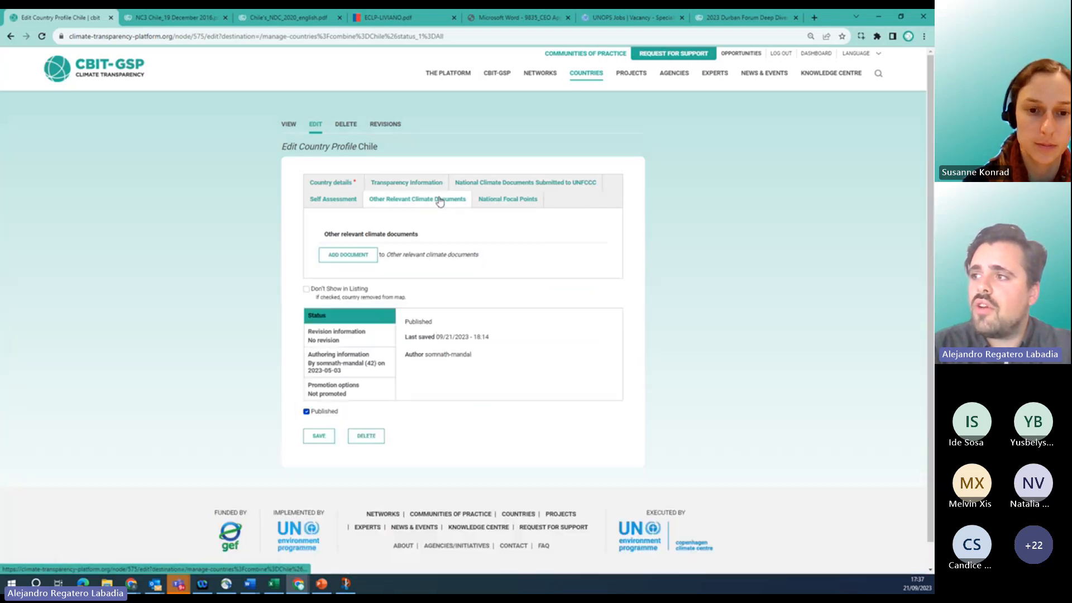
pyautogui.click(396, 185)
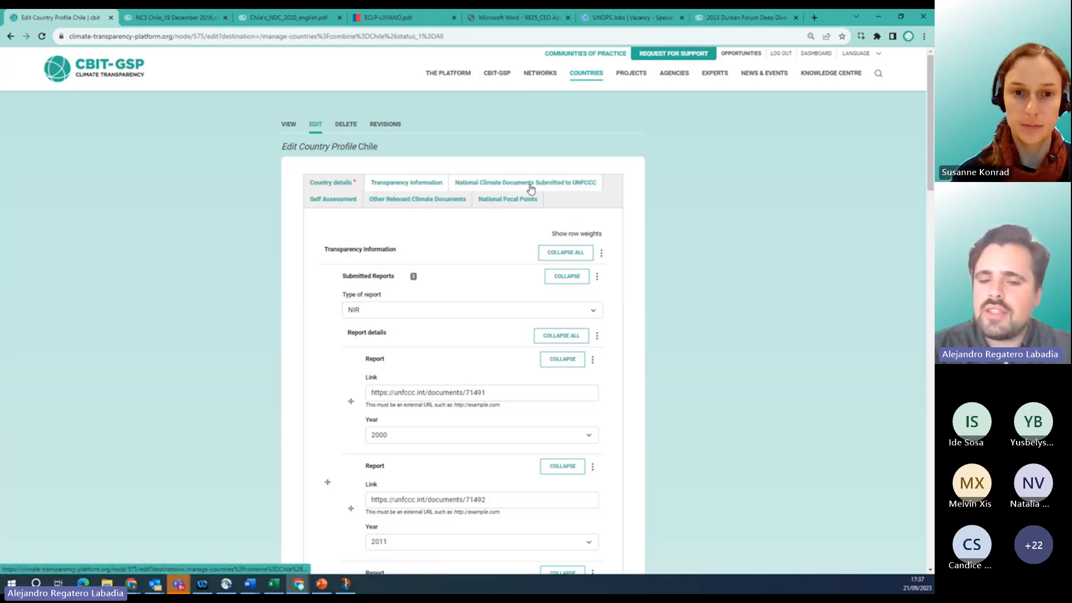
pyautogui.click(494, 187)
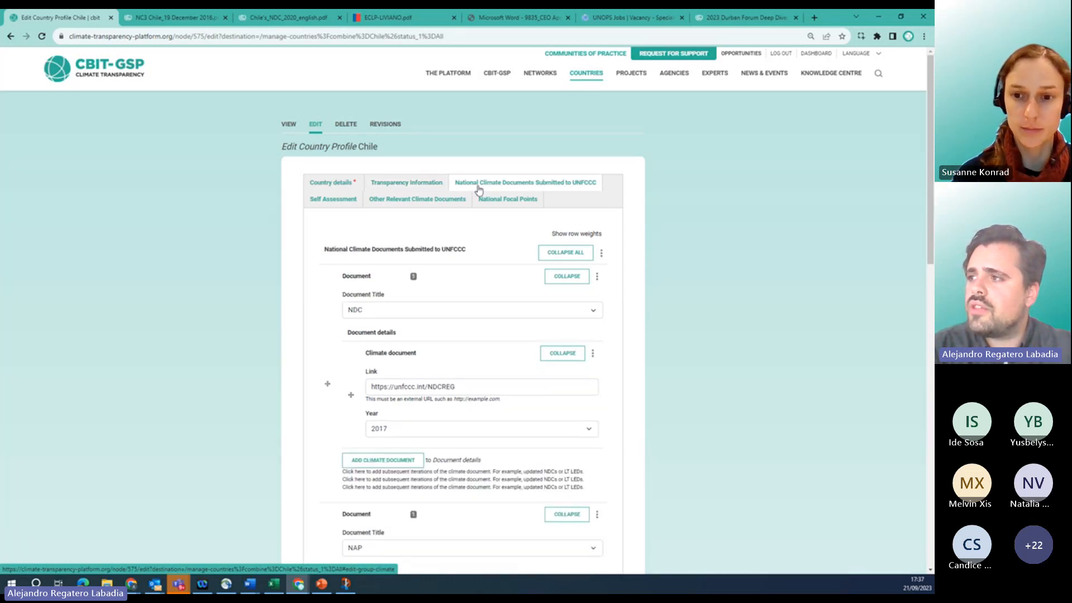
# Add another climate document under the NDC entry, keeping NDC as the title.
pyautogui.scroll(-1, 685, 287)
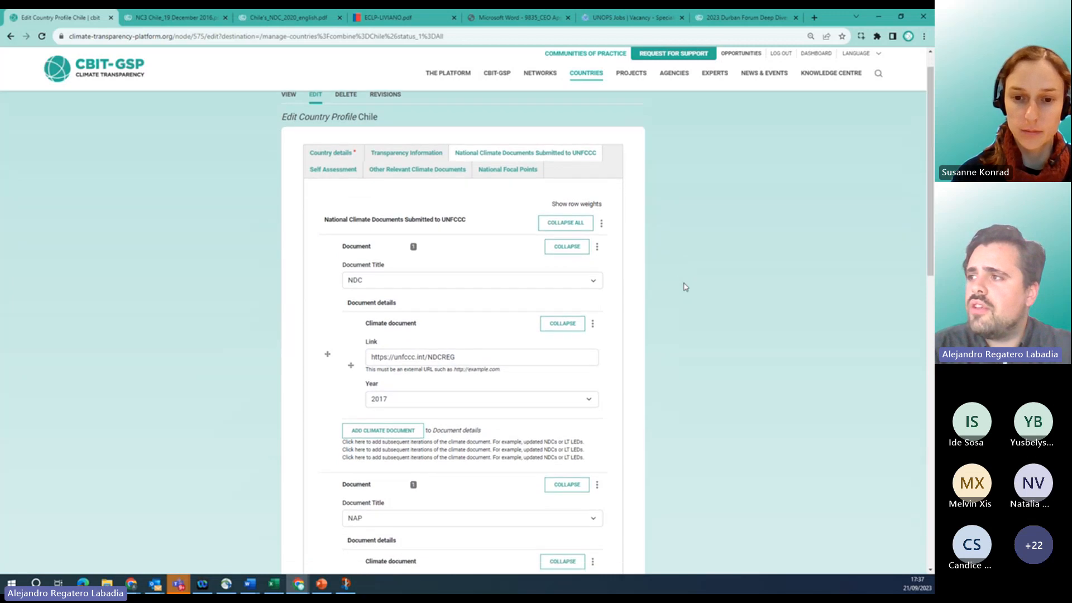
pyautogui.scroll(-1, 686, 287)
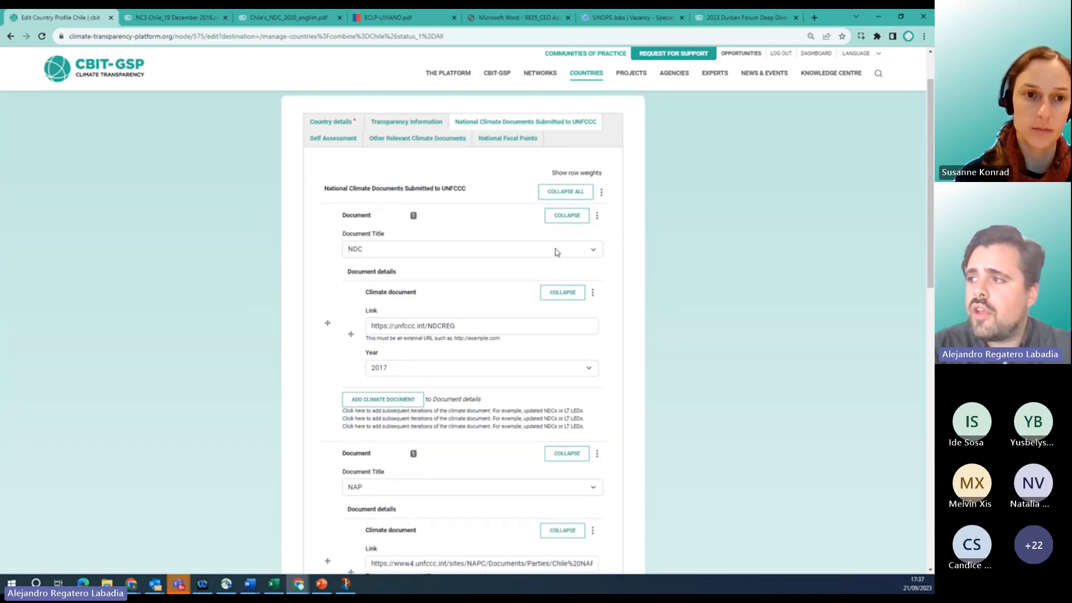
pyautogui.click(594, 252)
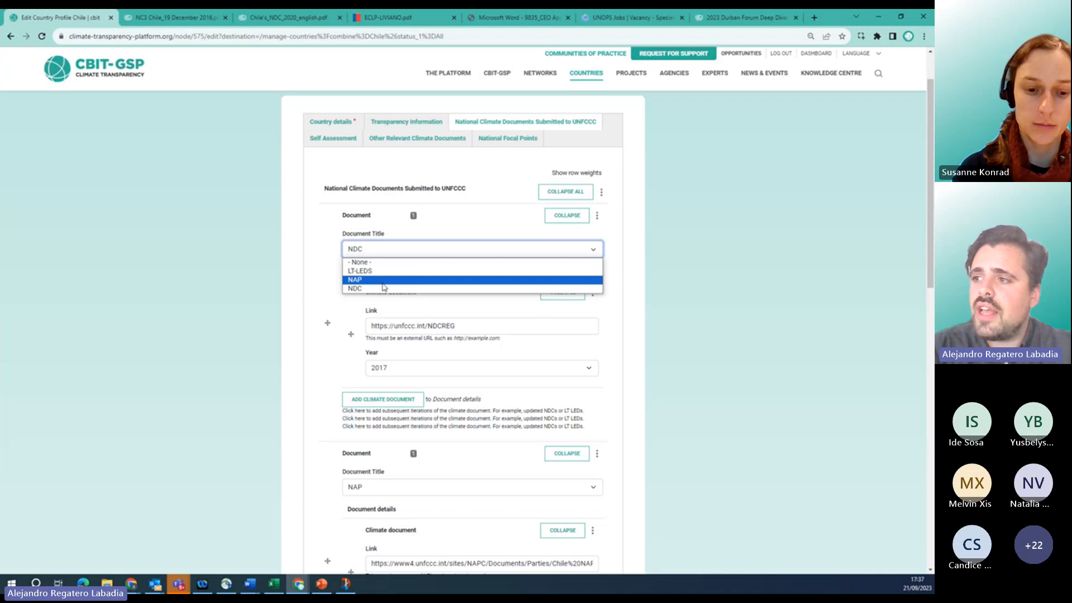
pyautogui.click(594, 251)
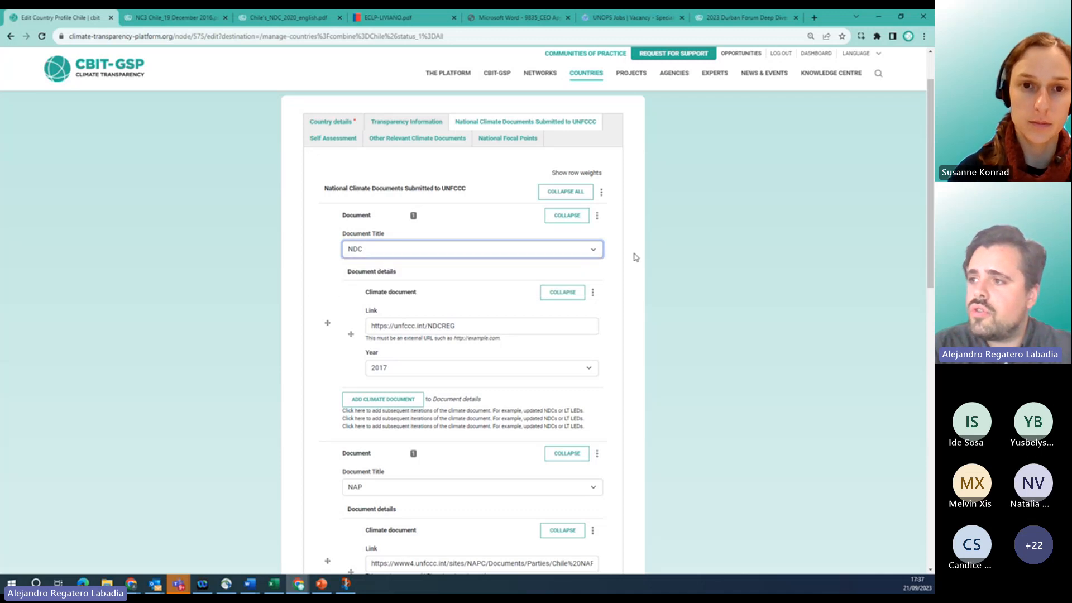
pyautogui.scroll(-1, 644, 326)
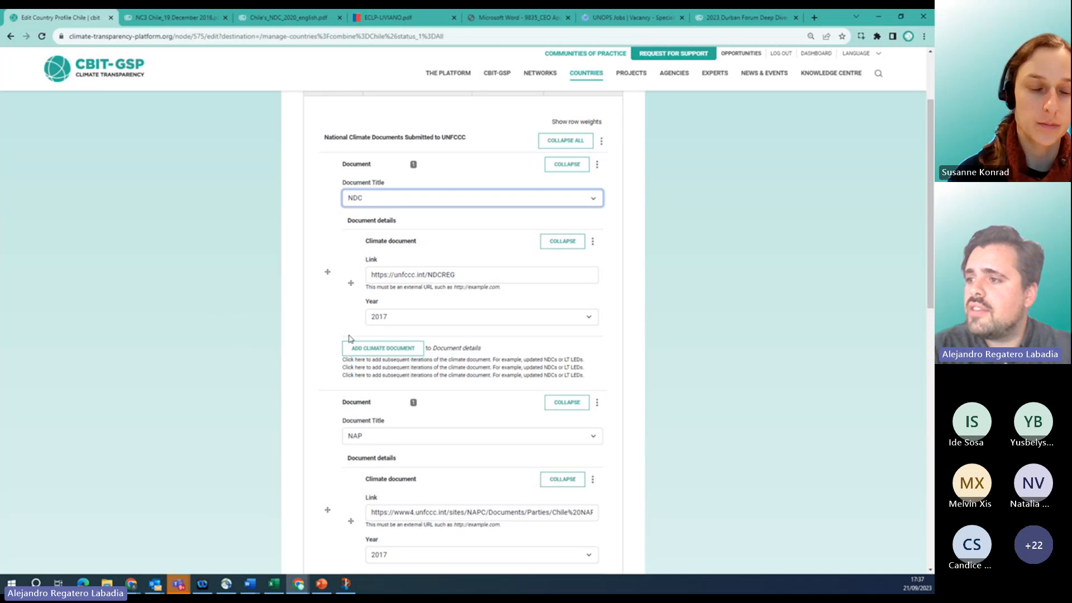
pyautogui.click(385, 348)
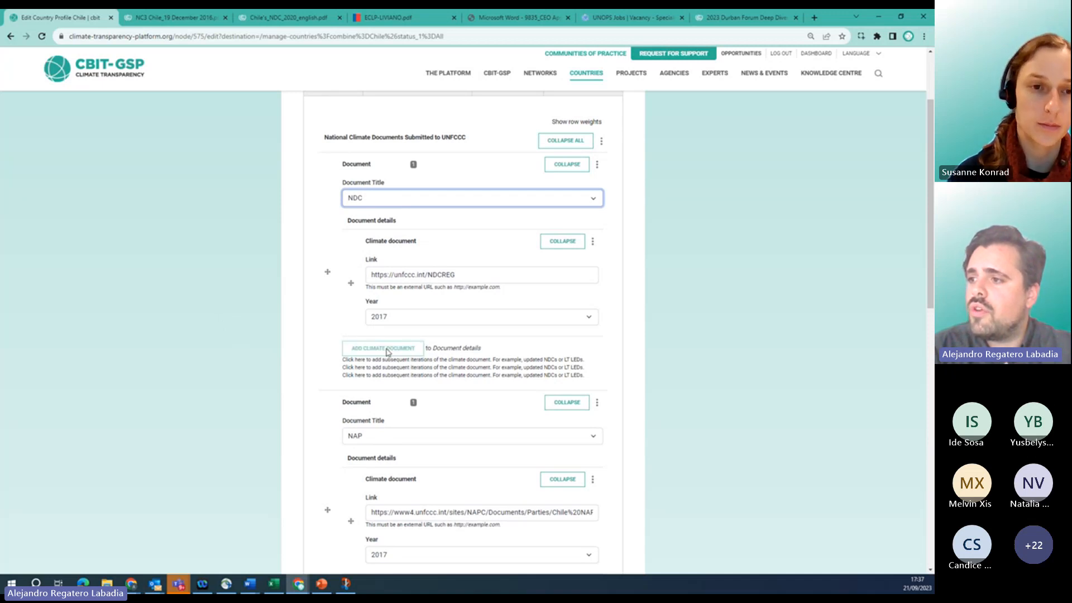
# Copy the full web address of the Chile NDC 2020 PDF.
pyautogui.click(280, 20)
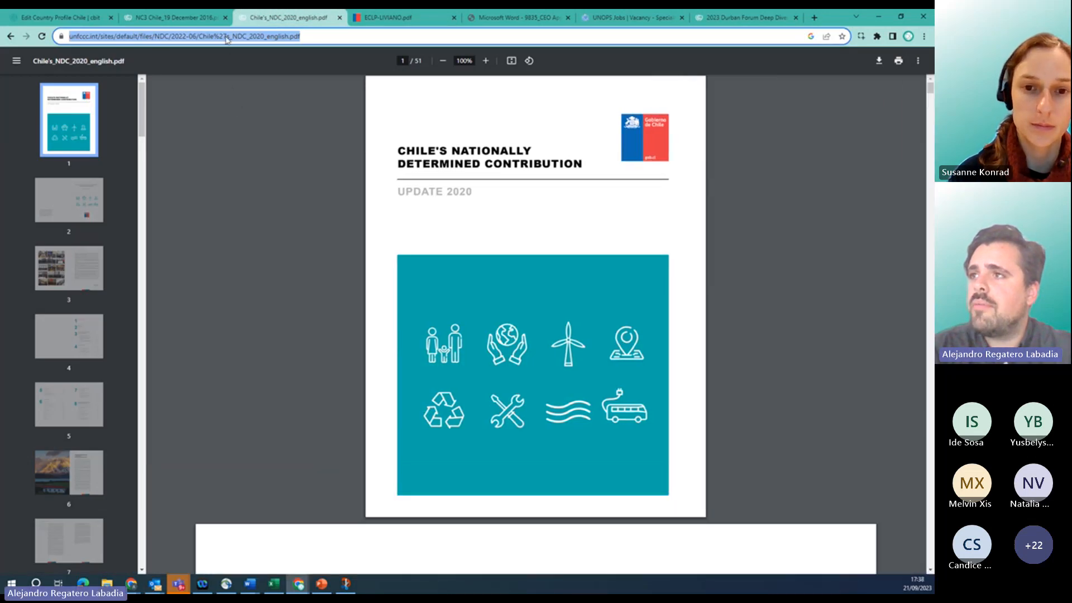
pyautogui.click(312, 36)
pyautogui.tripleClick(283, 36)
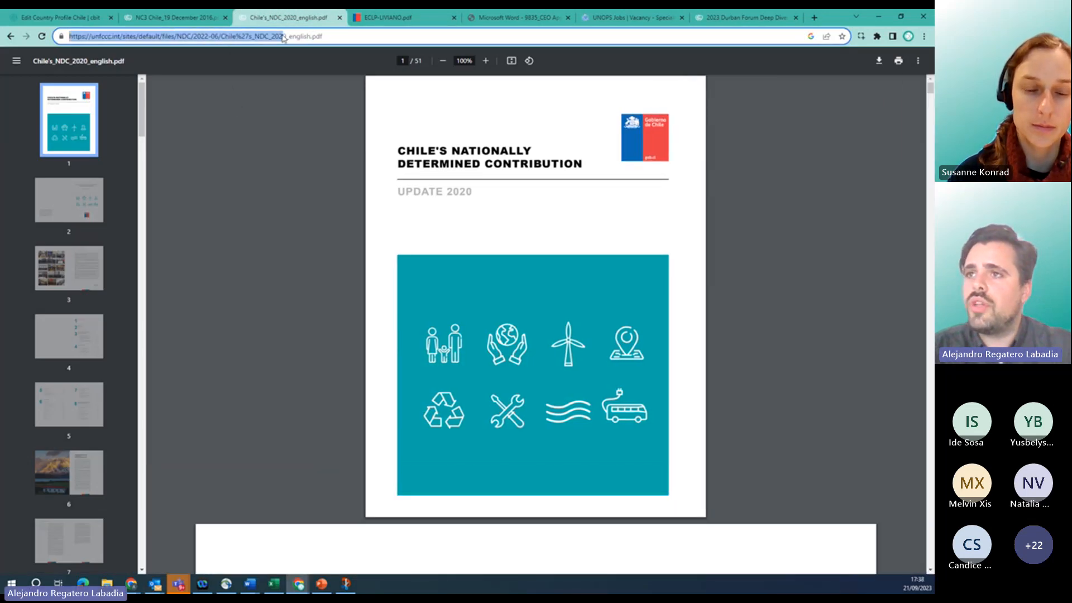
pyautogui.click(246, 30)
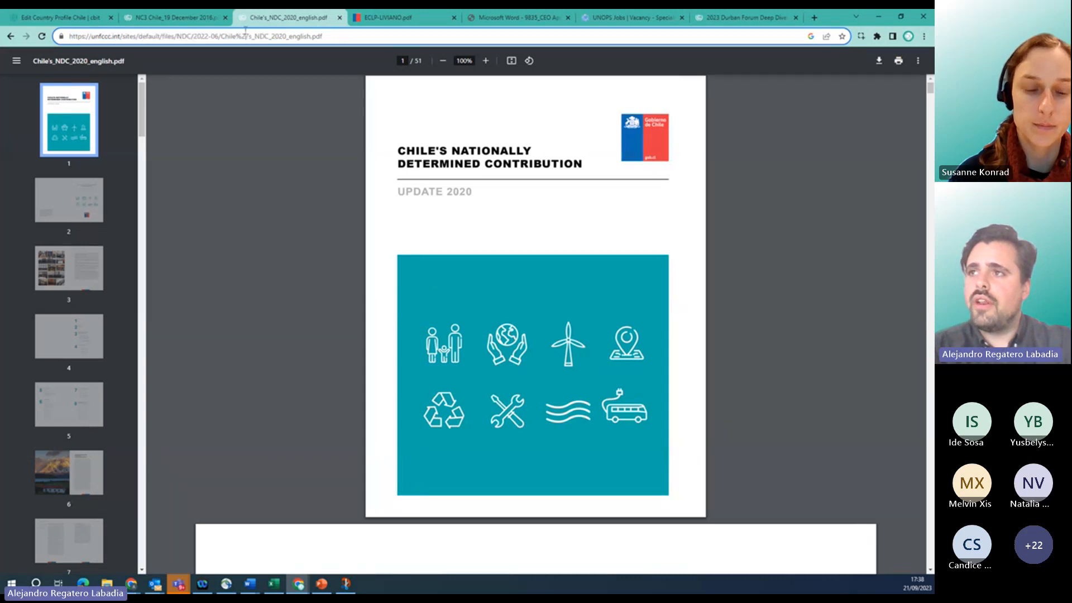
pyautogui.tripleClick(218, 37)
pyautogui.hotkey('ctrl', 'c')
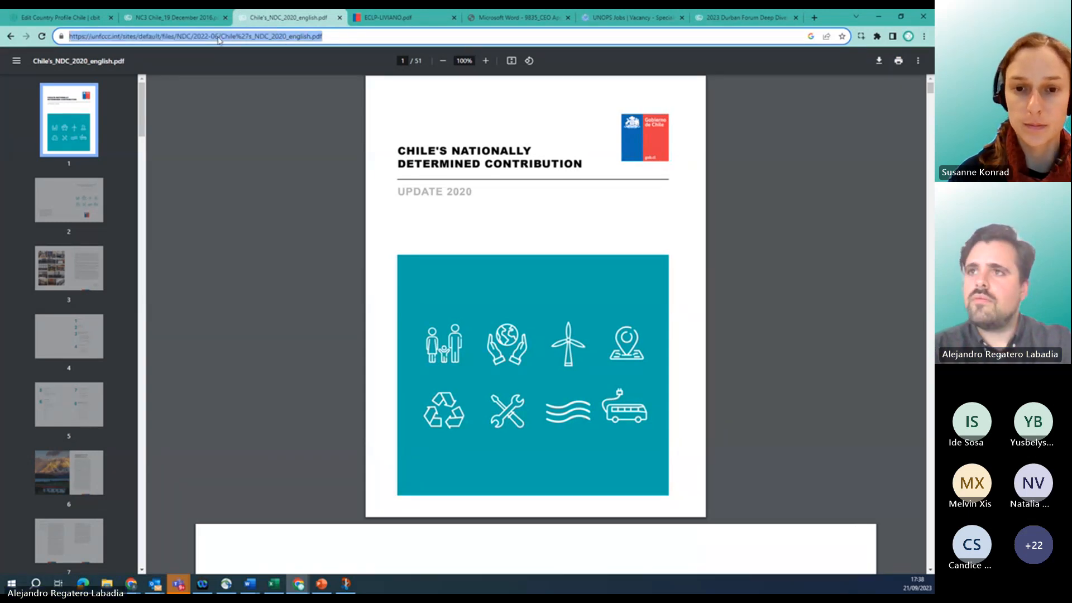
pyautogui.click(77, 20)
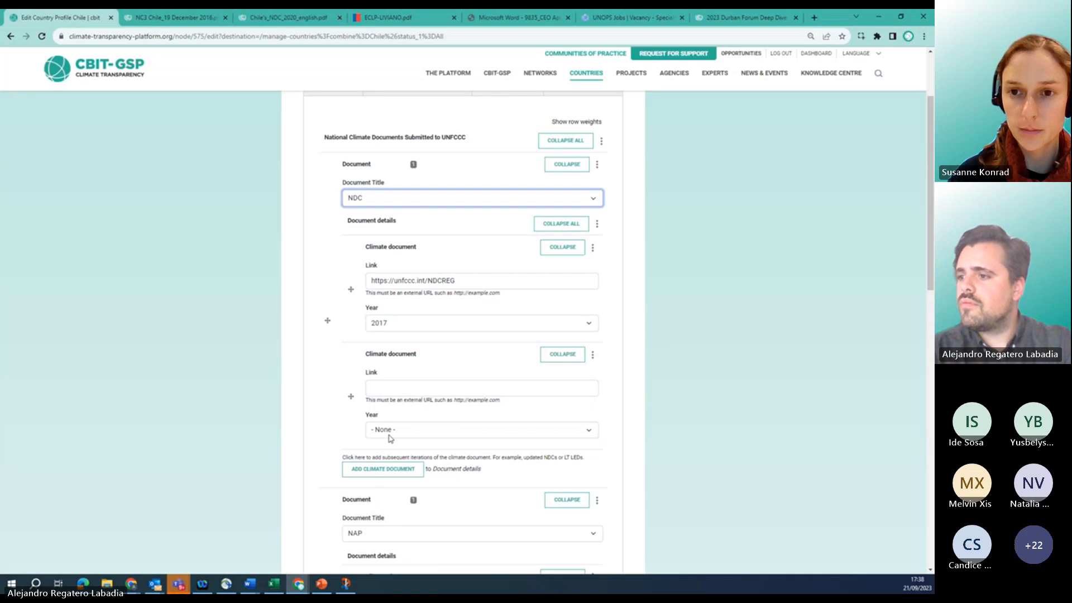
# Paste the NDC 2020 PDF link into the new climate document and set its year to 2020.
pyautogui.click(391, 389)
pyautogui.hotkey('ctrl', 'v')
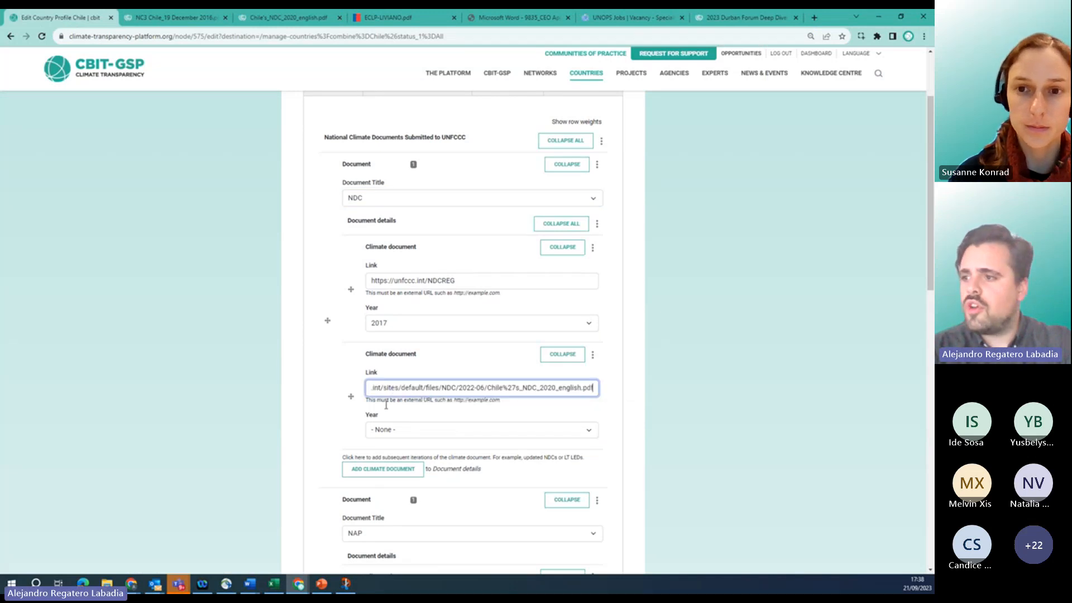
pyautogui.click(386, 429)
pyautogui.write('2020')
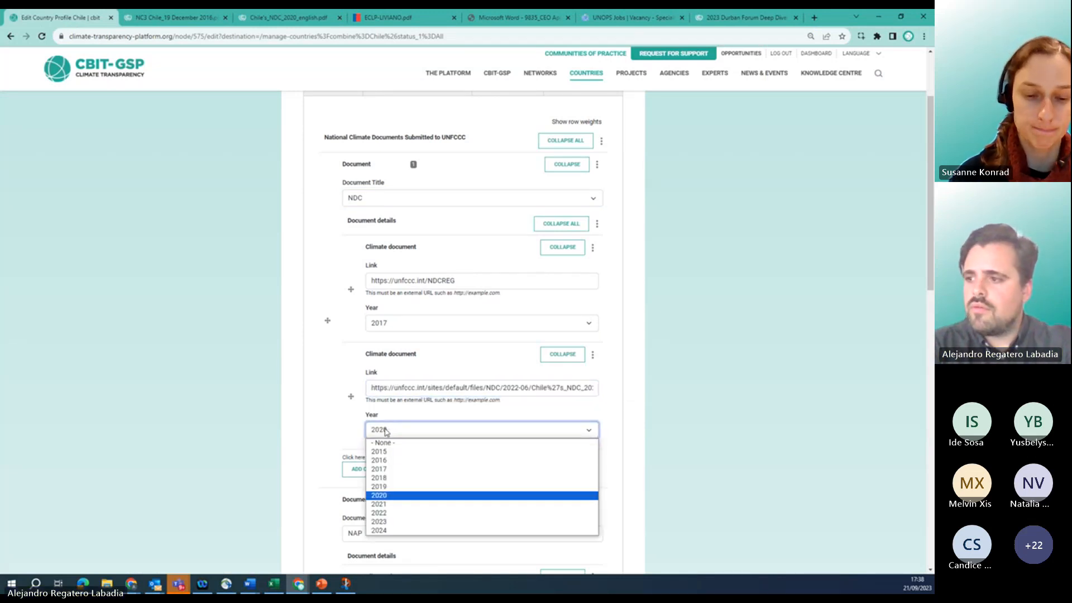
pyautogui.press('Return')
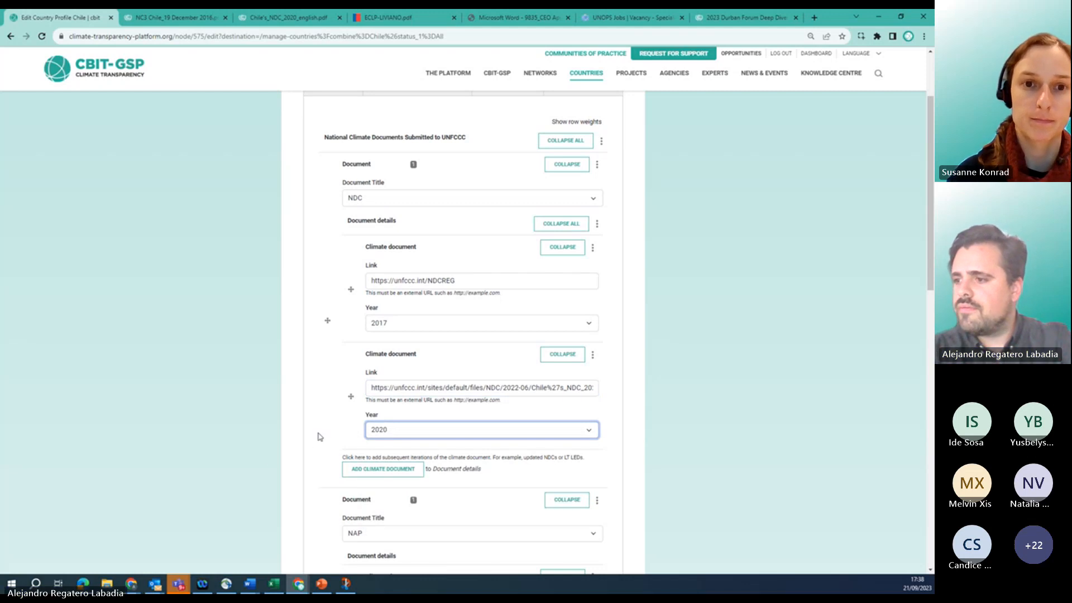
pyautogui.scroll(-8, 319, 436)
pyautogui.scroll(-2, 319, 436)
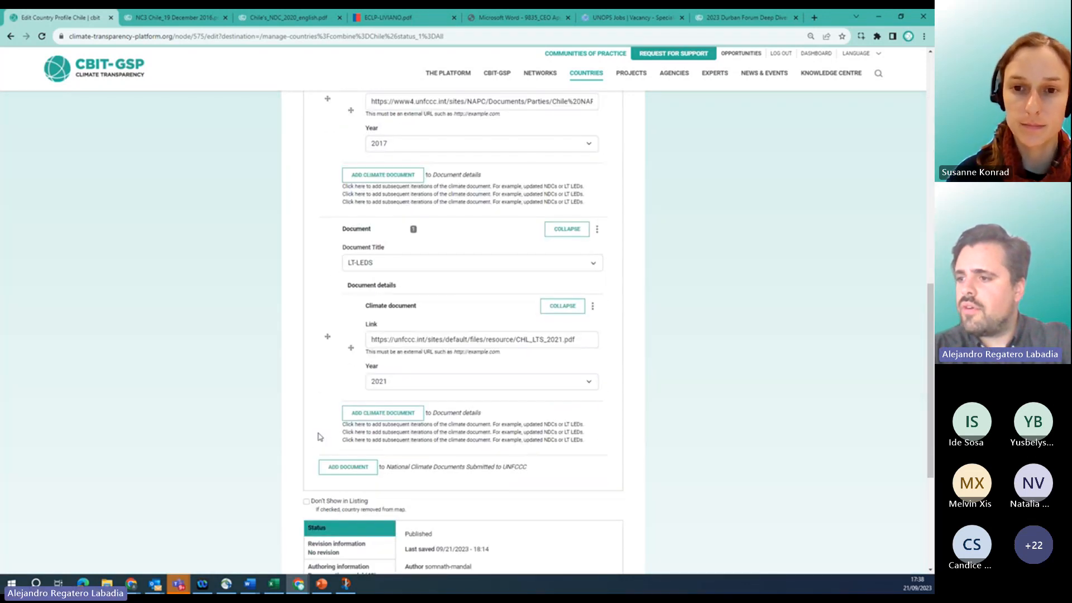
pyautogui.scroll(5, 302, 391)
pyautogui.scroll(3, 302, 391)
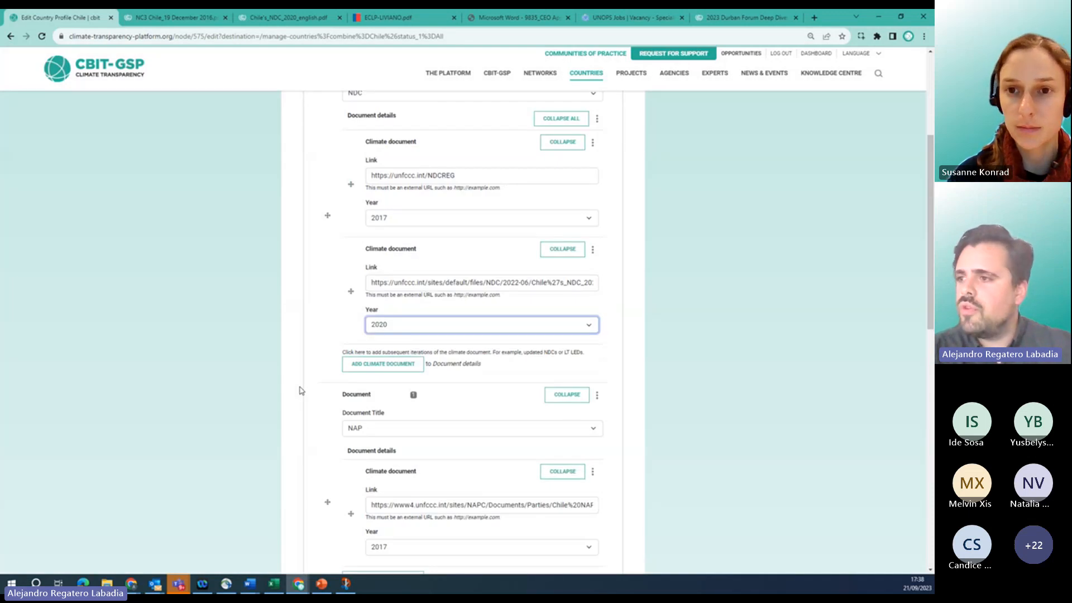
pyautogui.scroll(4, 299, 391)
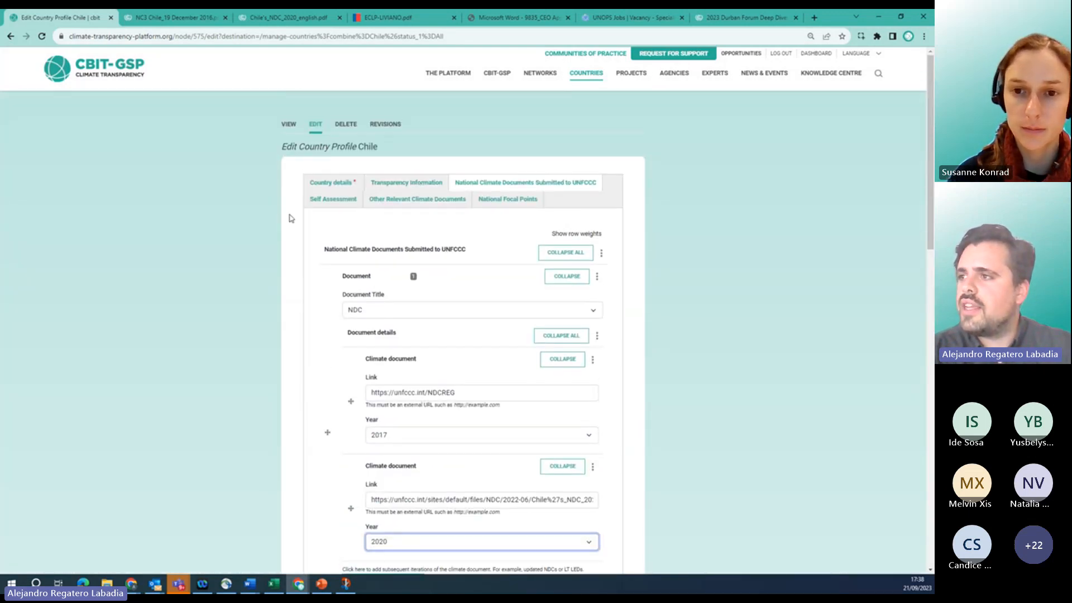
# Add an empty Other Relevant Climate Documents entry and copy the ECLP-LIVIANO.pdf web address.
pyautogui.click(382, 205)
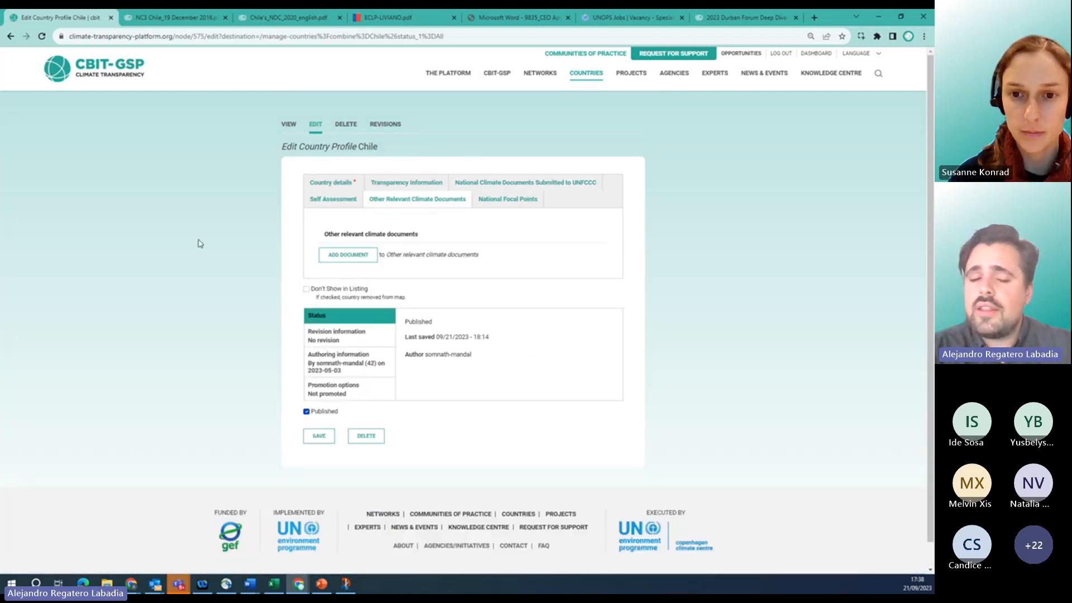
pyautogui.click(346, 255)
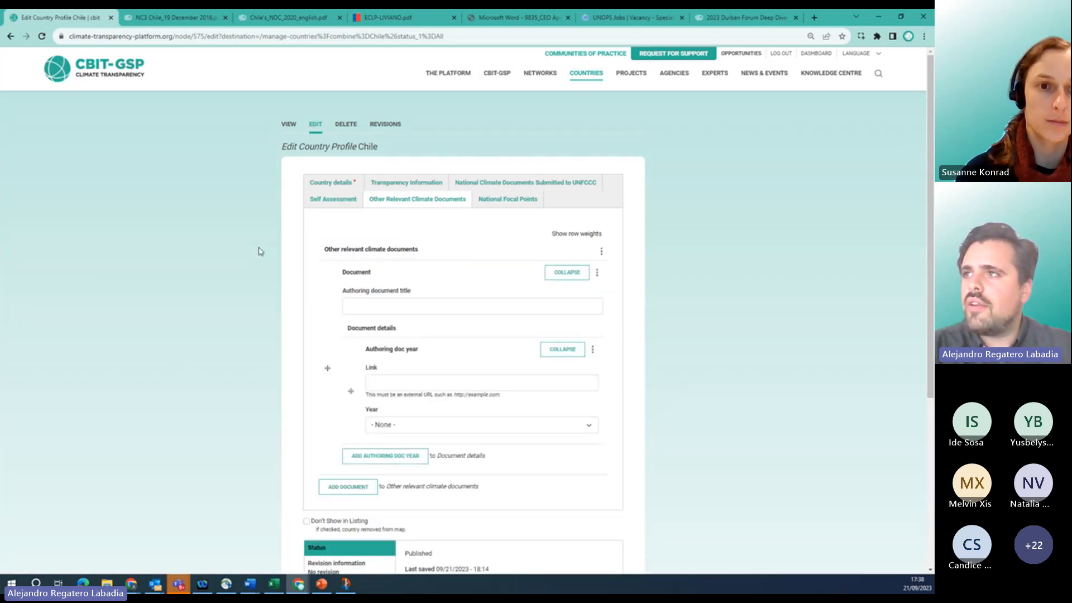
pyautogui.click(385, 17)
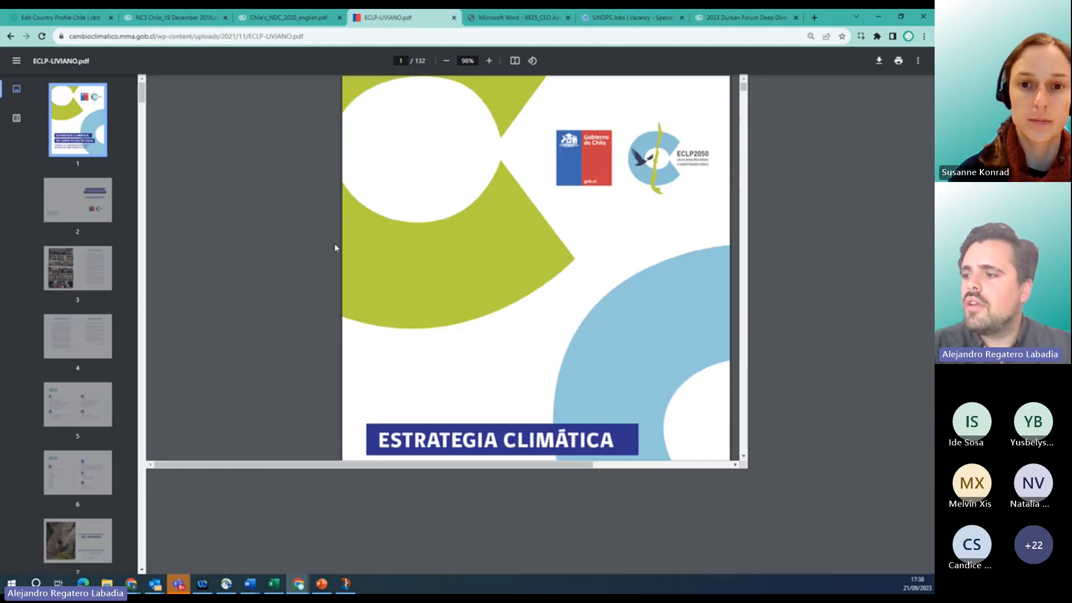
pyautogui.scroll(-2, 333, 243)
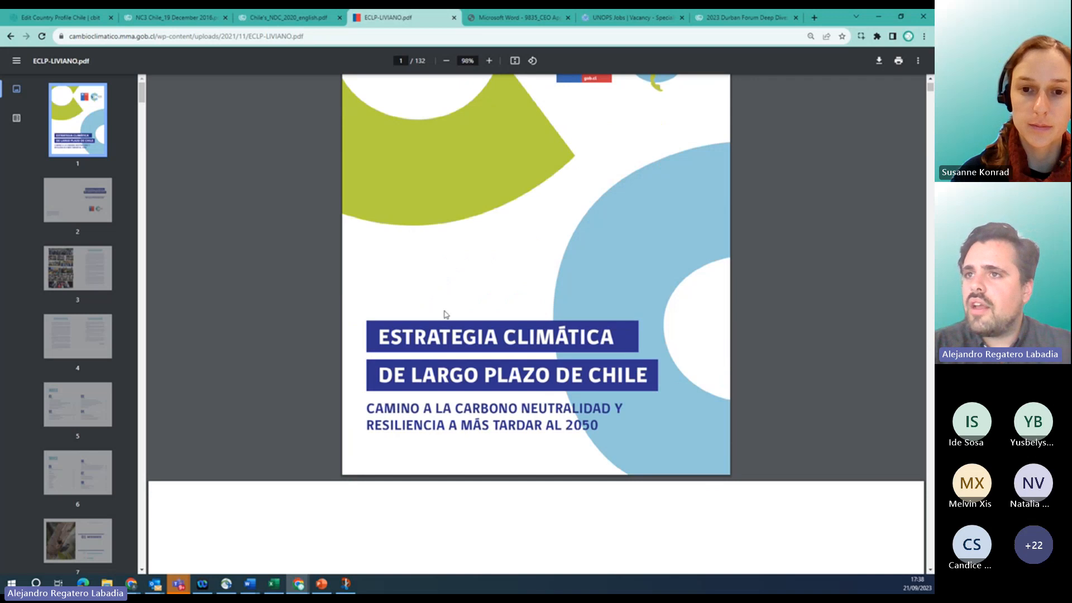
pyautogui.scroll(2, 445, 314)
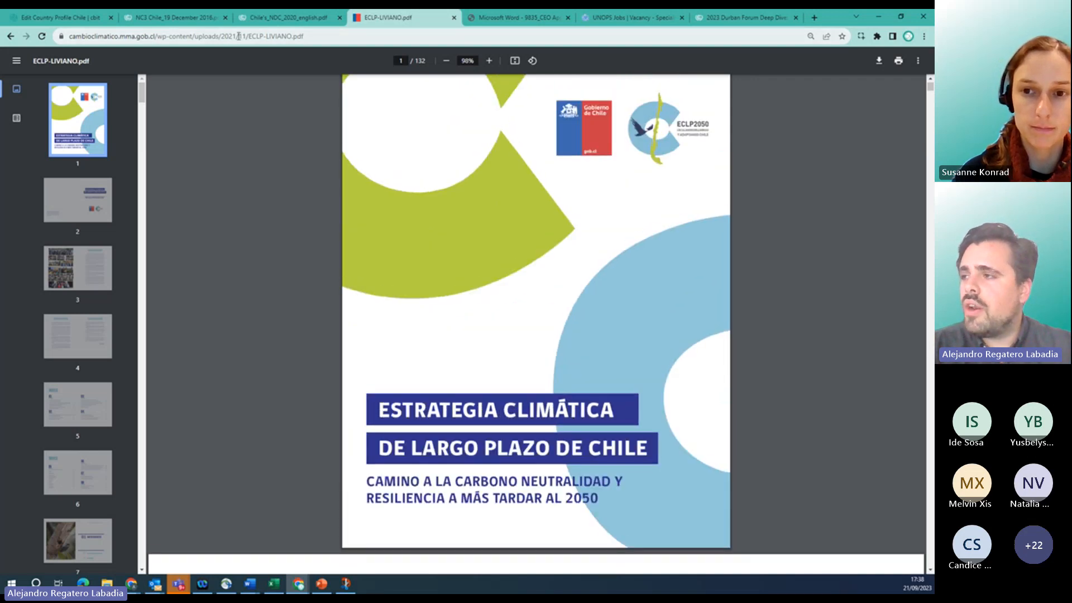
pyautogui.scroll(1, 357, 206)
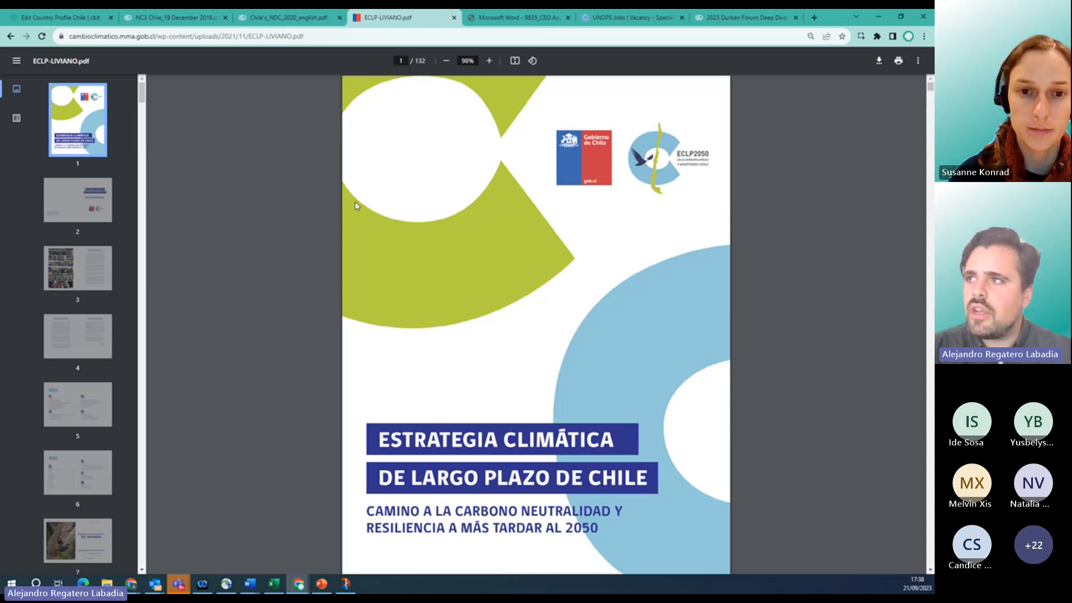
pyautogui.click(223, 37)
pyautogui.hotkey('ctrl', 'c')
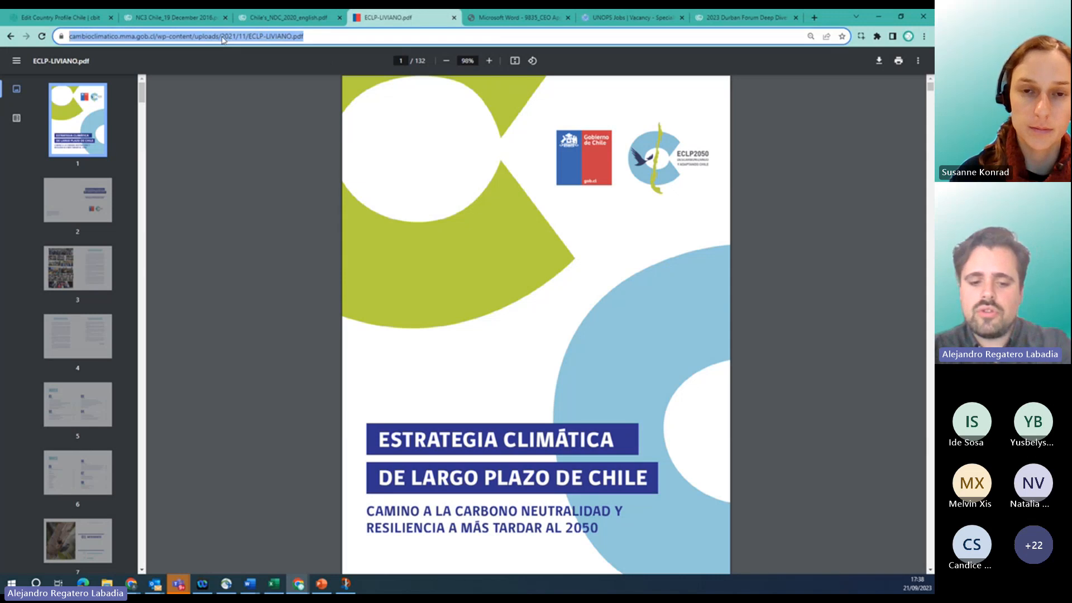
# Paste the ECLP-LIVIANO.pdf address as the new document's link and set its year to 2021.
pyautogui.click(62, 18)
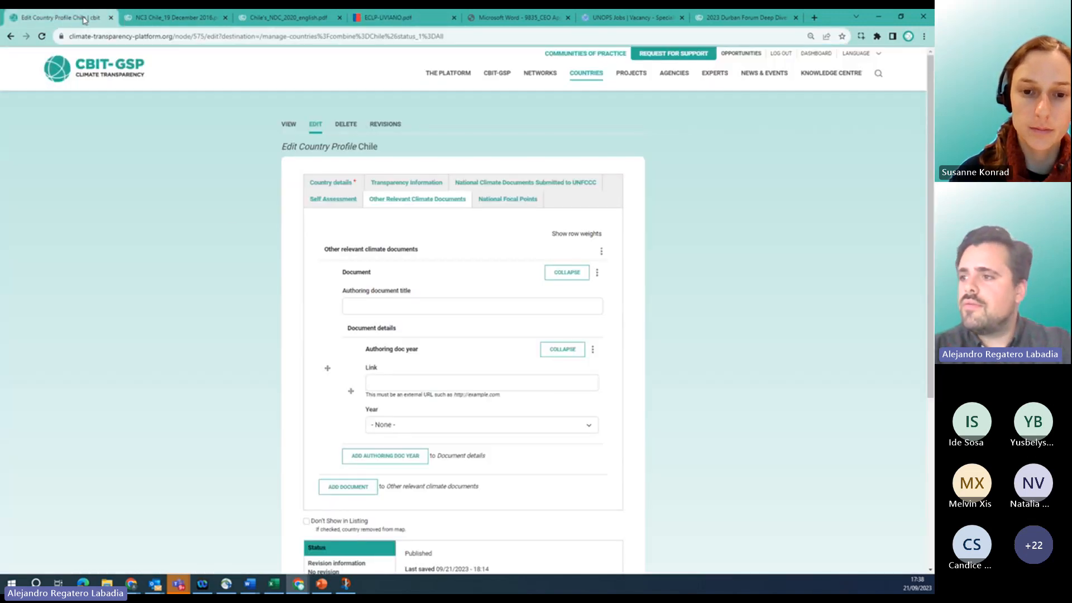
pyautogui.click(383, 378)
pyautogui.hotkey('ctrl', 'v')
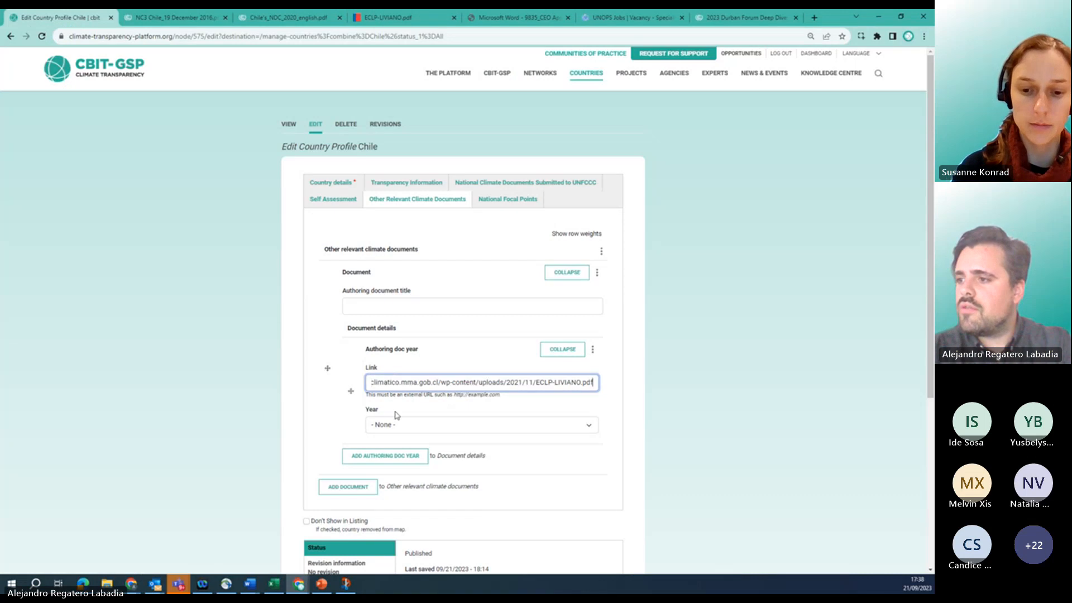
pyautogui.click(404, 426)
pyautogui.write('2021')
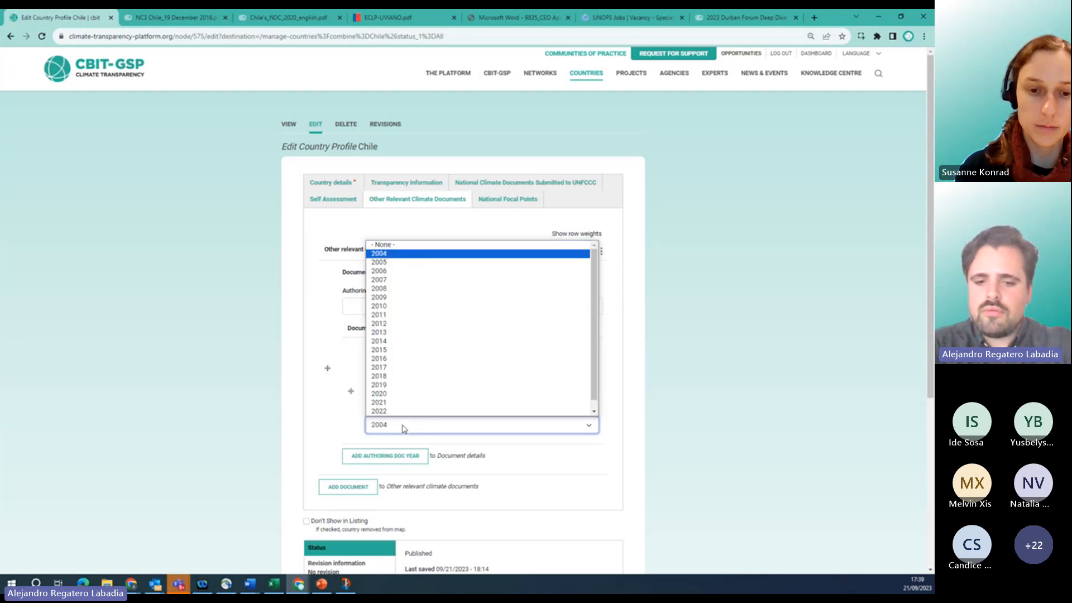
pyautogui.press('Return')
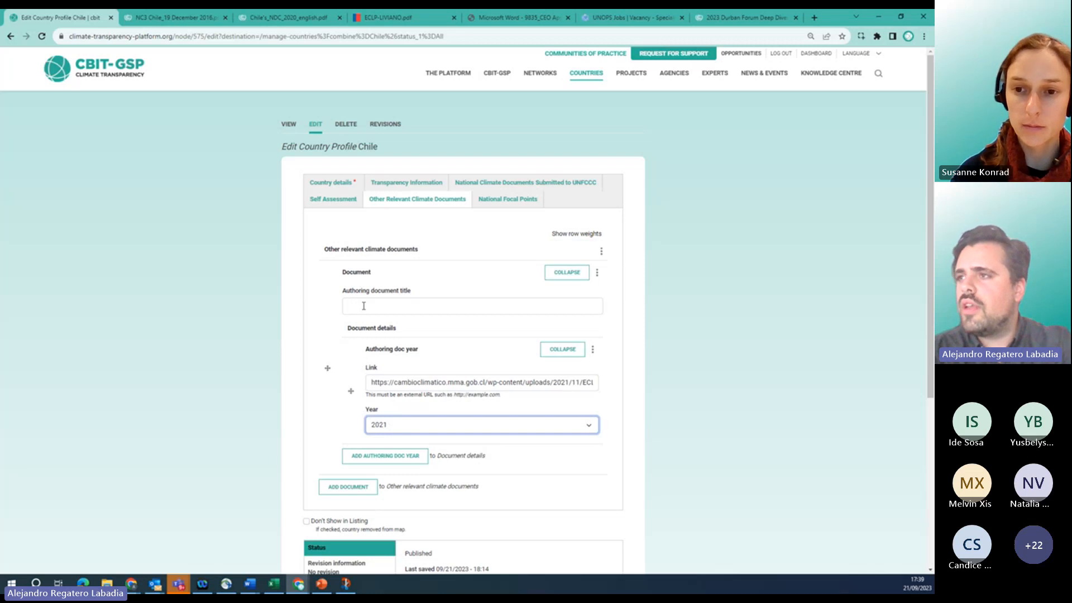
# Title the document 'Estrategia climática de largo plazo de Chile', correcting the accent on climática.
pyautogui.click(382, 25)
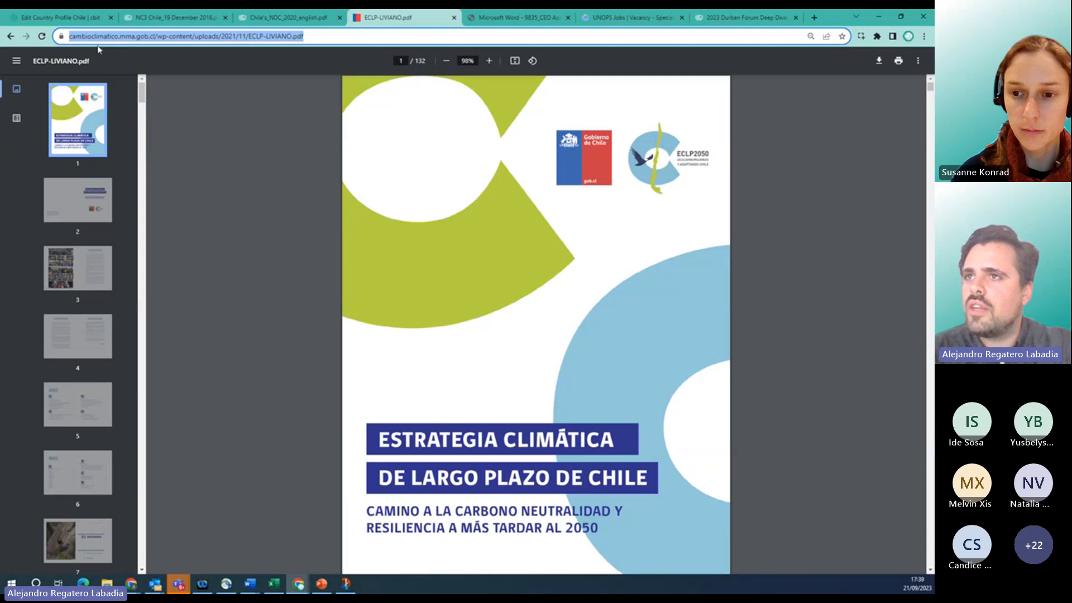
pyautogui.click(381, 443)
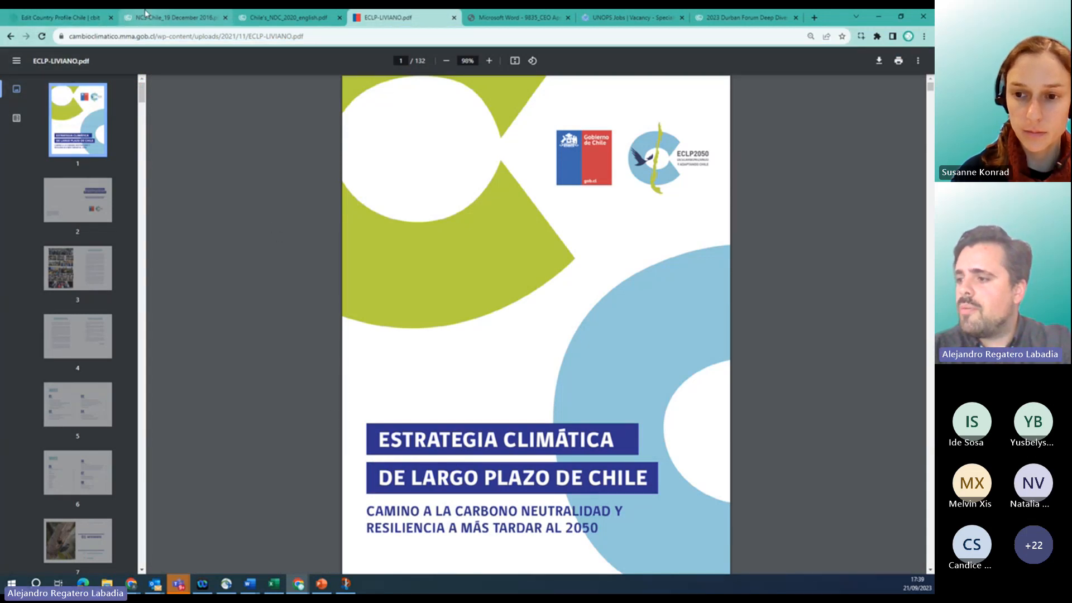
pyautogui.click(77, 19)
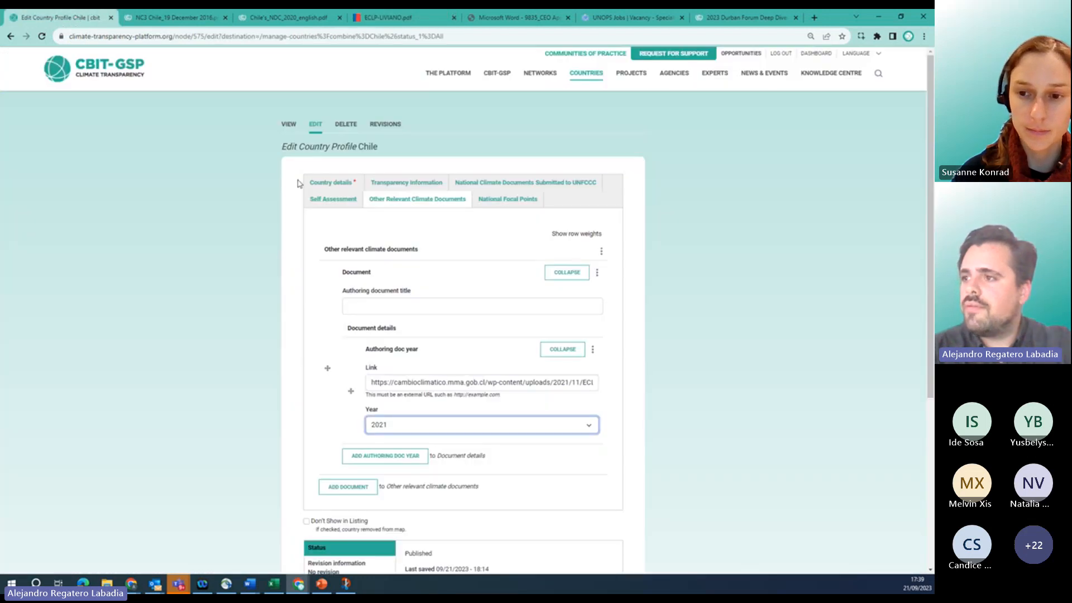
pyautogui.click(377, 307)
pyautogui.write('Estra')
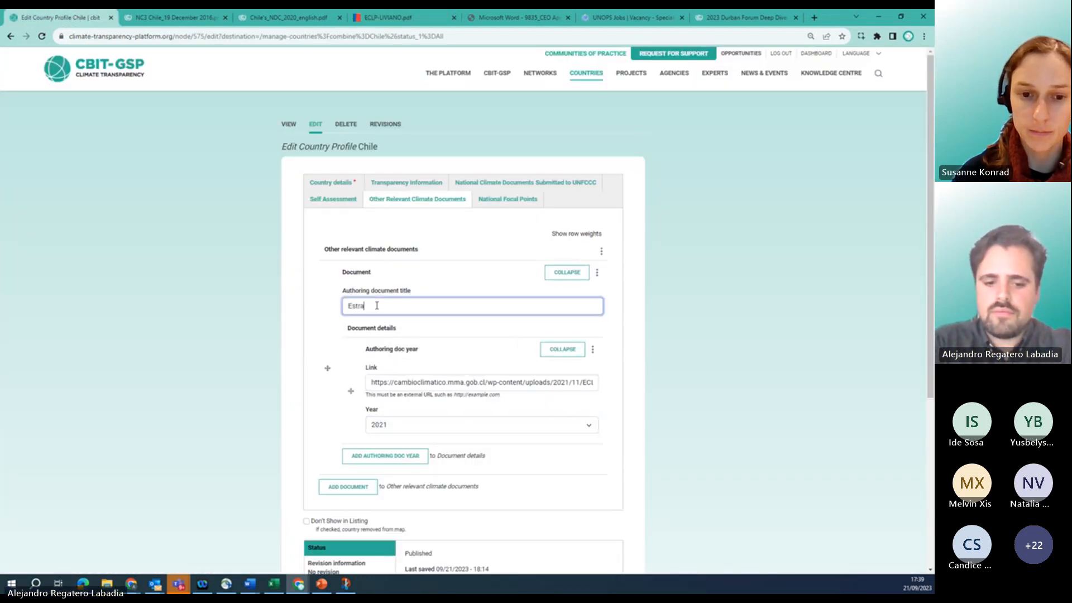
pyautogui.write('tegia climatica ')
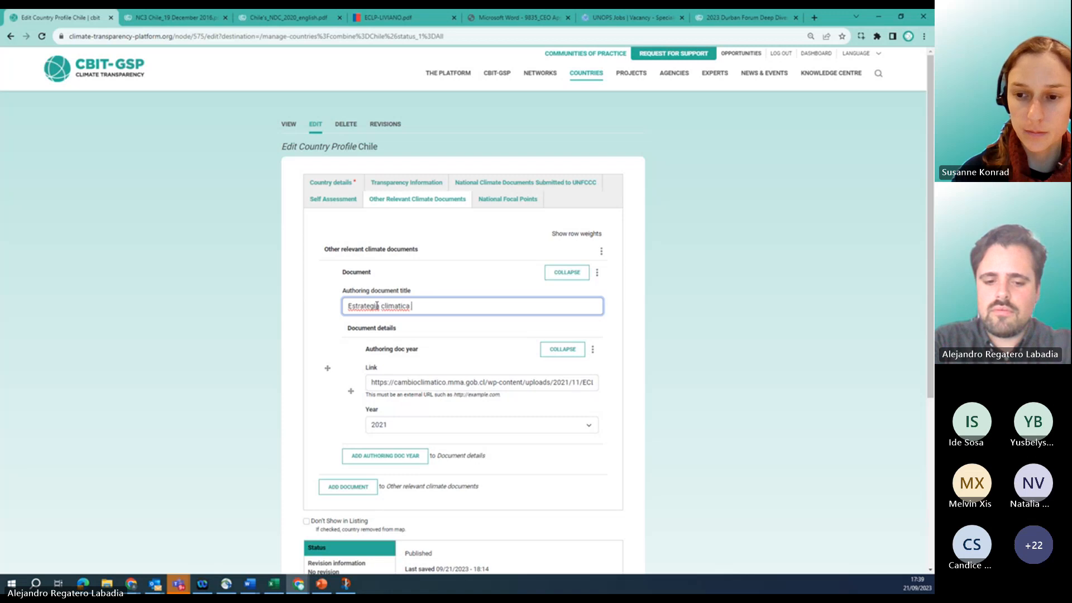
pyautogui.write('de largo plazo d')
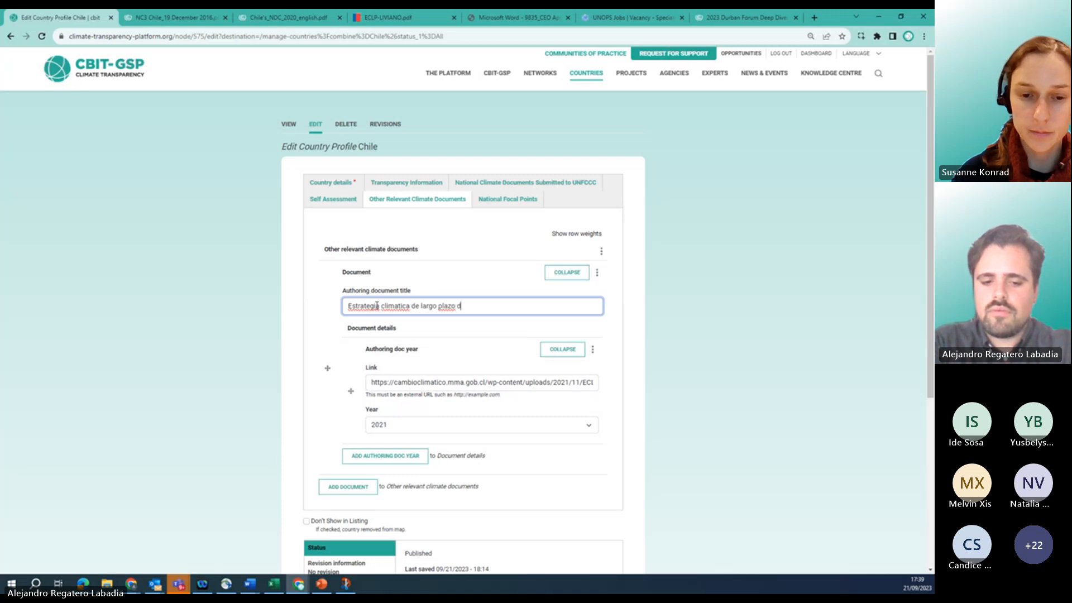
pyautogui.write('e Chila')
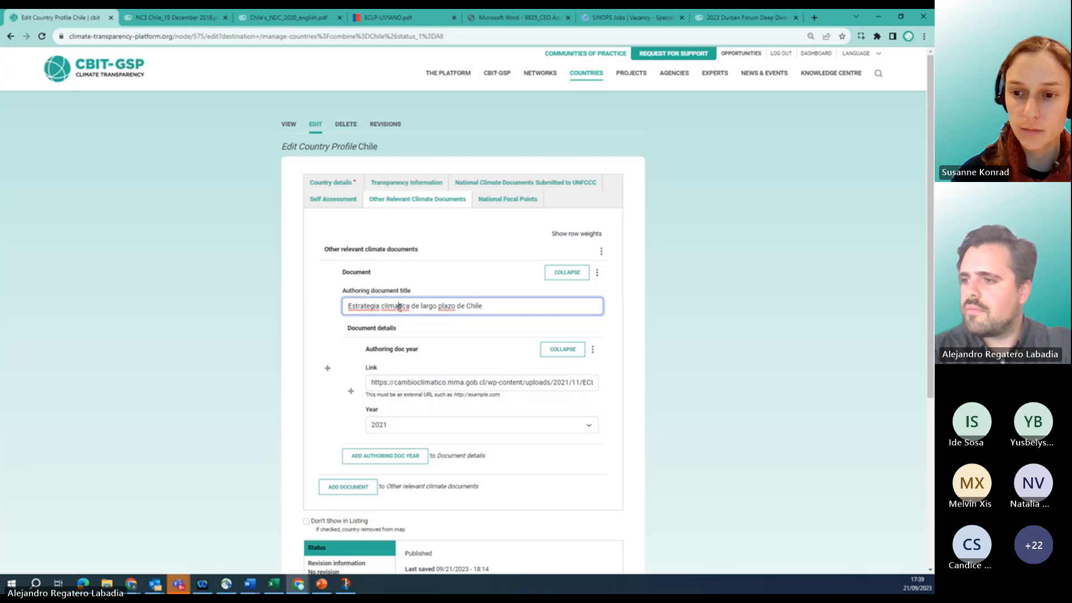
pyautogui.press('BackSpace')
pyautogui.write('á')
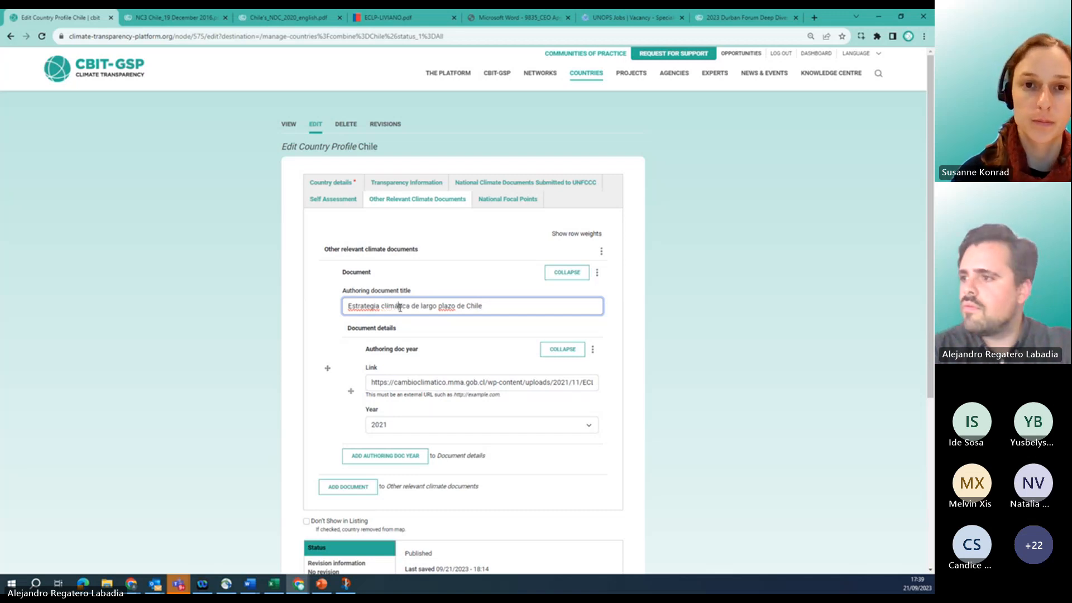
pyautogui.click(439, 326)
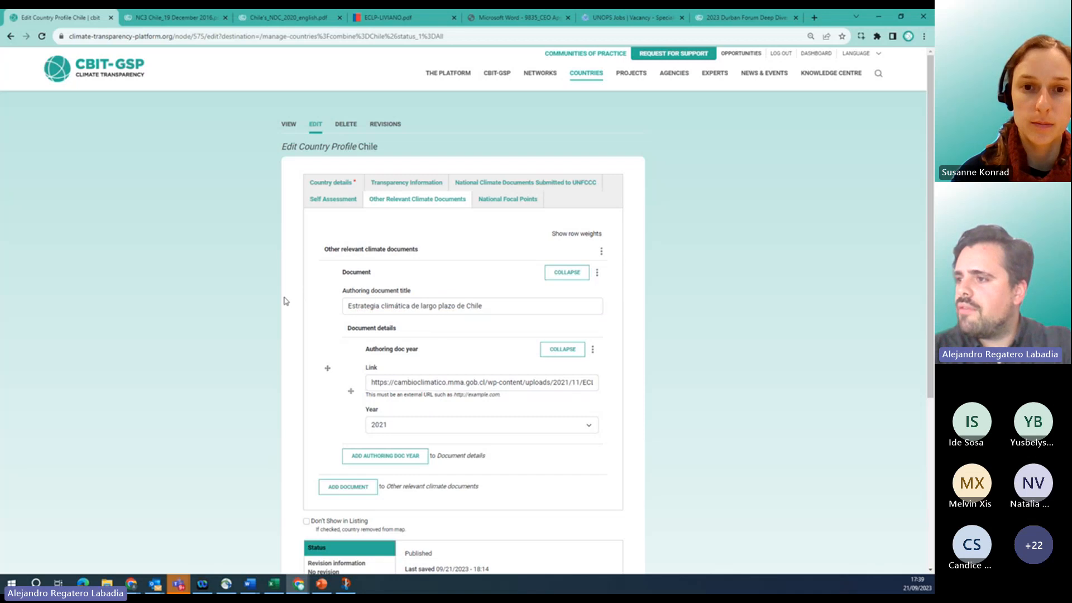
pyautogui.scroll(-2, 286, 304)
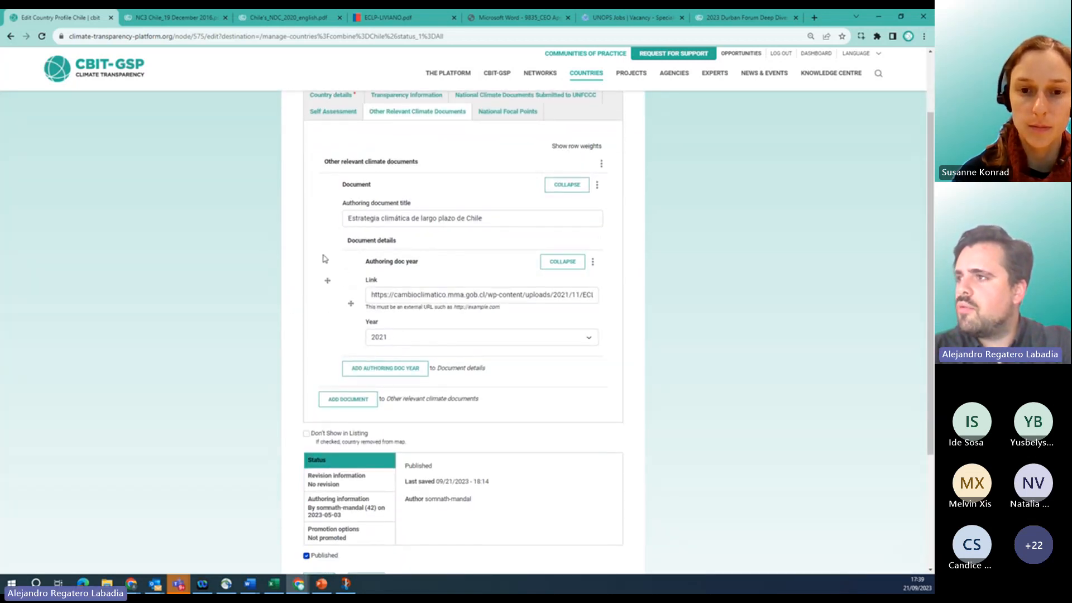
pyautogui.scroll(2, 325, 258)
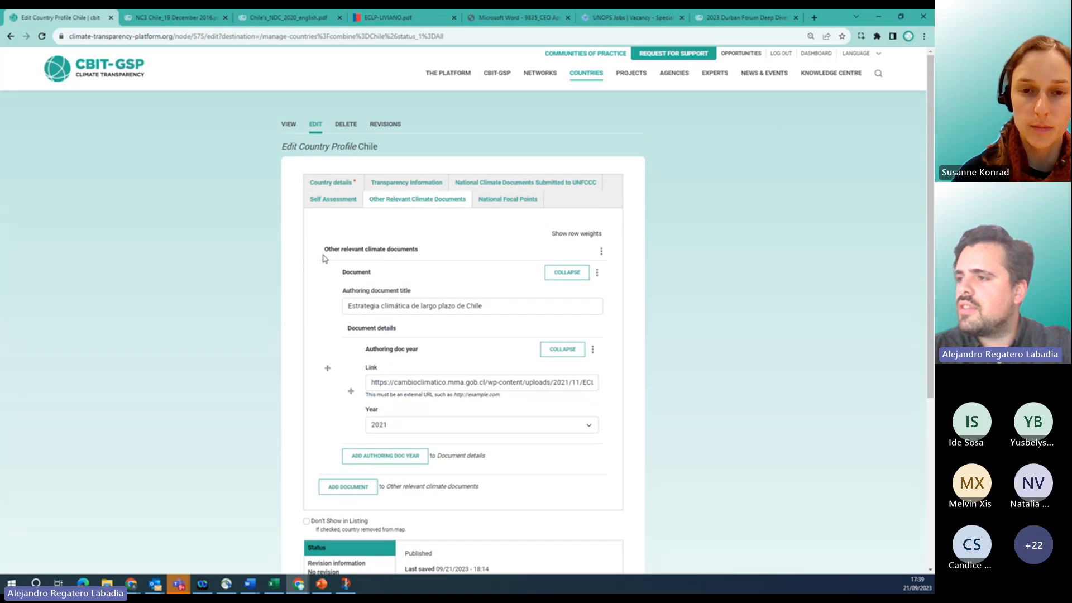
# Add a new National Focal Points entry and paste the contact's name from the Word document.
pyautogui.click(484, 203)
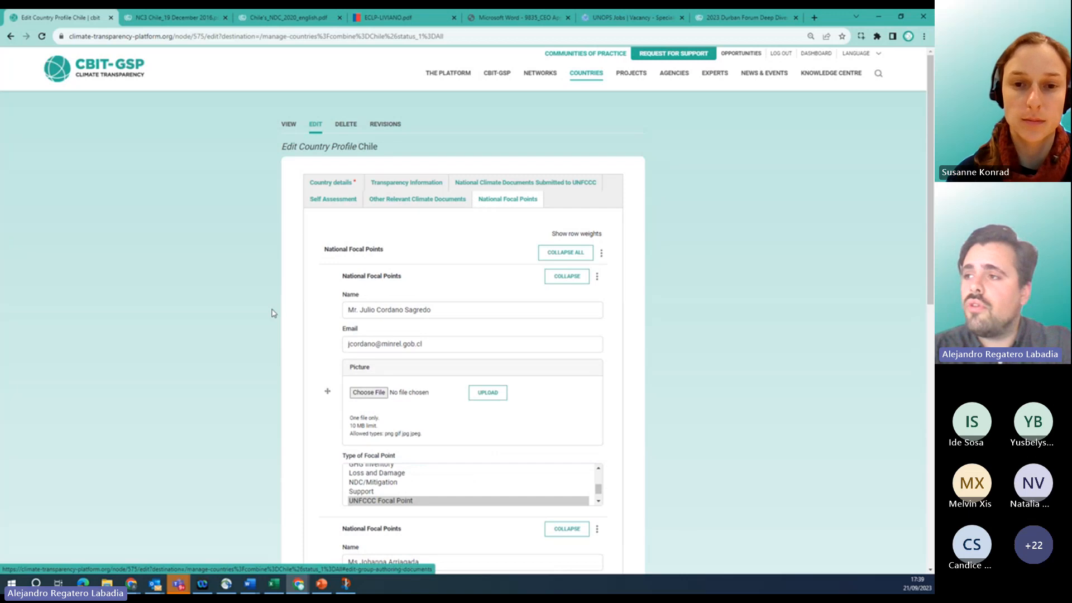
pyautogui.scroll(-2, 290, 266)
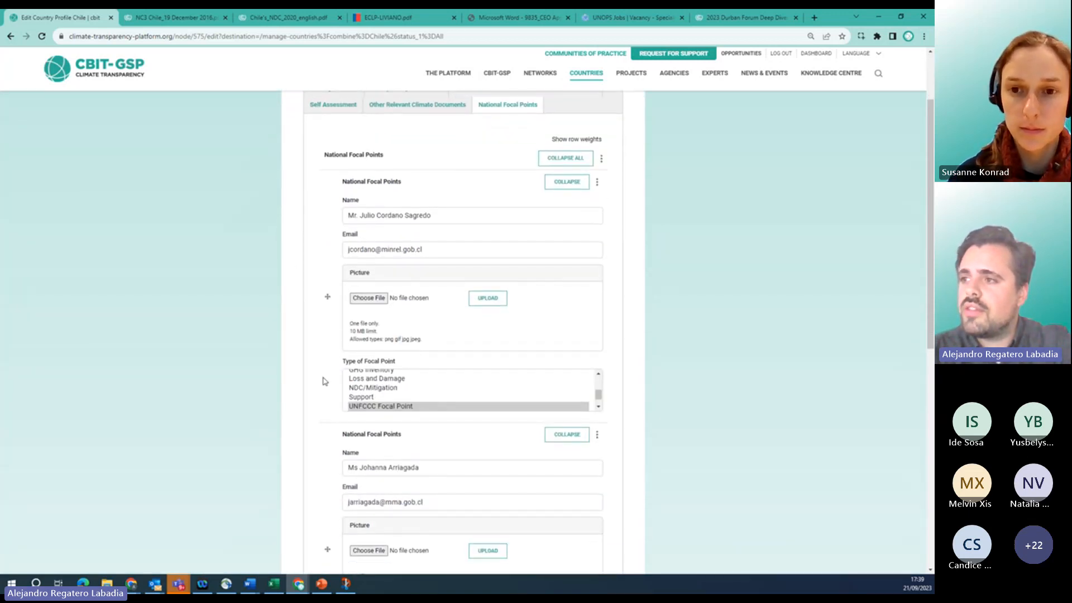
pyautogui.scroll(-1, 299, 235)
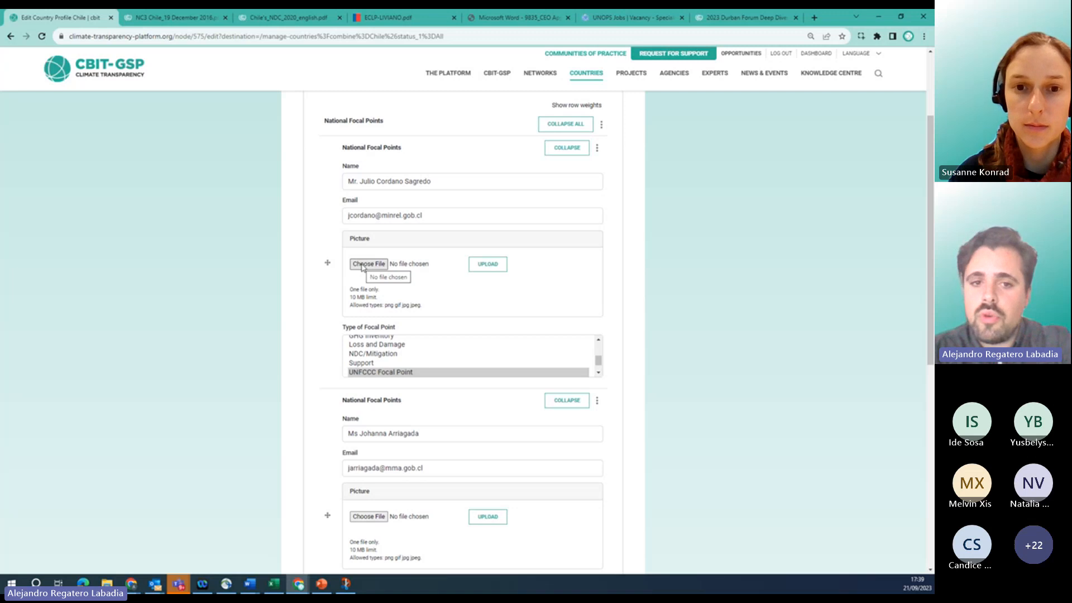
pyautogui.scroll(-4, 286, 410)
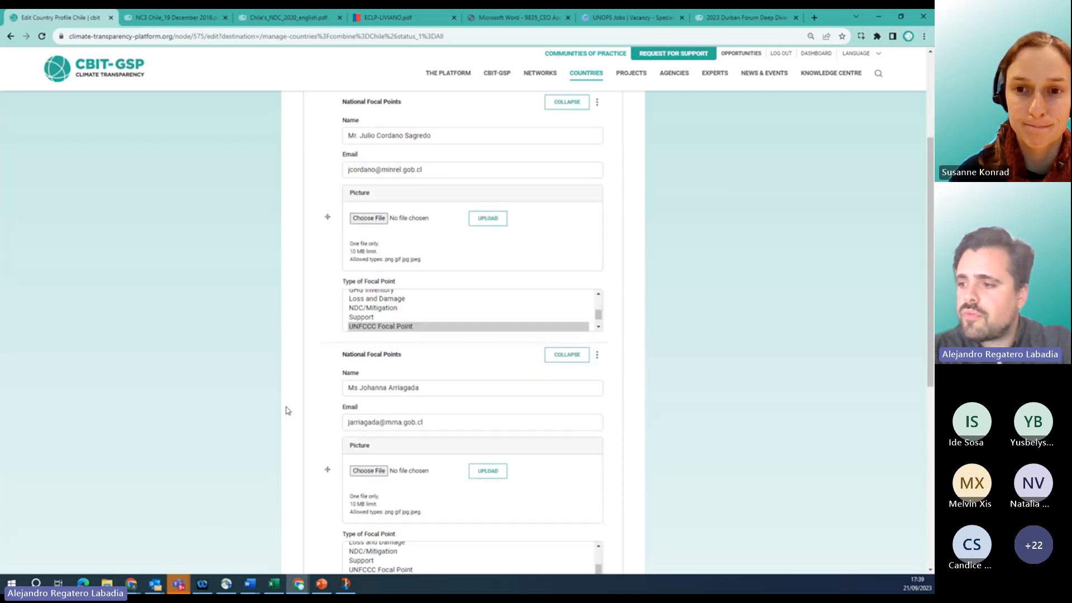
pyautogui.scroll(-1, 286, 411)
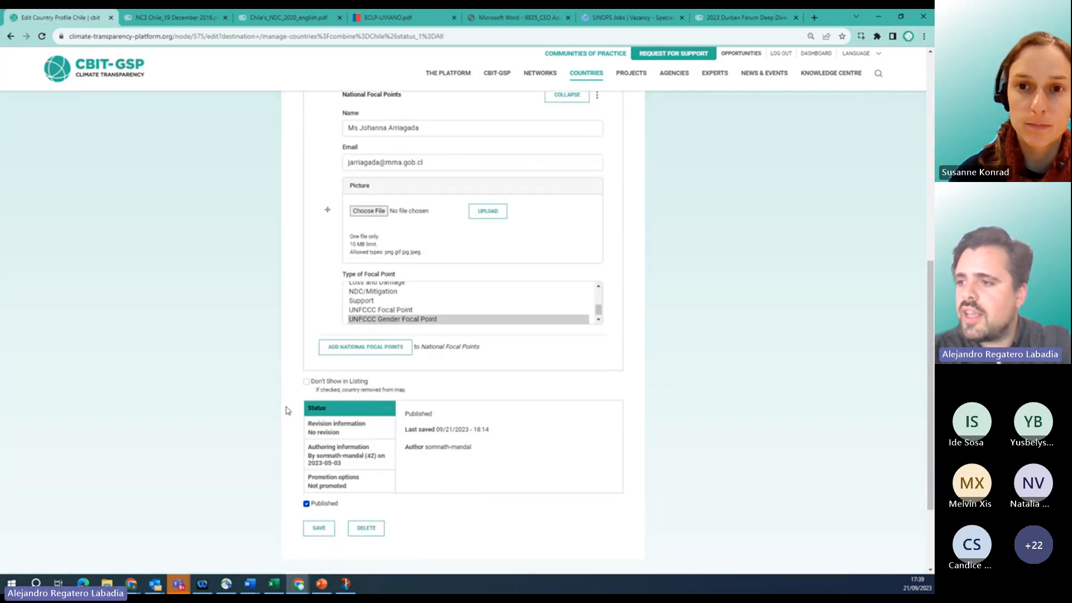
pyautogui.click(340, 349)
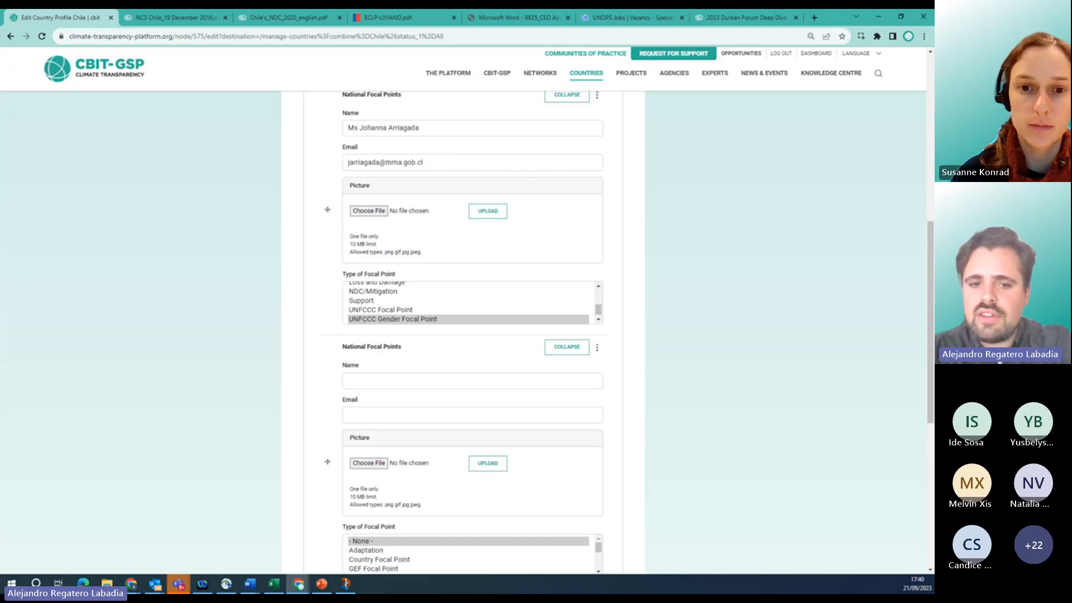
pyautogui.hotkey('alt', 'Tab')
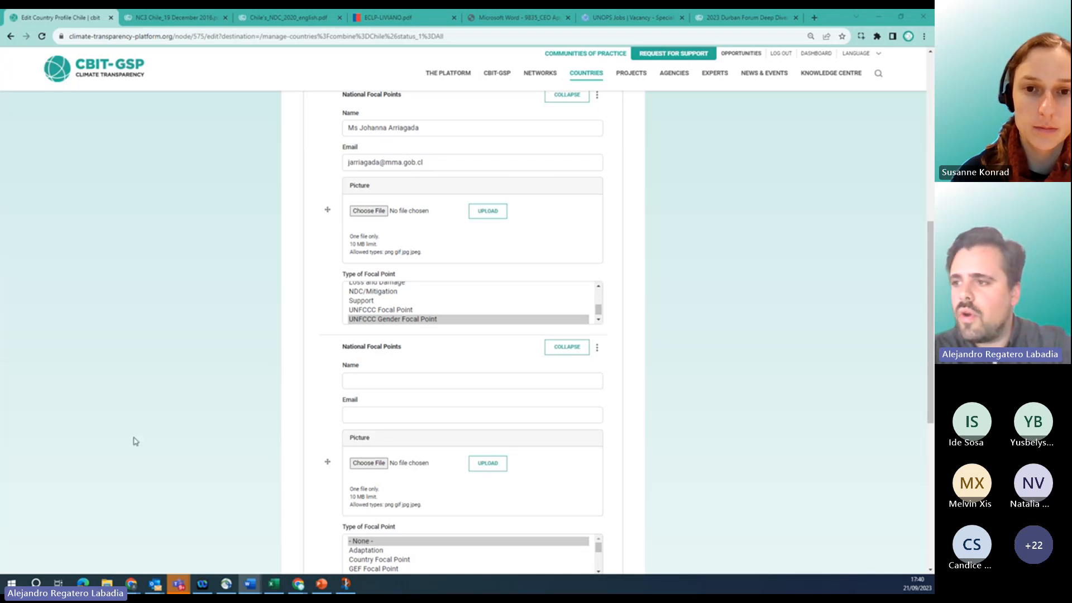
pyautogui.click(421, 382)
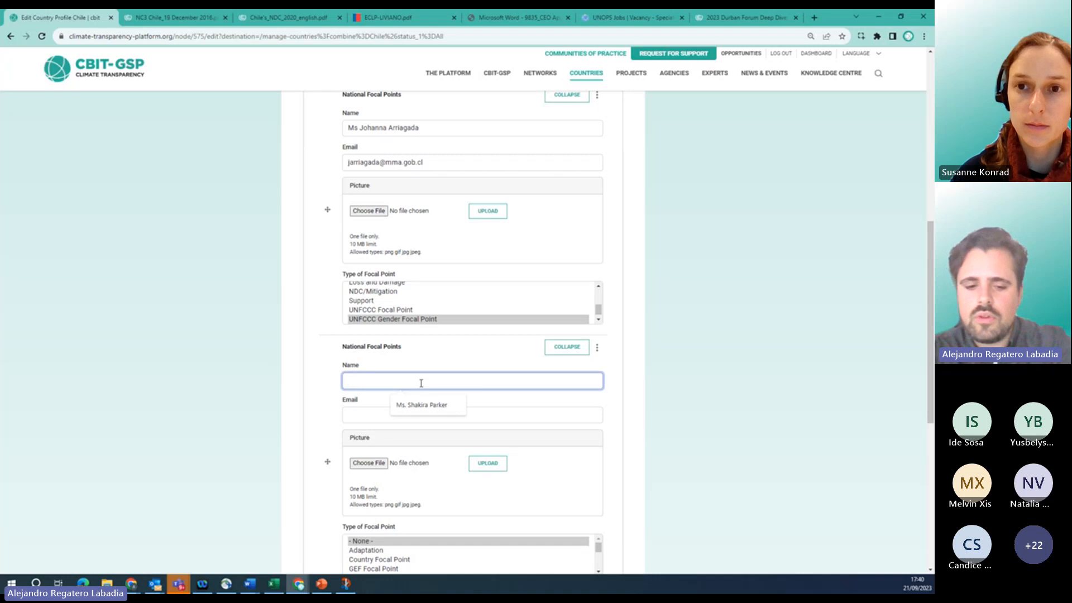
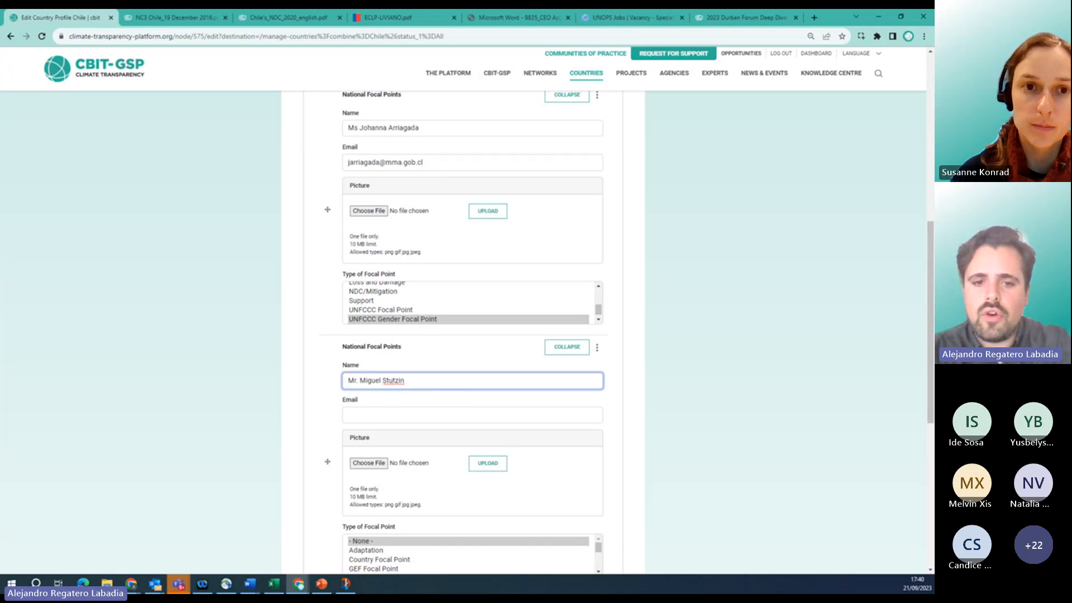
# Paste the contact's e-mail address and set the focal point's type to GEF Focal Point.
pyautogui.hotkey('alt', 'Tab')
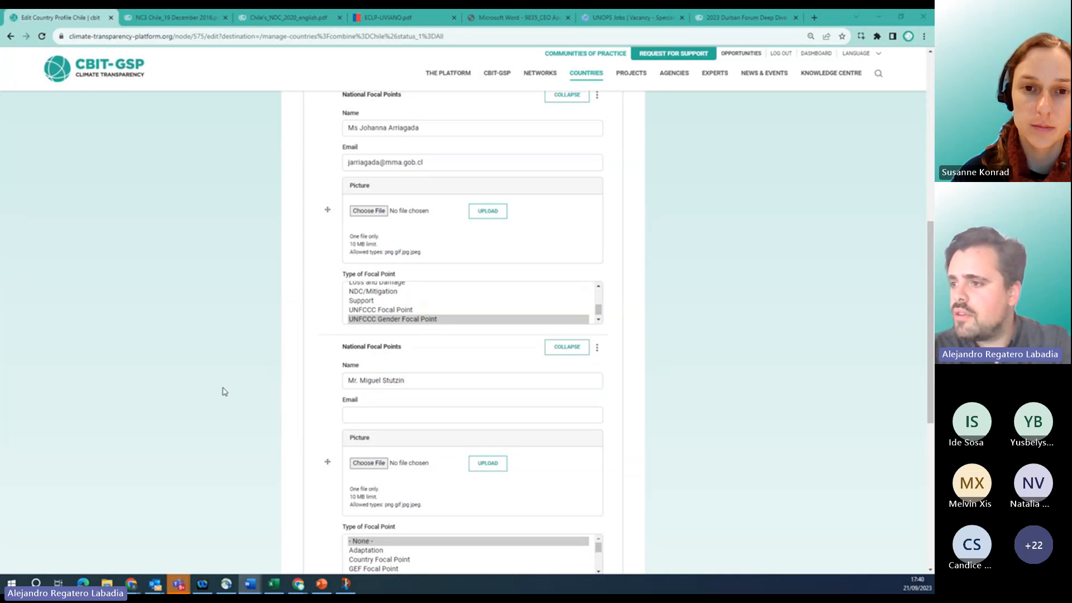
pyautogui.click(352, 415)
pyautogui.hotkey('ctrl', 'v')
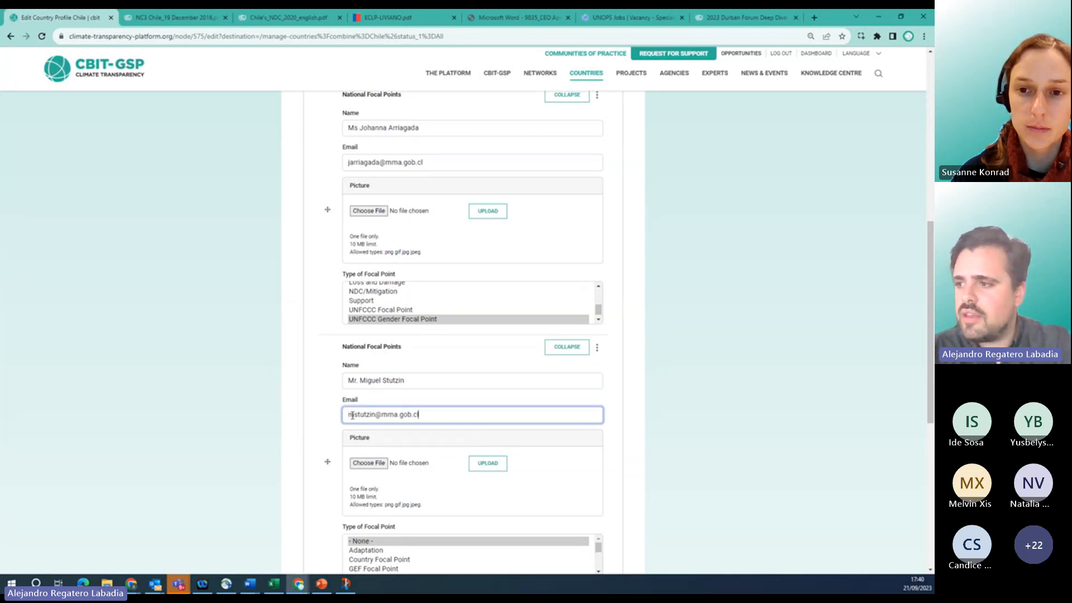
pyautogui.click(607, 453)
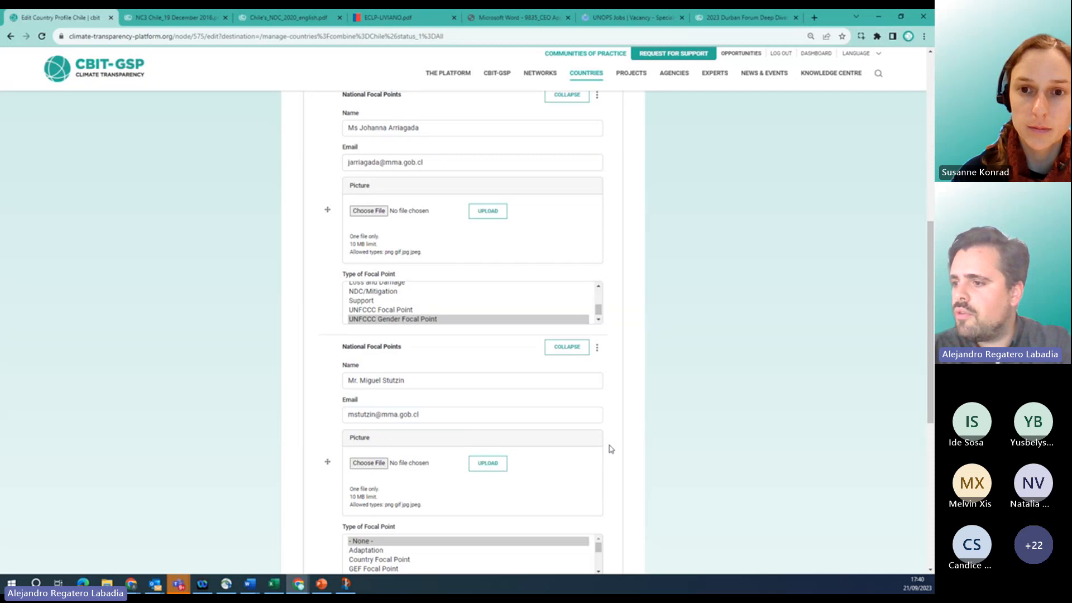
pyautogui.scroll(-2, 610, 447)
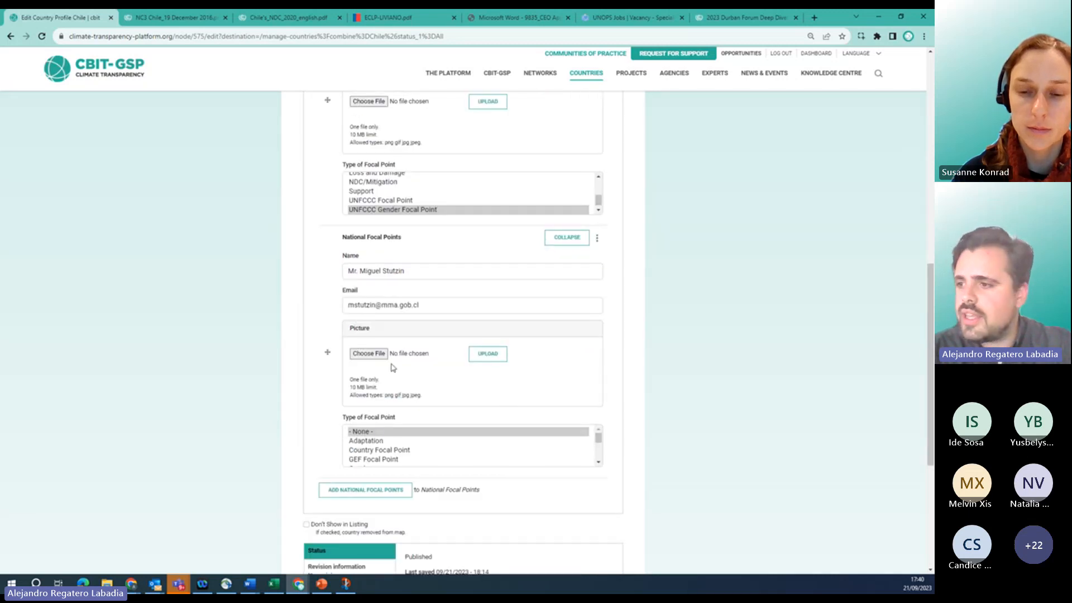
pyautogui.scroll(-1, 394, 368)
pyautogui.click(366, 423)
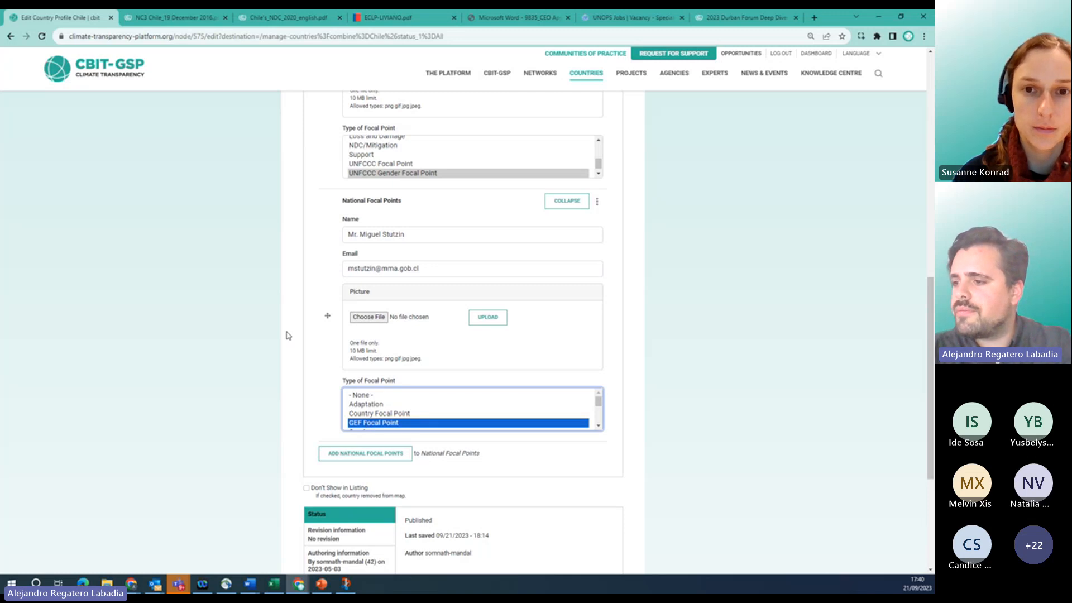
pyautogui.scroll(-2, 287, 334)
pyautogui.scroll(10, 287, 334)
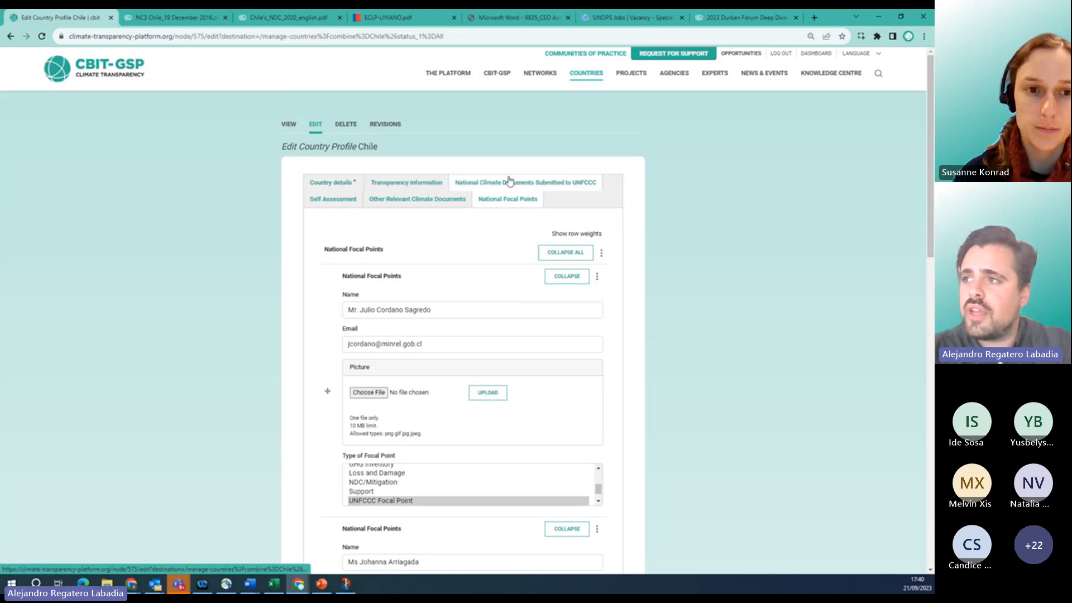
pyautogui.scroll(-12, 283, 342)
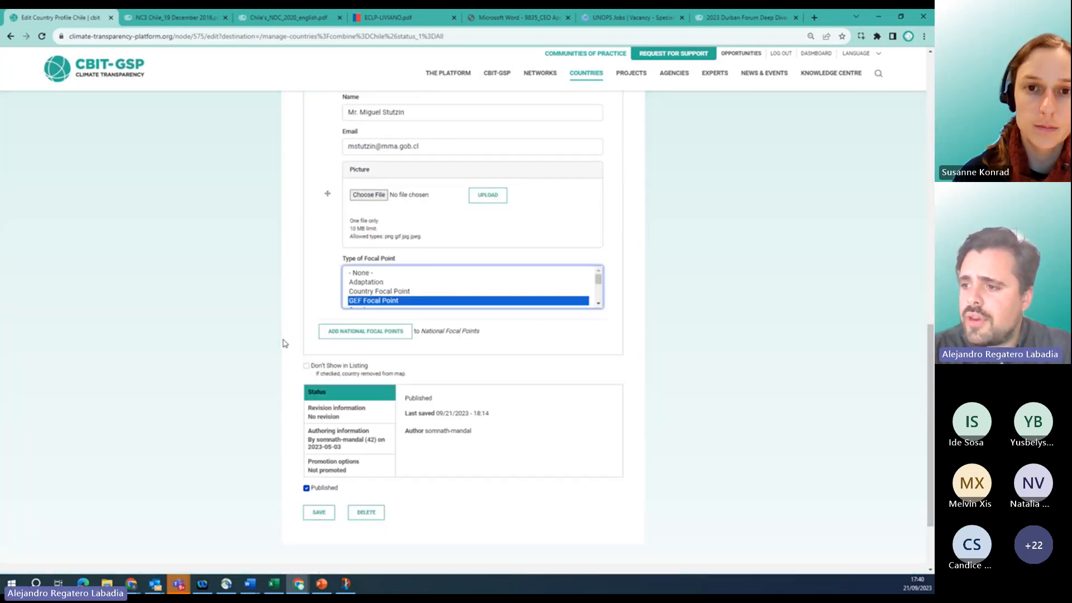
pyautogui.scroll(-2, 283, 342)
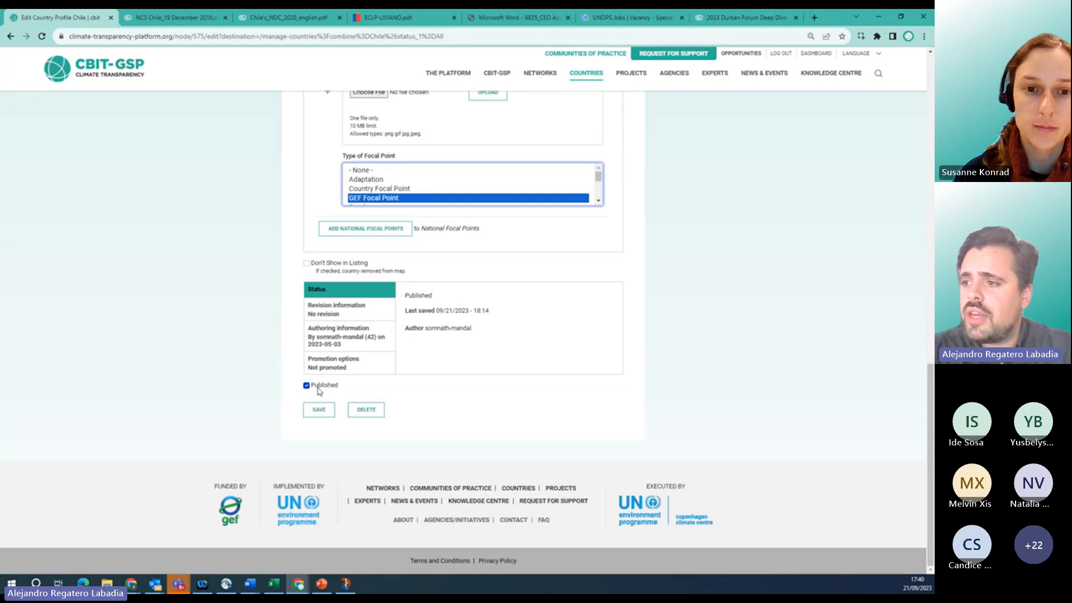
# Save the Chile profile, then check its public page's focal points and transparency information.
pyautogui.click(326, 411)
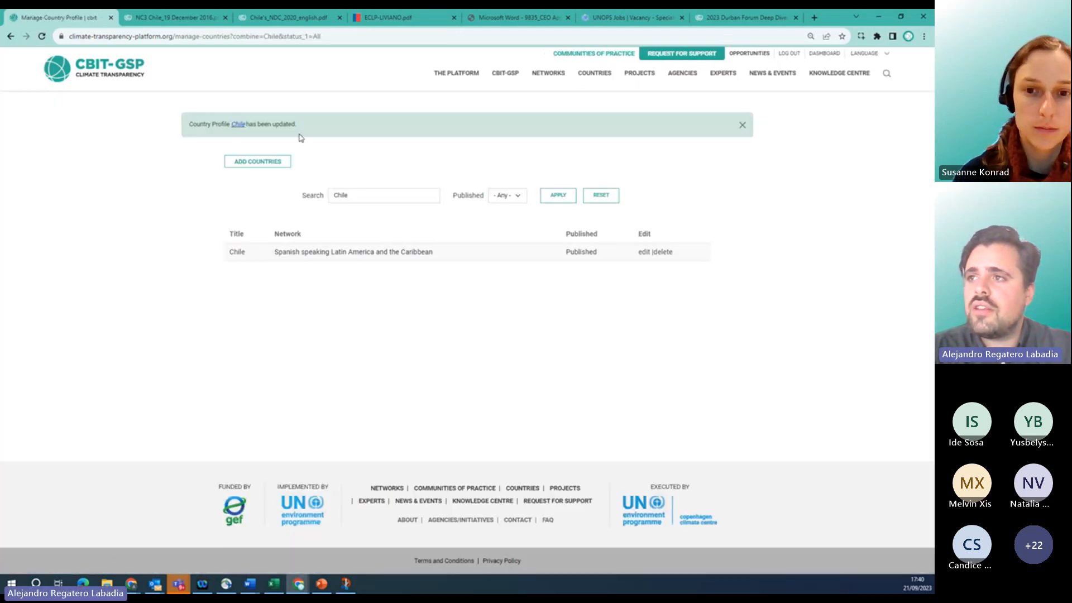
pyautogui.click(238, 130)
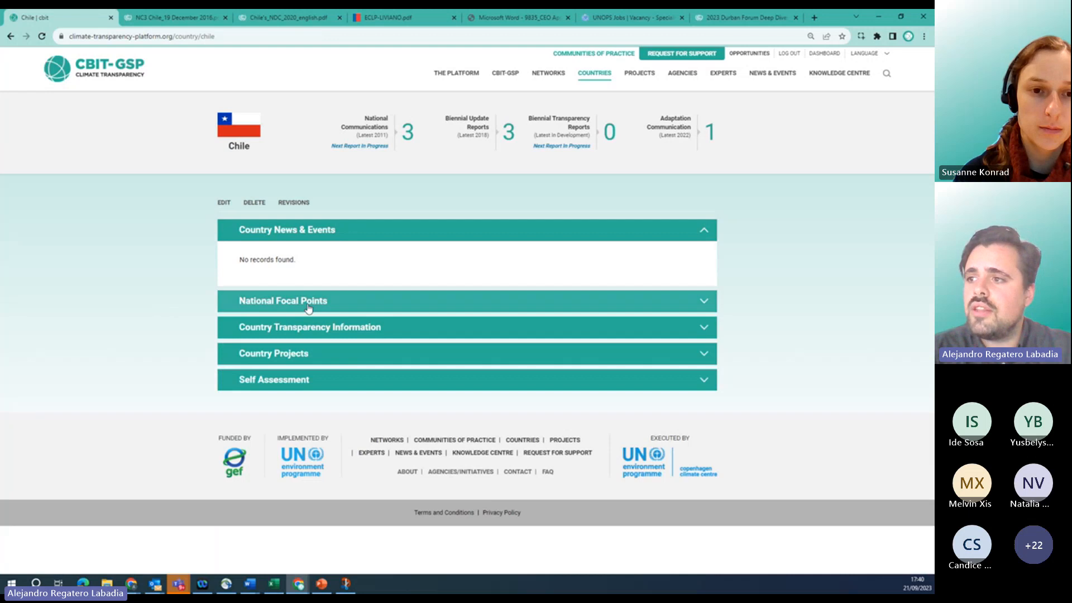
pyautogui.click(271, 304)
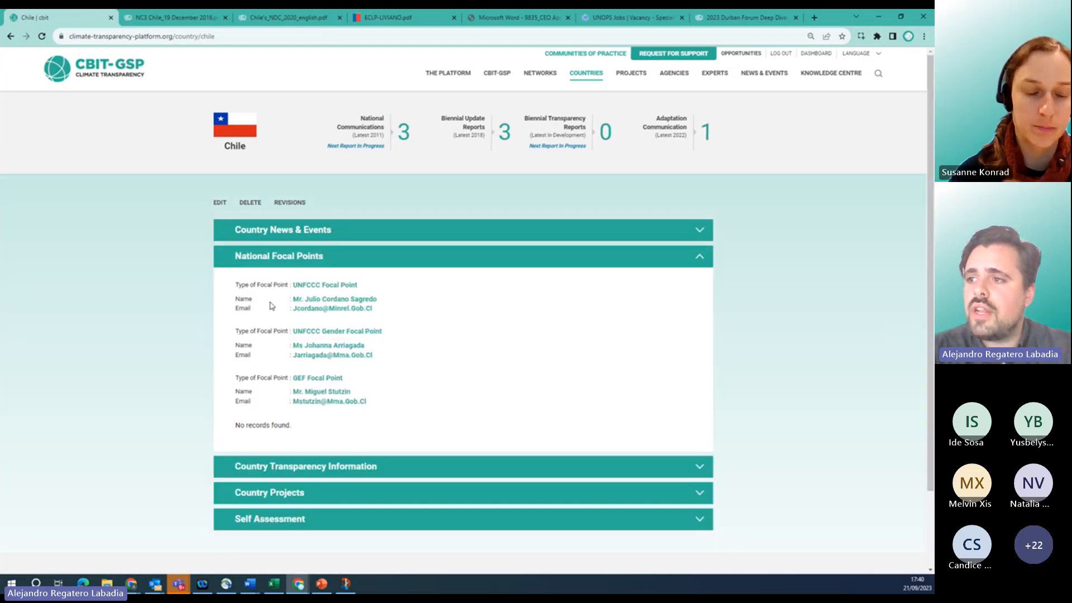
pyautogui.scroll(-2, 186, 290)
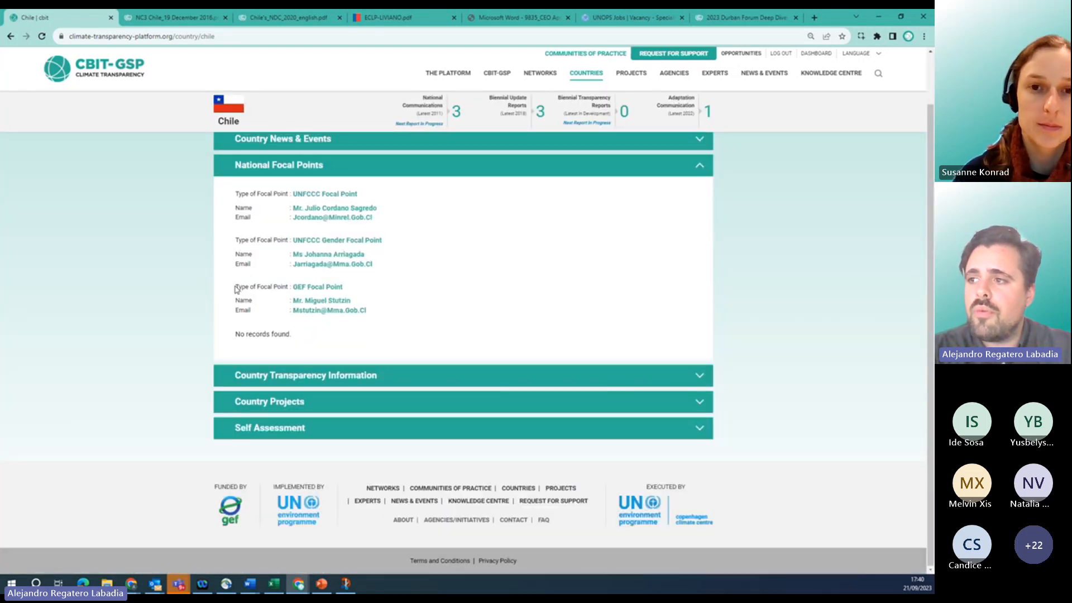
pyautogui.moveTo(235, 286); pyautogui.dragTo(375, 316)
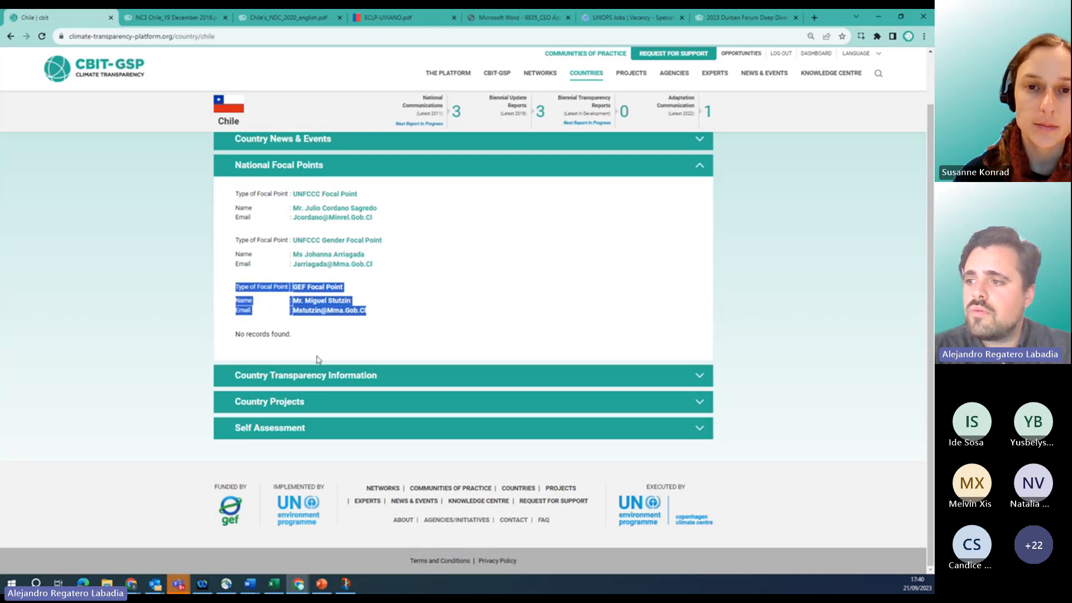
pyautogui.click(304, 376)
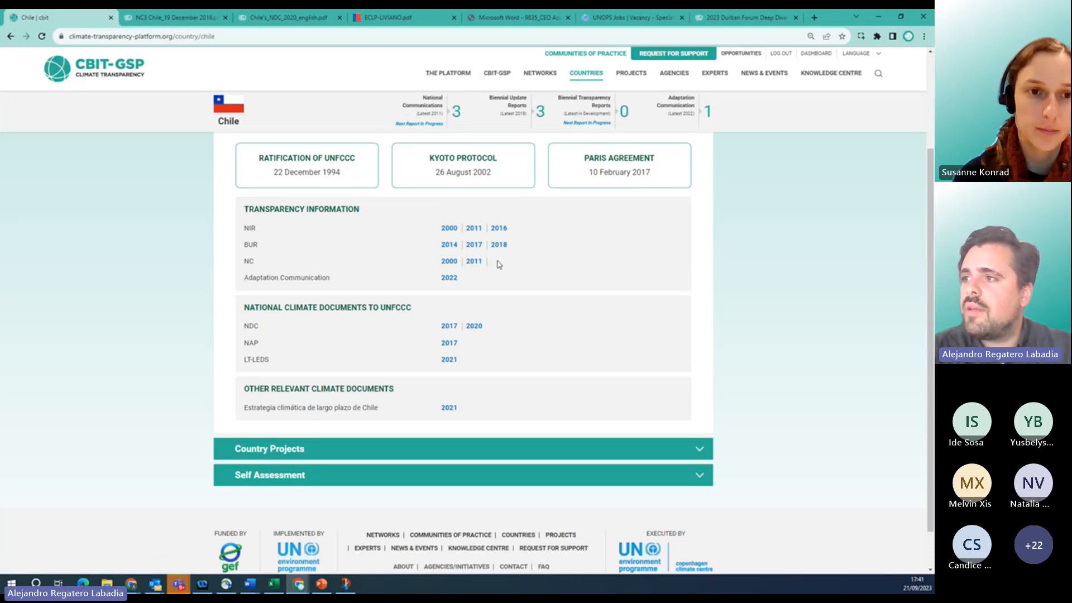
pyautogui.scroll(3, 162, 263)
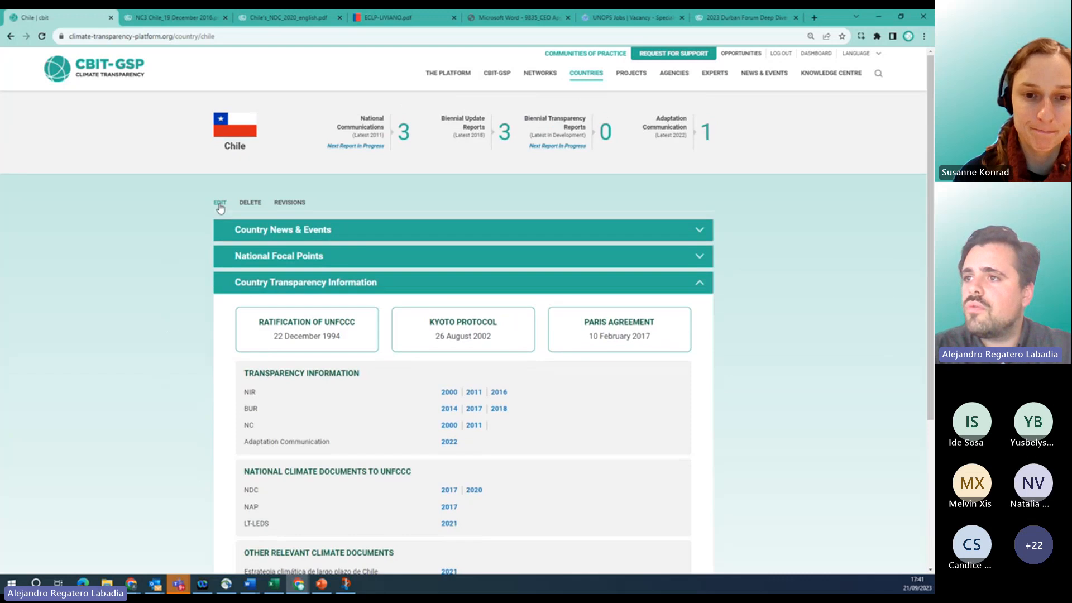
pyautogui.click(220, 204)
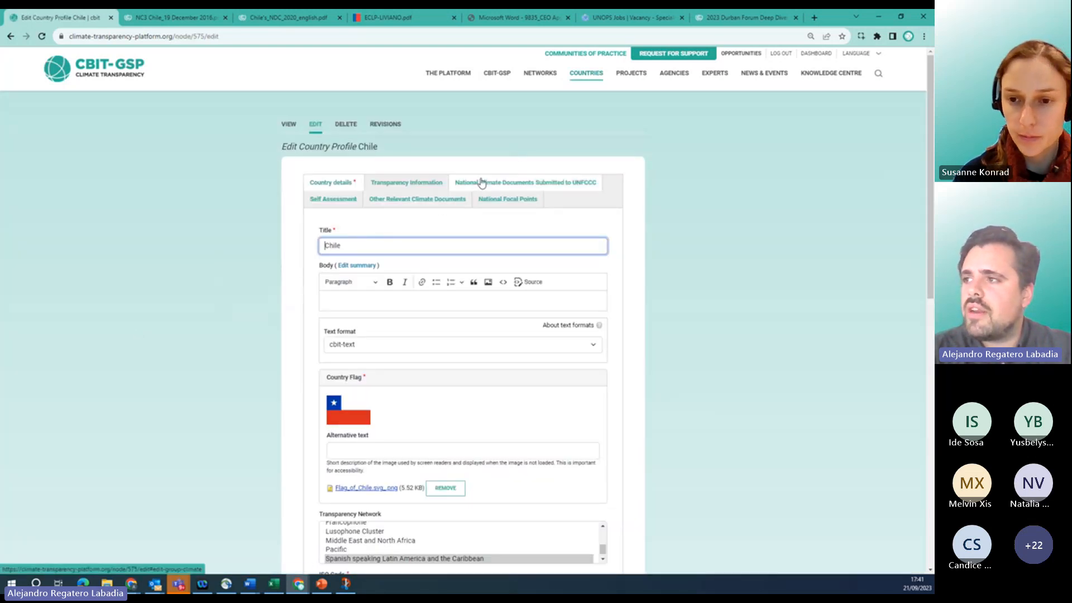
pyautogui.click(419, 189)
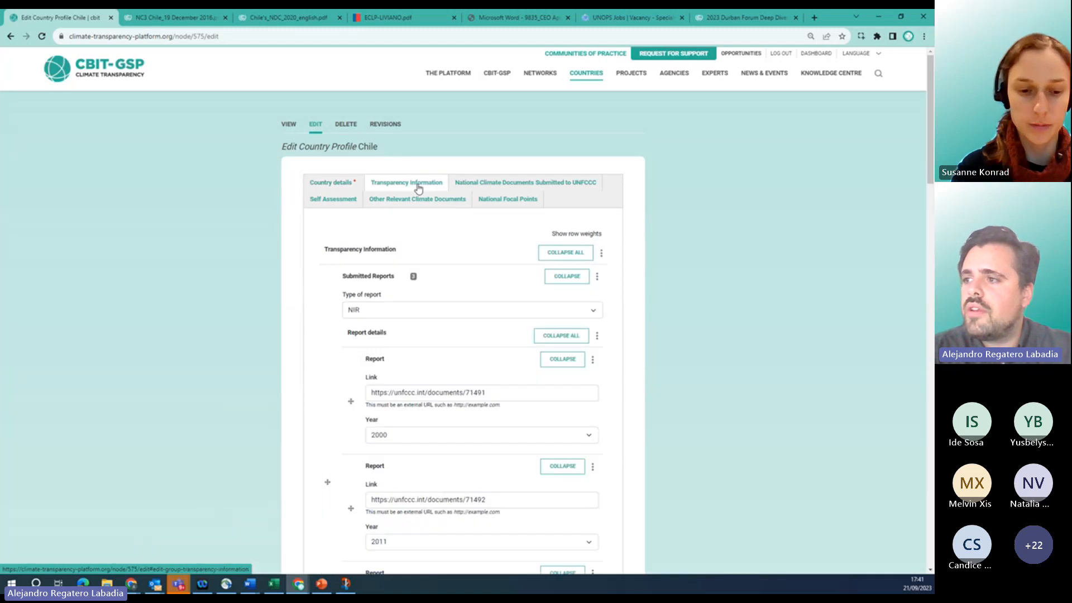
pyautogui.scroll(-5, 347, 334)
pyautogui.scroll(-7, 300, 405)
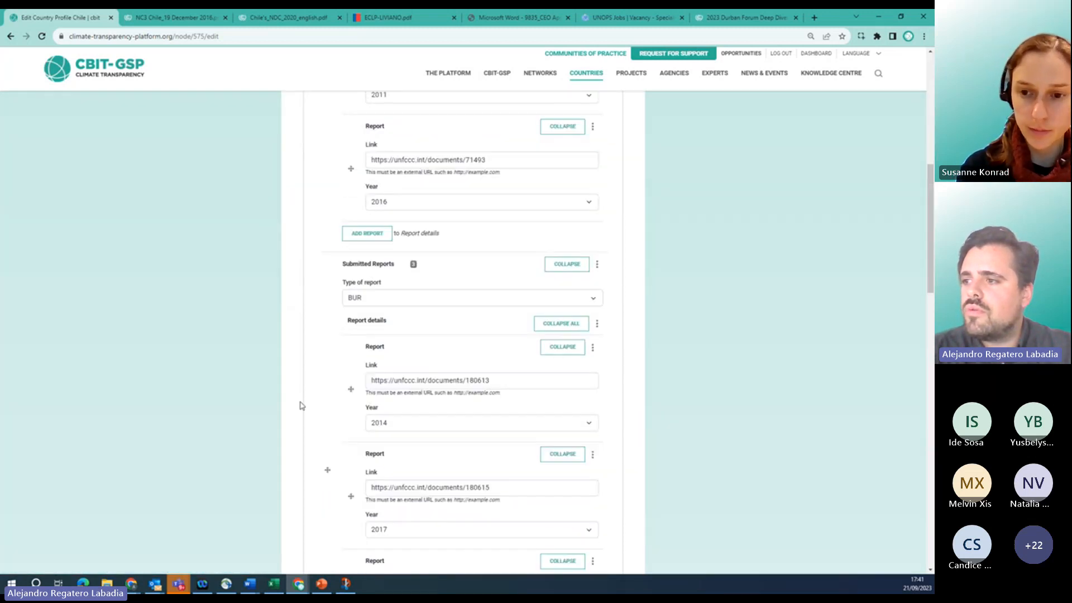
pyautogui.scroll(-3, 300, 406)
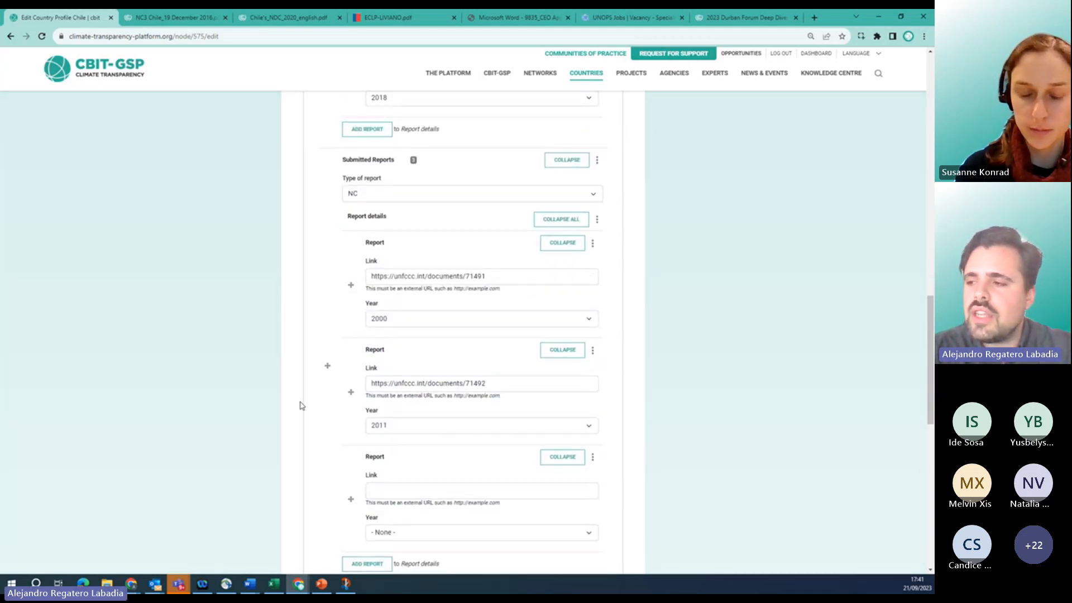
pyautogui.scroll(-3, 299, 406)
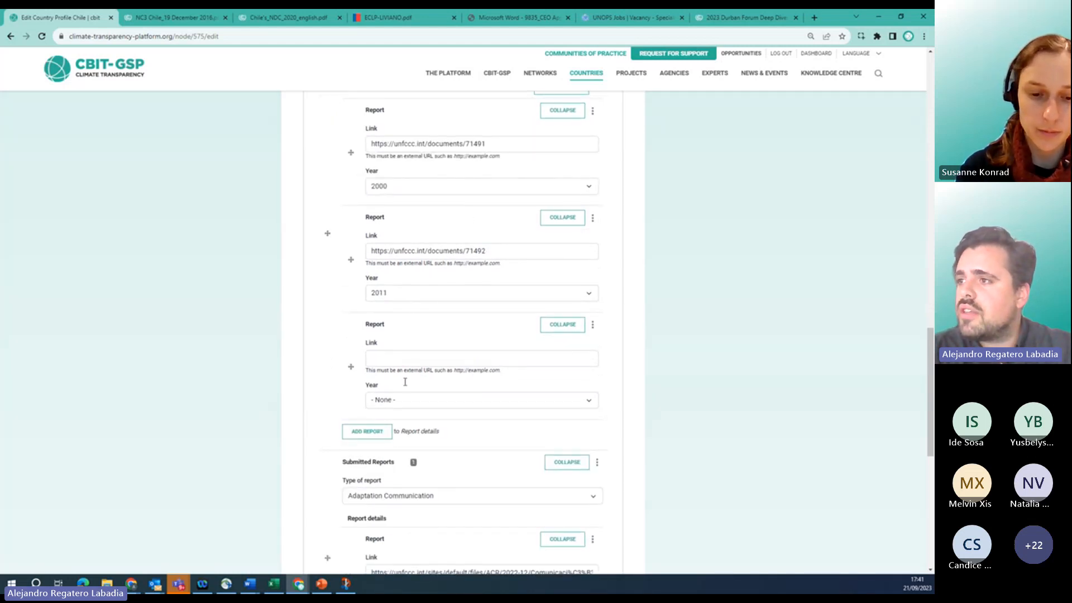
pyautogui.scroll(3, 403, 348)
pyautogui.scroll(-4, 403, 347)
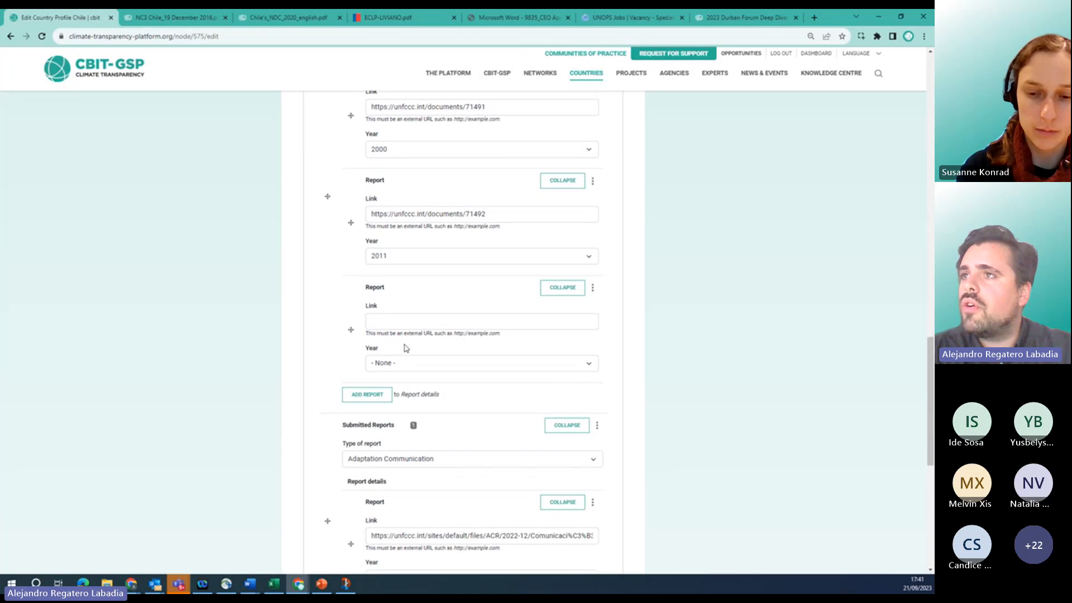
# Copy the NC3 Chile PDF address into the empty National Communication link field.
pyautogui.click(184, 17)
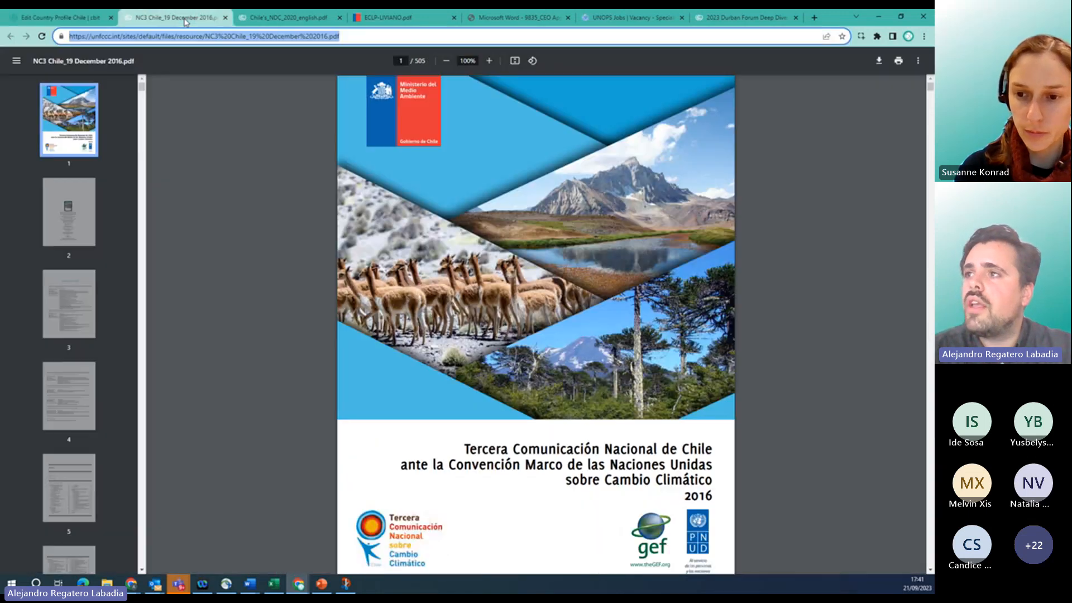
pyautogui.tripleClick(243, 39)
pyautogui.hotkey('ctrl', 'c')
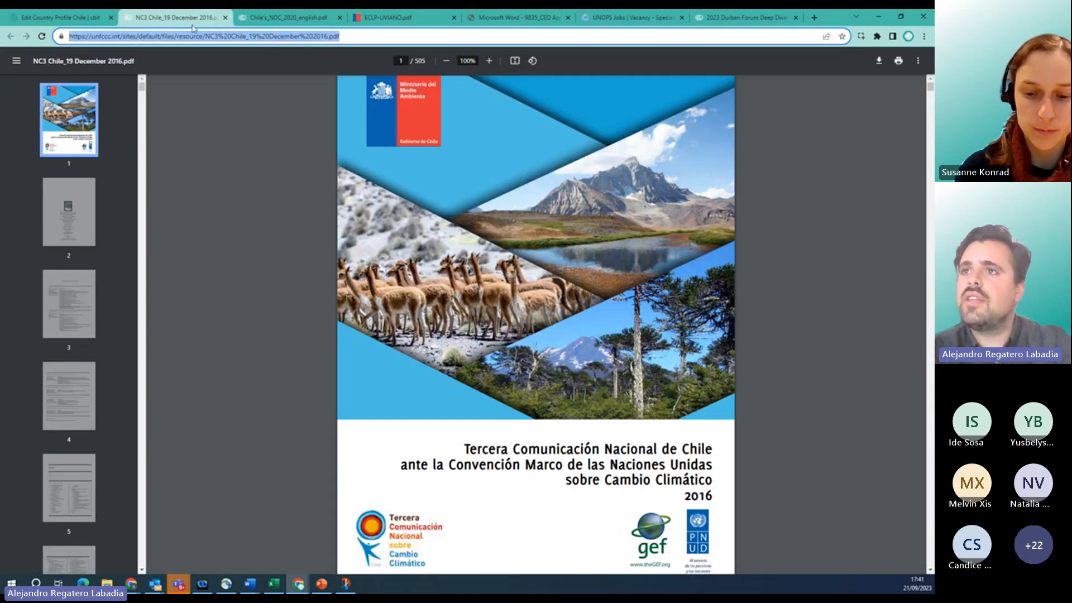
pyautogui.click(83, 17)
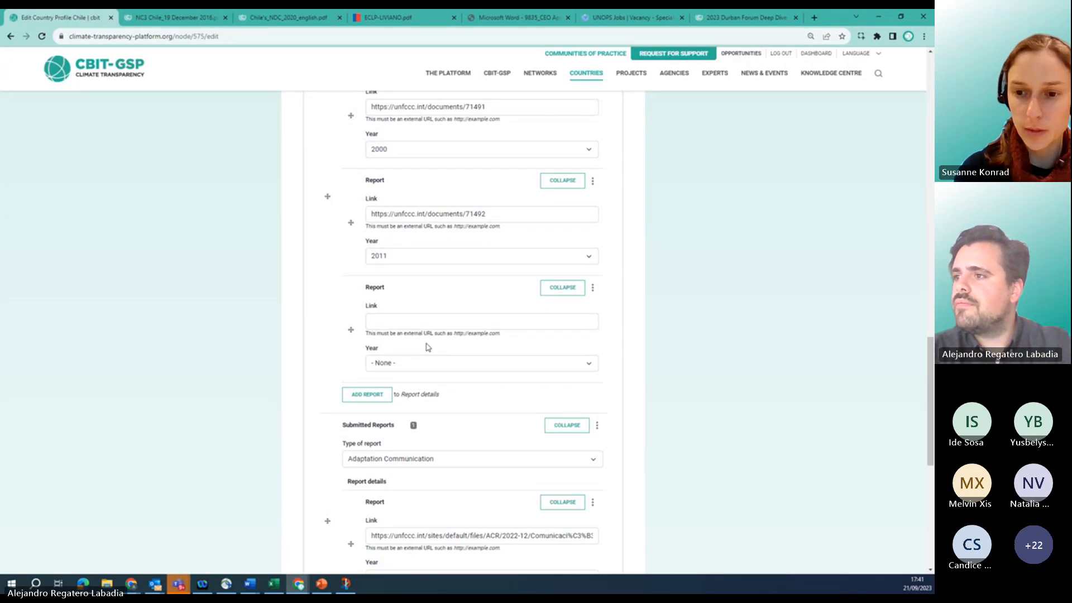
pyautogui.click(406, 321)
pyautogui.hotkey('ctrl', 'v')
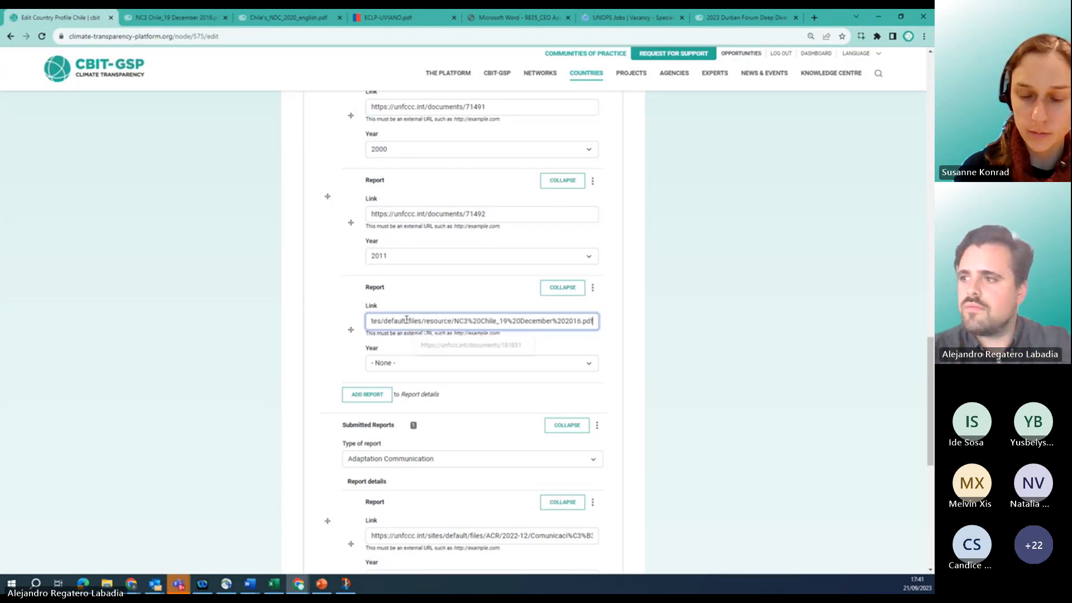
# Set the report's year to 2016 and save the country profile.
pyautogui.click(397, 363)
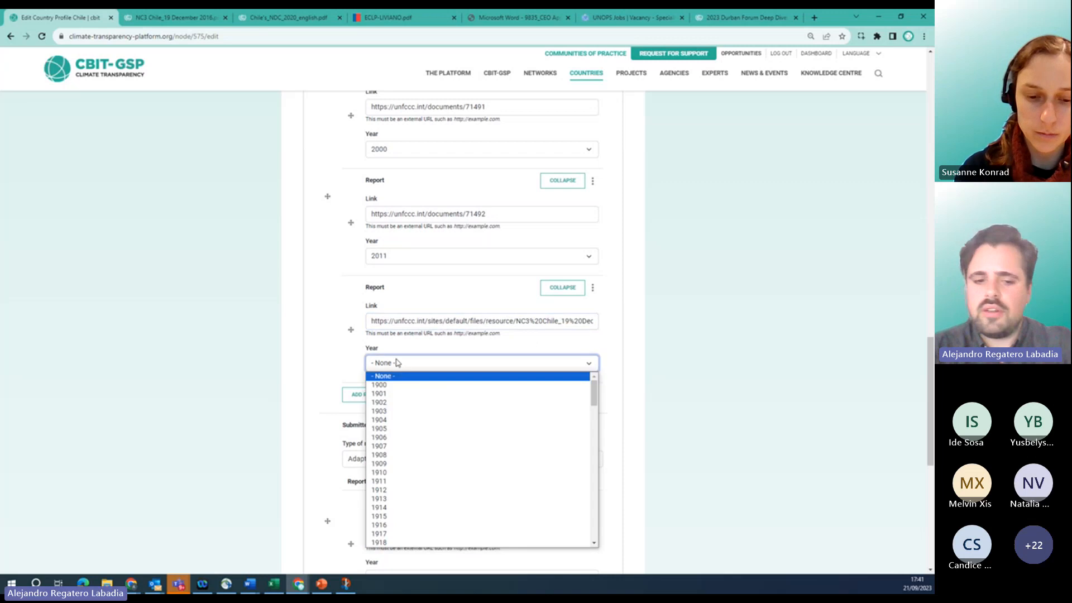
pyautogui.write('2020')
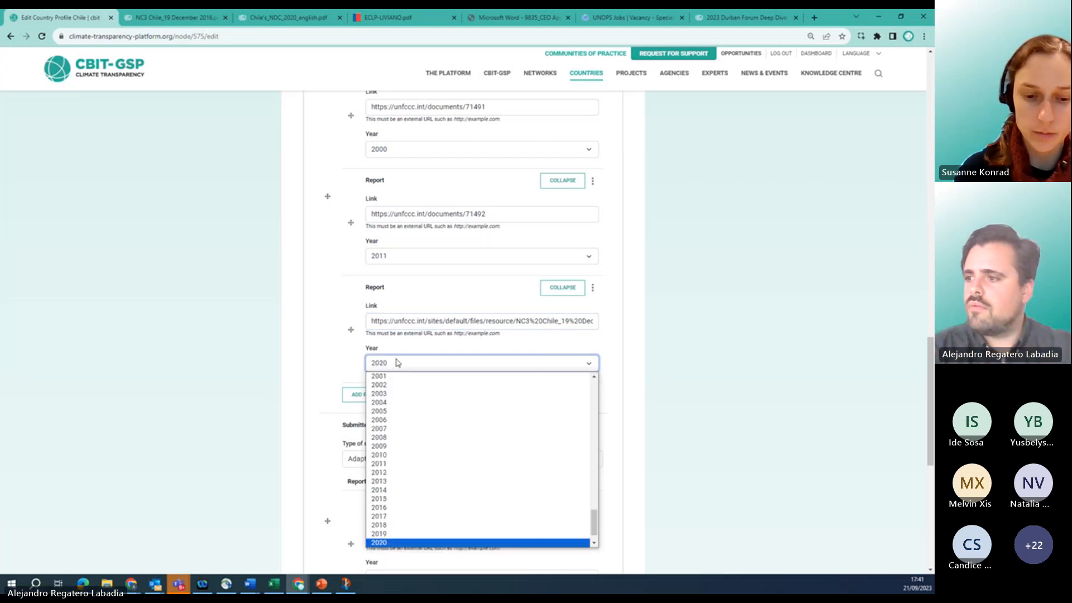
pyautogui.click(398, 363)
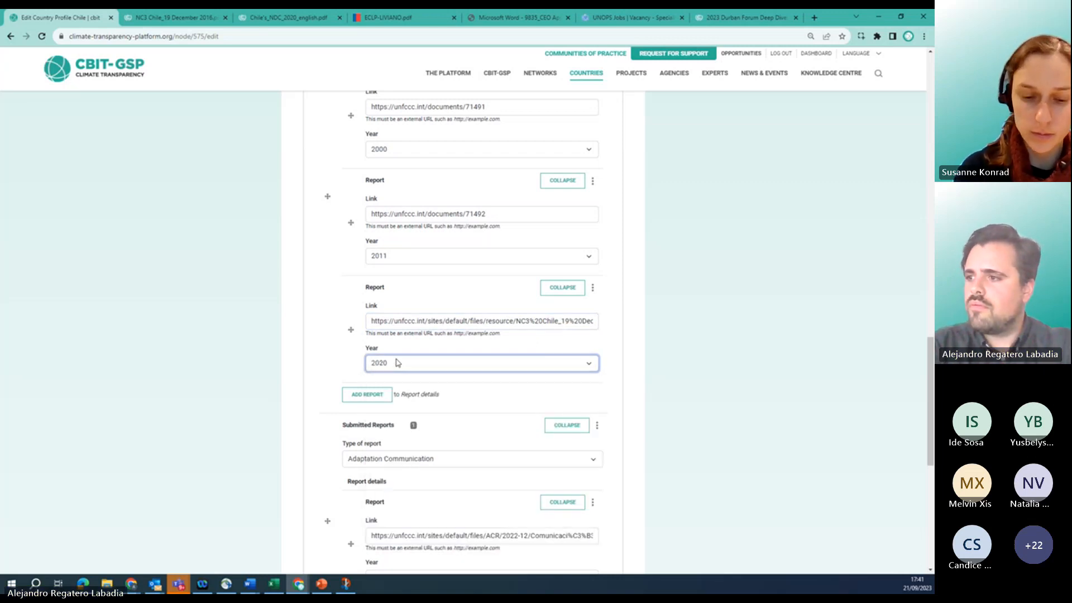
pyautogui.rightClick(397, 363)
pyautogui.click(383, 367)
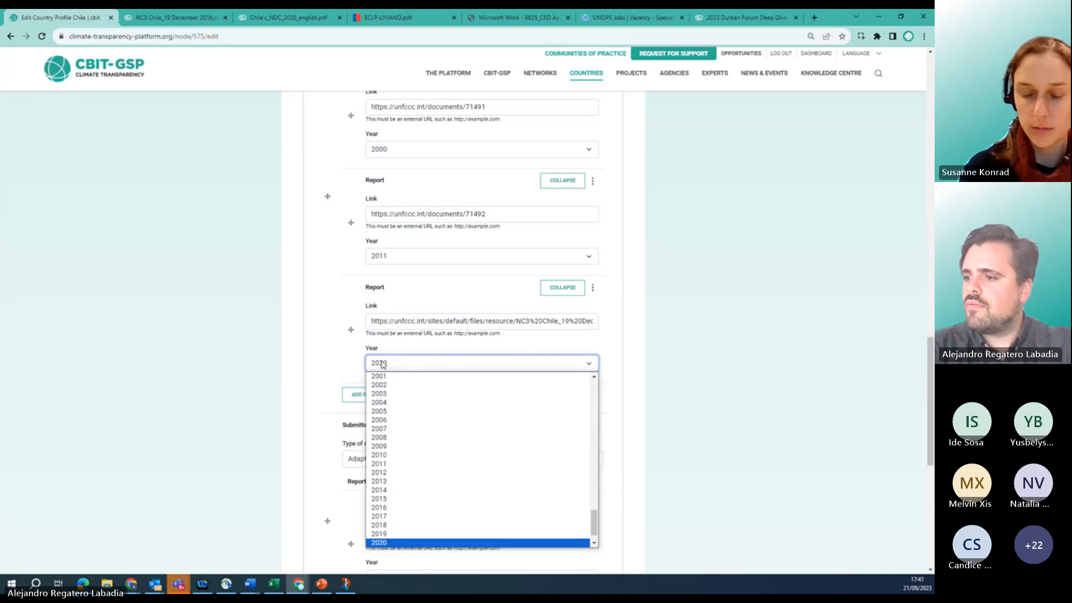
pyautogui.click(379, 506)
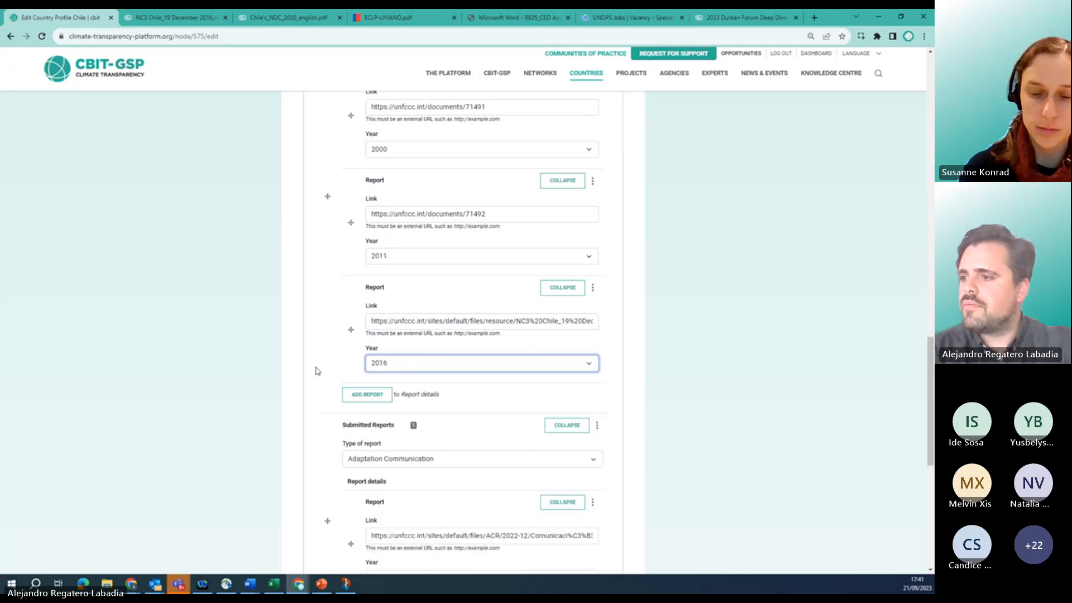
pyautogui.scroll(-7, 316, 371)
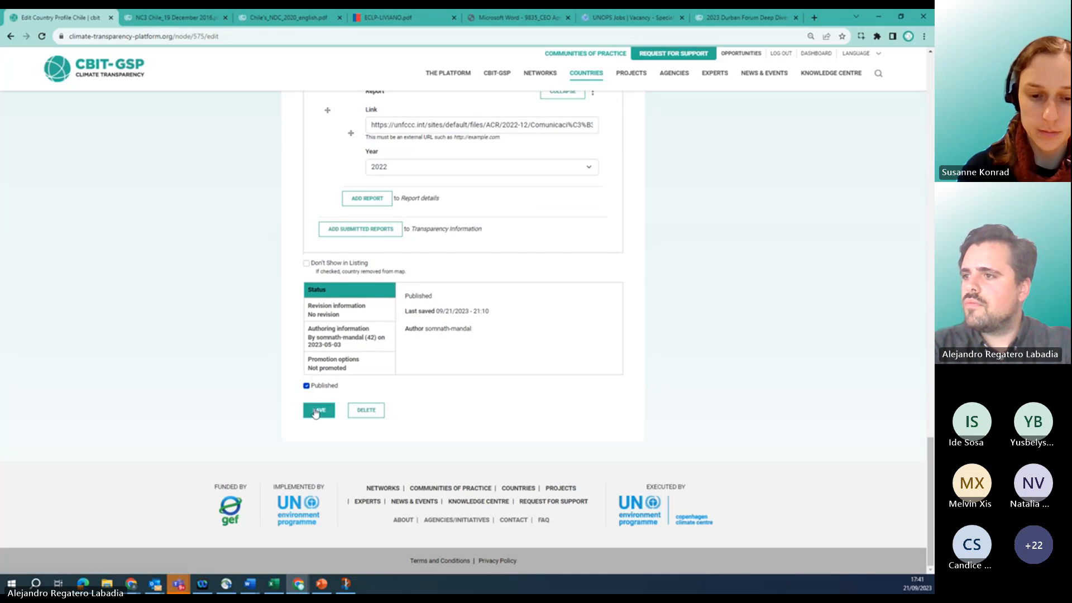
pyautogui.click(315, 412)
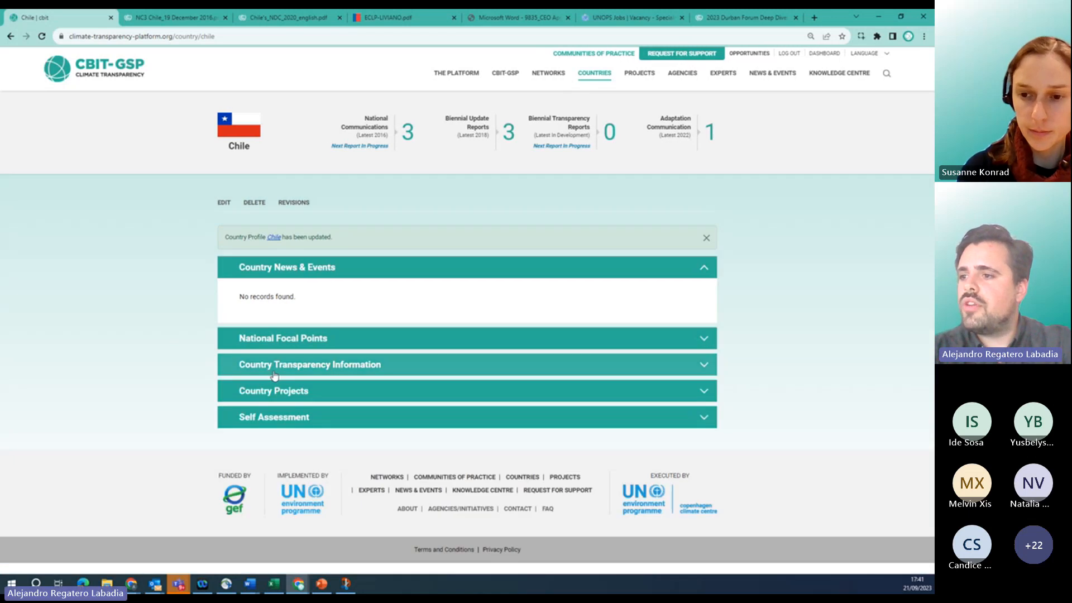
# Verify National Communications shows 2016, then open 'Strengthening Chilean's NDC transparency framework' from Country Projects.
pyautogui.click(274, 373)
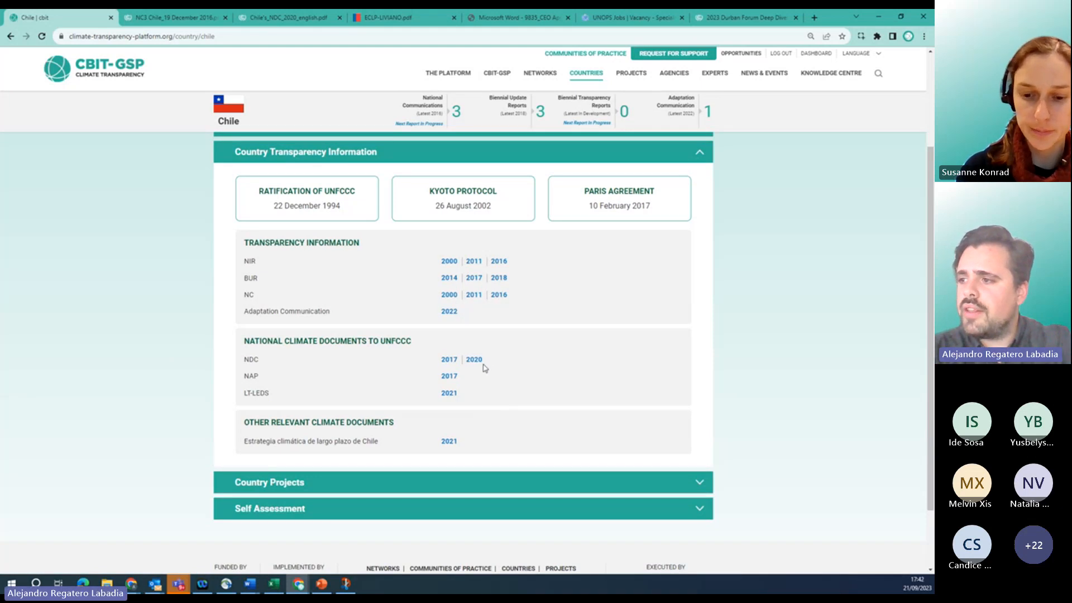
pyautogui.moveTo(249, 423); pyautogui.dragTo(394, 422)
pyautogui.click(328, 439)
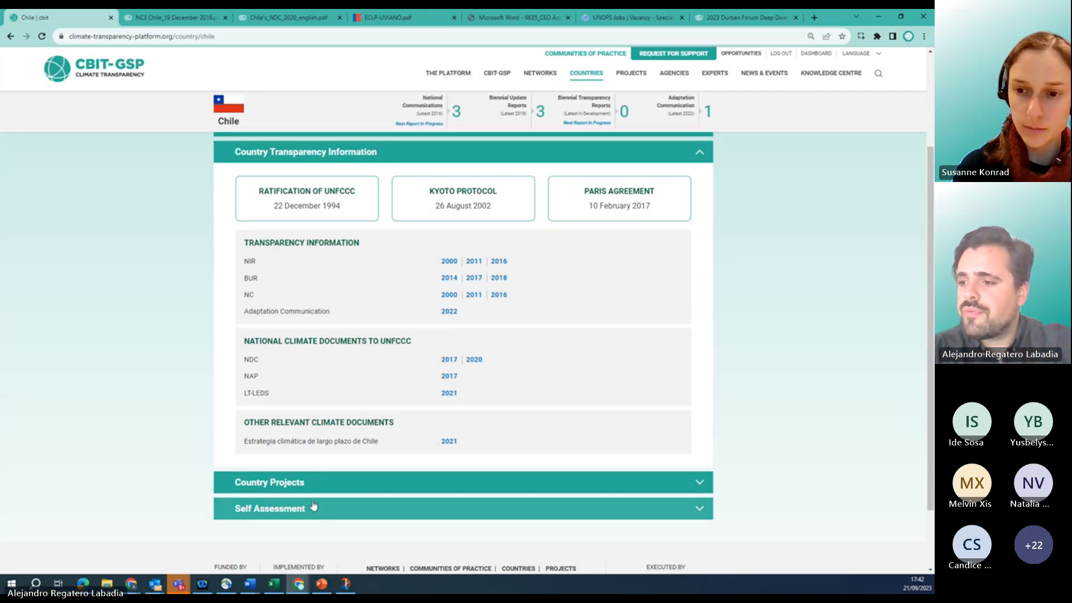
pyautogui.click(306, 483)
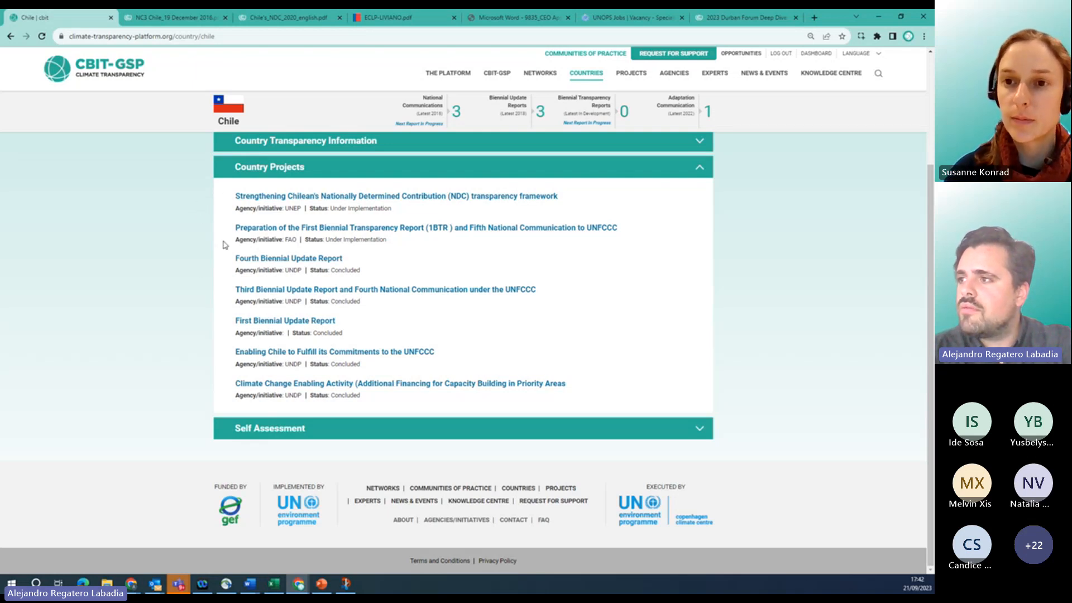
pyautogui.click(301, 196)
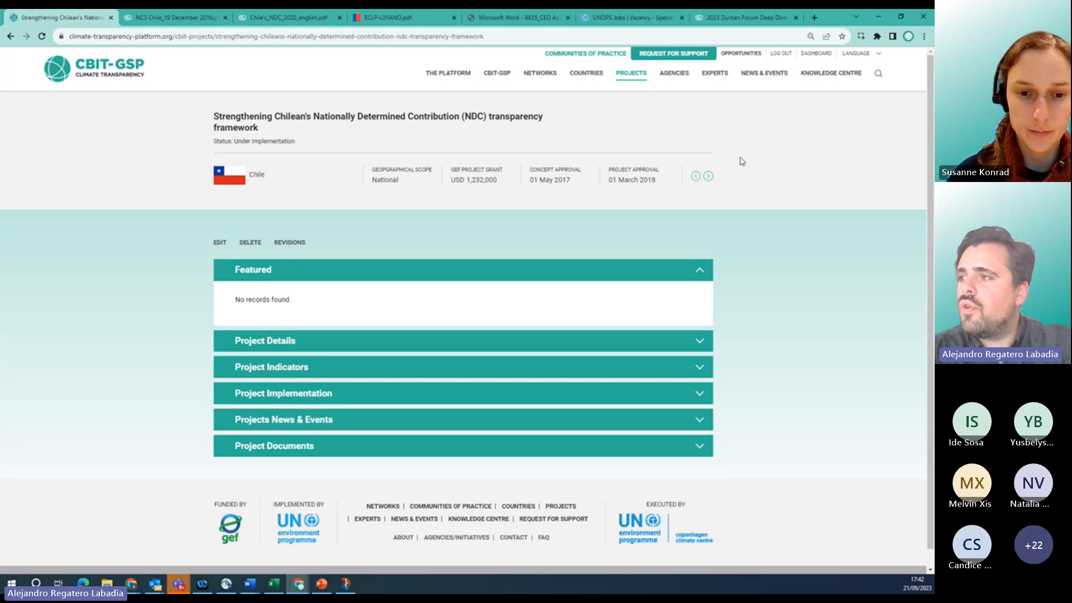
# Page through the project's key facts, then expand Project Details and Project Indicators.
pyautogui.click(708, 176)
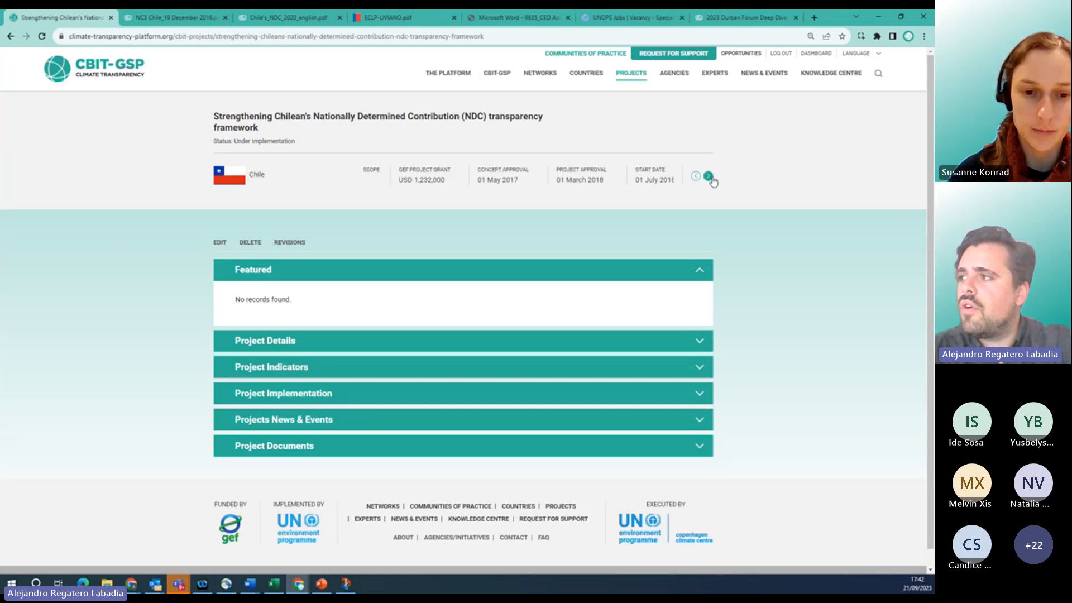
pyautogui.click(693, 178)
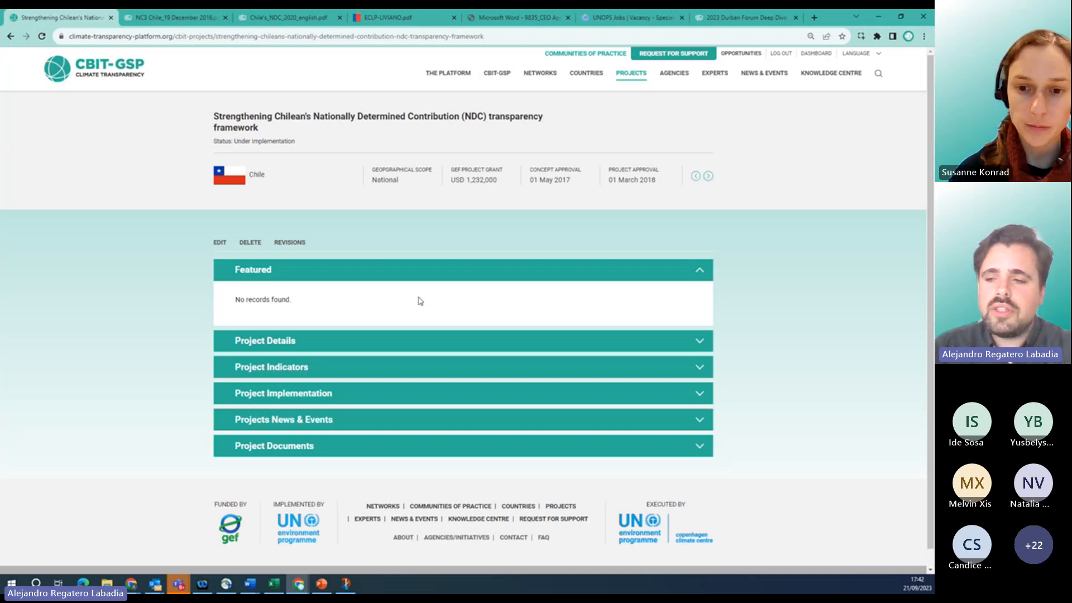
pyautogui.click(402, 341)
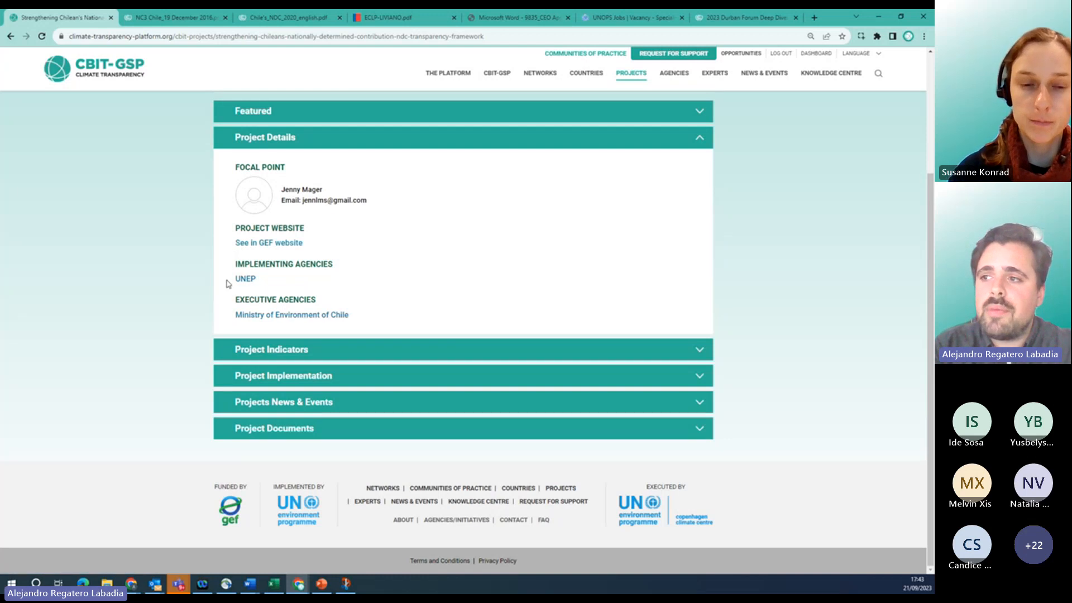
pyautogui.click(247, 357)
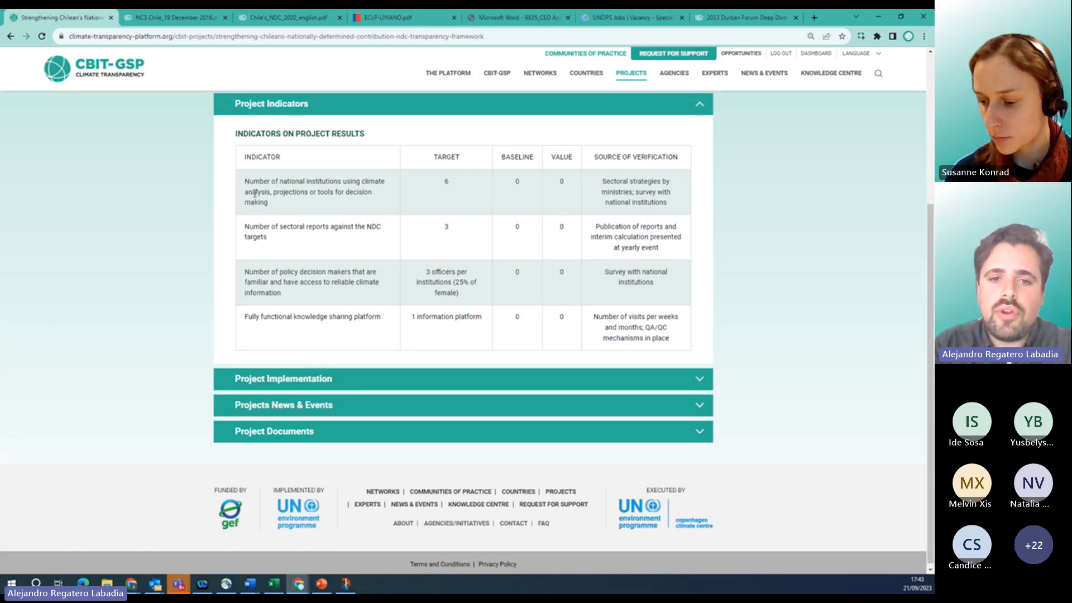
# Scroll through Project Implementation activities, then expand Projects News & Events, which shows no records.
pyautogui.click(252, 379)
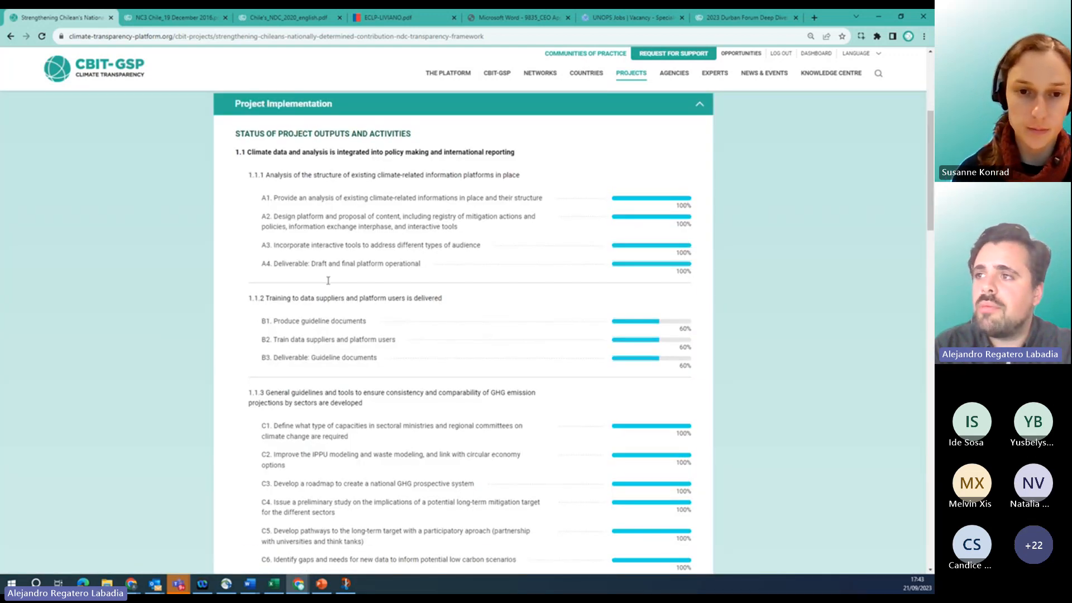
pyautogui.scroll(-15, 317, 418)
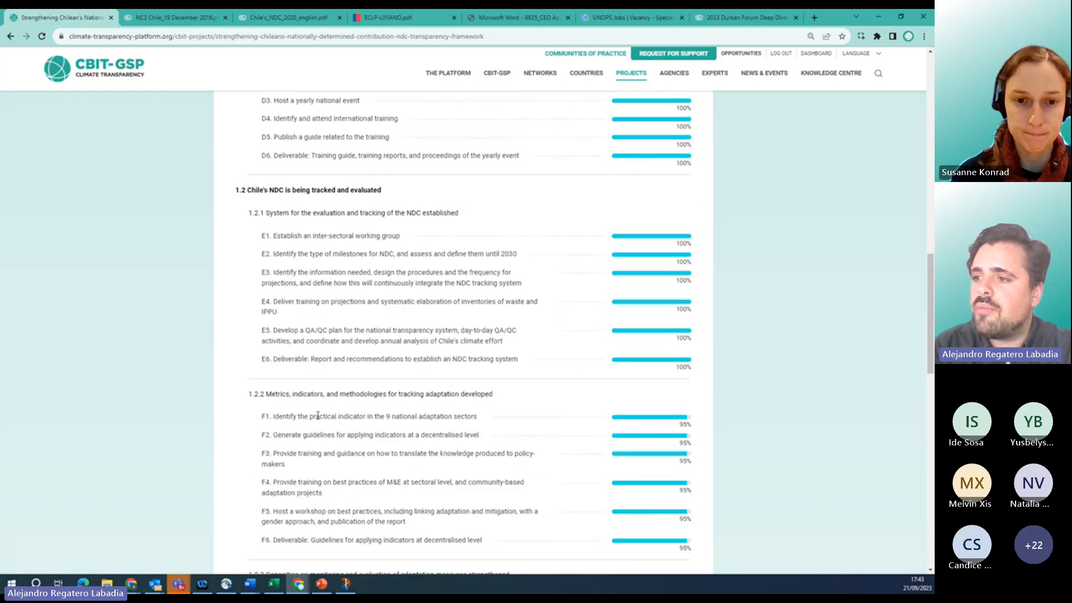
pyautogui.scroll(15, 317, 419)
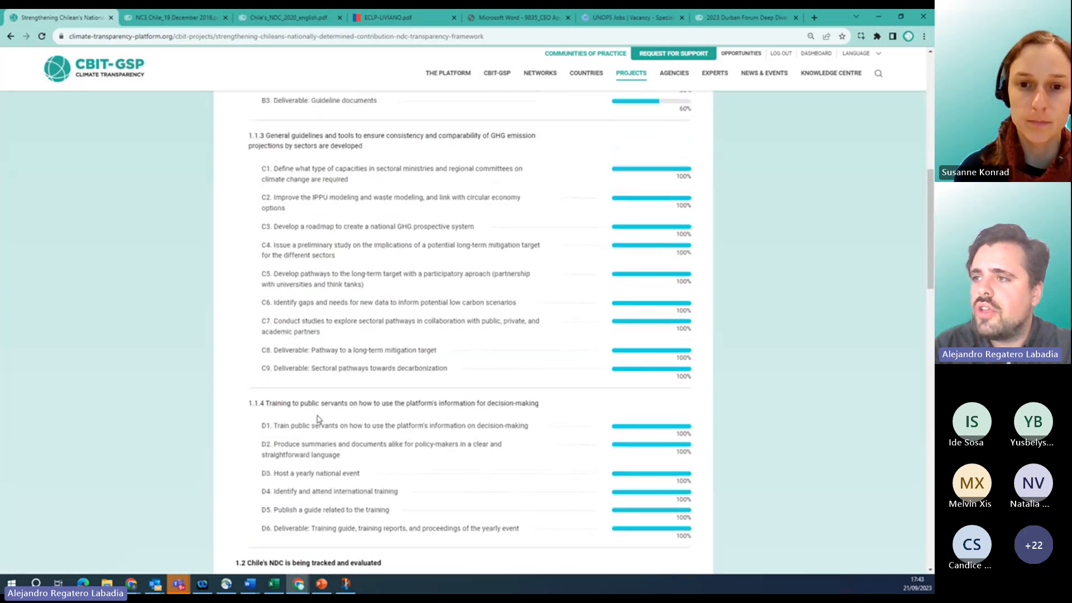
pyautogui.scroll(2, 317, 419)
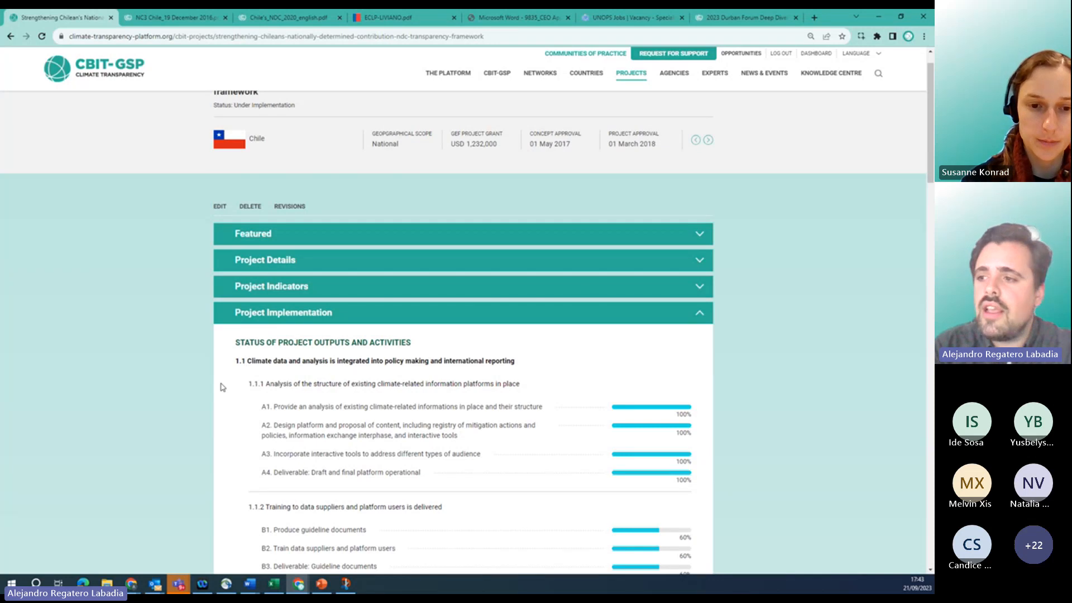
pyautogui.scroll(-1, 234, 425)
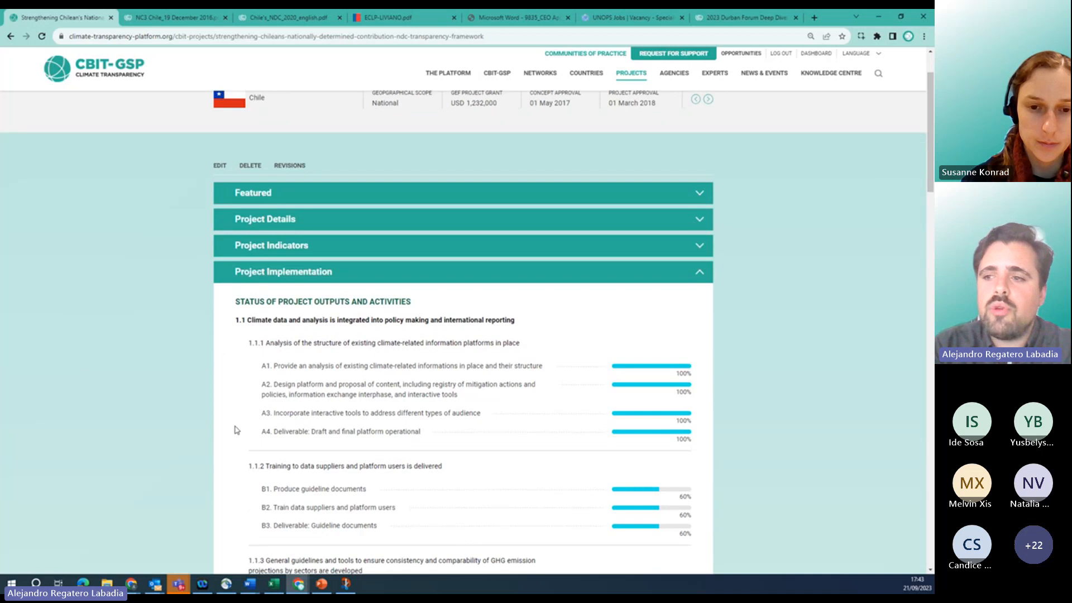
pyautogui.scroll(-5, 272, 349)
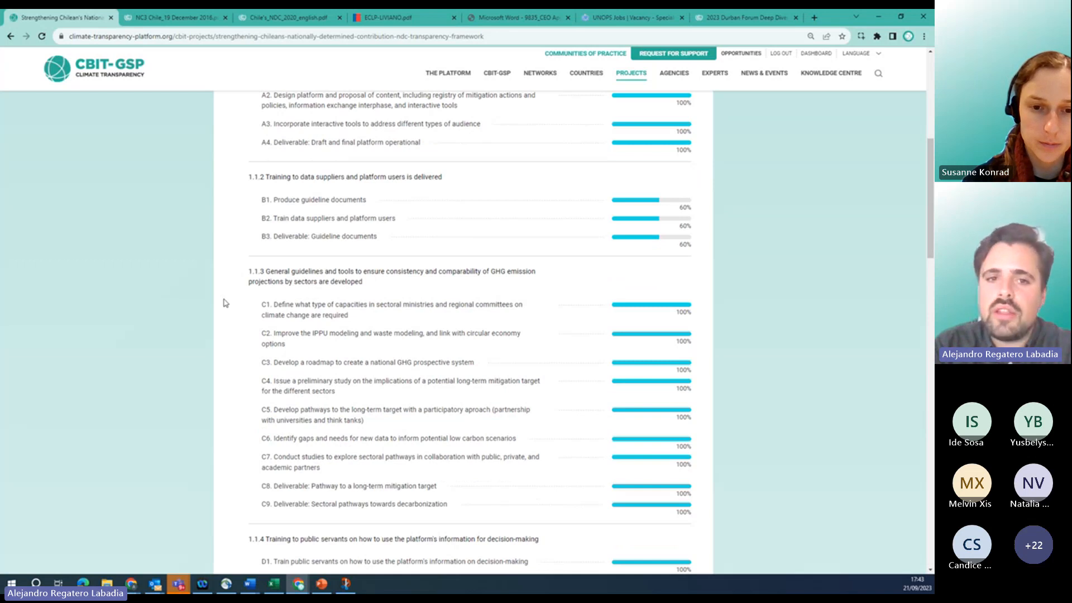
pyautogui.scroll(3, 224, 302)
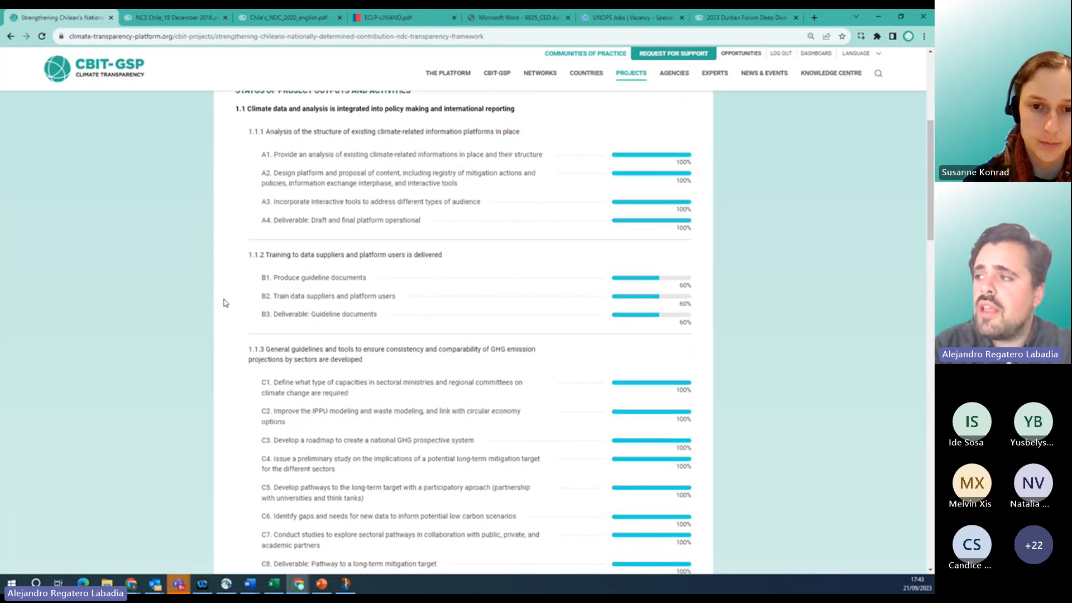
pyautogui.scroll(-1, 225, 302)
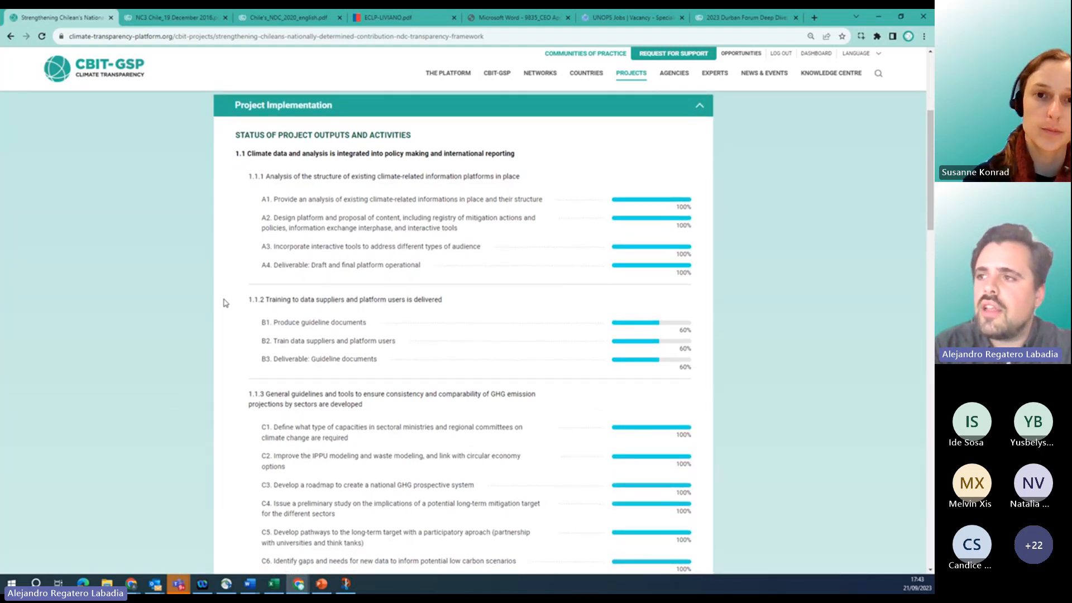
pyautogui.scroll(-3, 223, 303)
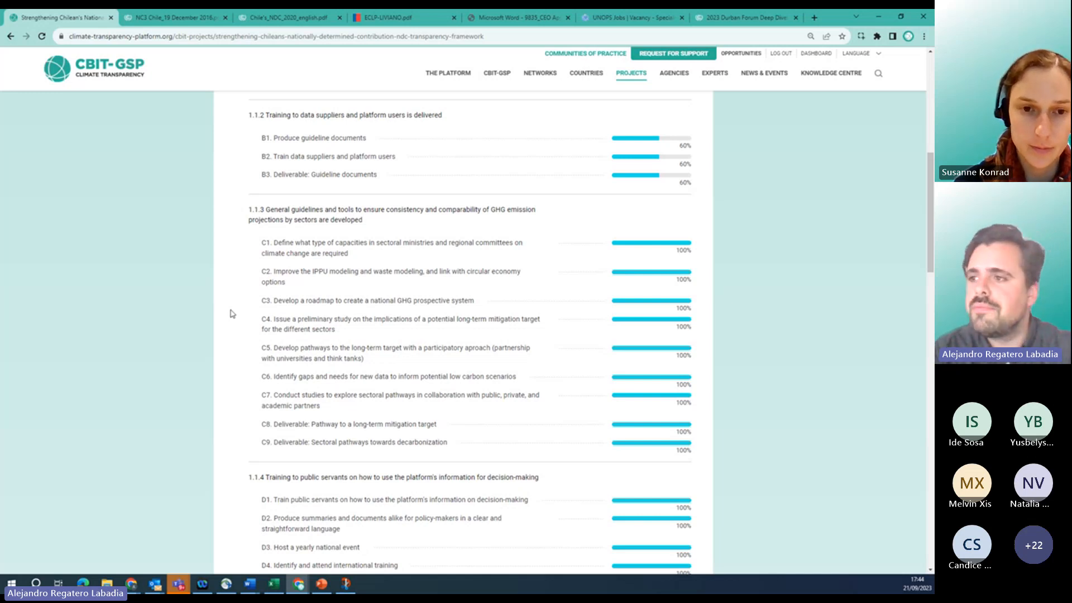
pyautogui.scroll(-2, 231, 315)
pyautogui.scroll(-4, 233, 317)
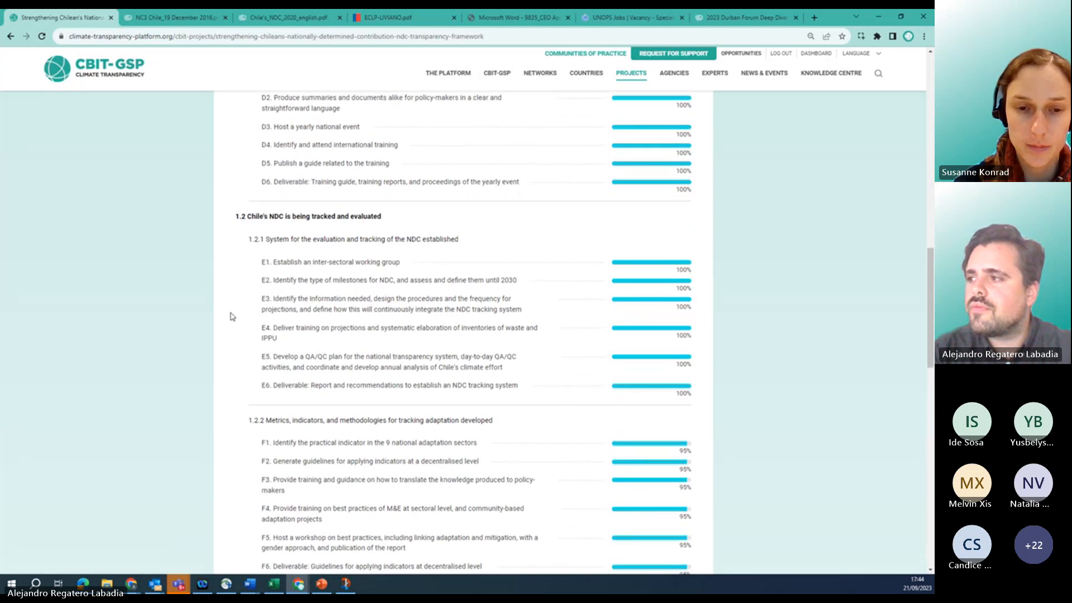
pyautogui.scroll(-4, 233, 317)
pyautogui.scroll(-6, 232, 315)
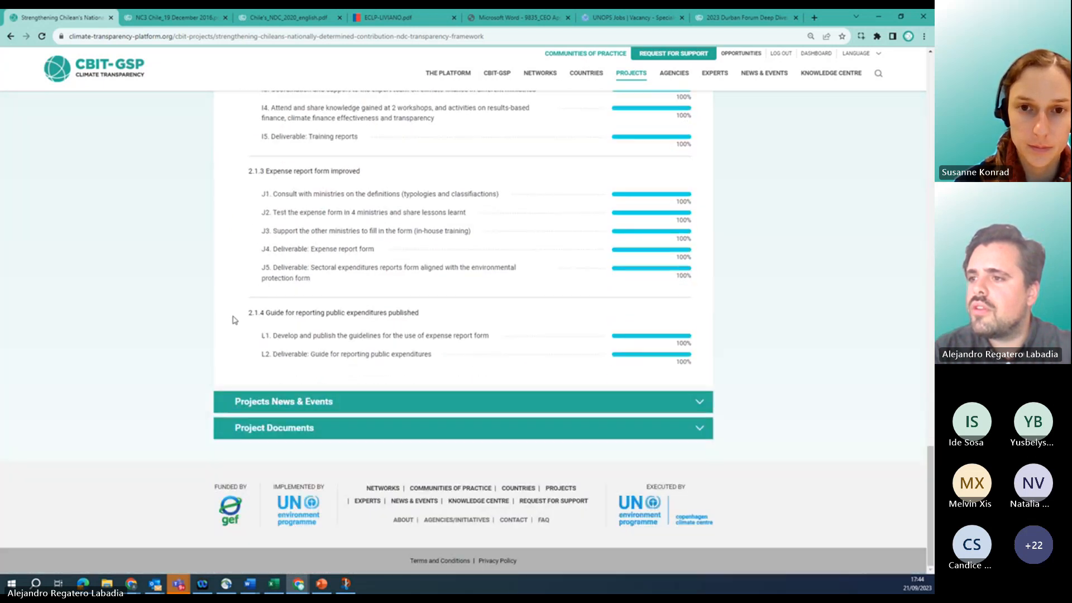
pyautogui.click(248, 403)
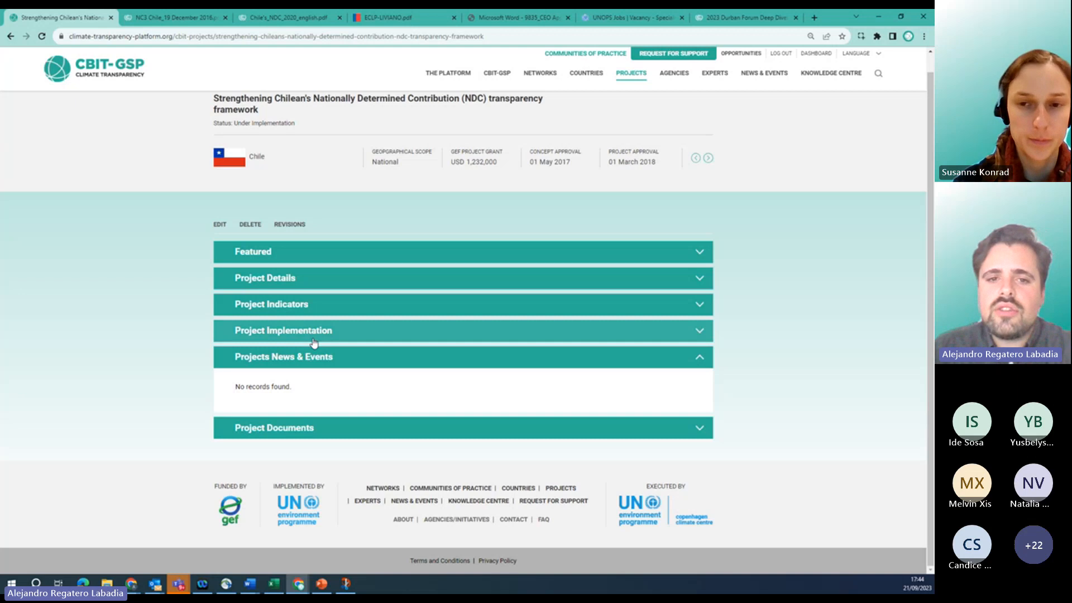
# Expand and collapse the Featured, News & Events, Project Documents and Project Details sections.
pyautogui.click(364, 255)
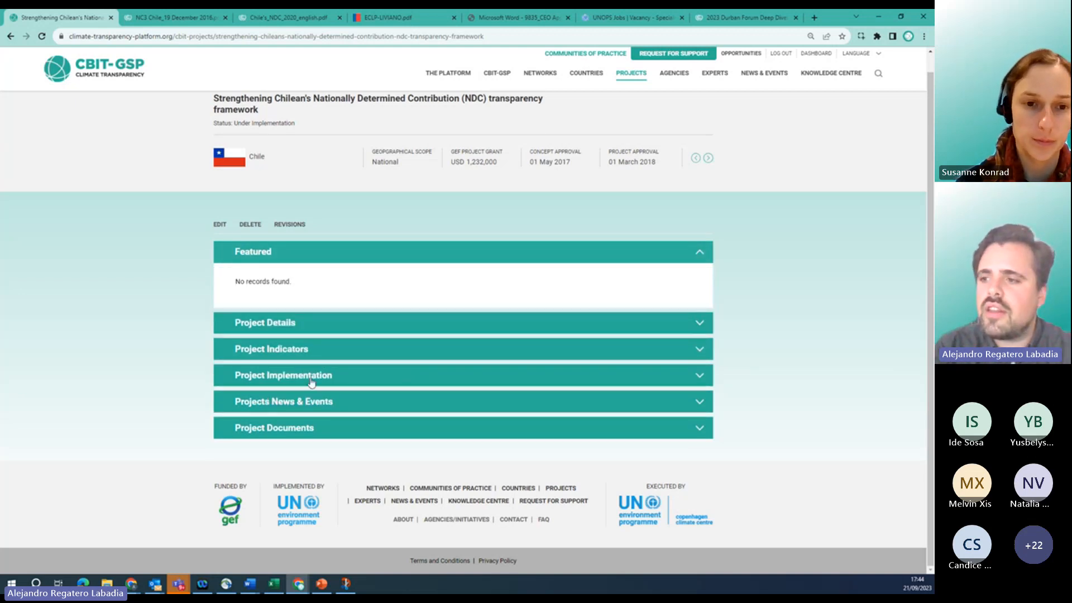
pyautogui.click(249, 408)
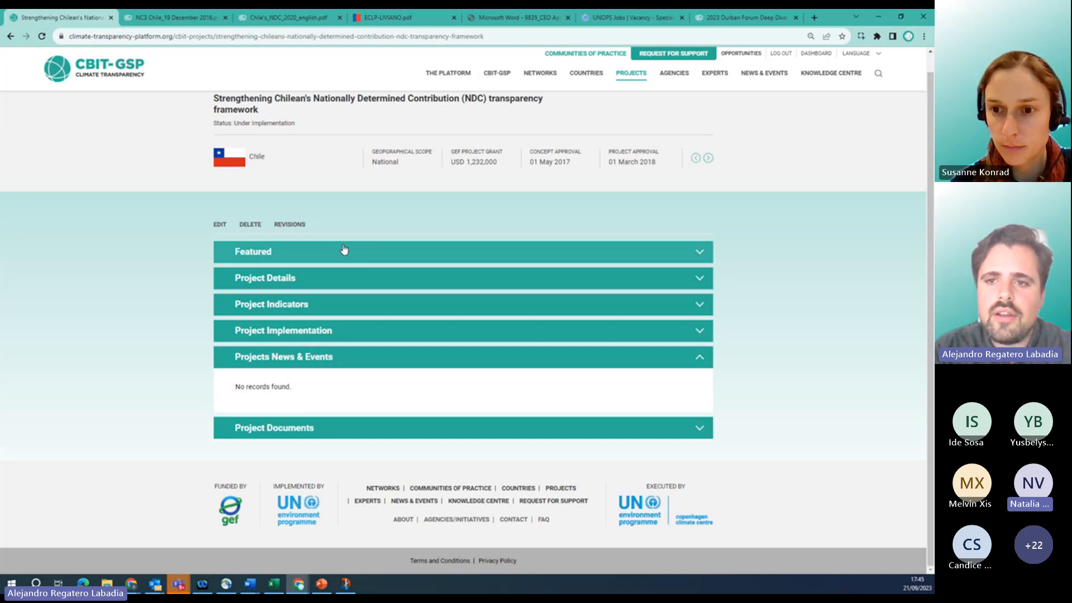
pyautogui.click(271, 365)
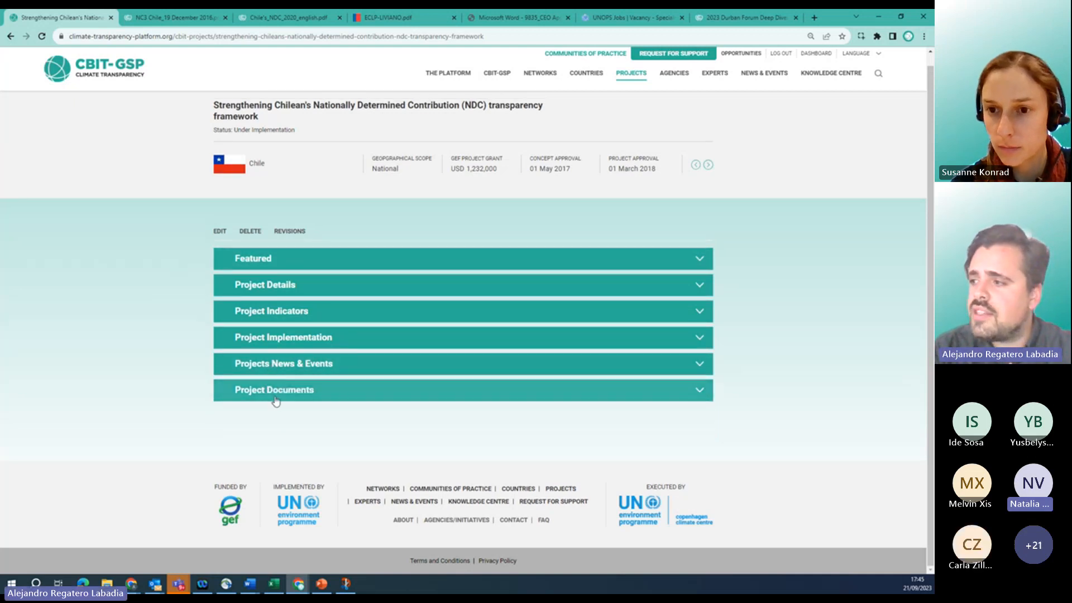
pyautogui.click(275, 391)
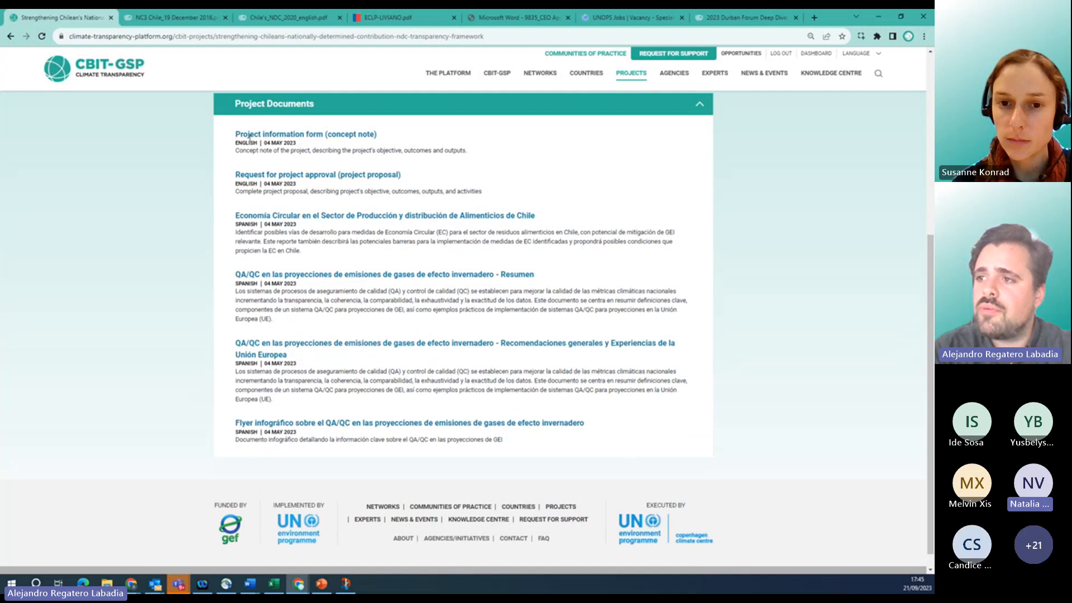
pyautogui.scroll(1, 211, 279)
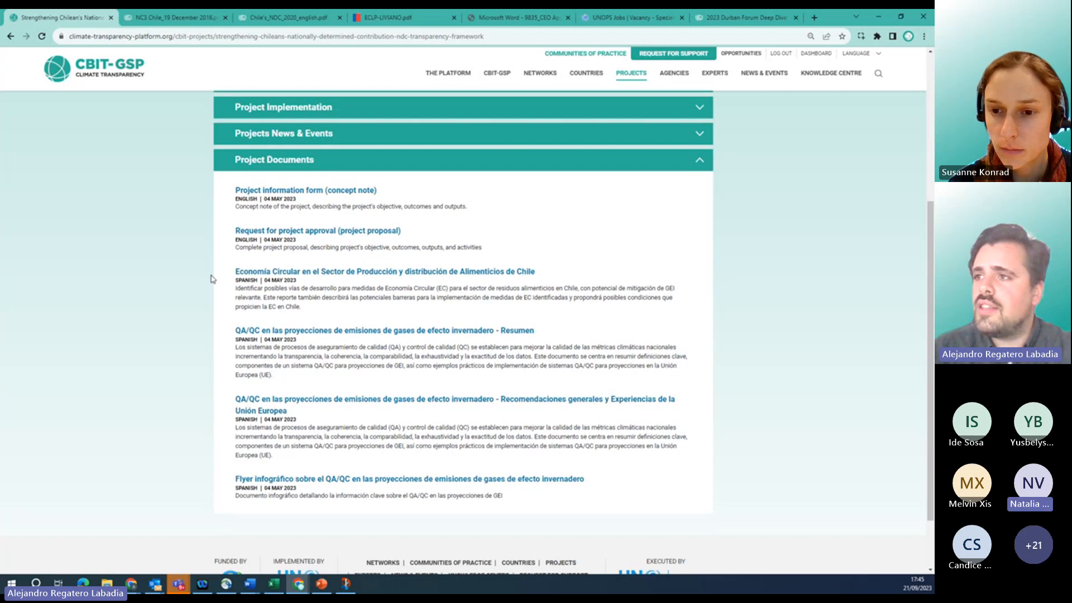
pyautogui.click(287, 160)
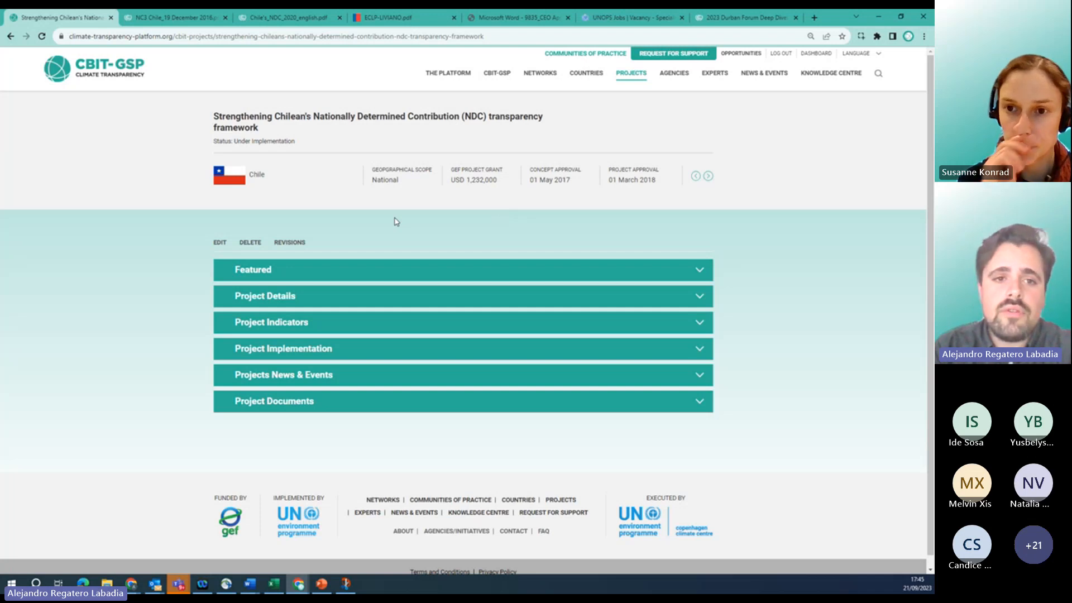
pyautogui.click(289, 295)
pyautogui.scroll(-3, 274, 223)
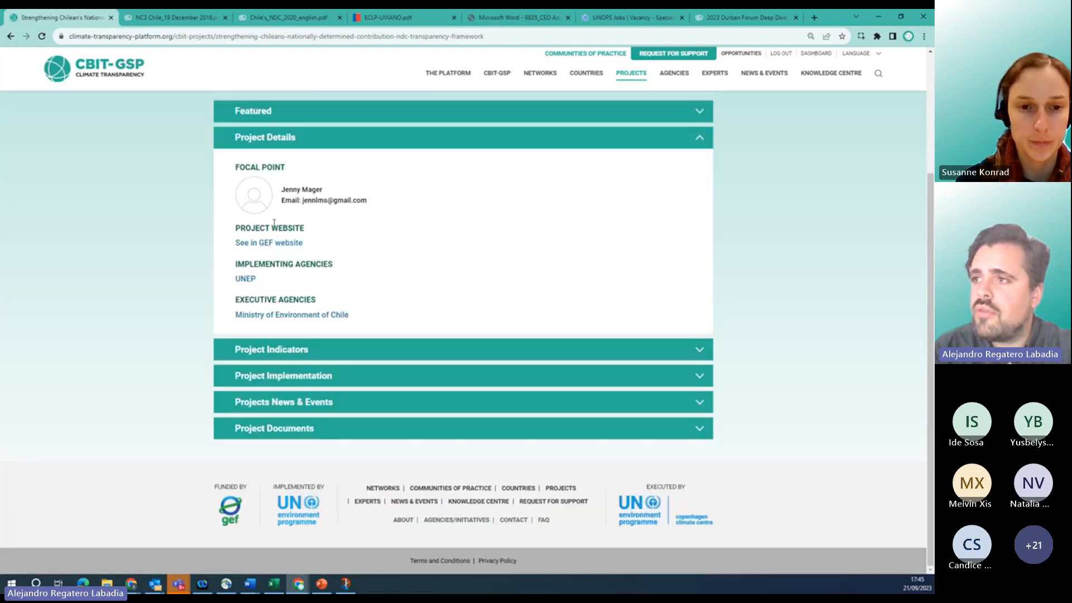
pyautogui.click(269, 140)
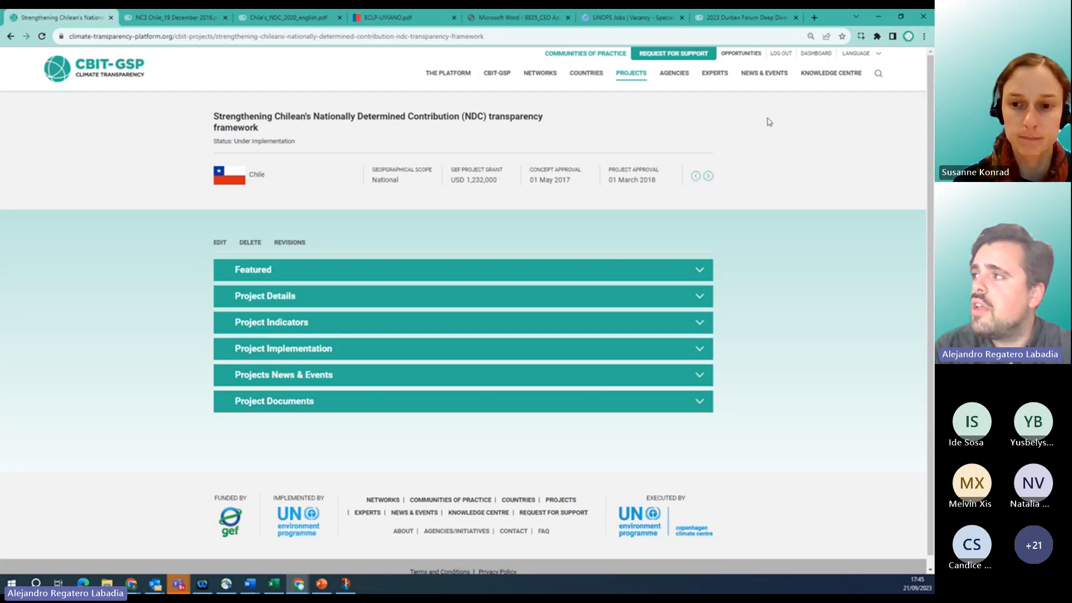
# Filter the dashboard's CBIT Project Management list by the search term 'chile'.
pyautogui.click(817, 55)
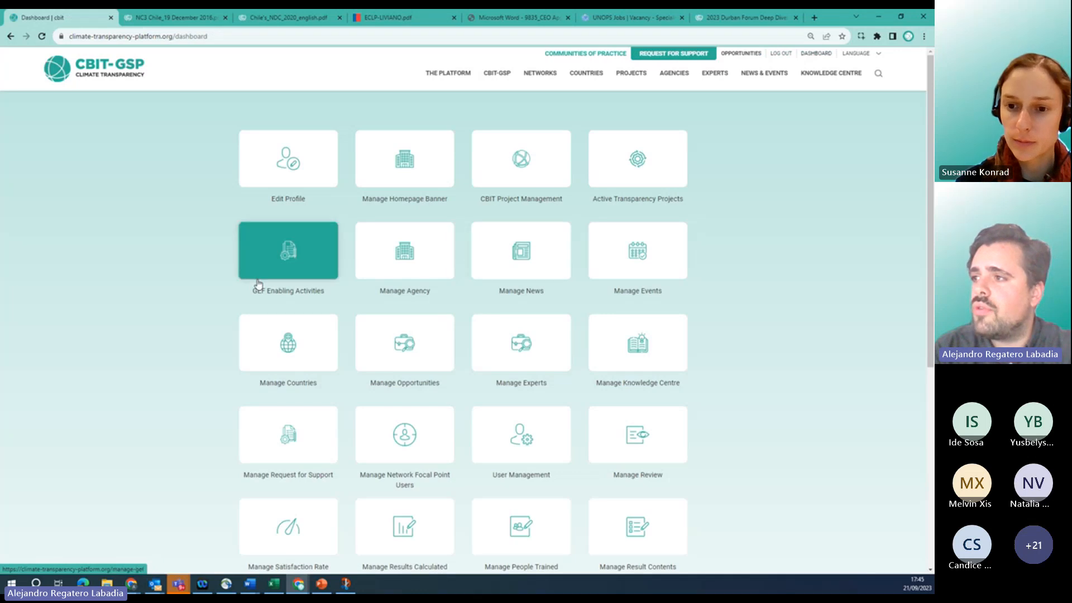
pyautogui.click(531, 163)
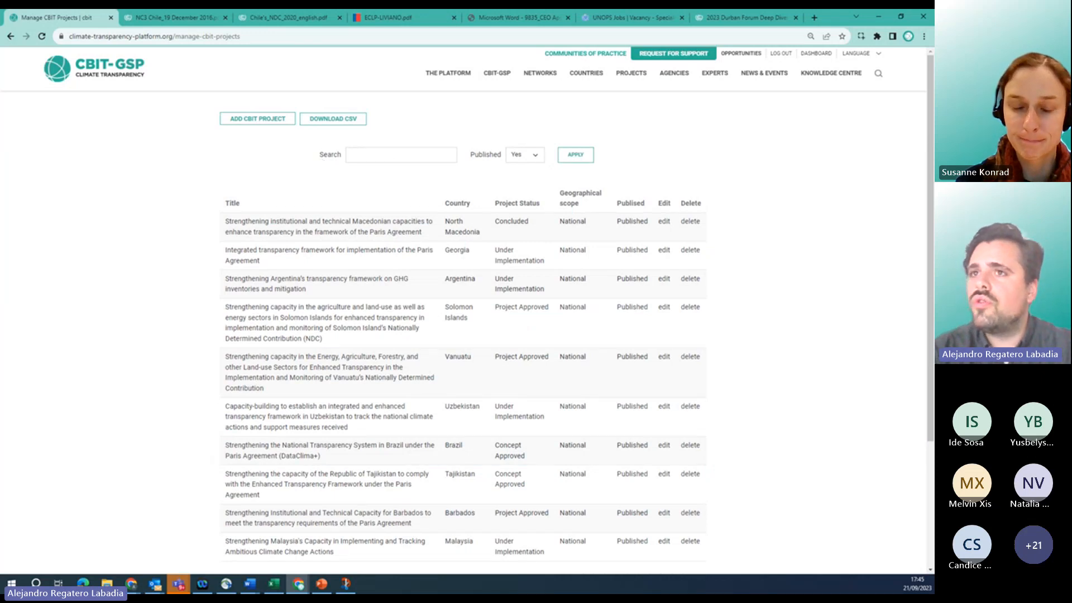
pyautogui.click(11, 36)
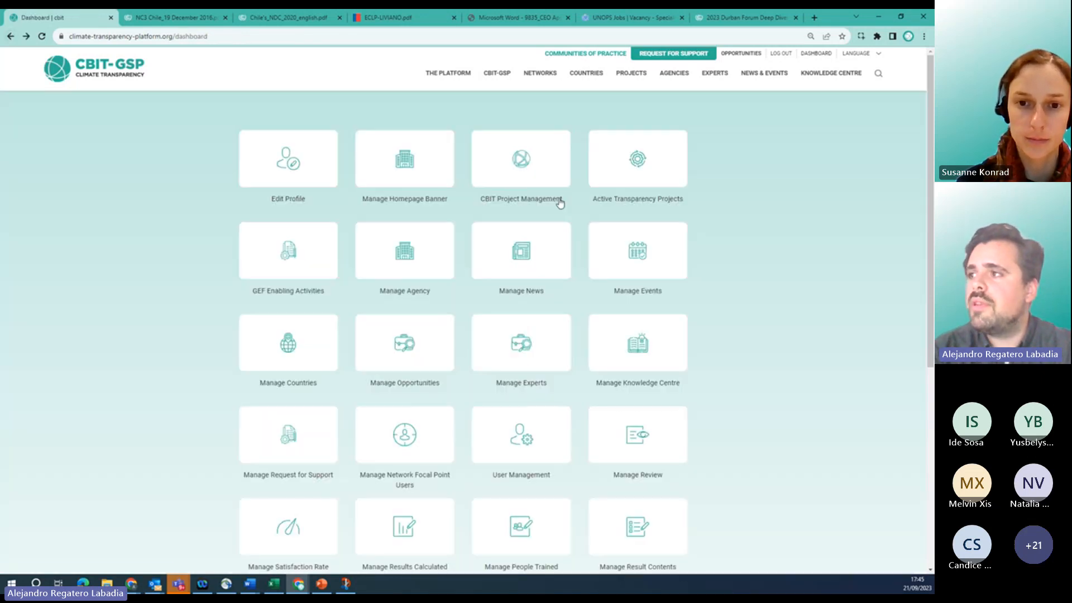
pyautogui.click(529, 169)
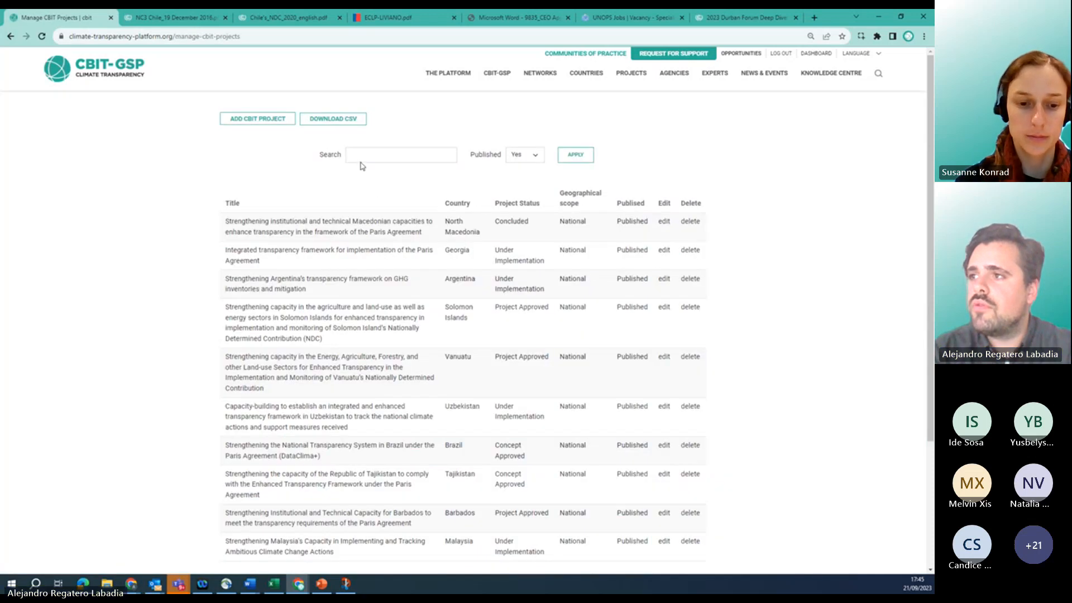
pyautogui.click(360, 154)
pyautogui.write('chile')
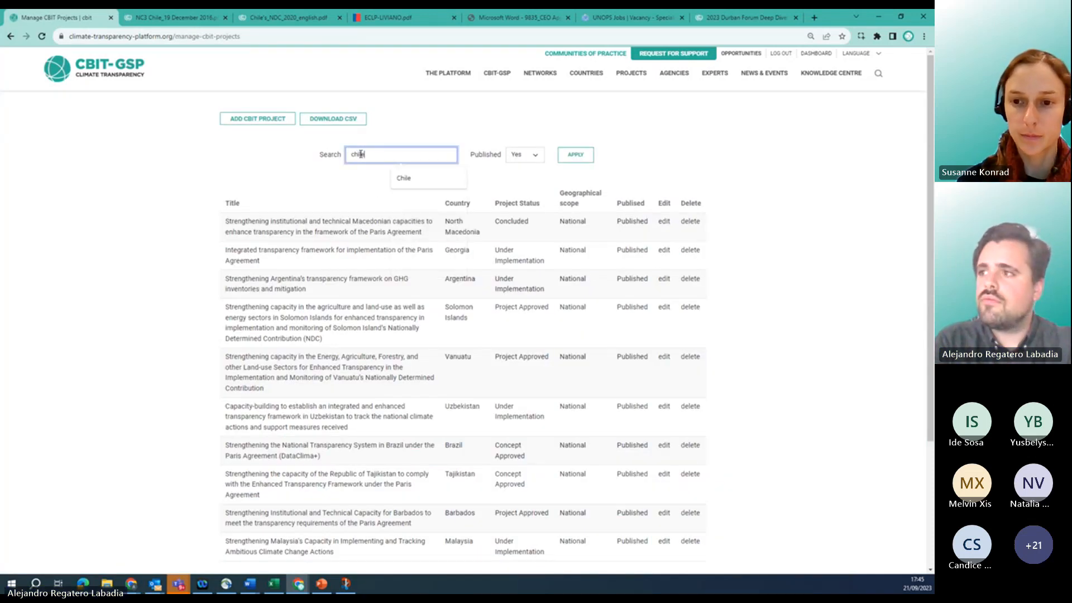
pyautogui.press('Return')
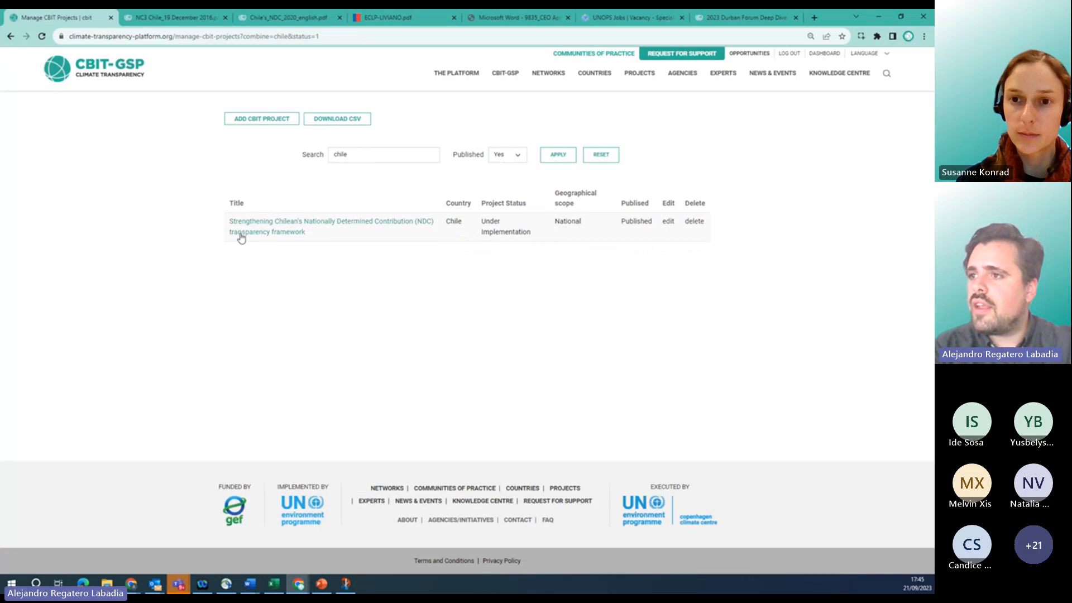
# Open the Chile project's edit form and choose the Spanish speaking Latin America and the Caribbean transparency network.
pyautogui.click(671, 225)
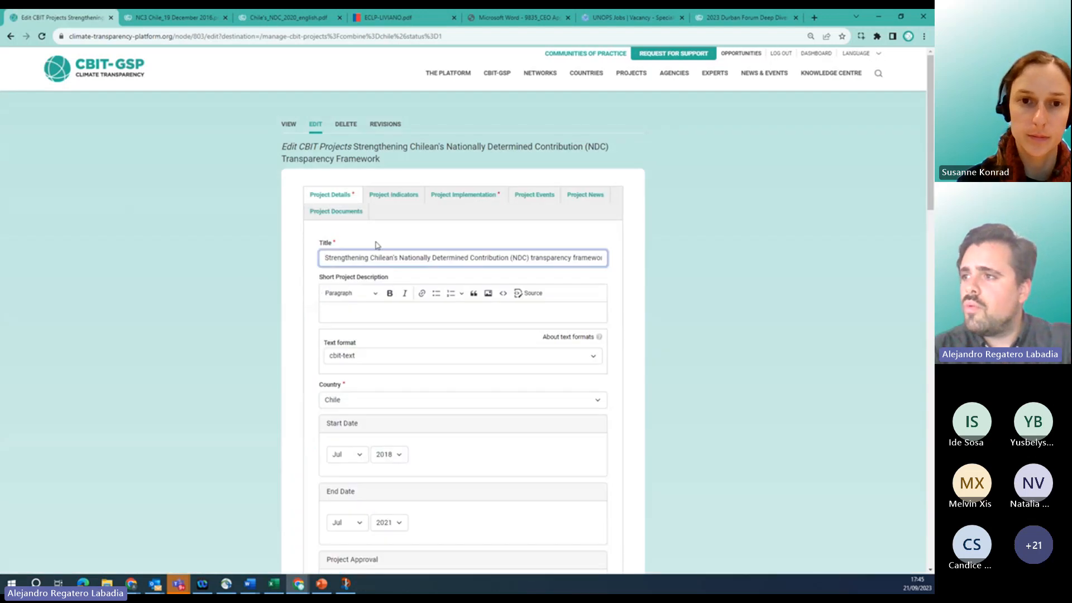
pyautogui.scroll(-4, 295, 245)
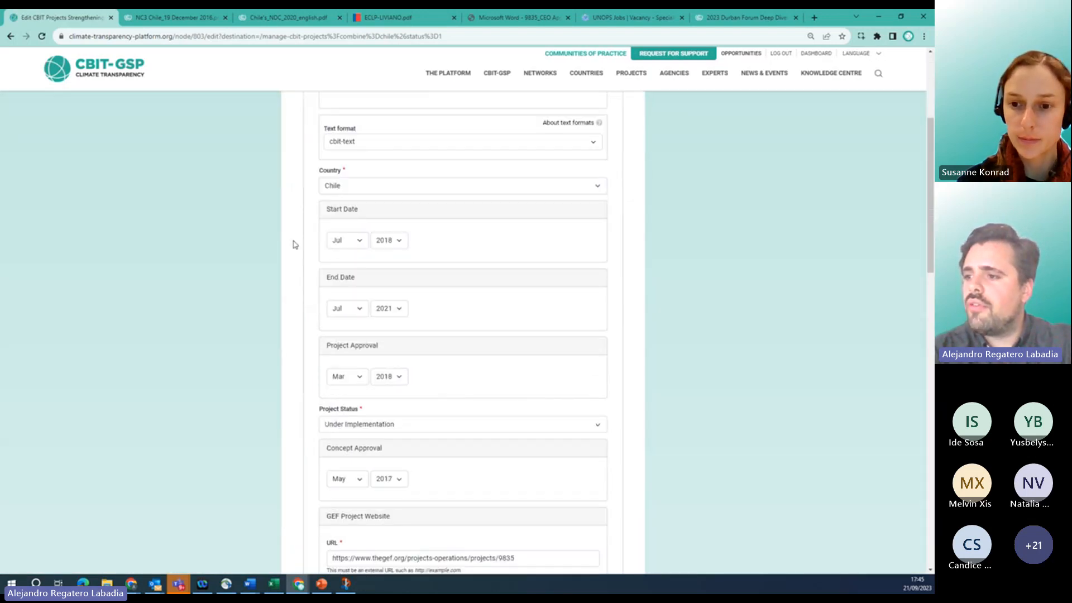
pyautogui.scroll(-7, 295, 245)
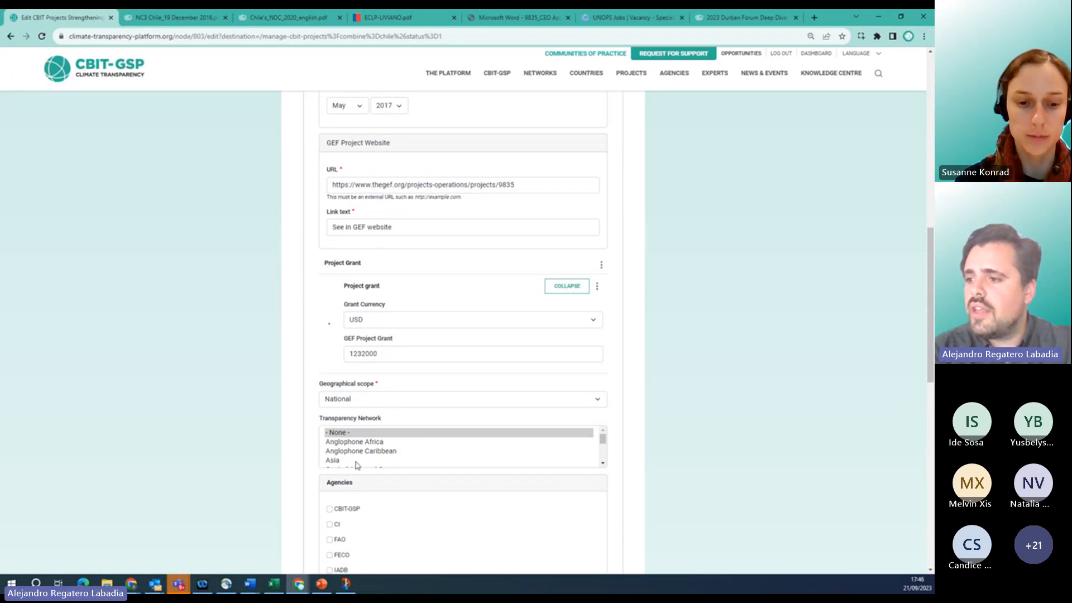
pyautogui.scroll(-2, 342, 447)
pyautogui.scroll(2, 342, 446)
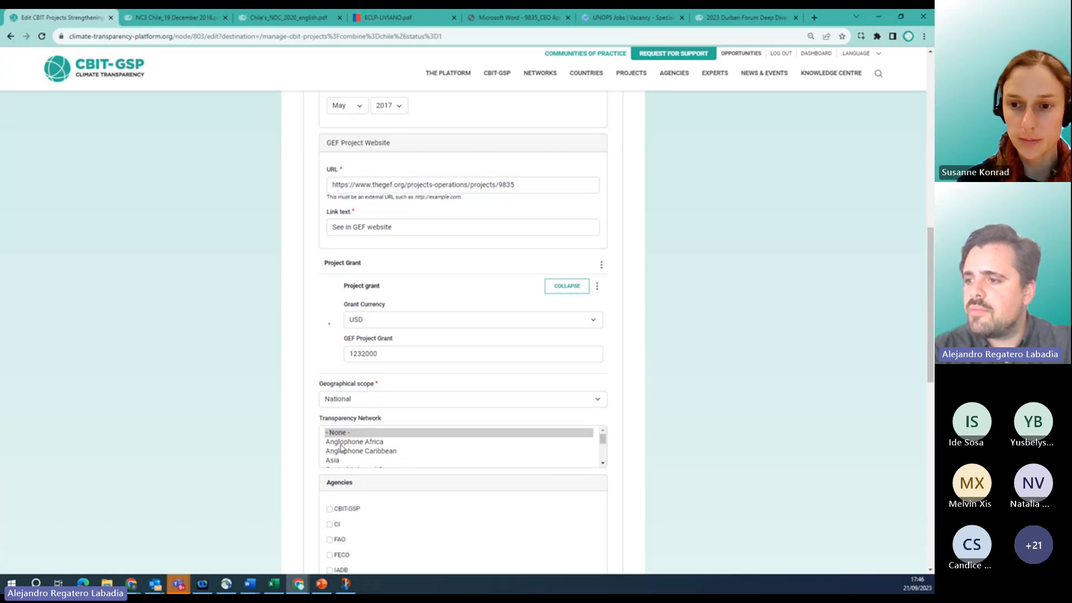
pyautogui.scroll(-1, 341, 447)
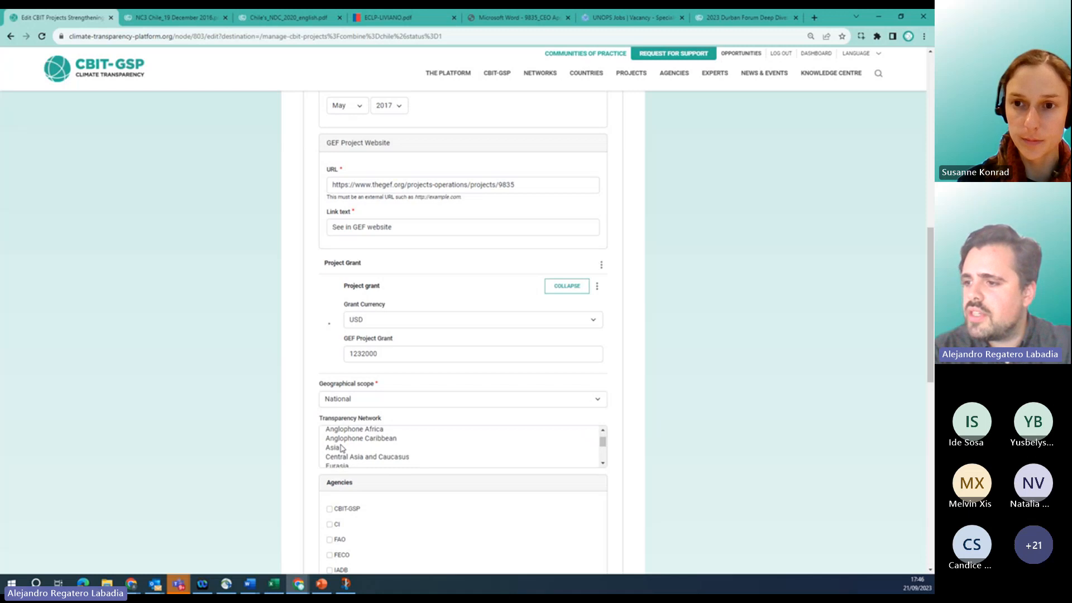
pyautogui.scroll(-5, 342, 448)
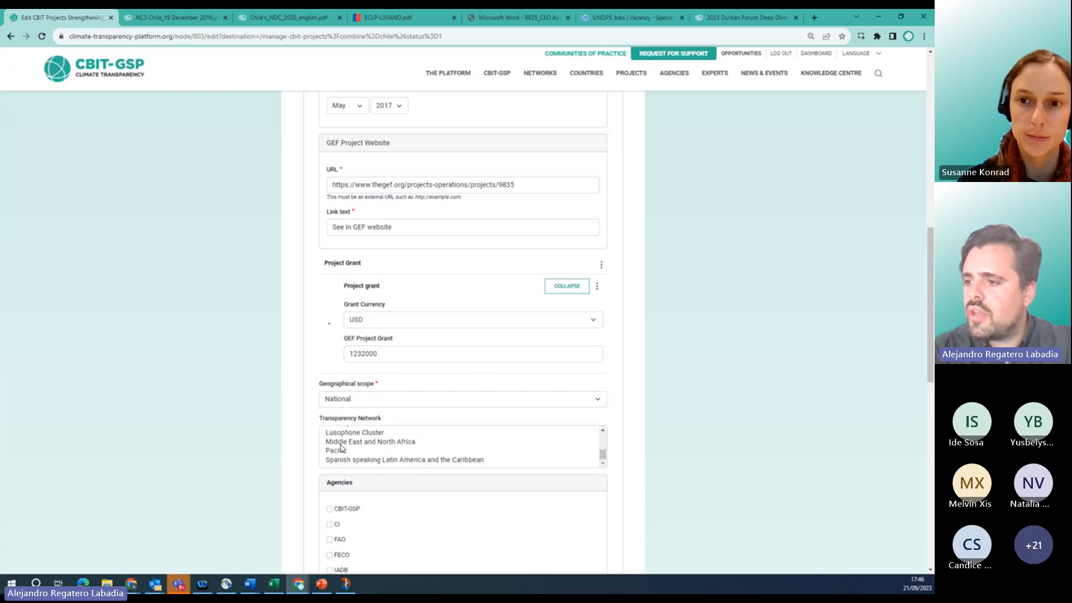
pyautogui.click(362, 459)
# Tick Americas as the project's region.
pyautogui.scroll(-1, 274, 461)
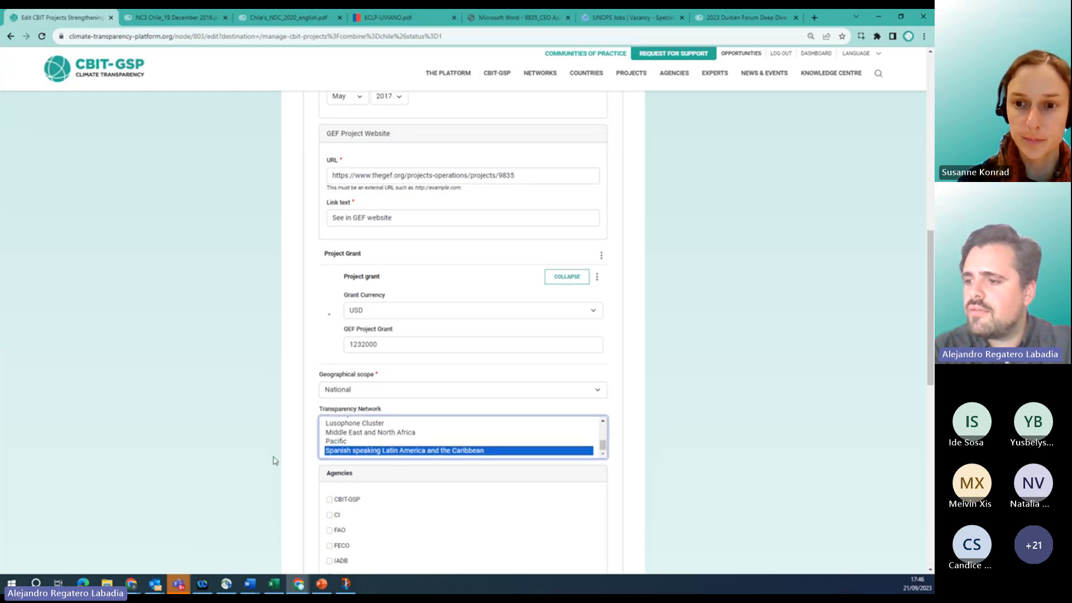
pyautogui.scroll(-5, 274, 460)
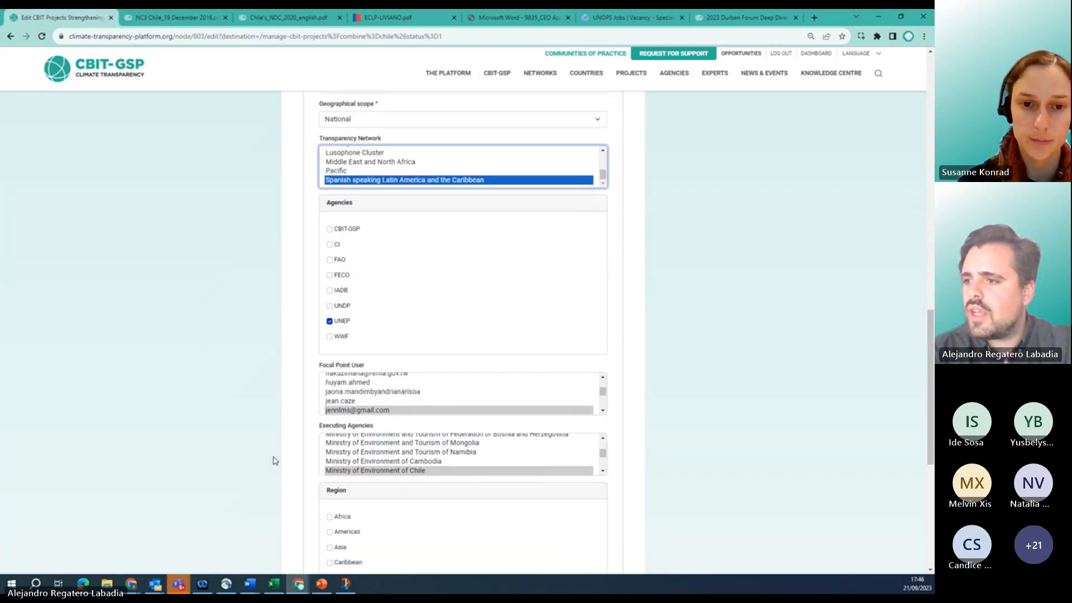
pyautogui.scroll(-4, 289, 490)
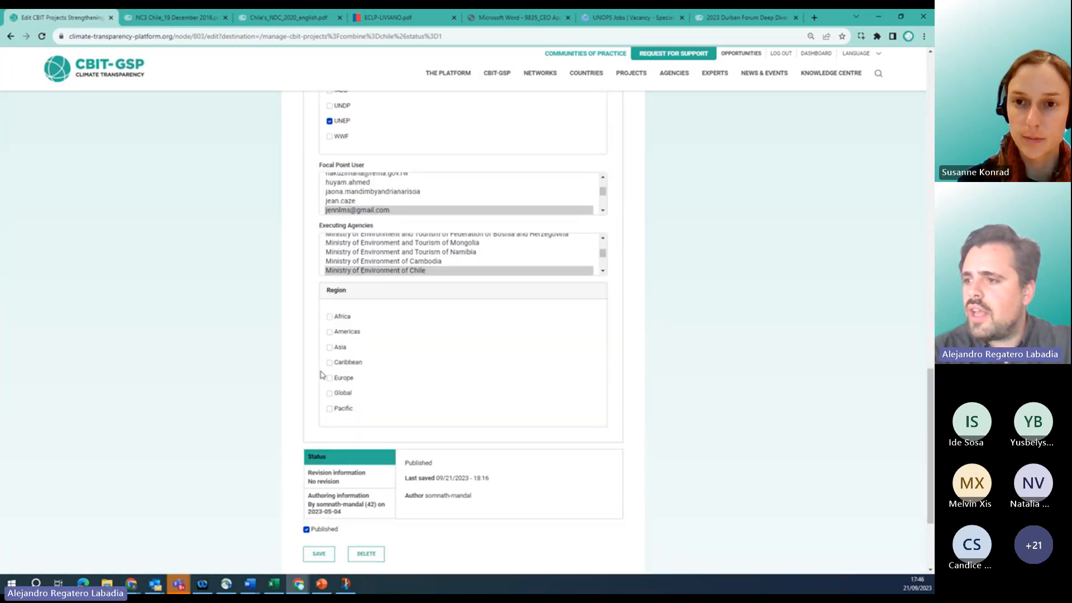
pyautogui.click(330, 332)
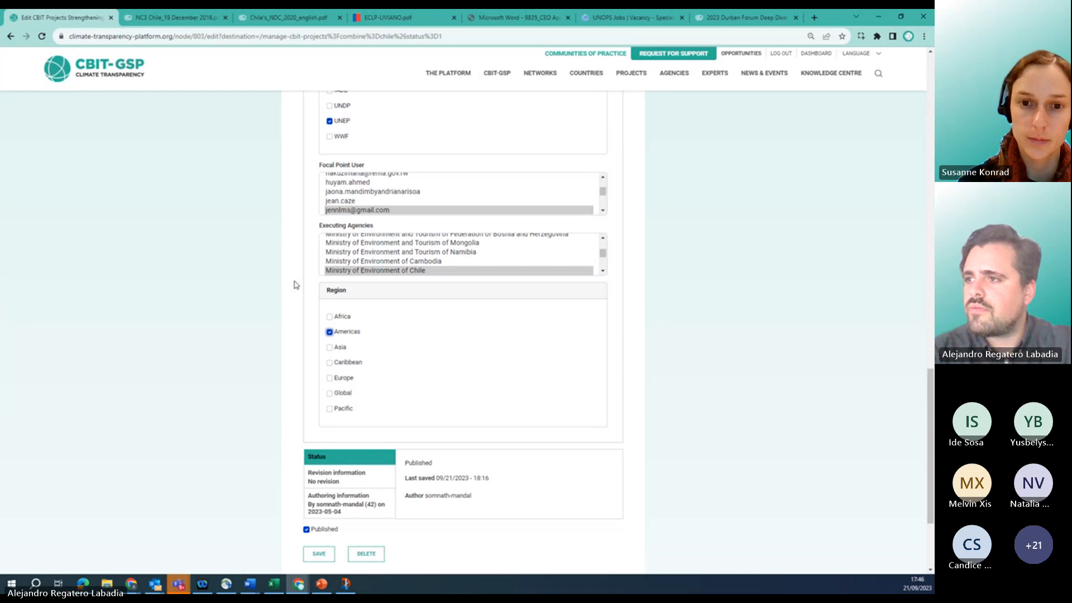
pyautogui.scroll(19, 296, 285)
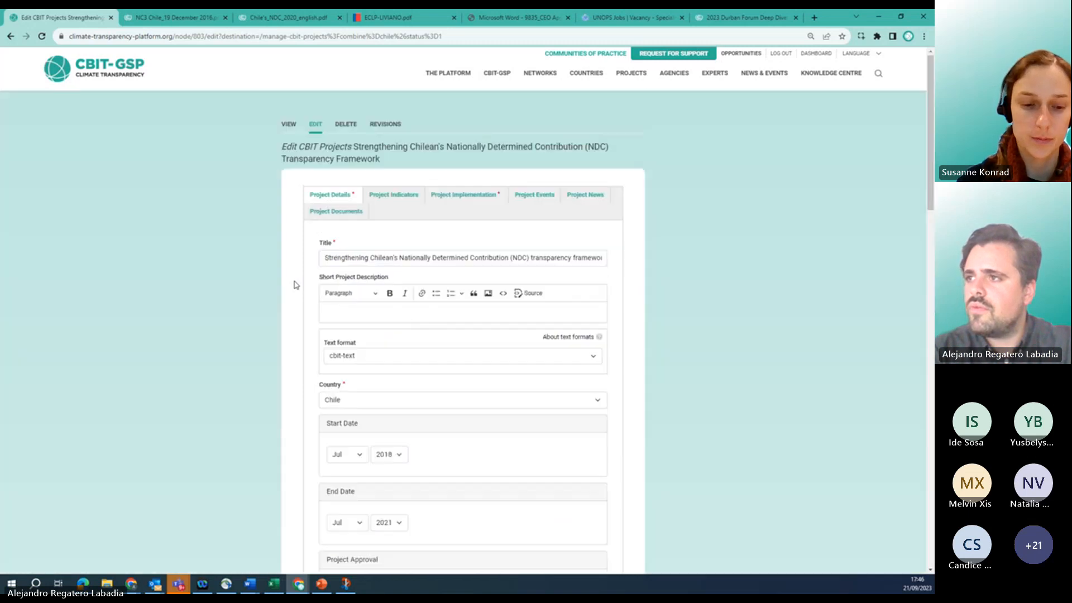
# Open Project Indicators and review the four existing indicators, each at baseline 0.
pyautogui.click(401, 198)
pyautogui.scroll(-2, 383, 244)
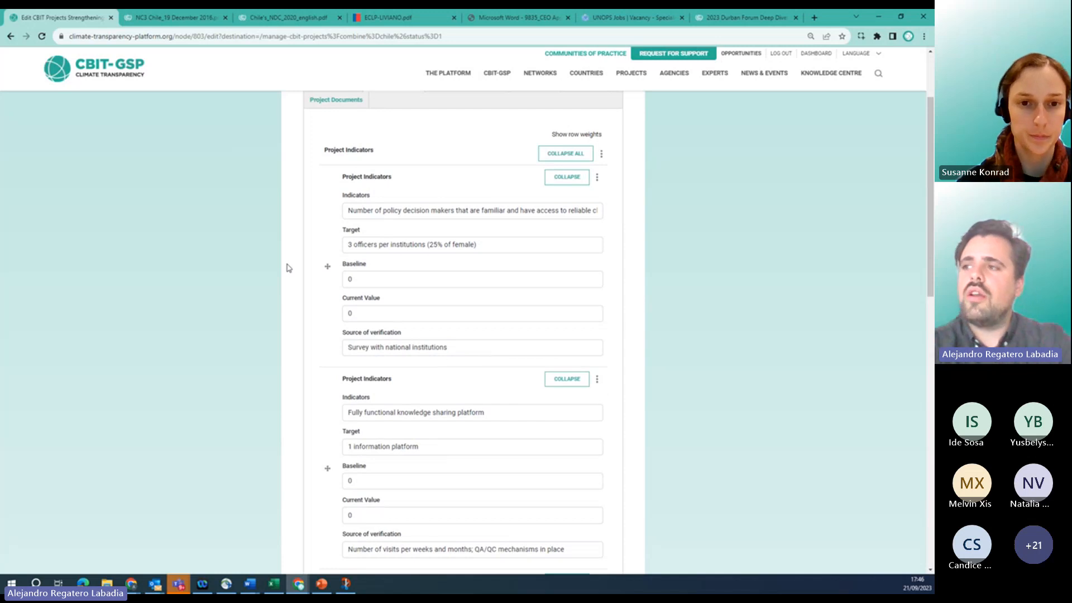
pyautogui.scroll(-1, 288, 268)
pyautogui.scroll(-3, 287, 268)
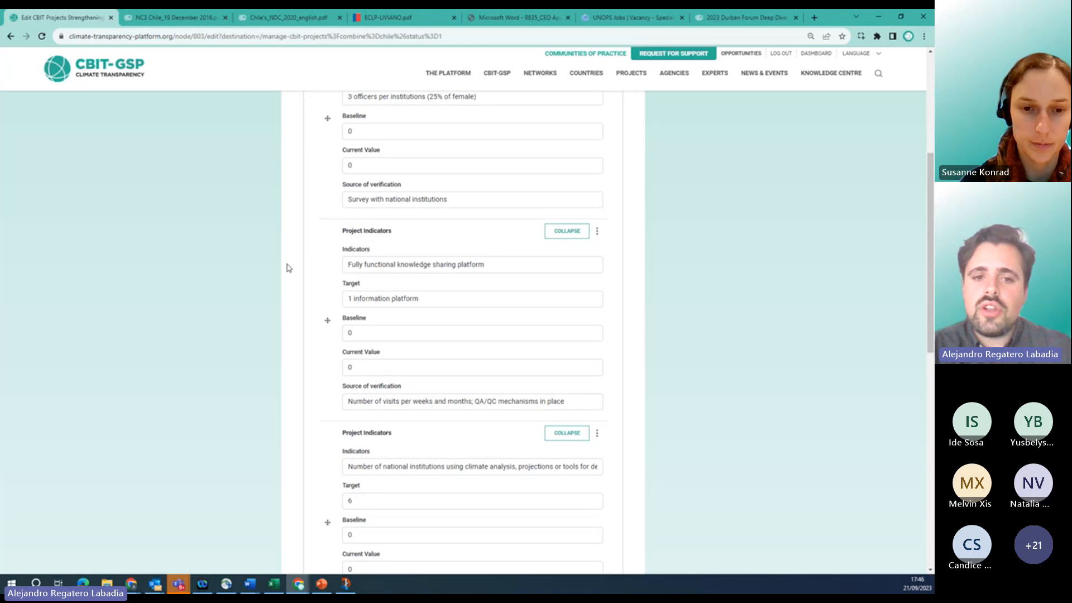
pyautogui.scroll(-8, 288, 268)
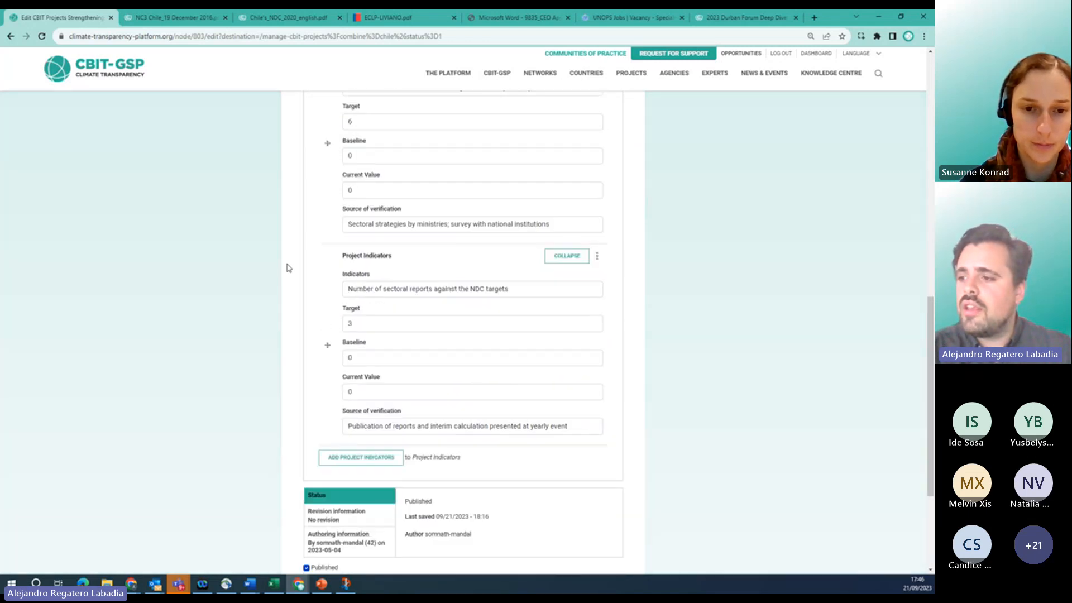
pyautogui.scroll(-2, 288, 268)
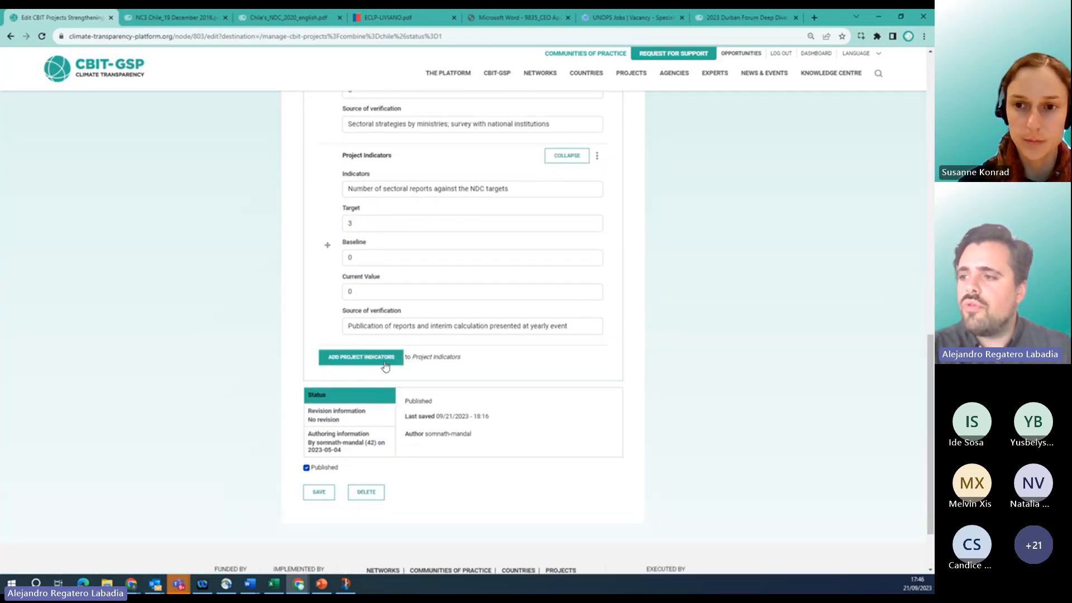
# Add a new project indicator and paste the climate finance sources description copied from Word.
pyautogui.click(385, 363)
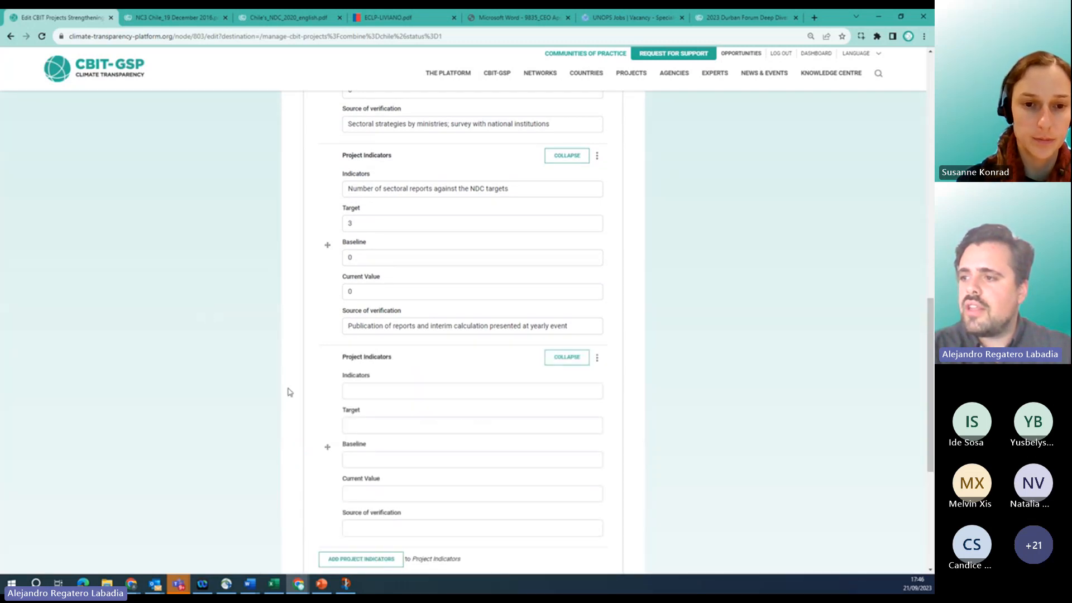
pyautogui.scroll(-2, 289, 392)
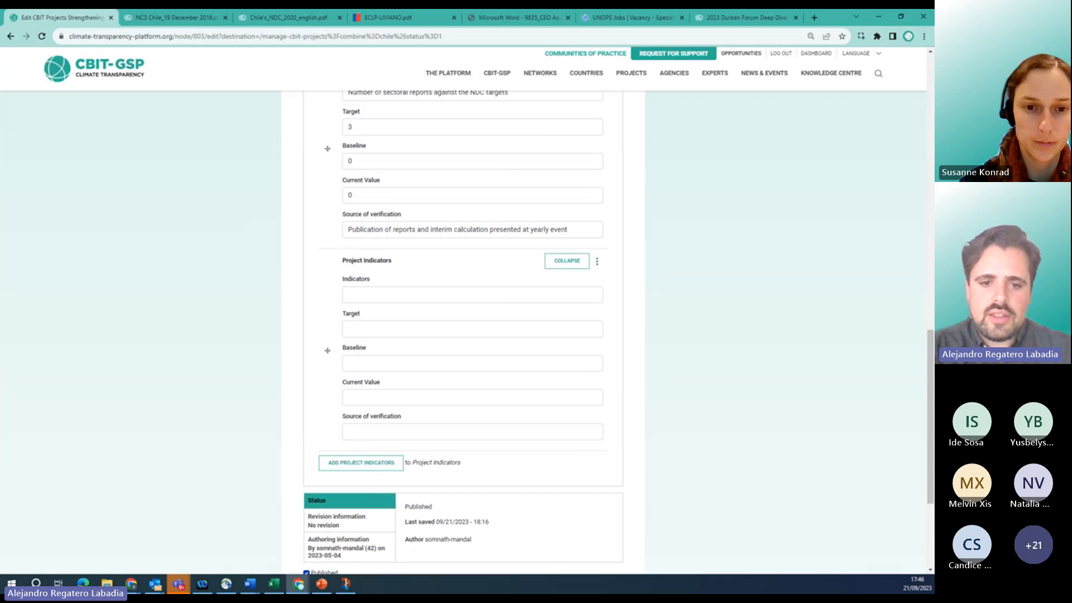
pyautogui.hotkey('alt', 'Tab')
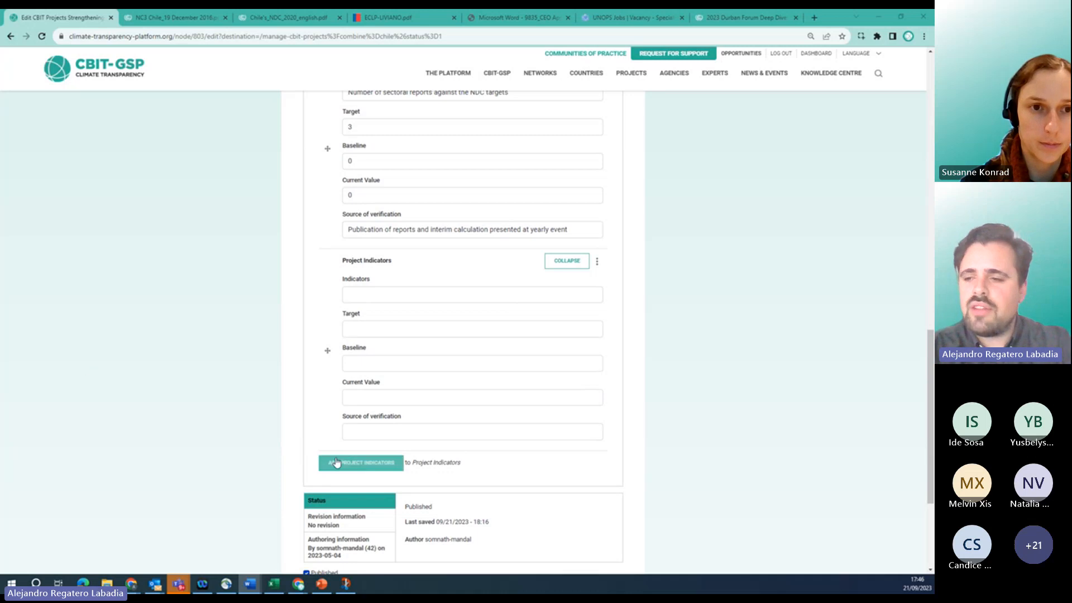
pyautogui.click(392, 294)
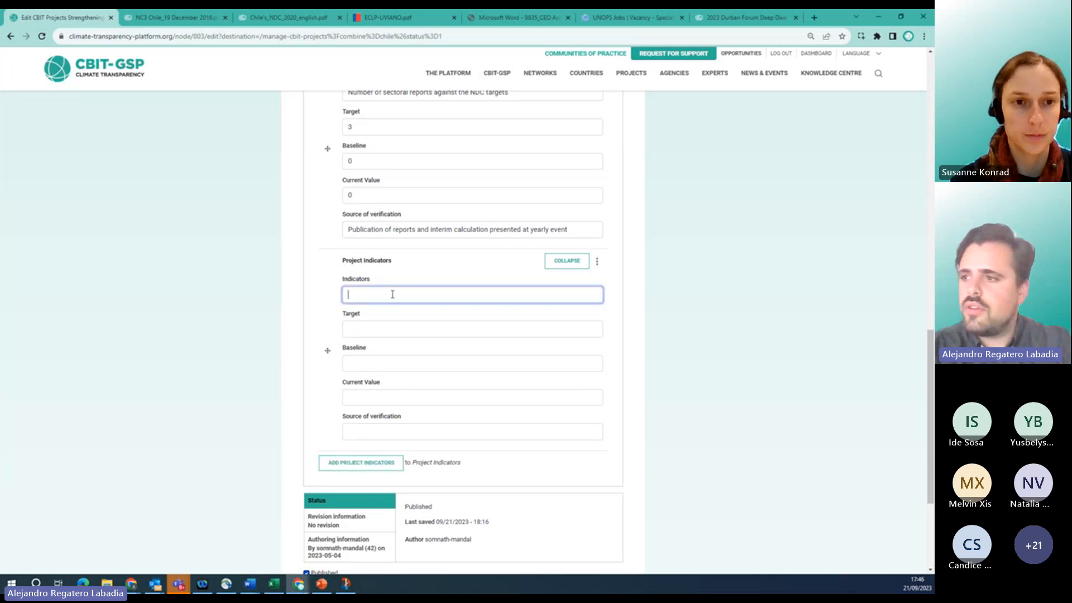
pyautogui.write('Number of institutional sources from which climate finance data in being checked')
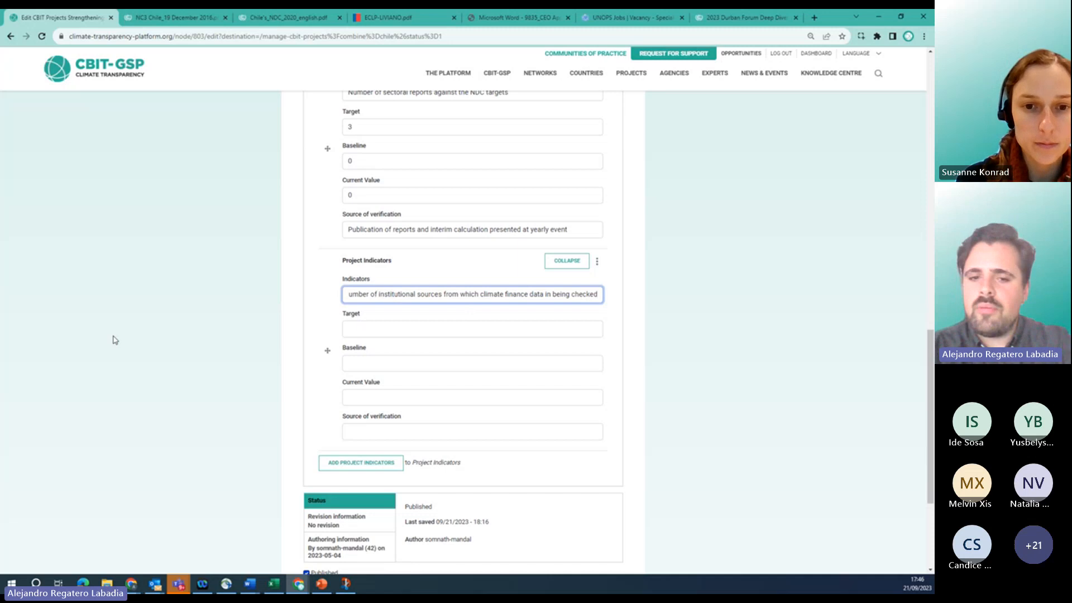
pyautogui.moveTo(363, 294); pyautogui.dragTo(295, 304)
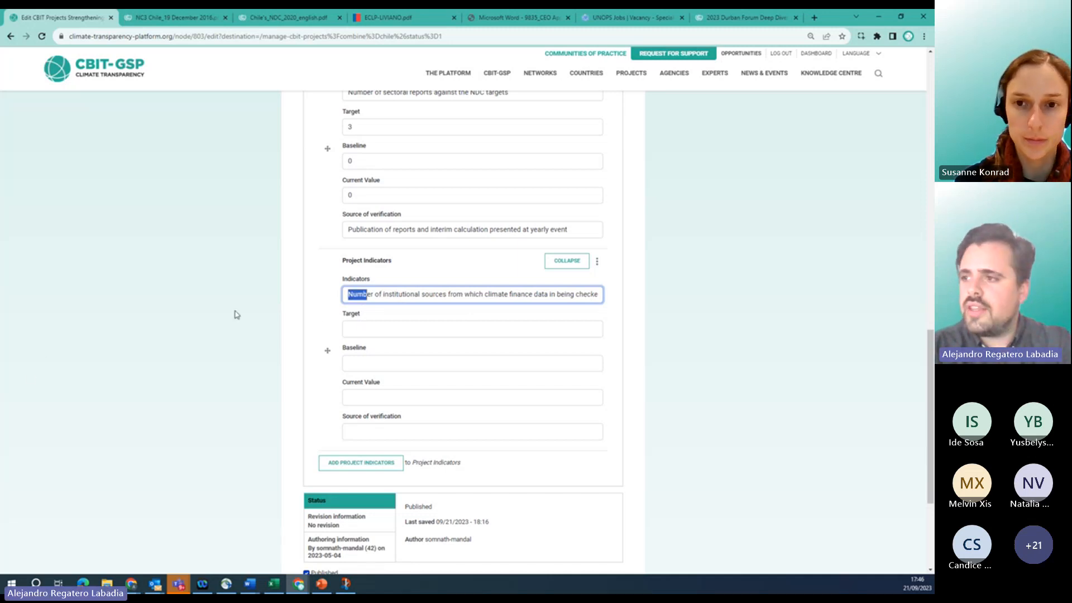
# Give the new indicator target 6, baseline 0 and current value 0.
pyautogui.click(376, 328)
pyautogui.write('6')
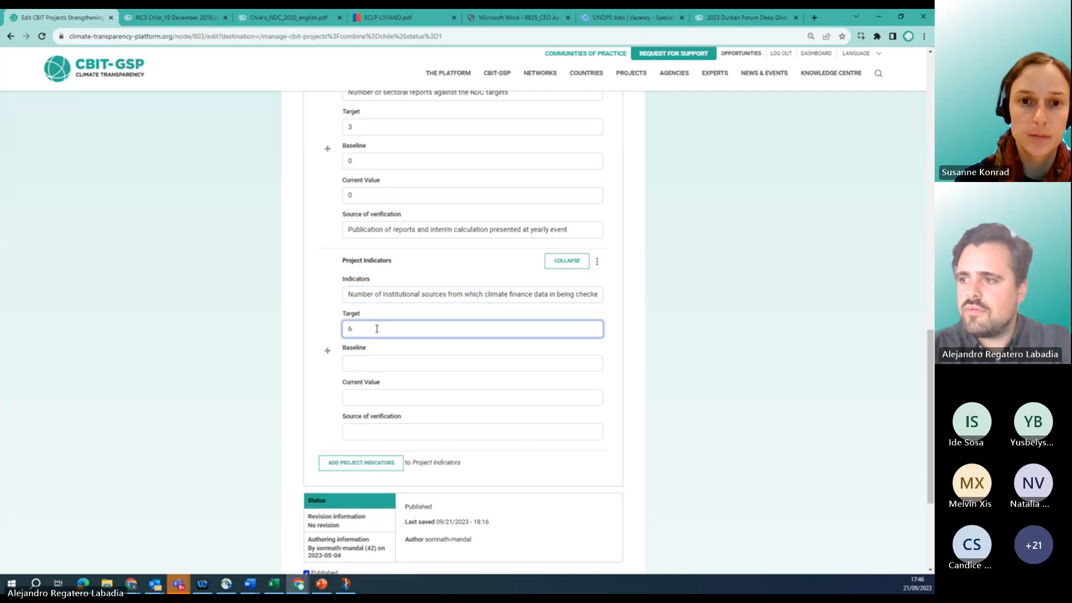
pyautogui.click(364, 360)
pyautogui.write('0')
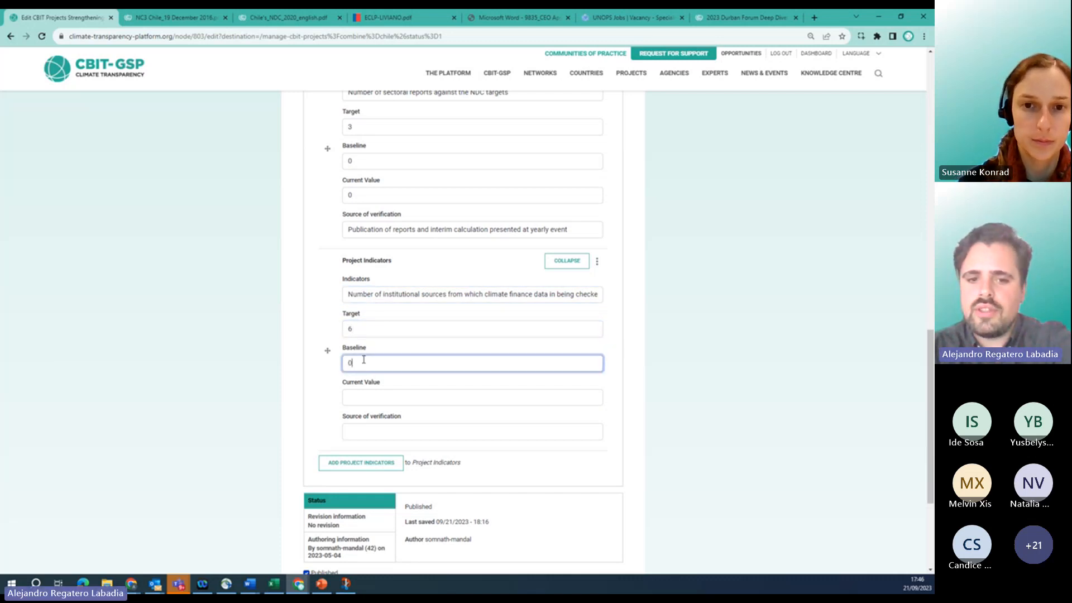
pyautogui.click(363, 394)
pyautogui.write('0')
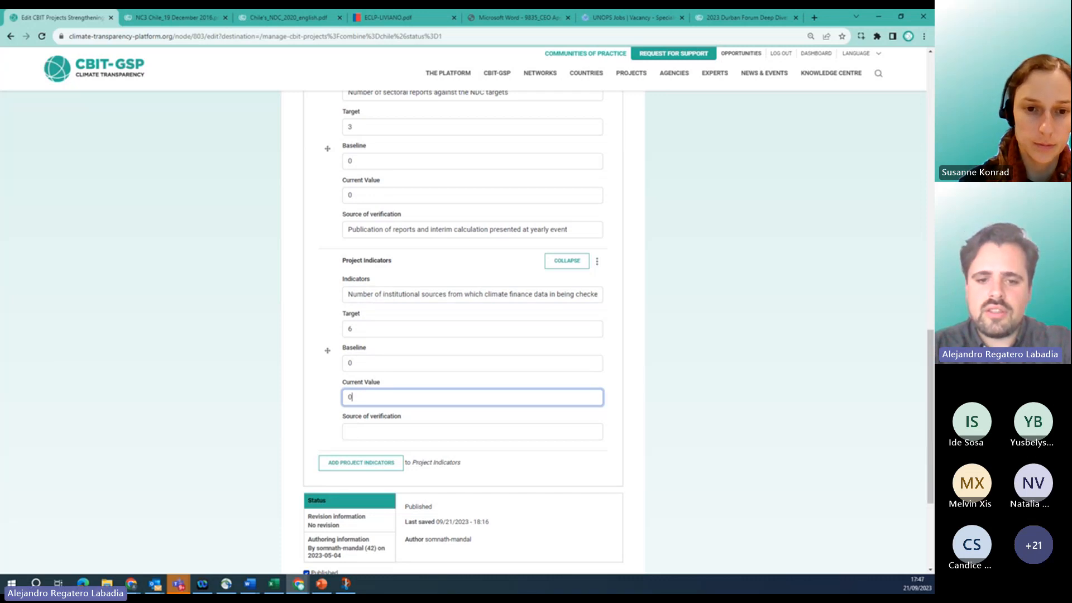
# Paste 'MoUs developed and online reports' as the source of verification, then view Project Implementation.
pyautogui.hotkey('alt', 'Tab')
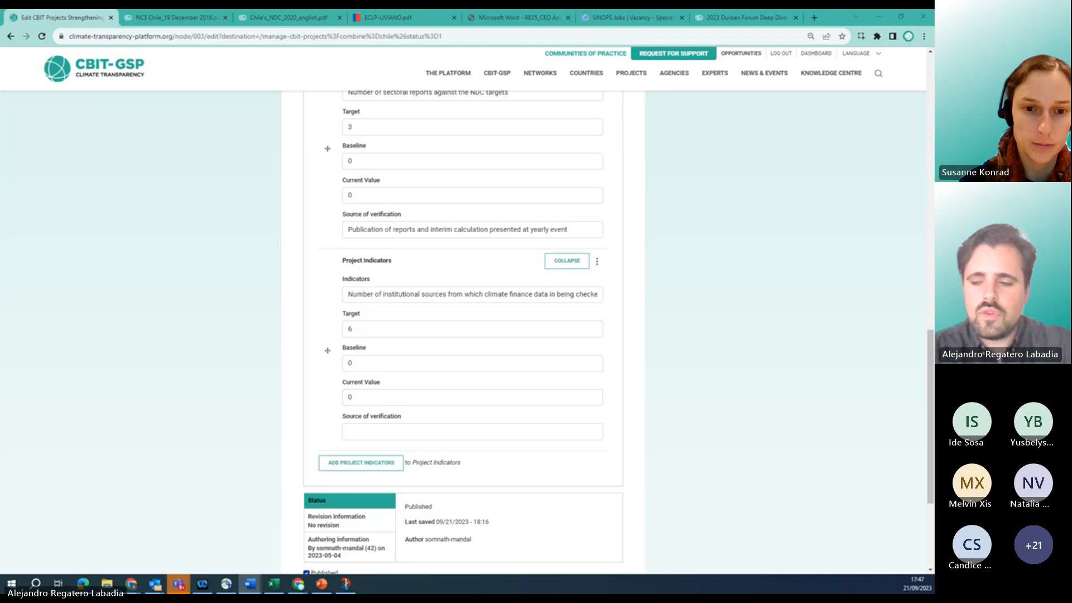
pyautogui.click(439, 433)
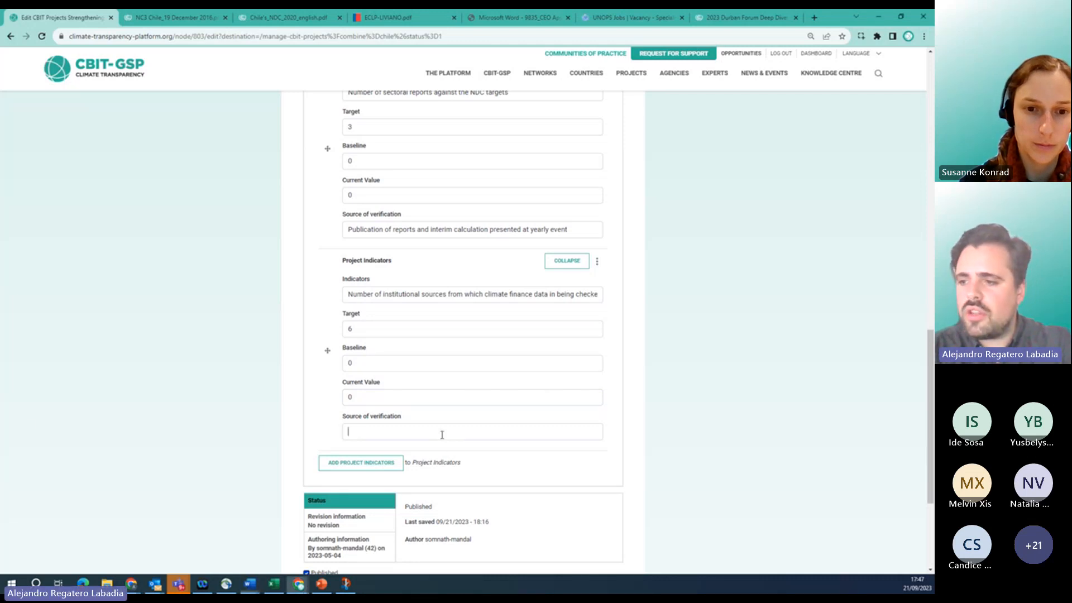
pyautogui.write('MoUs developed and online reports')
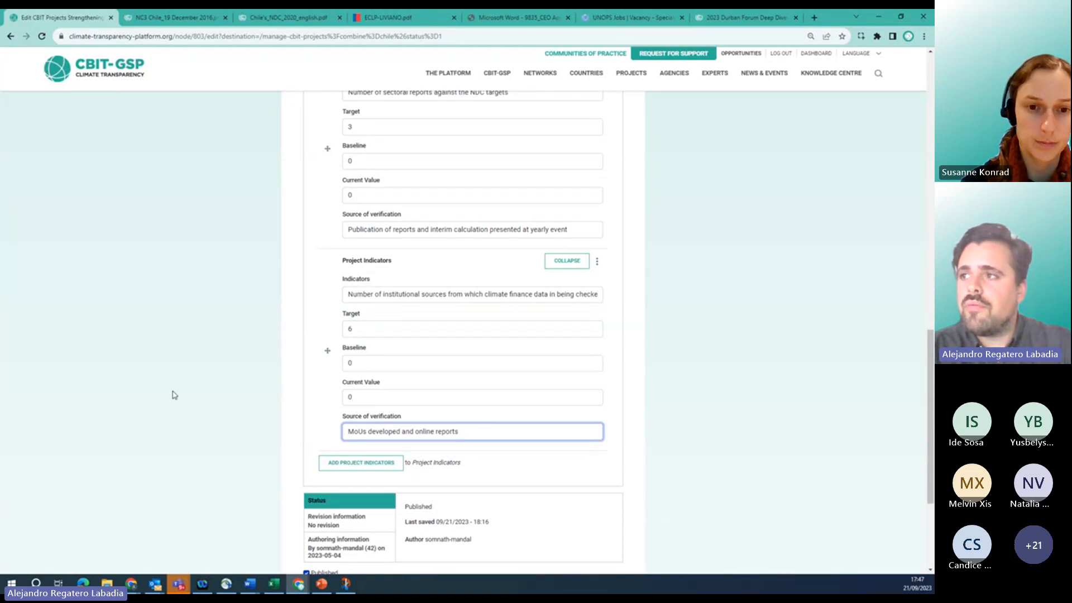
pyautogui.scroll(1, 174, 395)
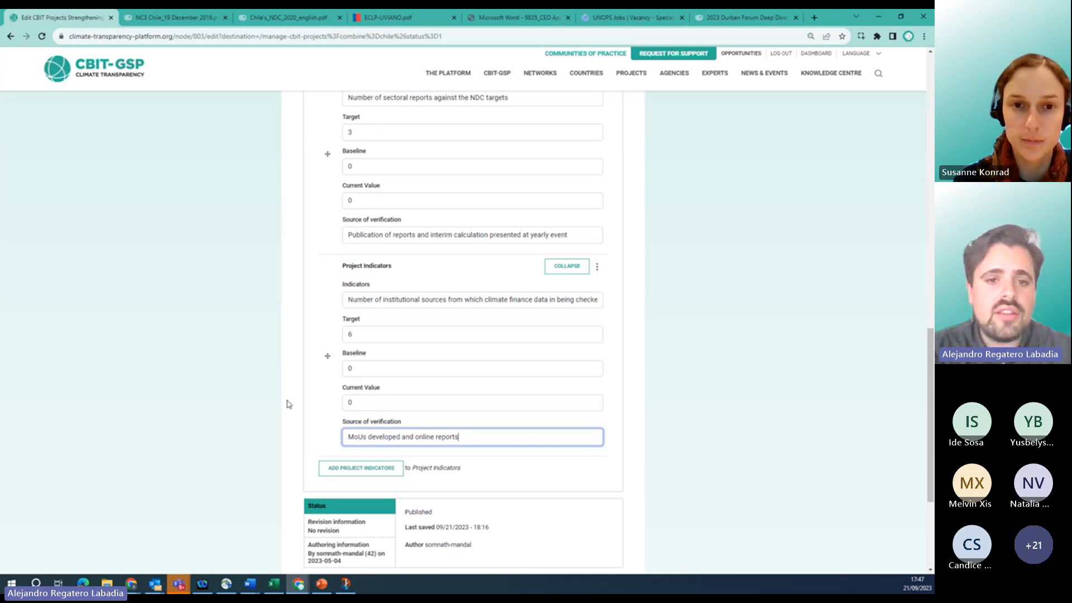
pyautogui.scroll(-1, 286, 403)
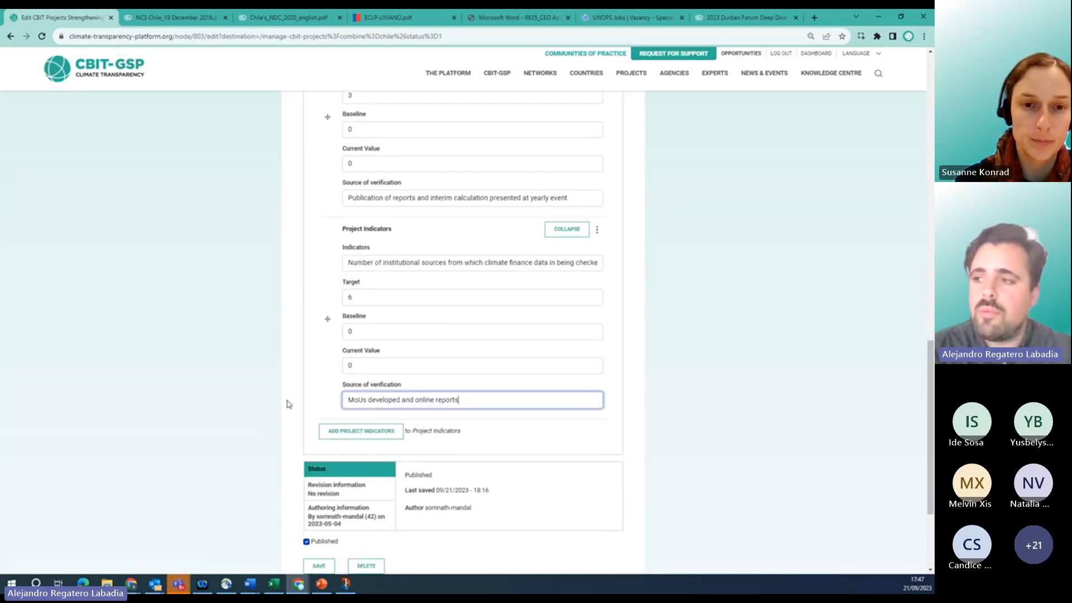
pyautogui.scroll(-3, 287, 404)
pyautogui.scroll(10, 286, 404)
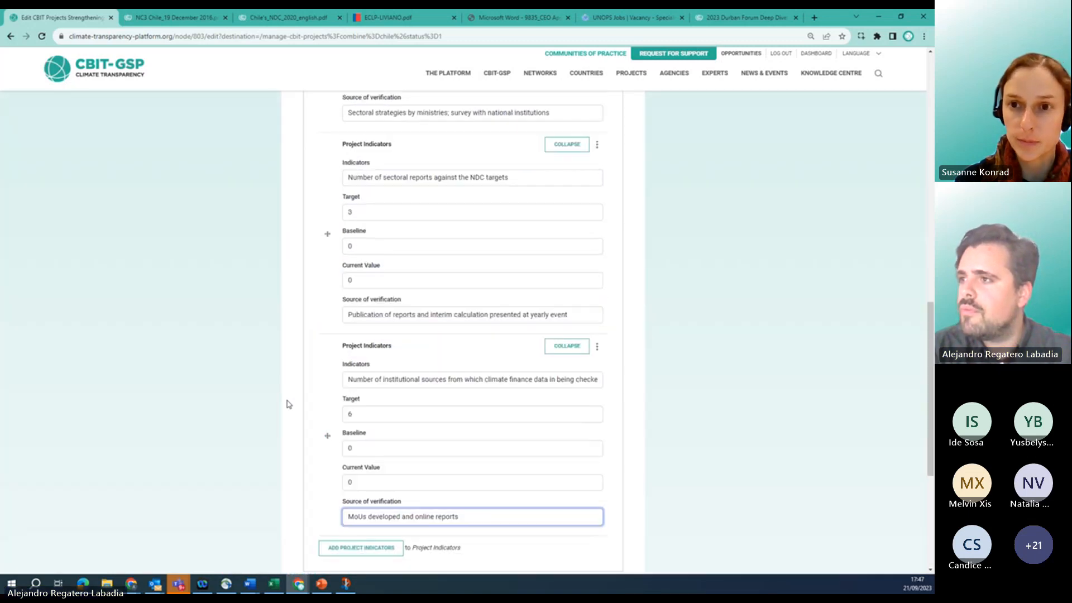
pyautogui.scroll(7, 286, 404)
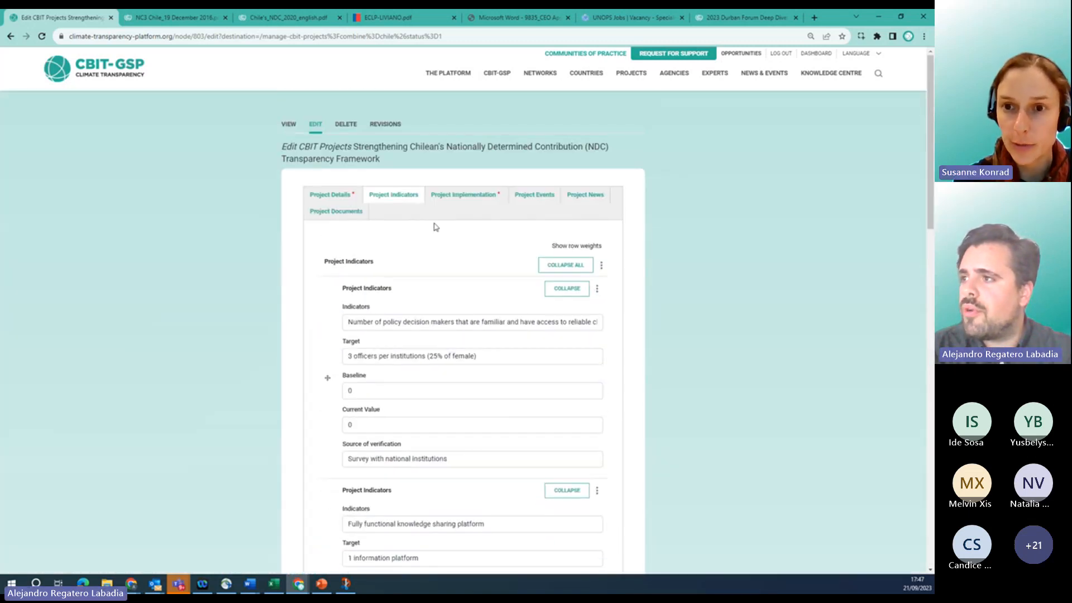
pyautogui.click(456, 196)
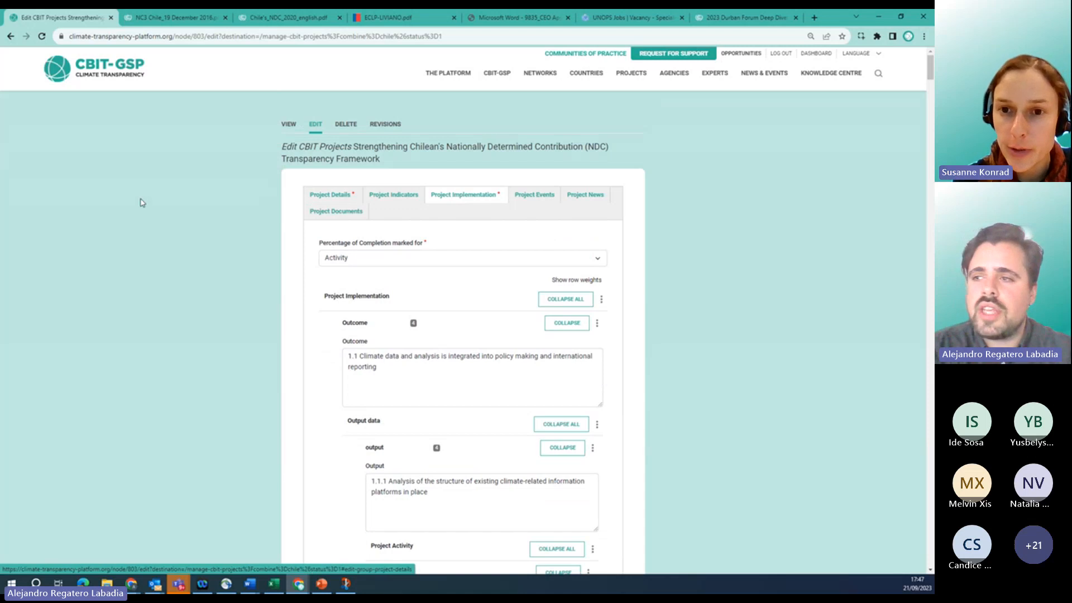
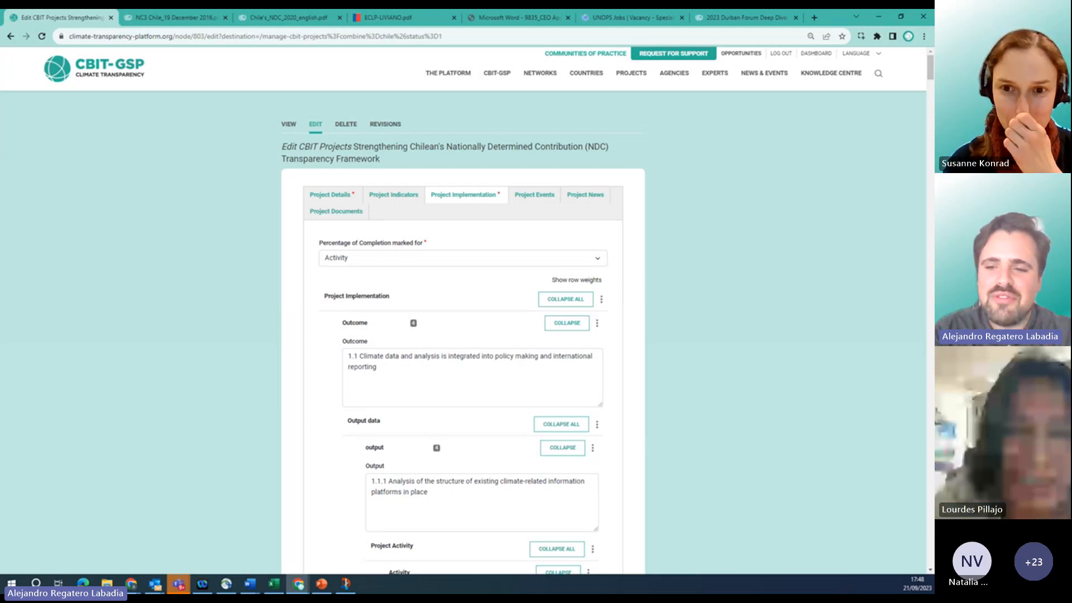
# Review the Project Implementation tab and open the 'Percentage of Completion marked for' dropdown (Outcome, Output, Activity).
pyautogui.scroll(-1, 297, 244)
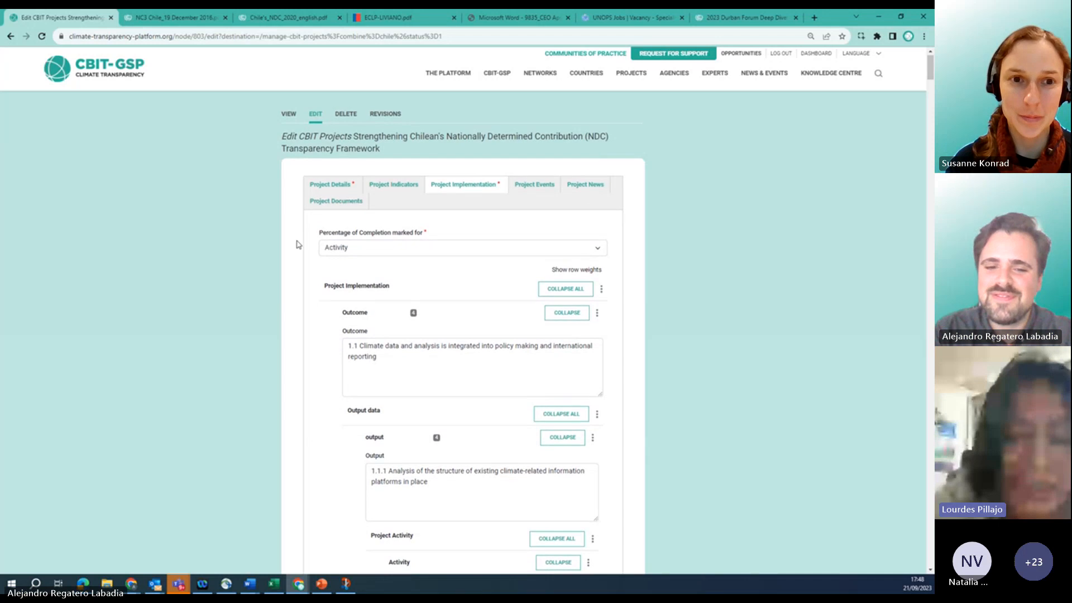
pyautogui.scroll(-1, 297, 244)
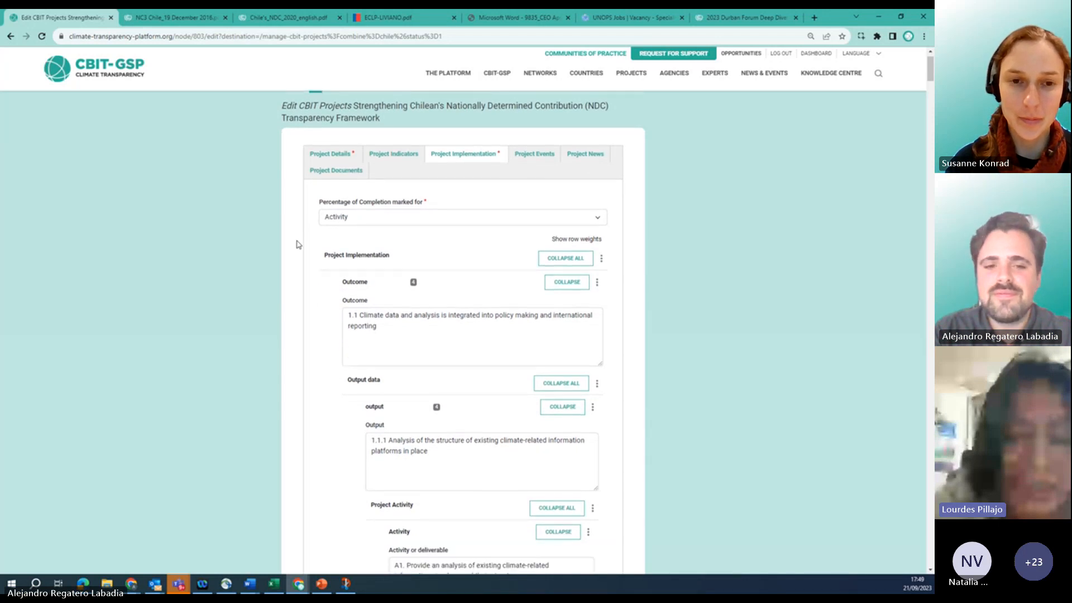
pyautogui.scroll(-2, 297, 244)
pyautogui.scroll(-2, 297, 244)
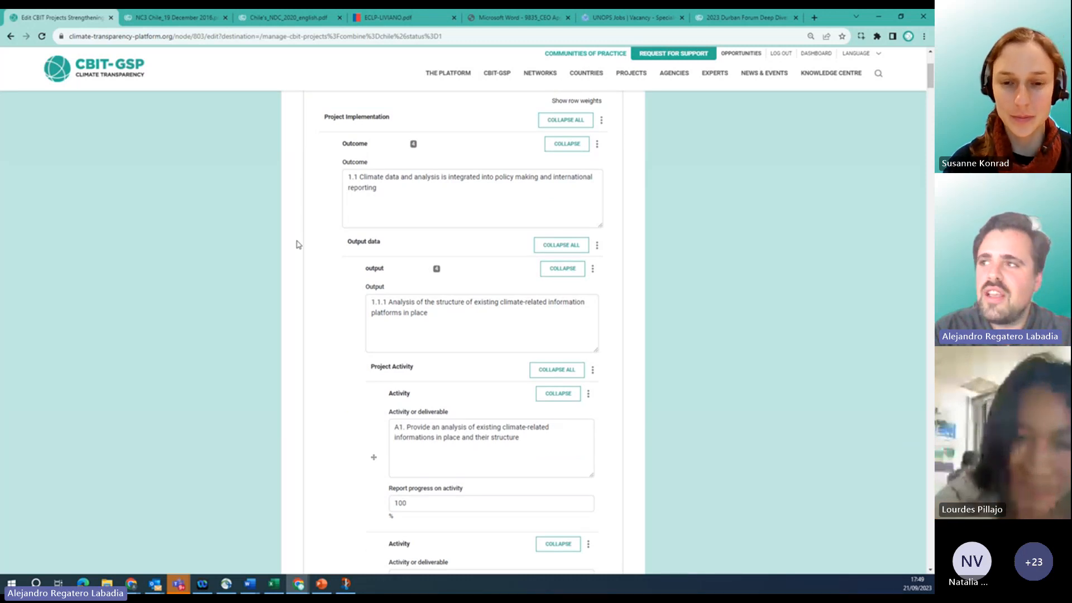
pyautogui.scroll(3, 296, 244)
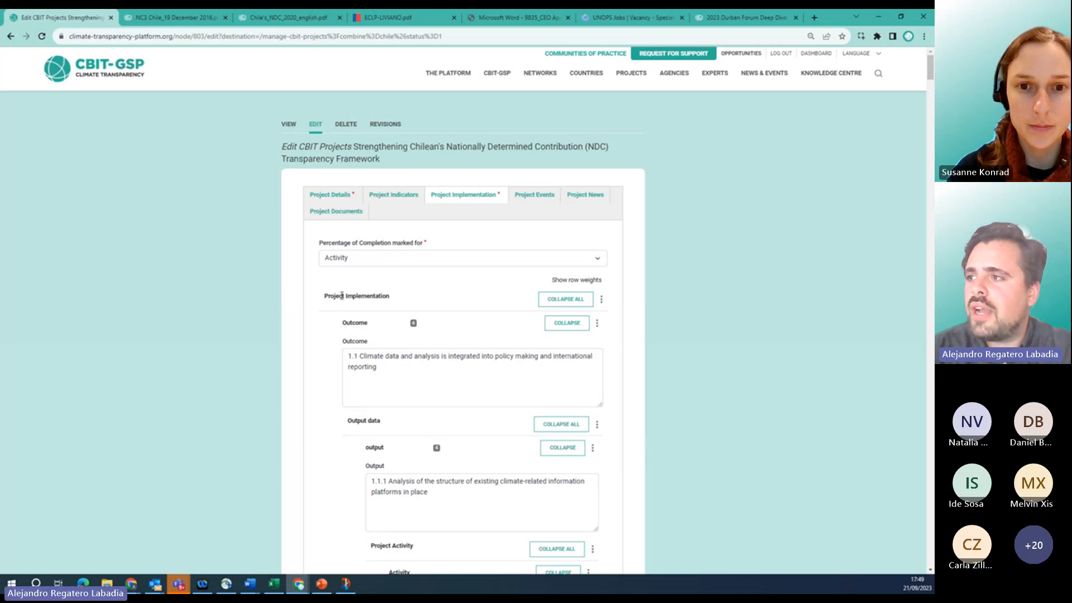
pyautogui.scroll(-1, 307, 265)
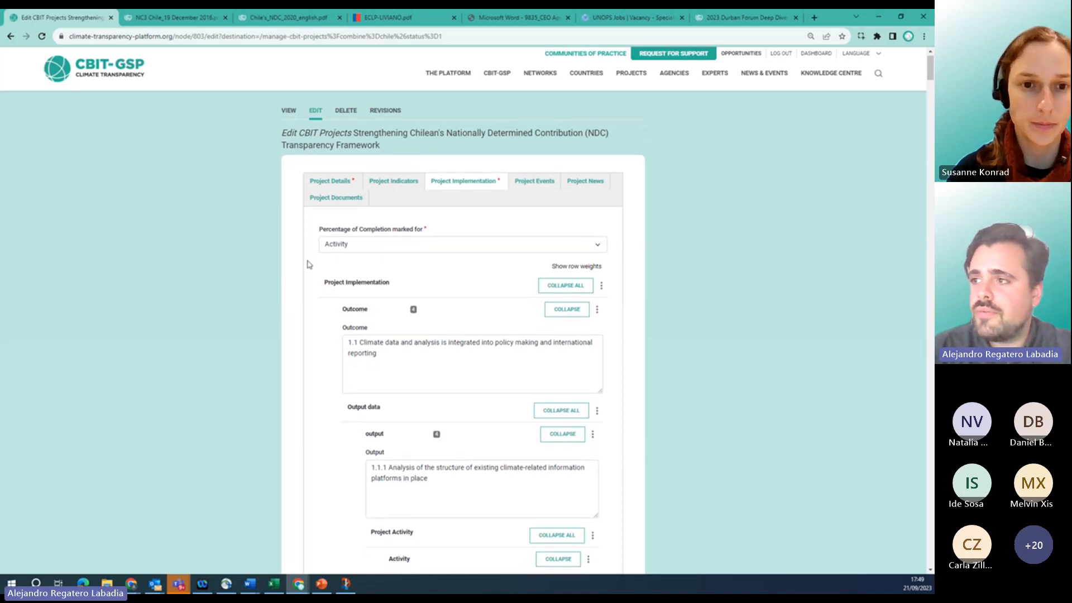
pyautogui.scroll(-2, 307, 264)
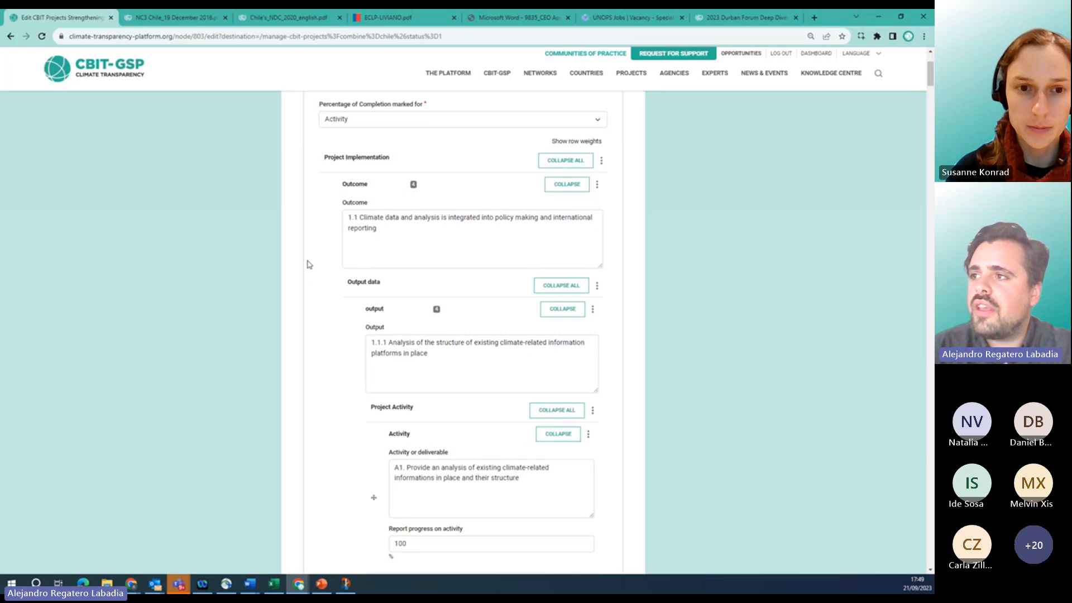
pyautogui.scroll(1, 321, 132)
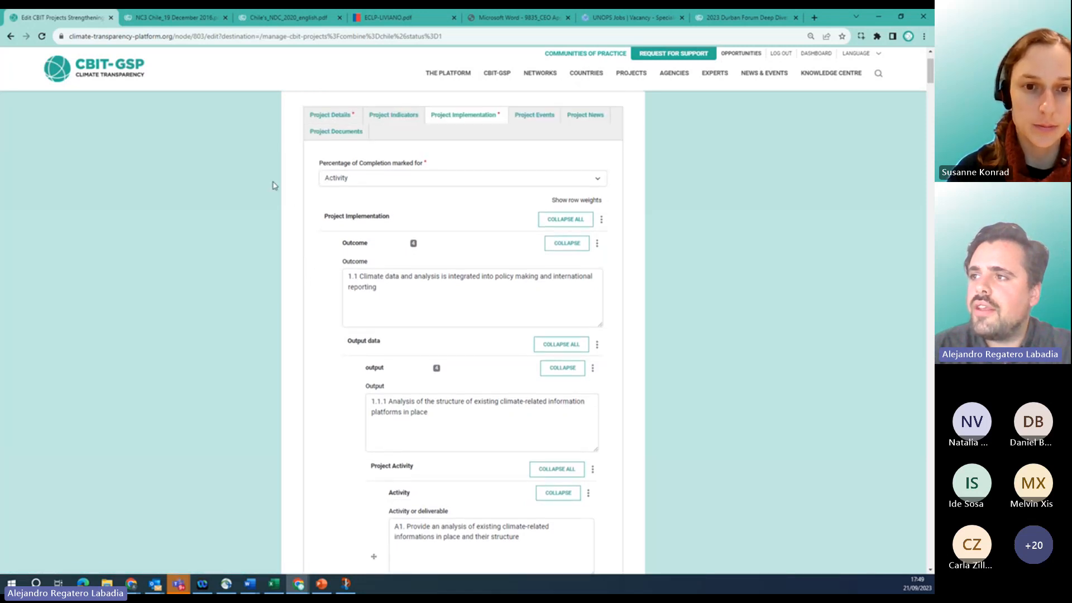
pyautogui.scroll(-3, 339, 302)
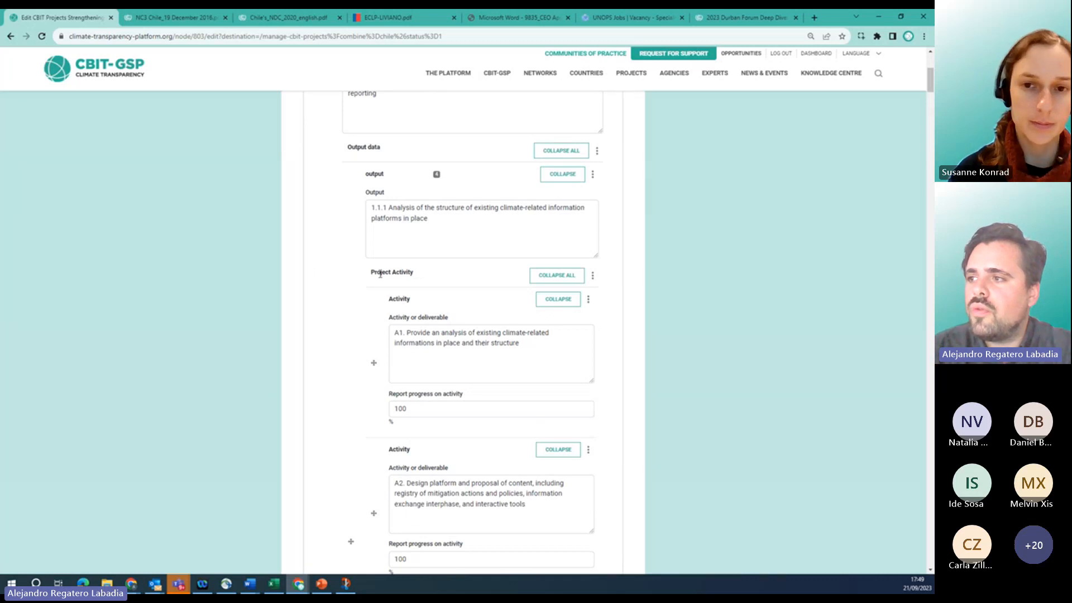
pyautogui.scroll(1, 355, 262)
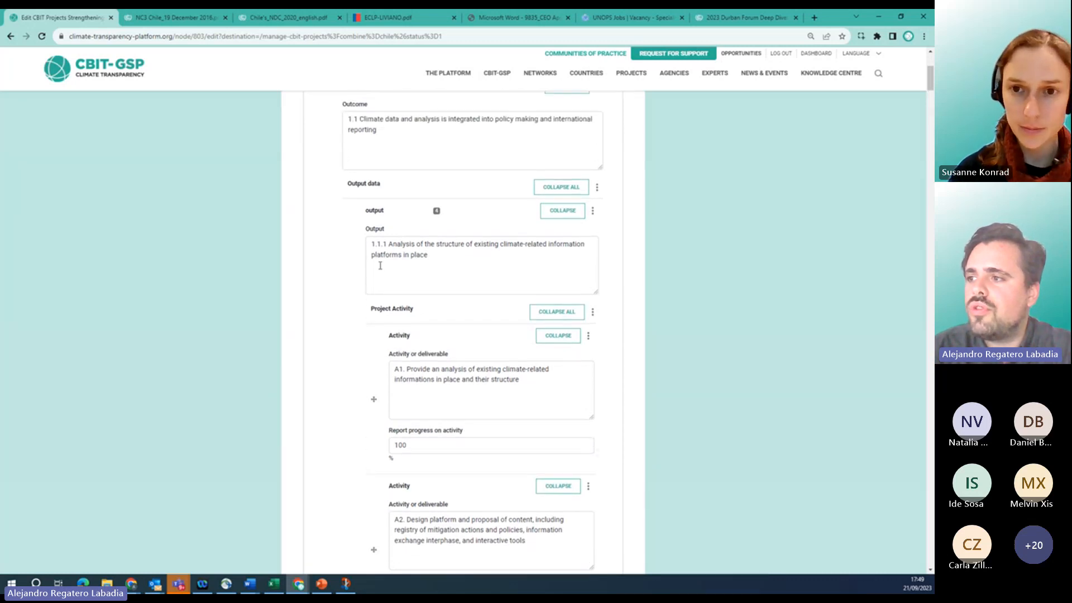
pyautogui.scroll(-2, 419, 402)
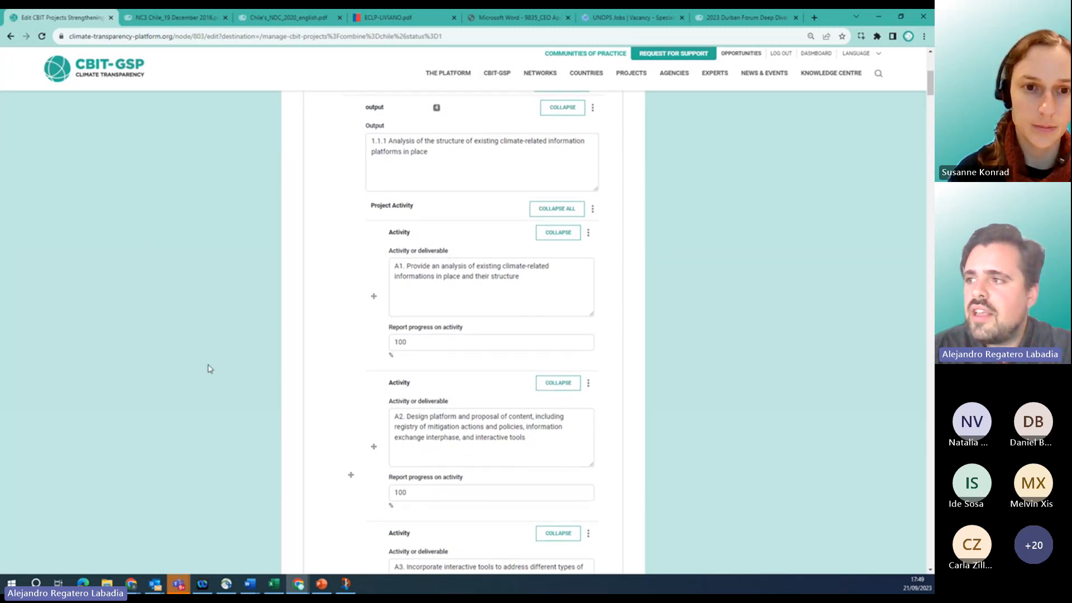
pyautogui.scroll(3, 209, 368)
pyautogui.scroll(5, 209, 369)
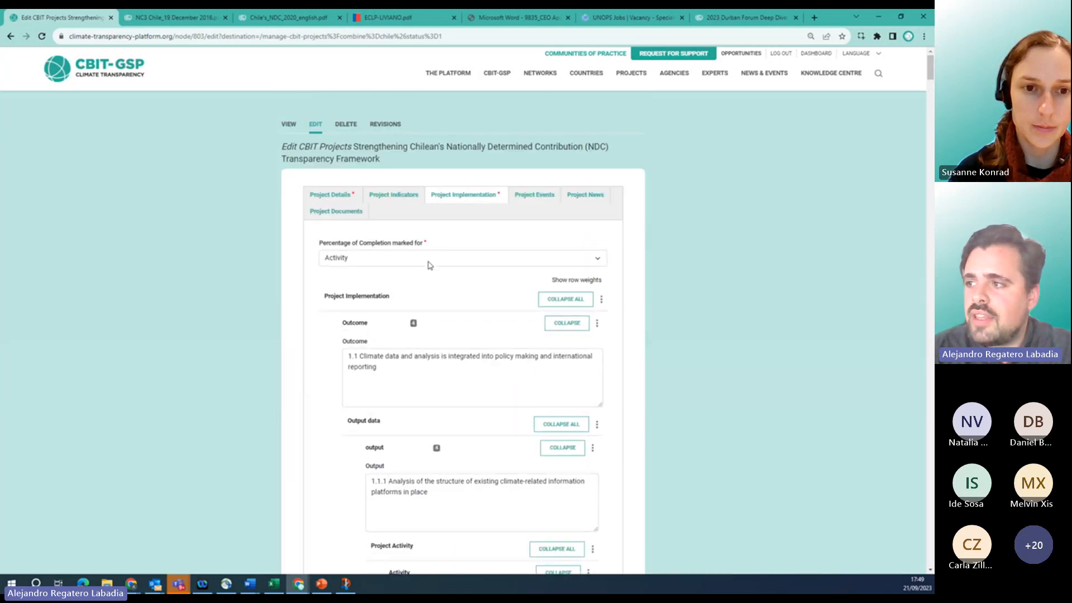
pyautogui.click(429, 262)
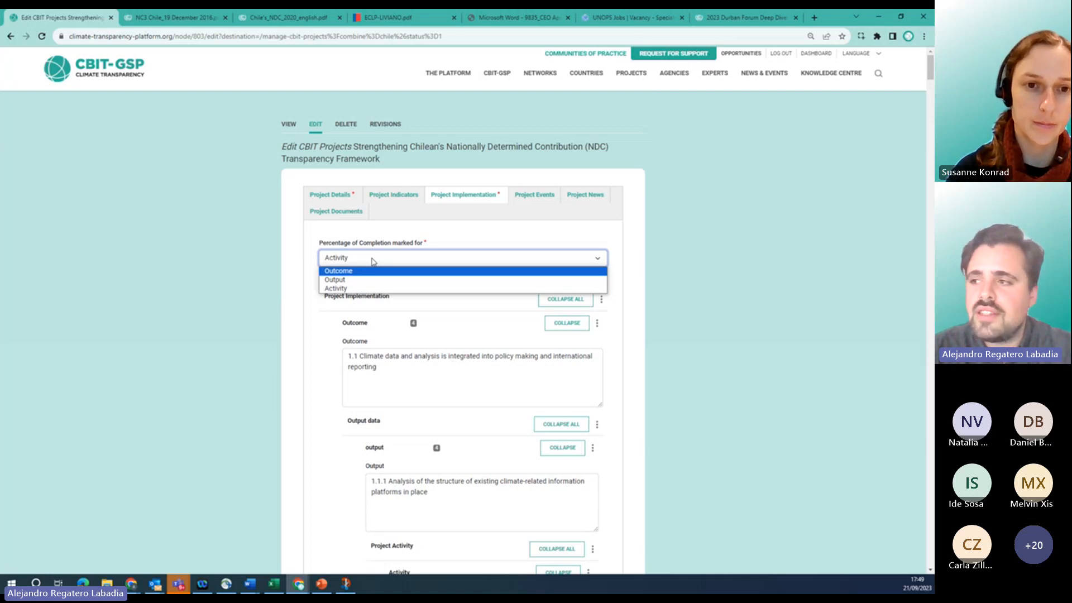
pyautogui.click(340, 290)
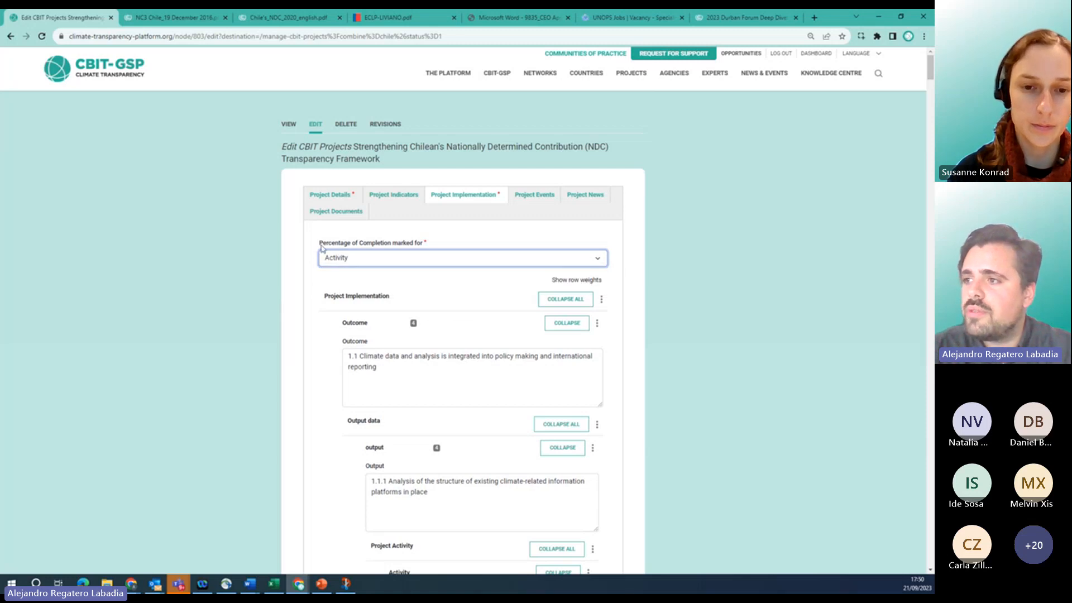
pyautogui.scroll(-5, 273, 402)
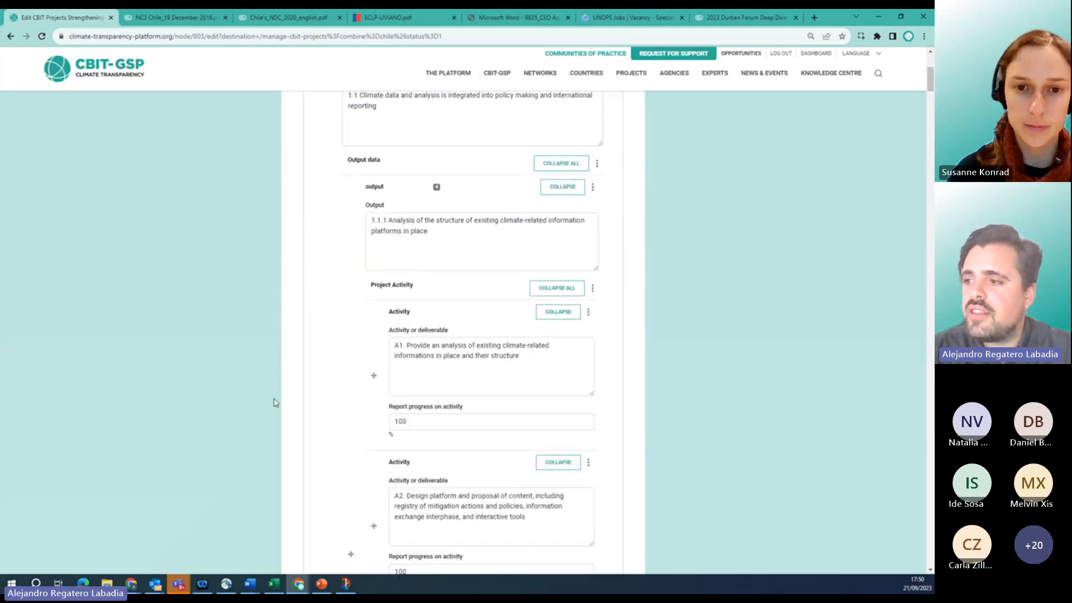
pyautogui.rightClick(434, 414)
pyautogui.rightClick(433, 381)
pyautogui.click(410, 377)
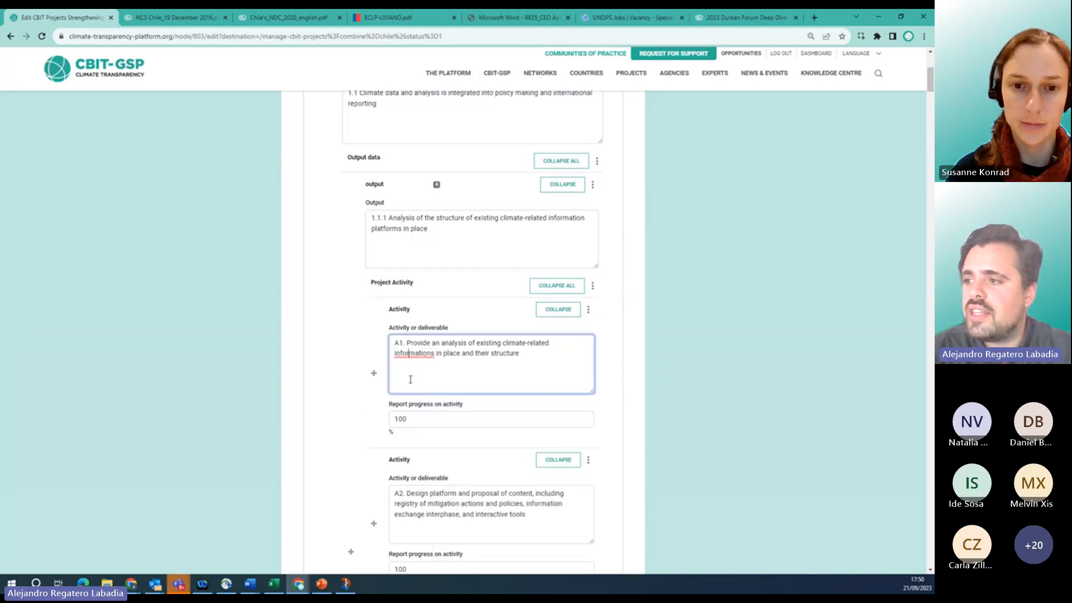
pyautogui.click(424, 422)
pyautogui.scroll(-15, 424, 422)
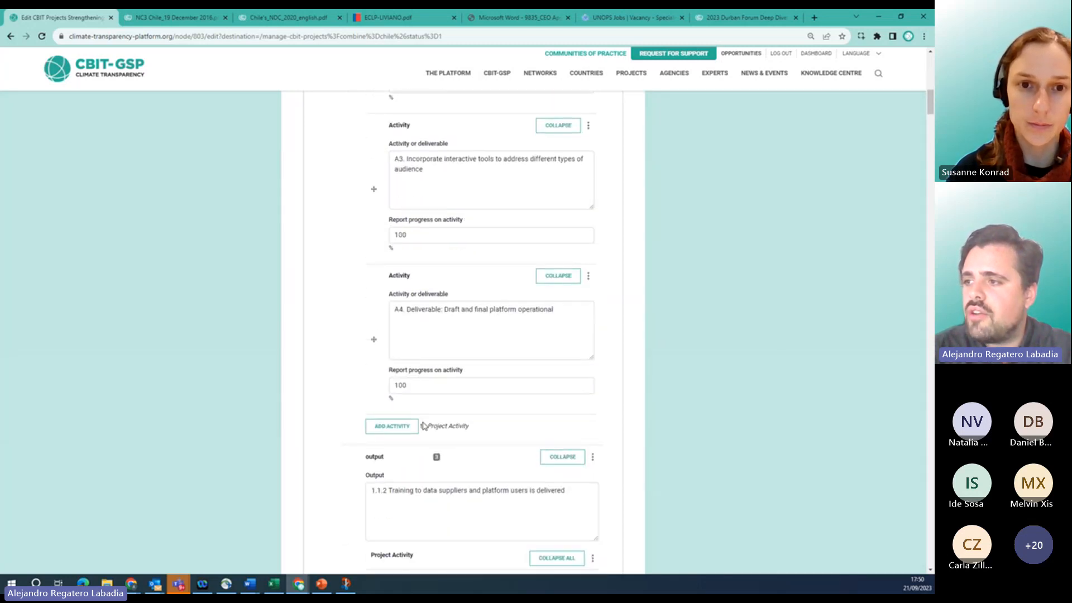
pyautogui.scroll(-20, 424, 422)
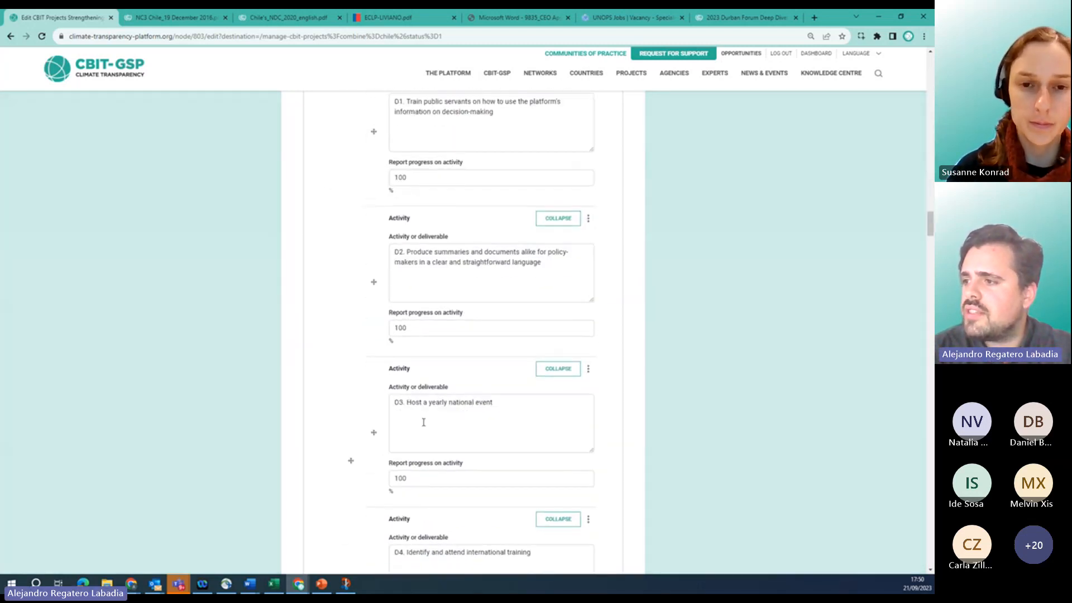
pyautogui.scroll(-20, 423, 422)
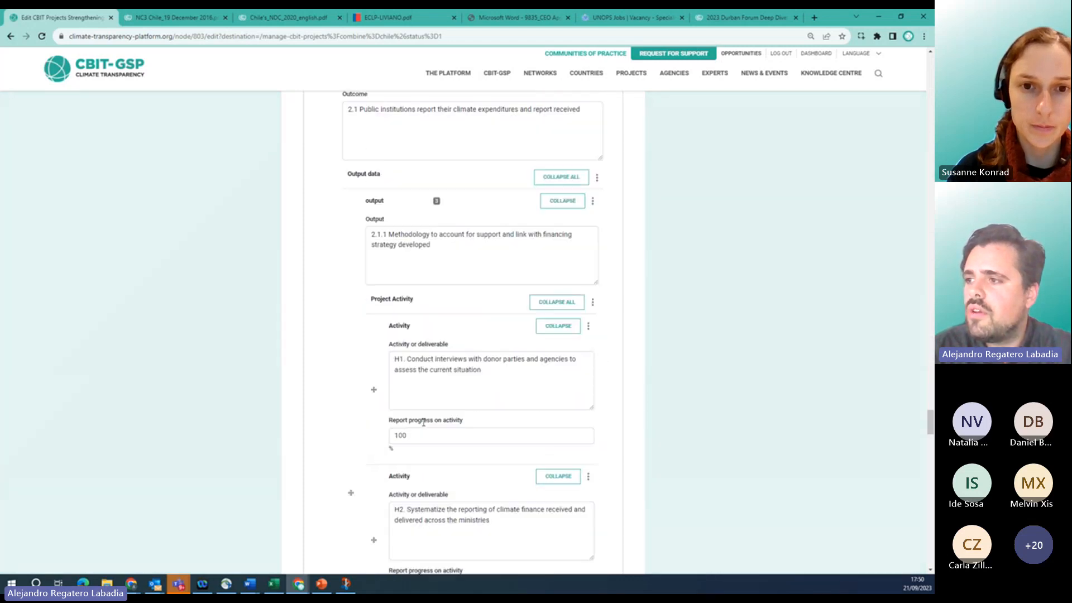
pyautogui.scroll(-20, 423, 422)
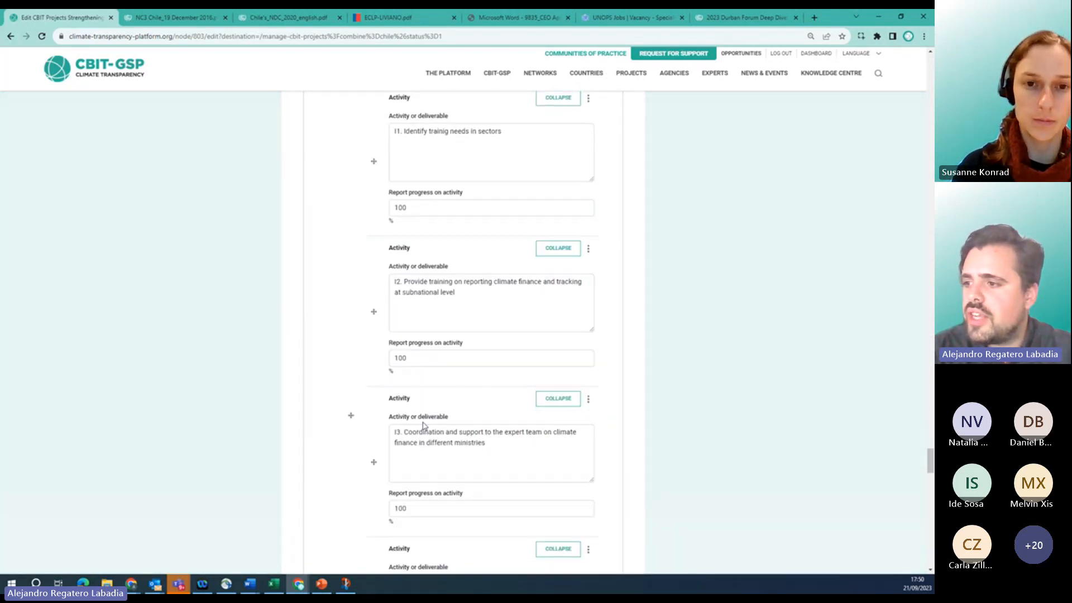
pyautogui.scroll(-4, 423, 424)
pyautogui.scroll(-15, 423, 426)
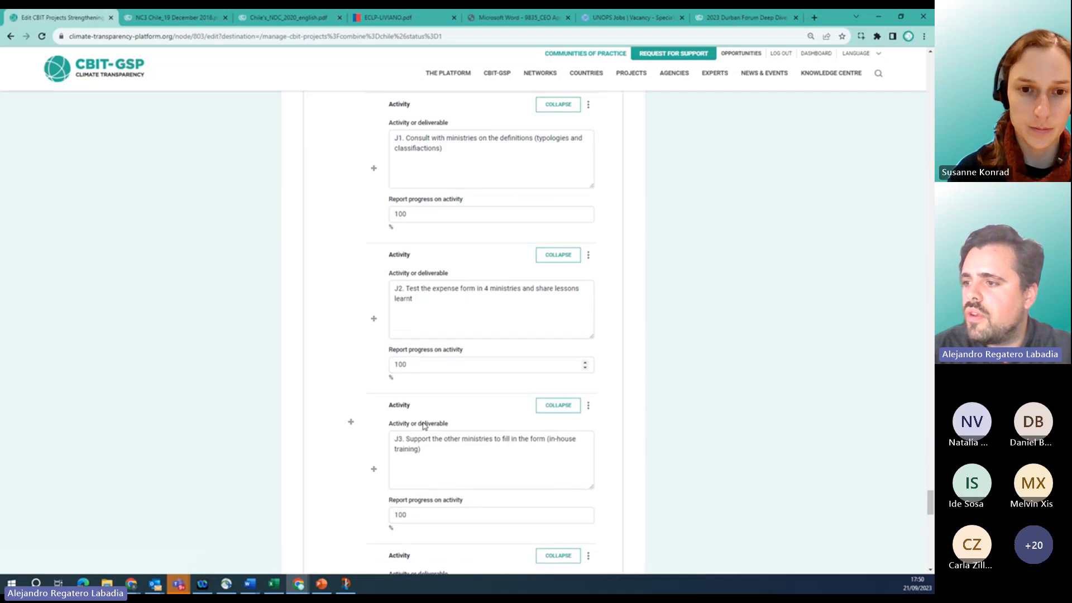
pyautogui.scroll(6, 424, 426)
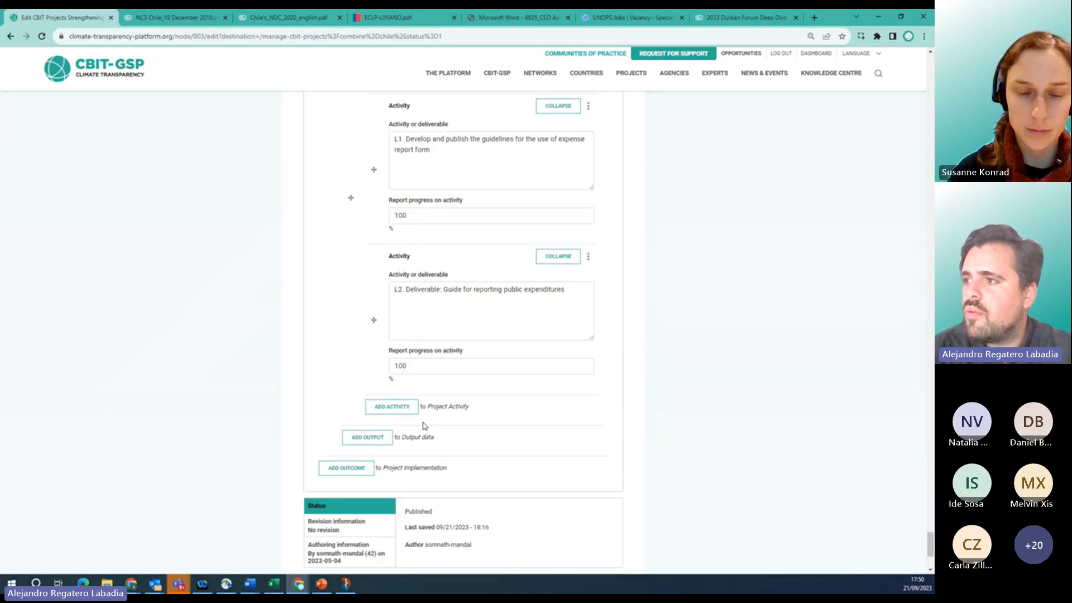
pyautogui.scroll(5, 419, 214)
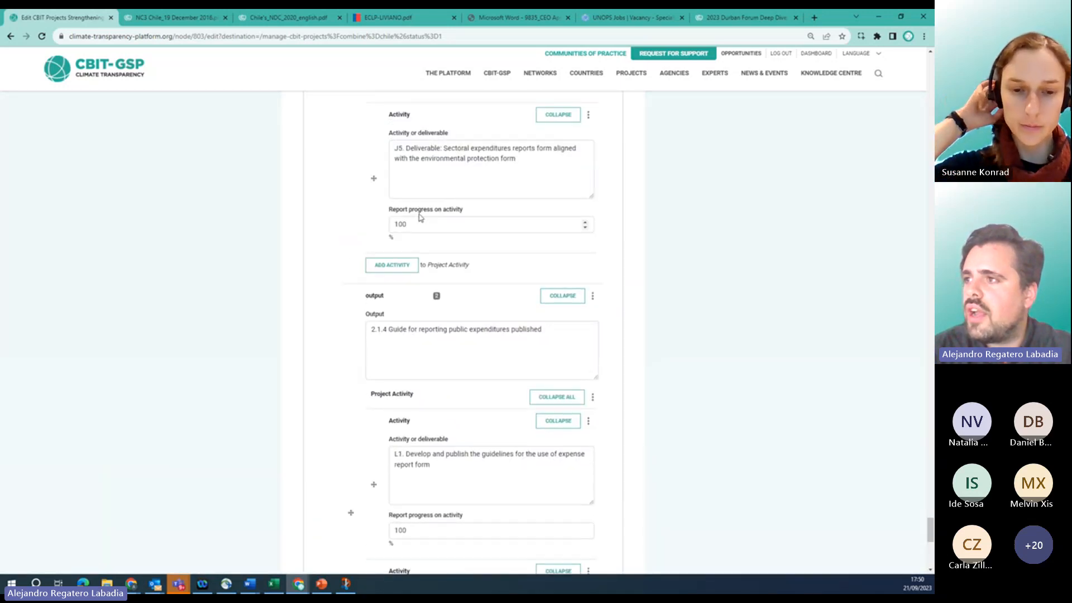
pyautogui.scroll(-5, 420, 214)
pyautogui.scroll(-5, 419, 214)
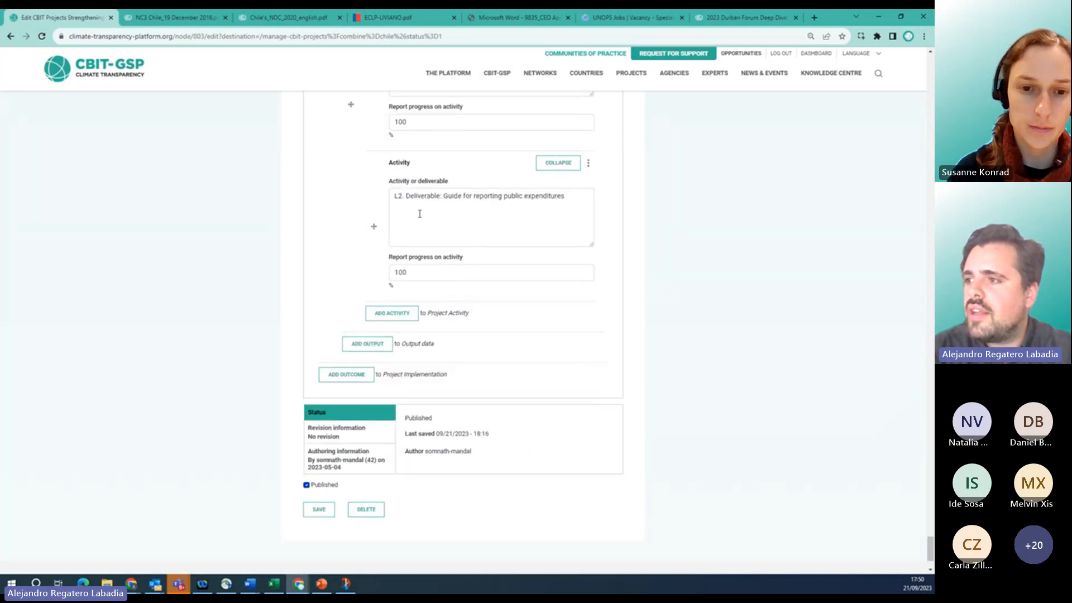
pyautogui.click(397, 272)
pyautogui.moveTo(397, 272); pyautogui.dragTo(402, 273)
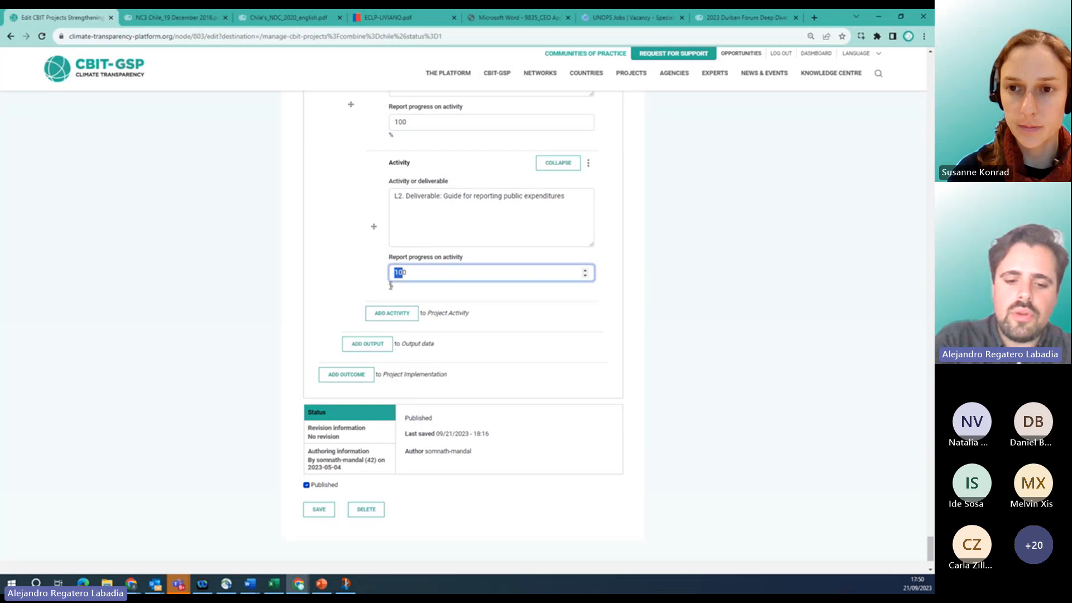
pyautogui.write('50')
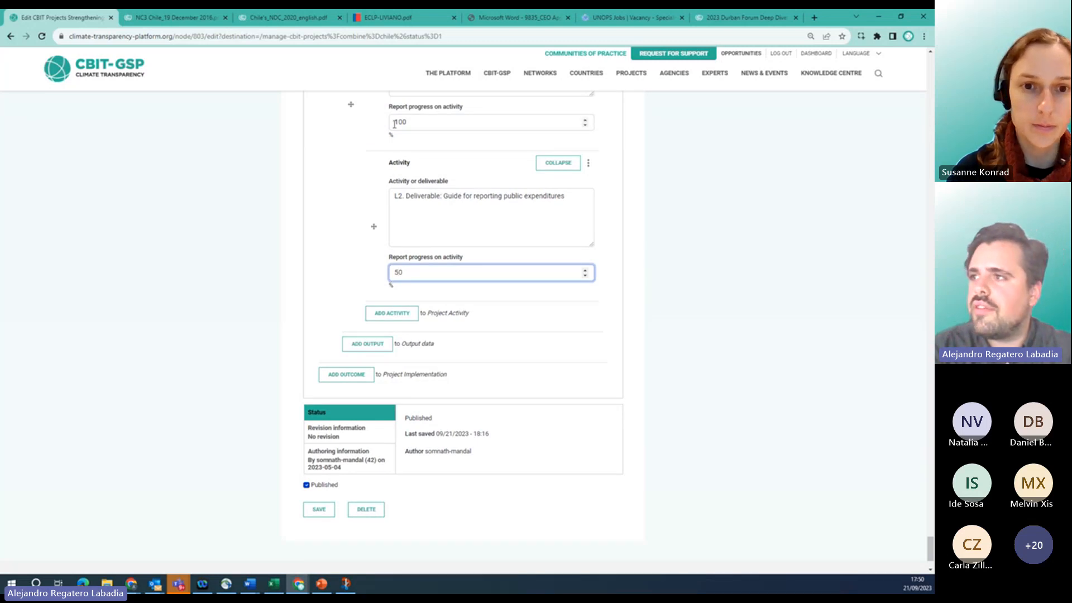
pyautogui.moveTo(395, 121); pyautogui.dragTo(400, 123)
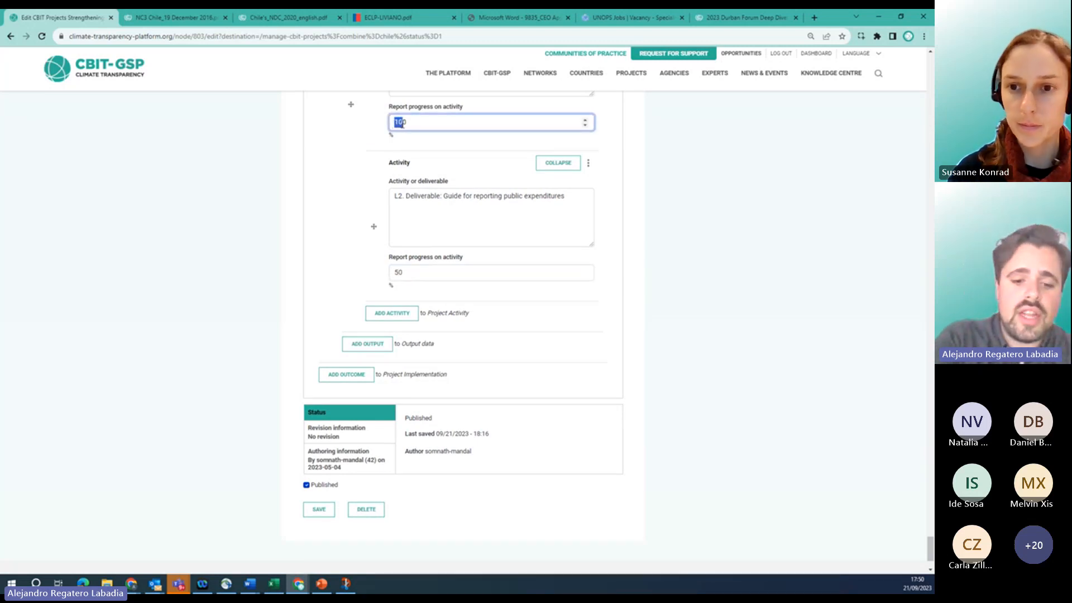
pyautogui.write('50')
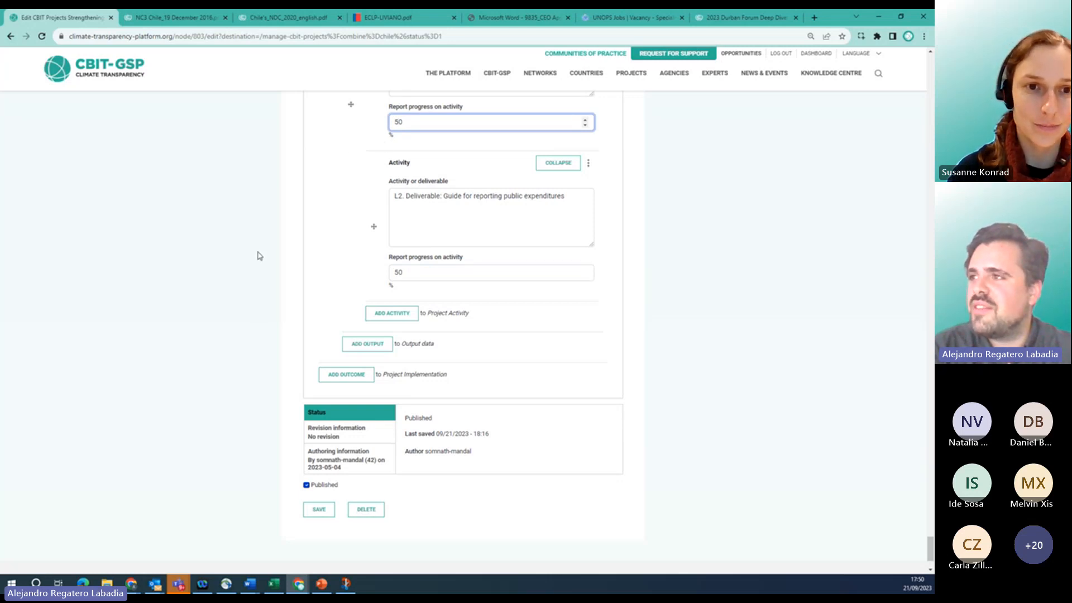
pyautogui.click(342, 201)
pyautogui.scroll(1, 341, 201)
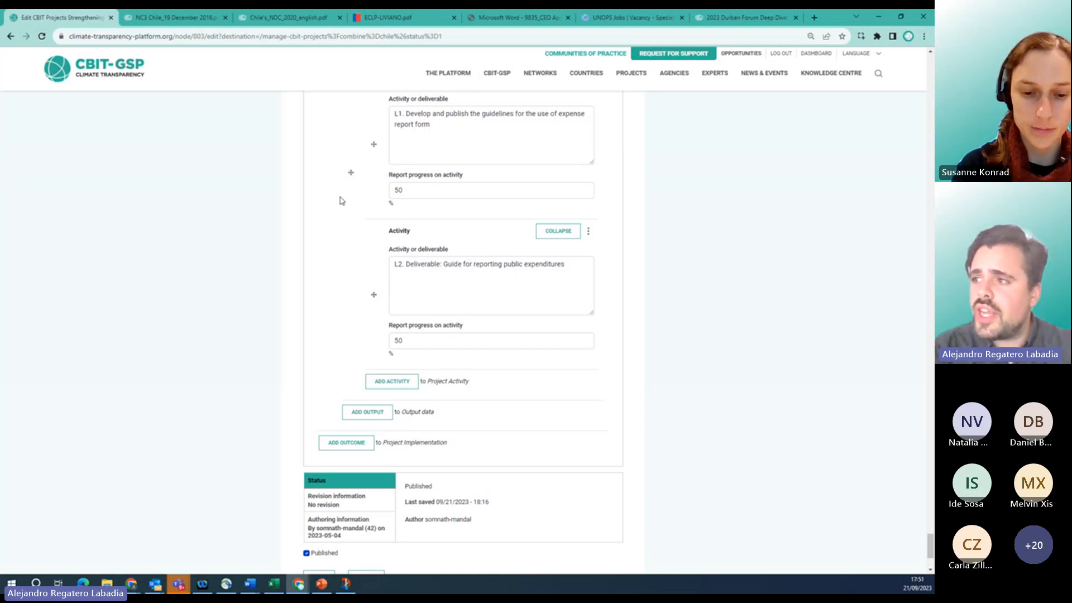
pyautogui.scroll(1, 341, 200)
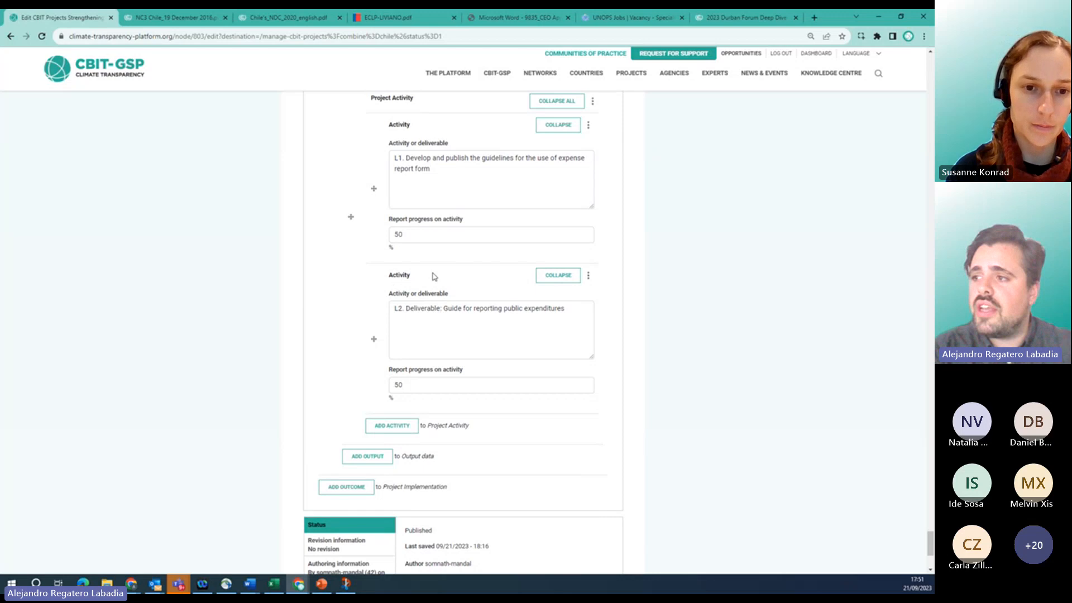
pyautogui.click(588, 275)
pyautogui.click(490, 319)
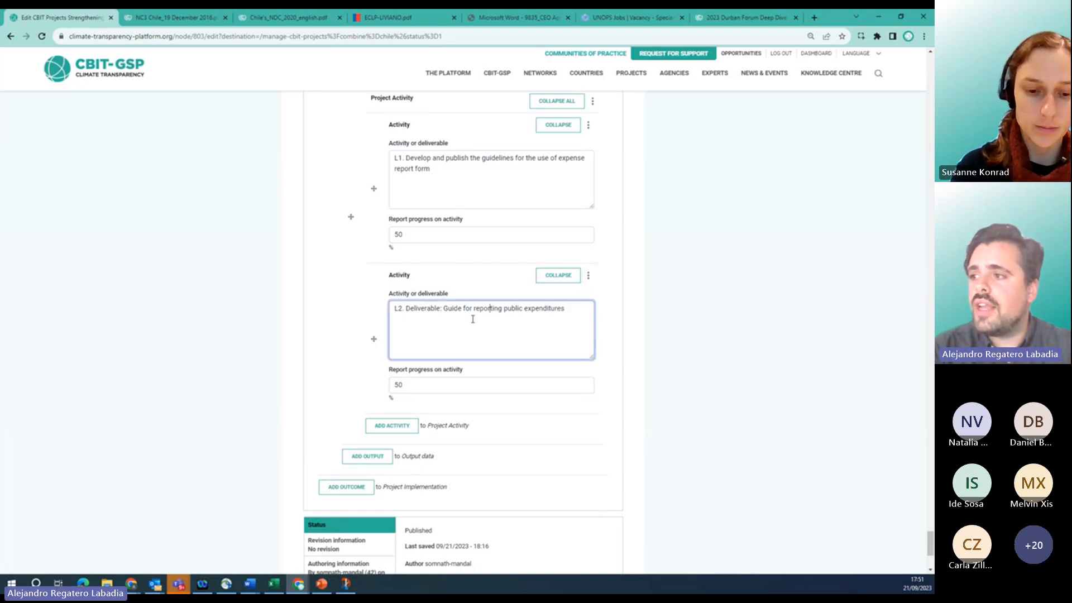
pyautogui.moveTo(427, 309); pyautogui.dragTo(470, 310)
pyautogui.click(504, 308)
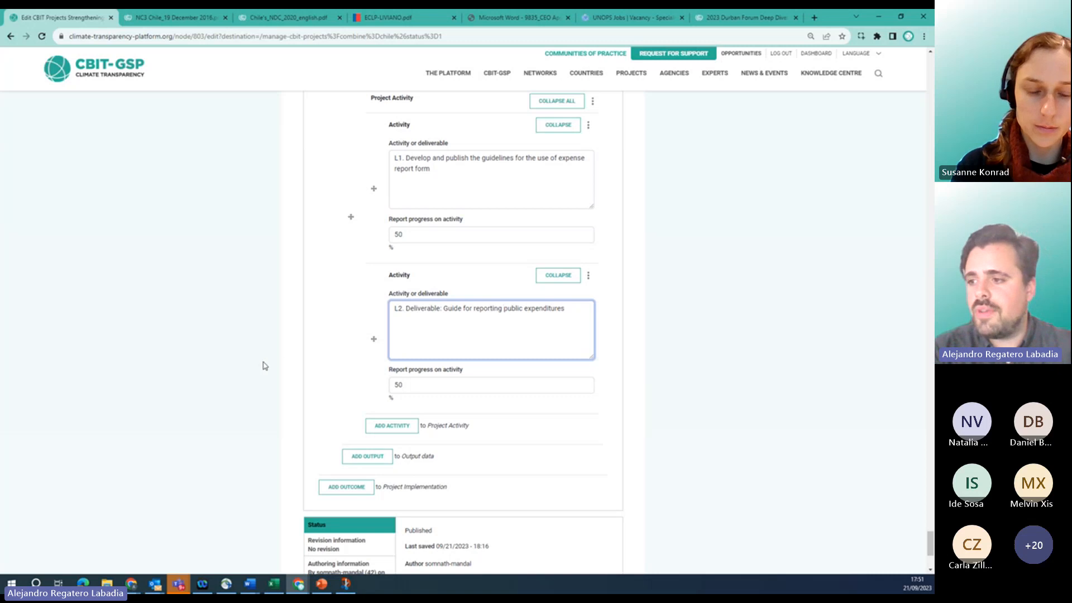
pyautogui.scroll(20, 264, 365)
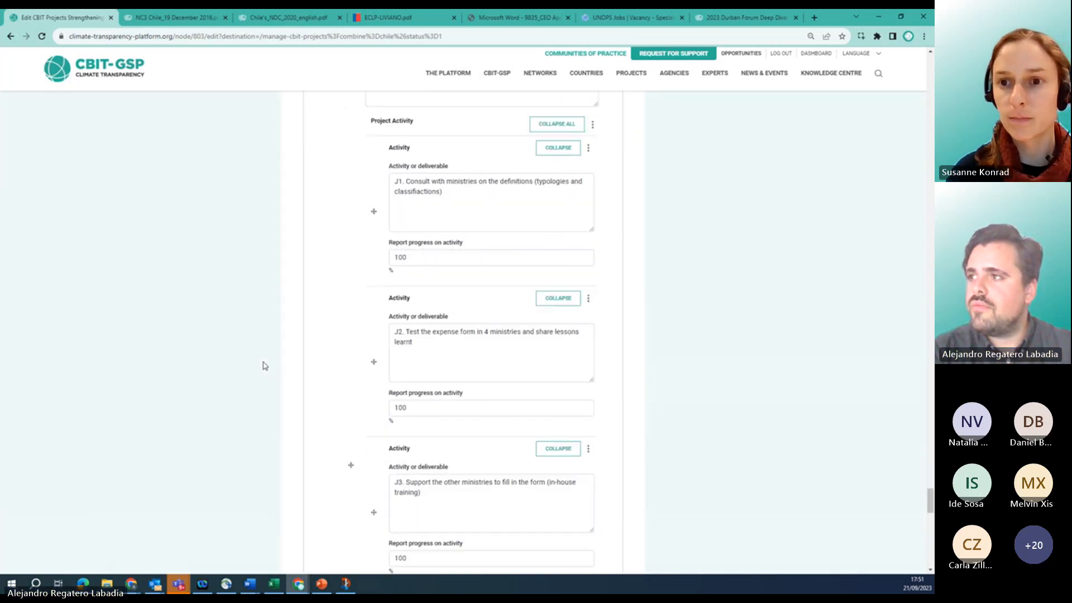
pyautogui.scroll(15, 264, 365)
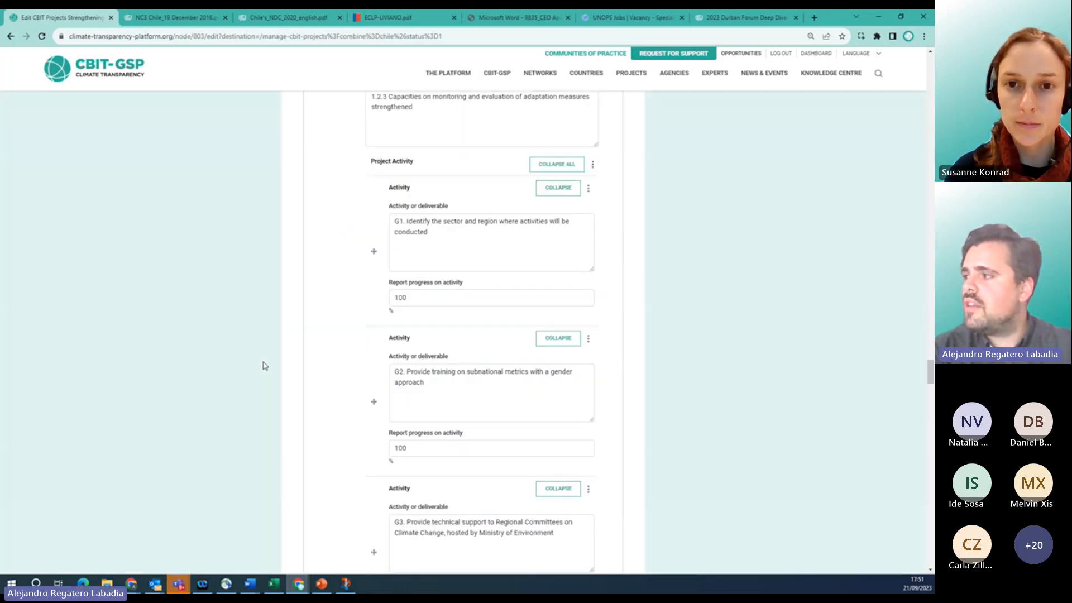
pyautogui.moveTo(924, 363); pyautogui.dragTo(911, 66)
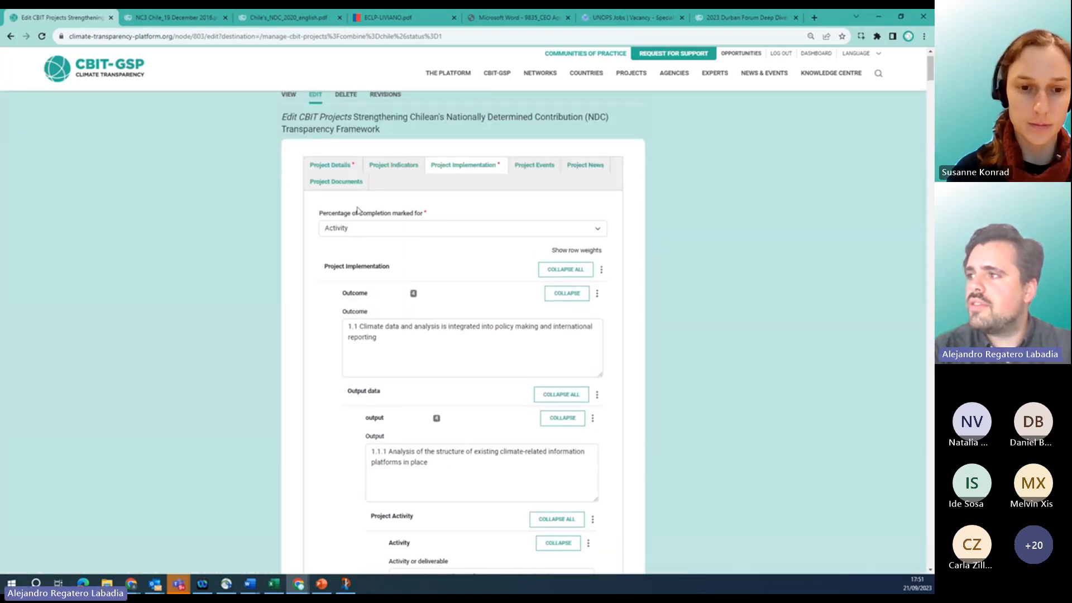
# Add a new empty entry in the Project Documents tab.
pyautogui.click(317, 189)
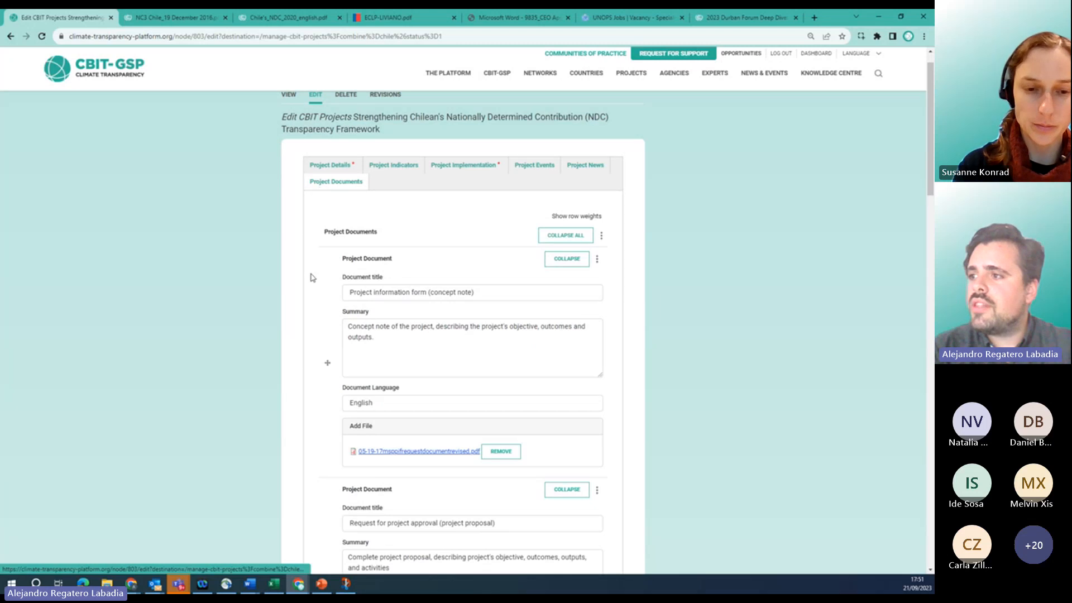
pyautogui.scroll(-2, 272, 312)
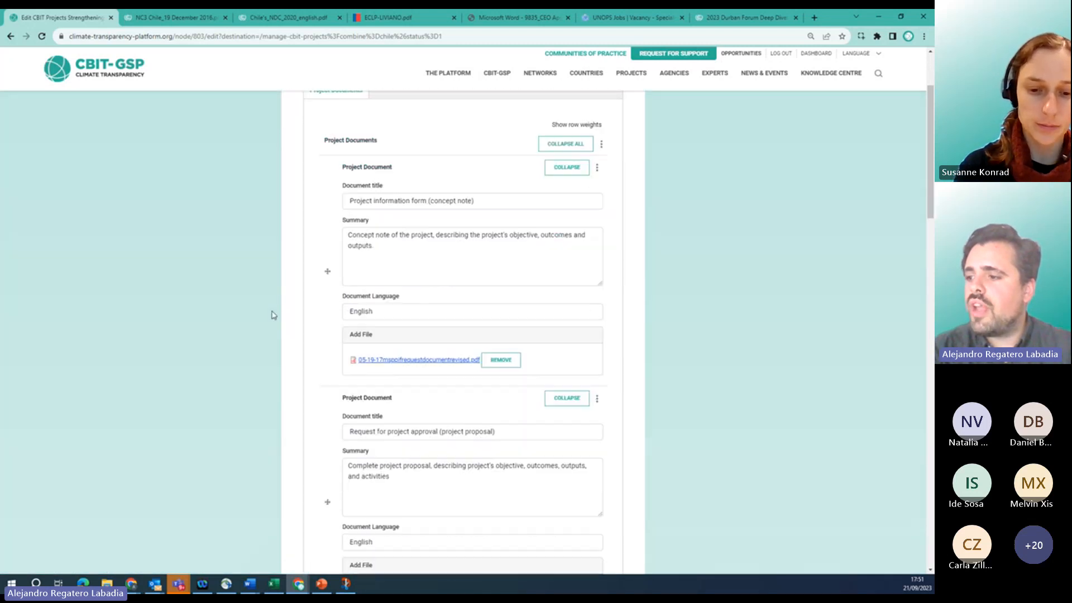
pyautogui.scroll(-14, 272, 314)
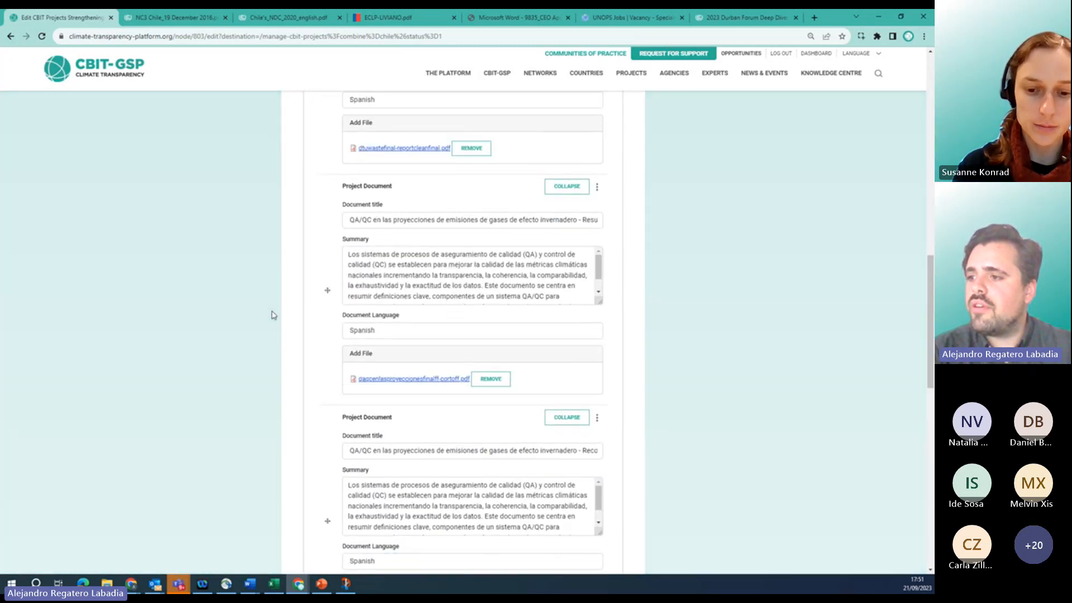
pyautogui.scroll(-15, 272, 314)
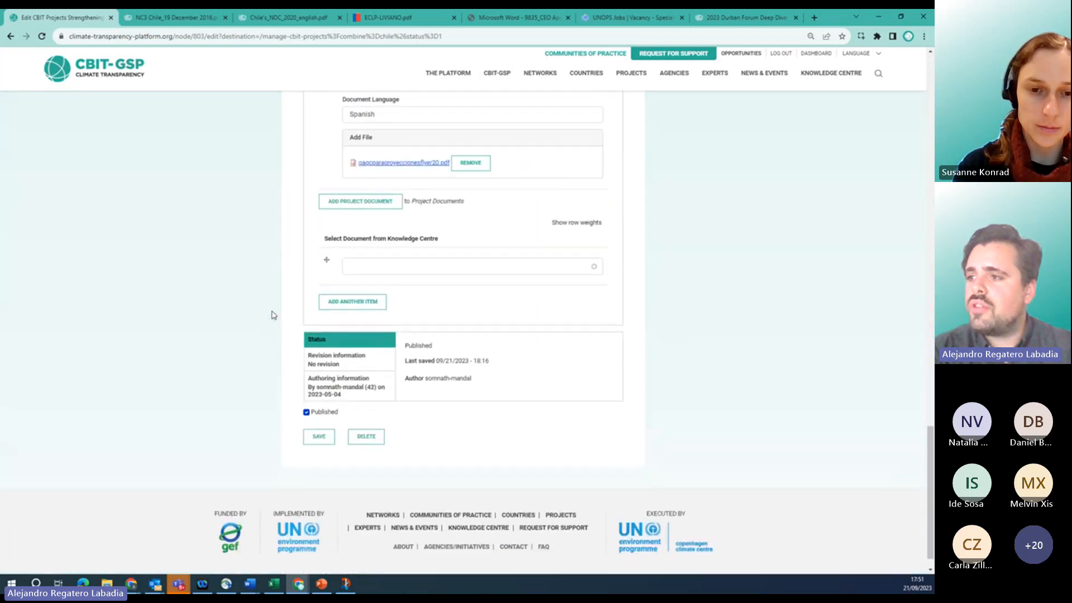
pyautogui.scroll(1, 312, 254)
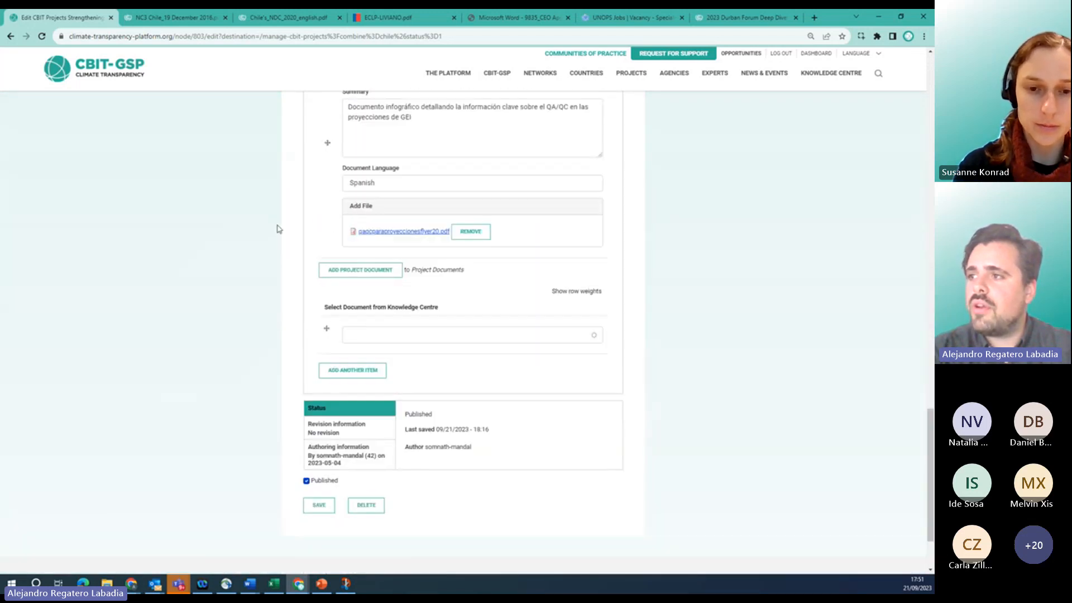
pyautogui.click(336, 272)
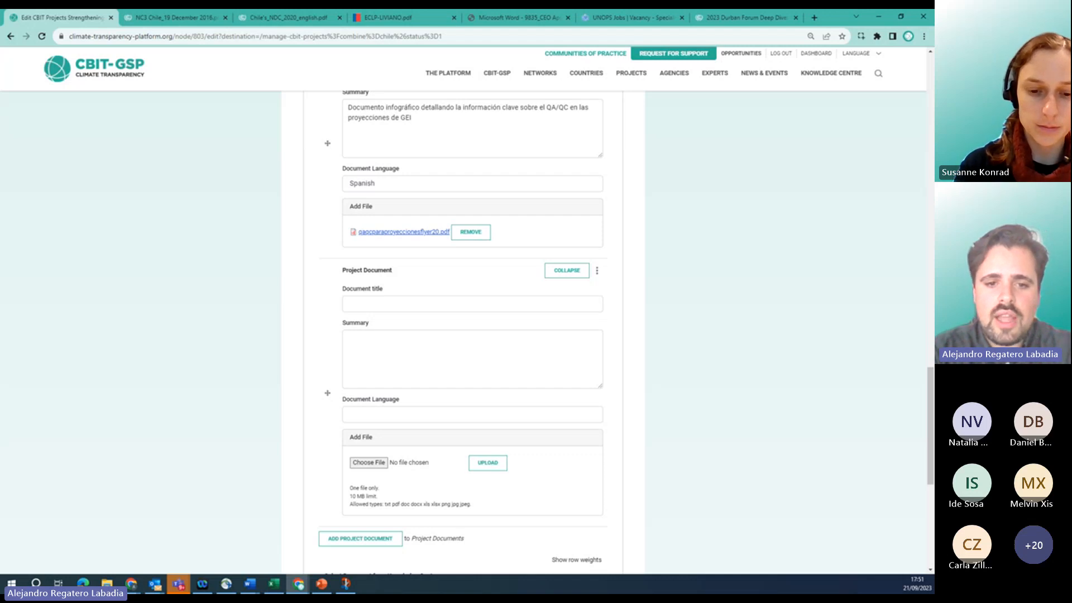
# Paste the title 'Project Document for CEO Approval (Revised)' and its summary from Word.
pyautogui.hotkey('alt', 'Tab')
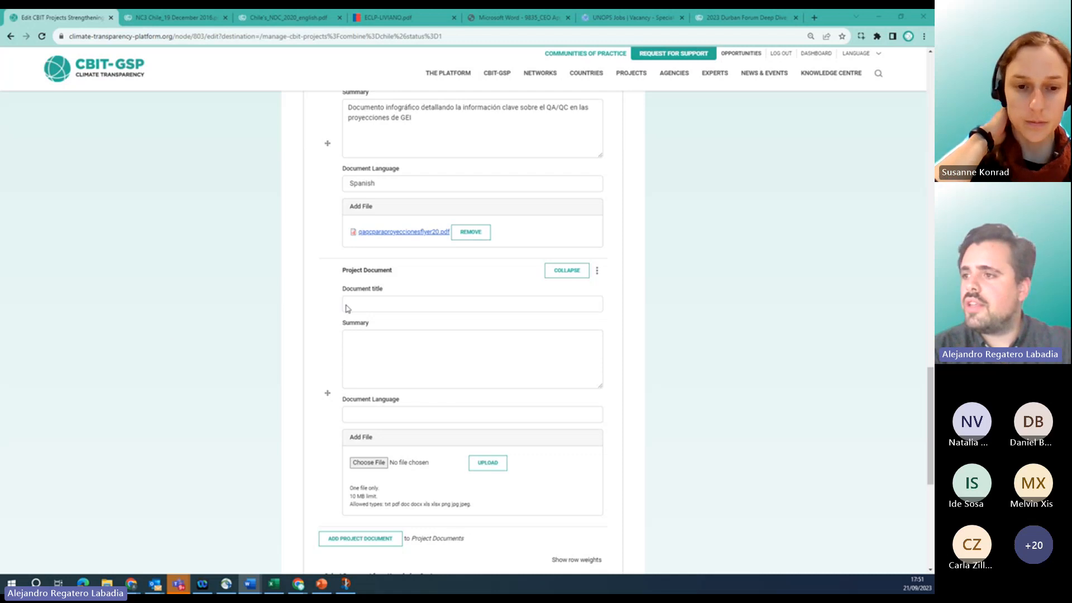
pyautogui.click(397, 298)
pyautogui.write('Project Document for CEO Approval (Revised)')
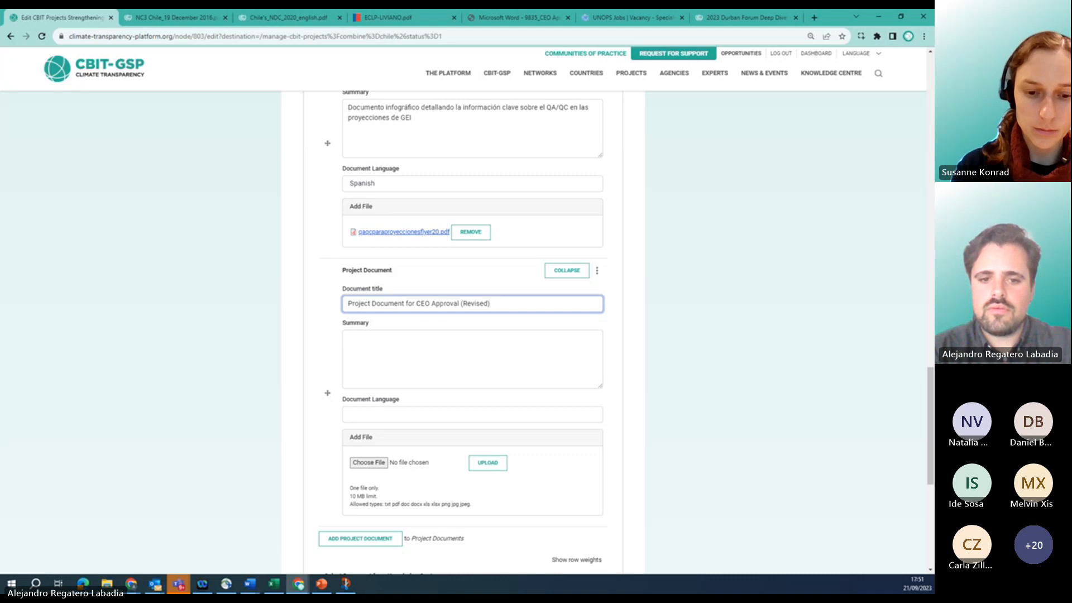
pyautogui.hotkey('alt', 'Tab')
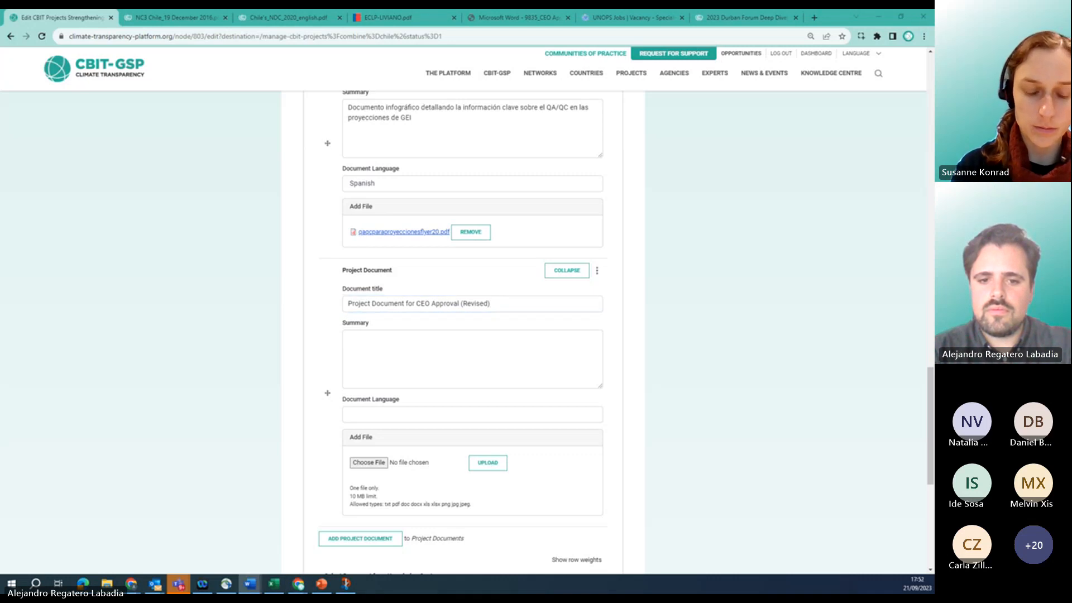
pyautogui.click(379, 352)
pyautogui.write("Chile's CBIT Project CEO Endorsement Document, as approved by GEF. The CEO Endorsement document describes the project in detail, including the description of the project outcome, outputs, deliverables, workplan, and budget.")
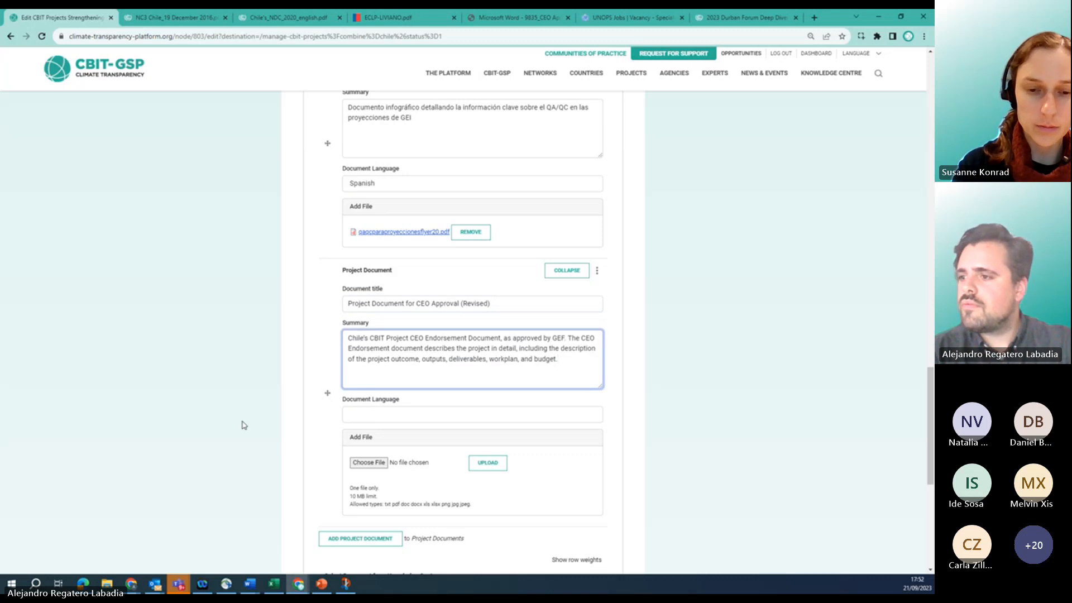
# Set the document language to English and bring up the file chooser for an attachment.
pyautogui.click(368, 417)
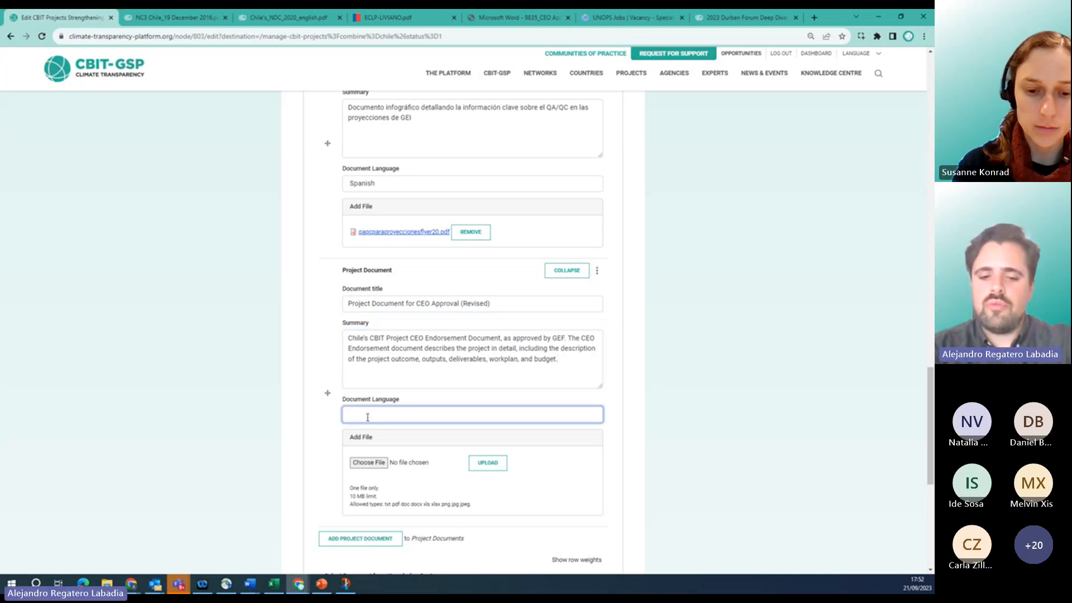
pyautogui.write('English')
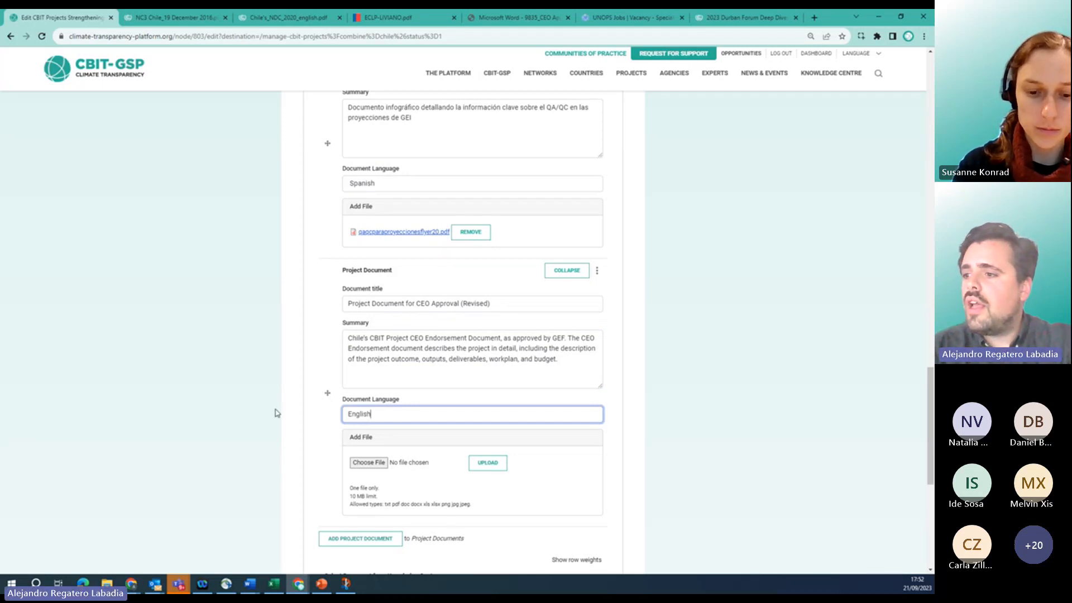
pyautogui.click(370, 465)
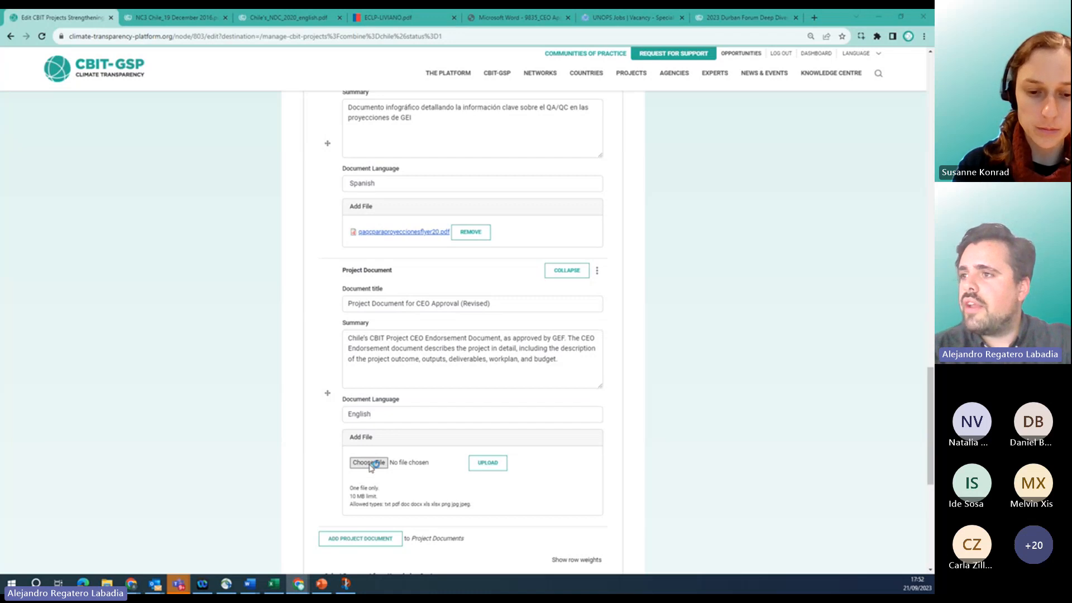
# Attach 03-01-18_MSP_Approval_Request_Document.pdf from TRAININGS > Chile and check it in its tab.
pyautogui.click(191, 34)
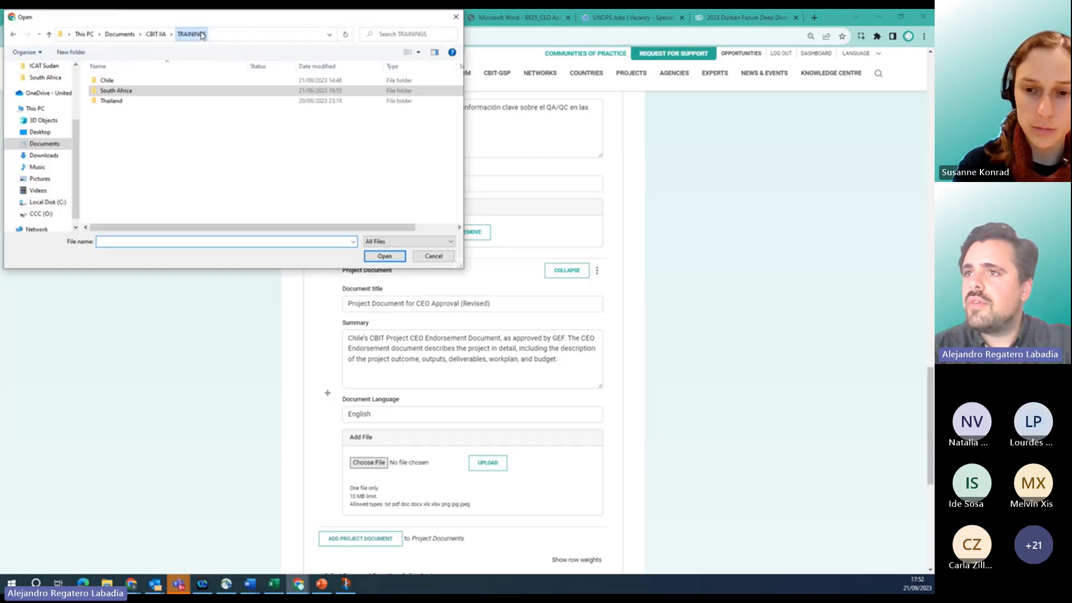
pyautogui.doubleClick(134, 82)
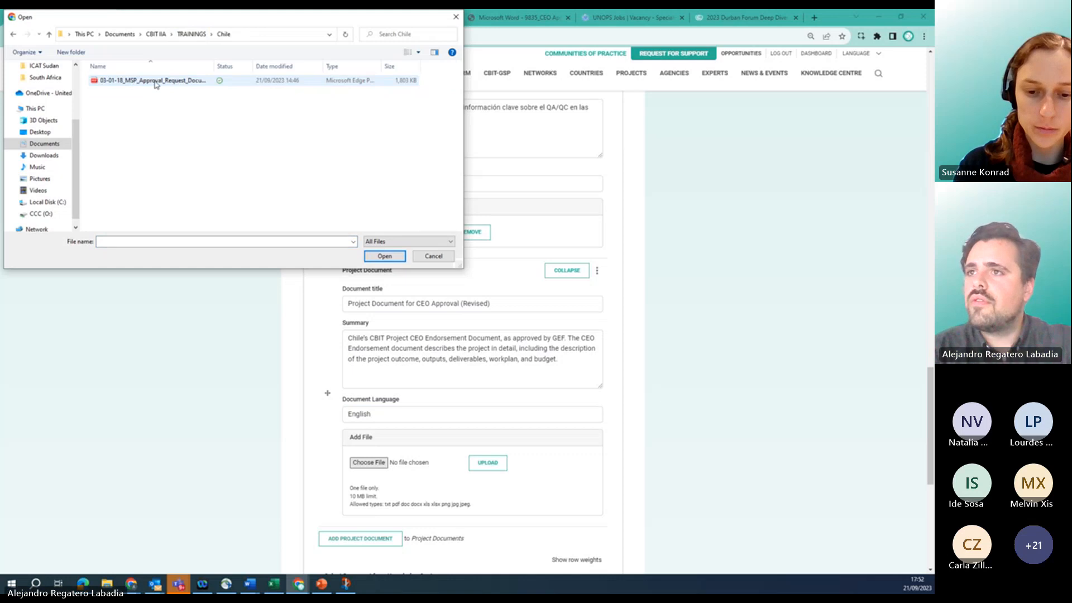
pyautogui.click(153, 81)
pyautogui.click(385, 256)
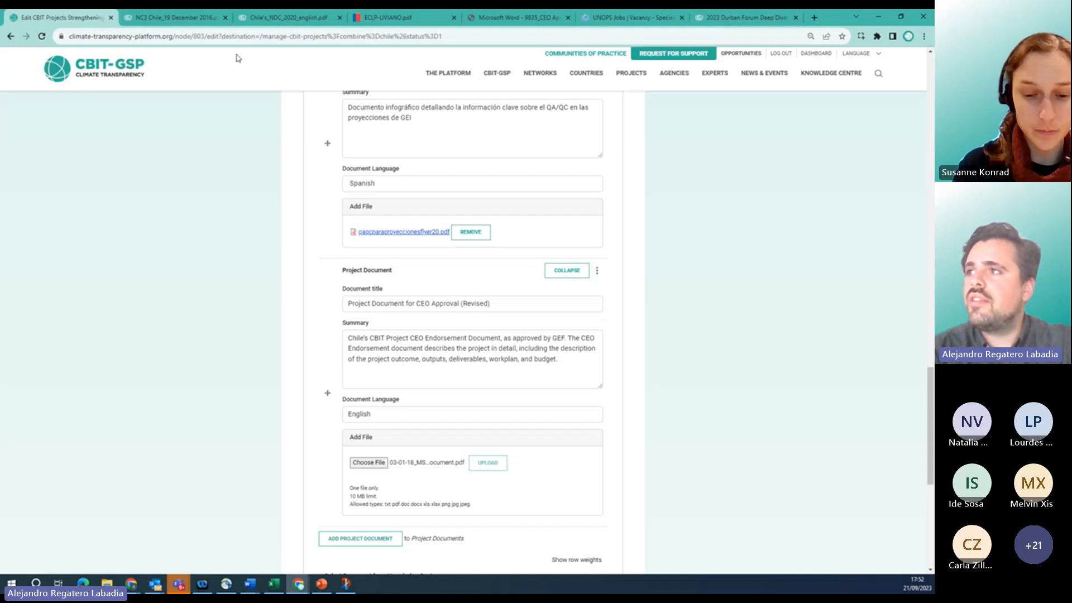
pyautogui.click(527, 20)
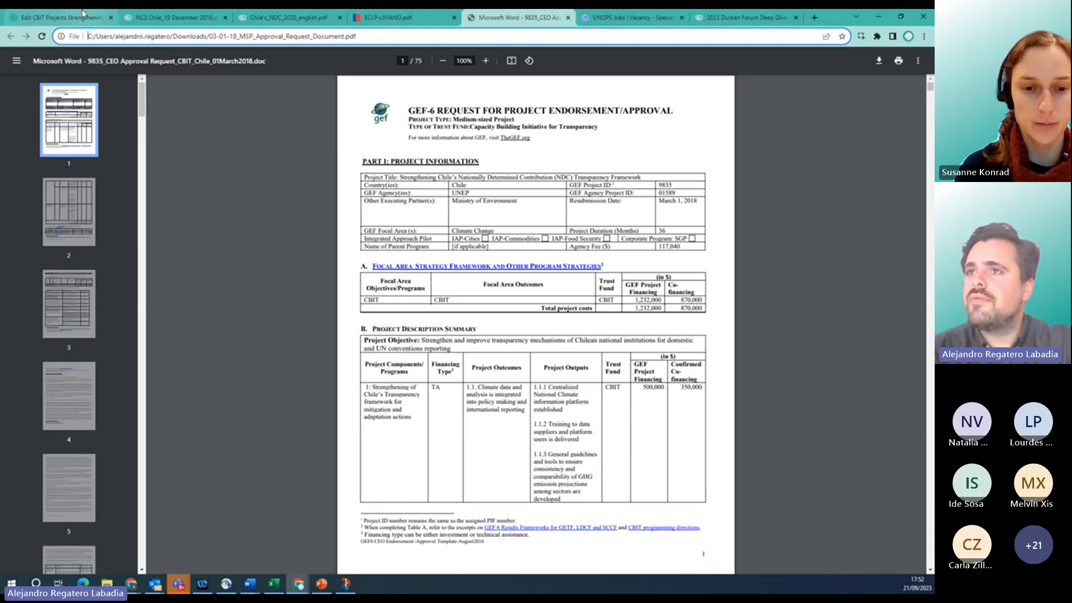
pyautogui.click(77, 17)
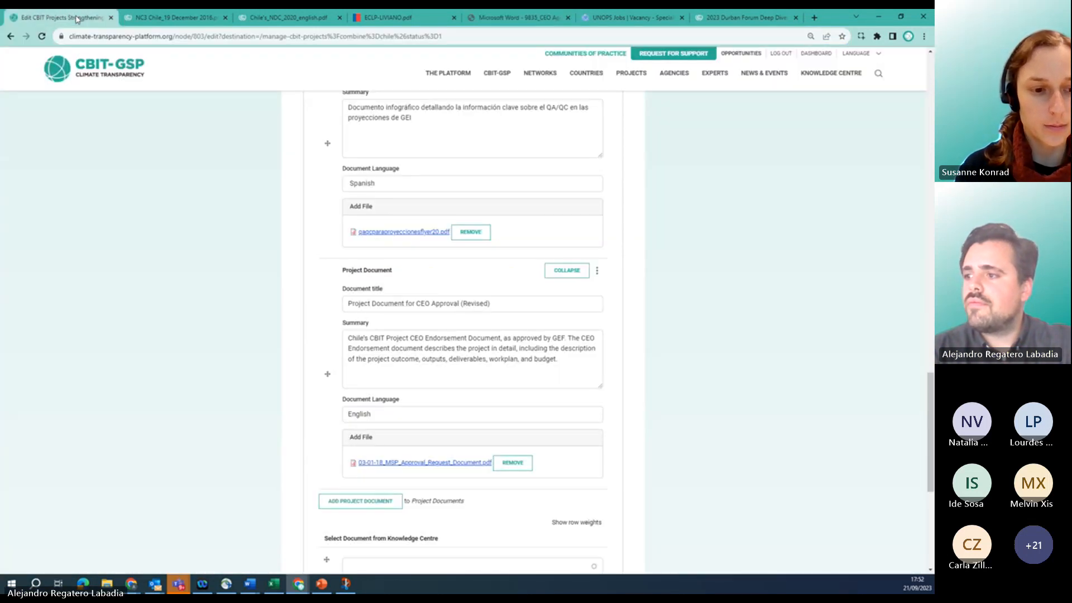
# Save the updated Chile NDC project.
pyautogui.scroll(-2, 280, 452)
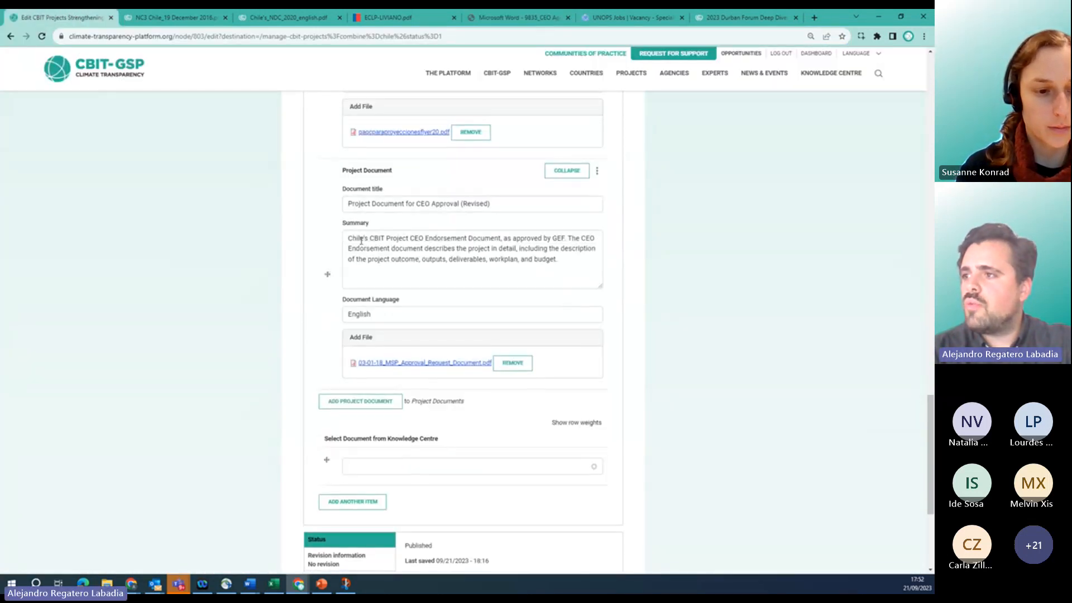
pyautogui.scroll(2, 362, 240)
pyautogui.scroll(-4, 313, 447)
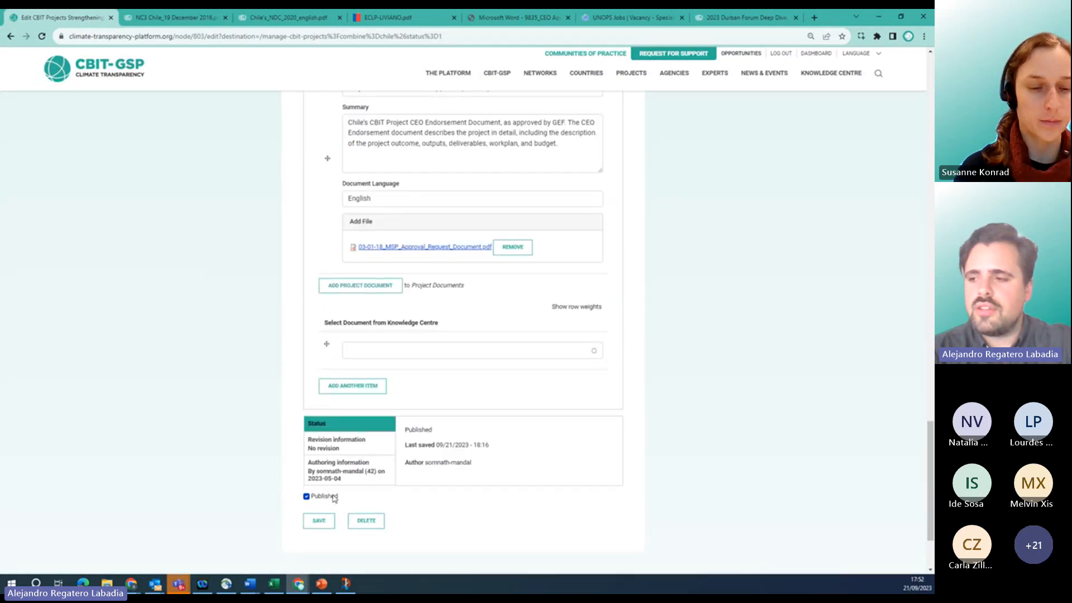
pyautogui.click(329, 524)
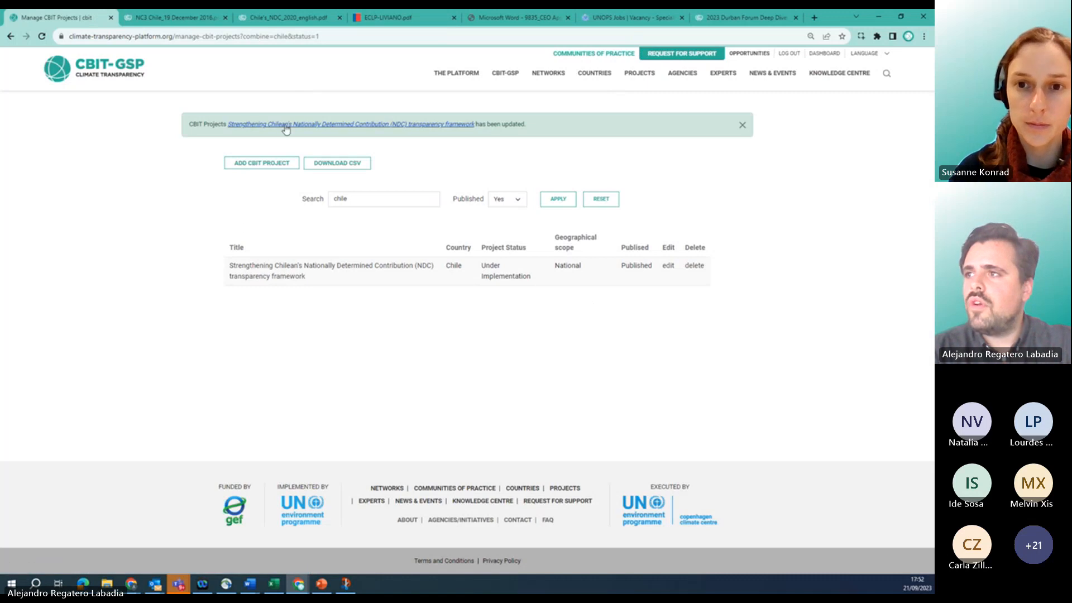
# On the Chile project's public page, expand details, indicators, implementation and documents, then collapse them.
pyautogui.click(327, 127)
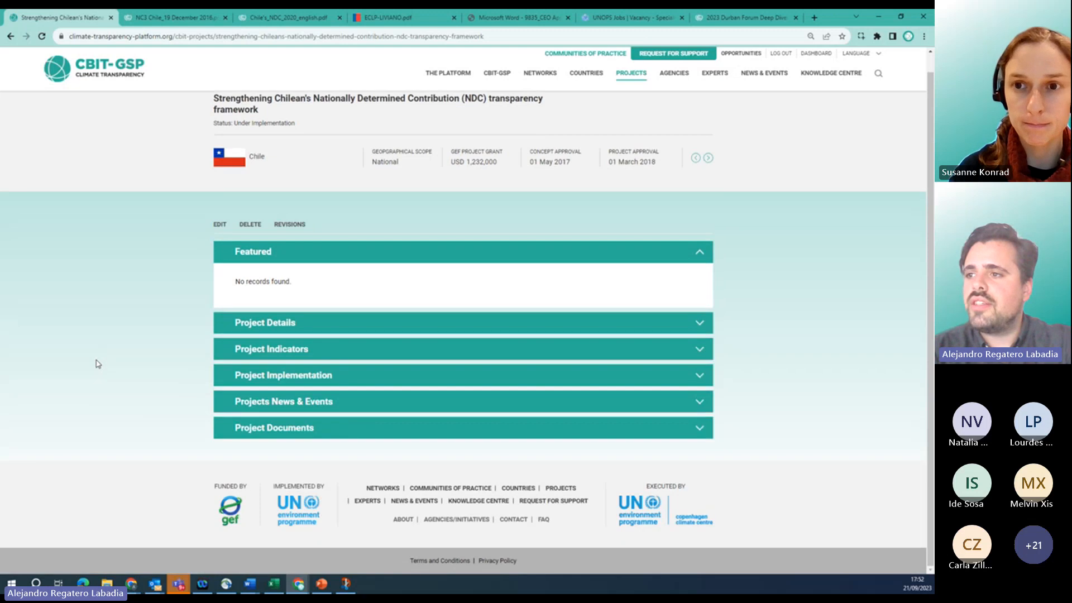
pyautogui.click(260, 327)
pyautogui.scroll(-3, 297, 325)
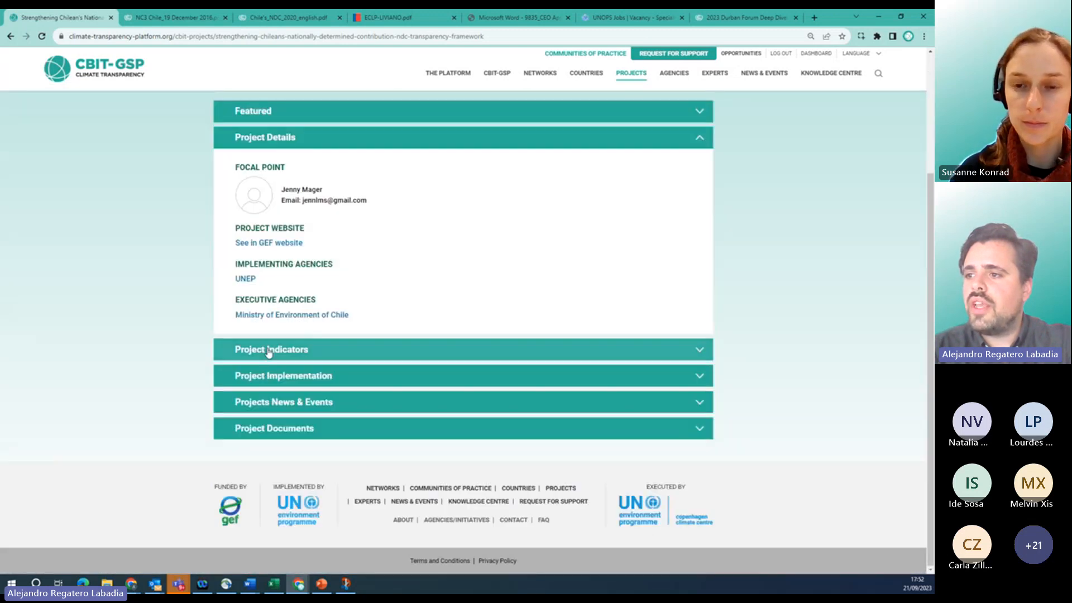
pyautogui.click(269, 350)
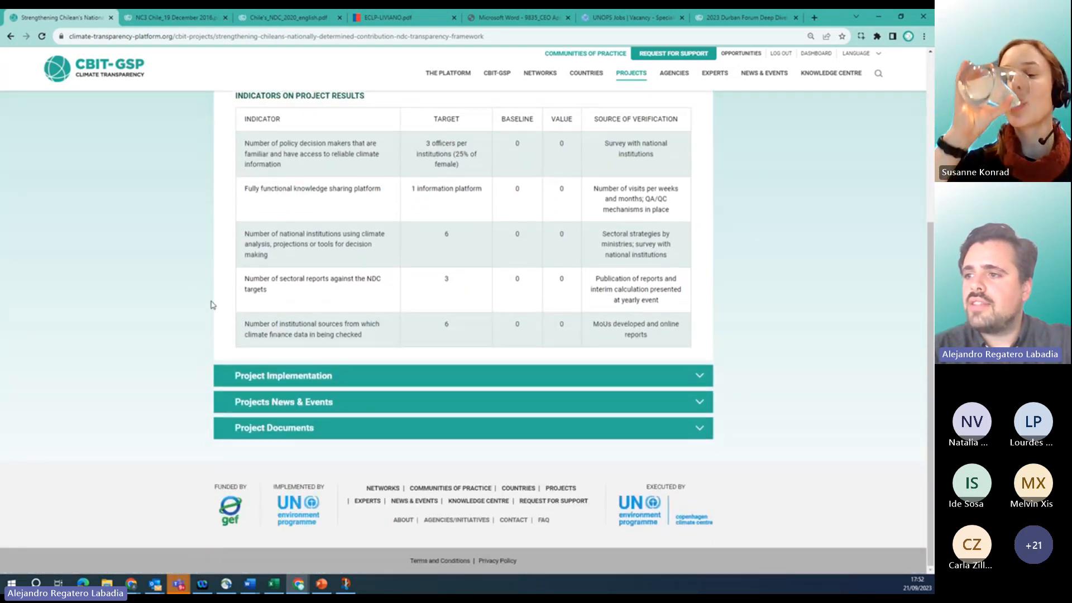
pyautogui.click(377, 381)
pyautogui.scroll(-10, 377, 380)
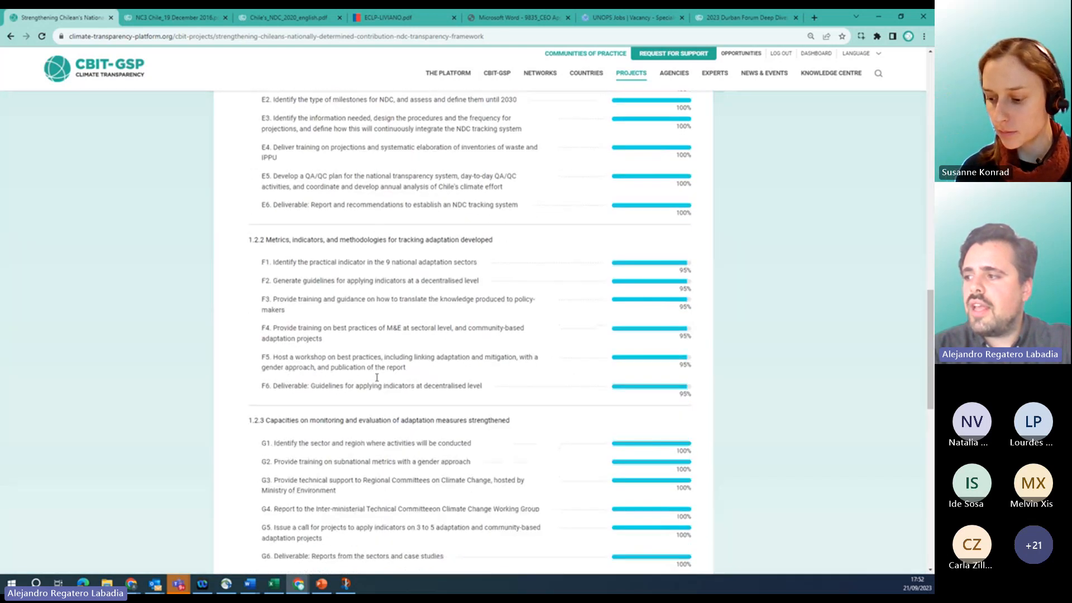
pyautogui.scroll(-6, 377, 381)
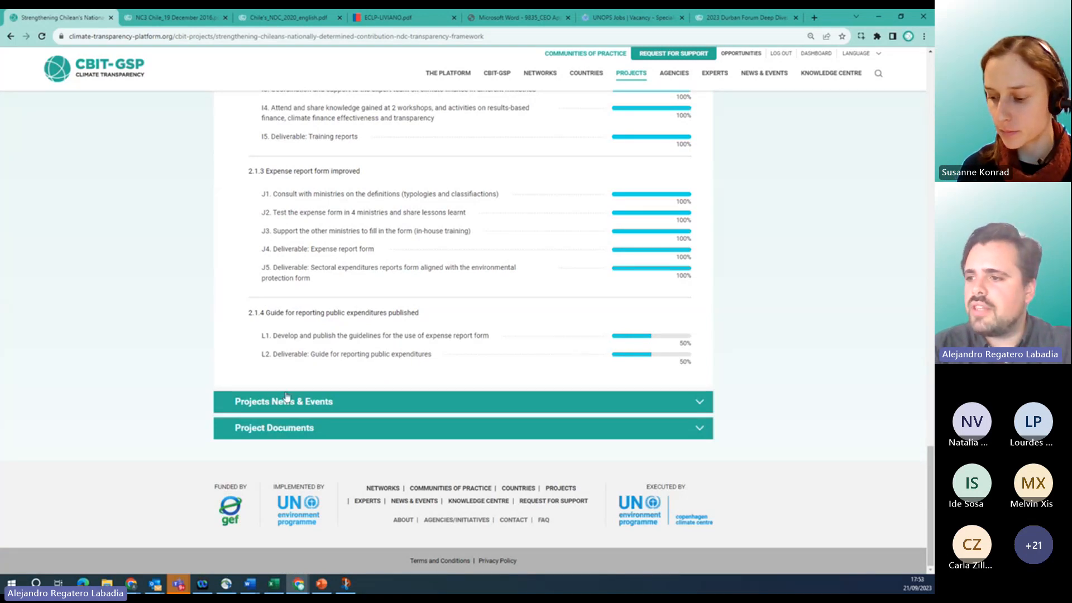
pyautogui.click(335, 426)
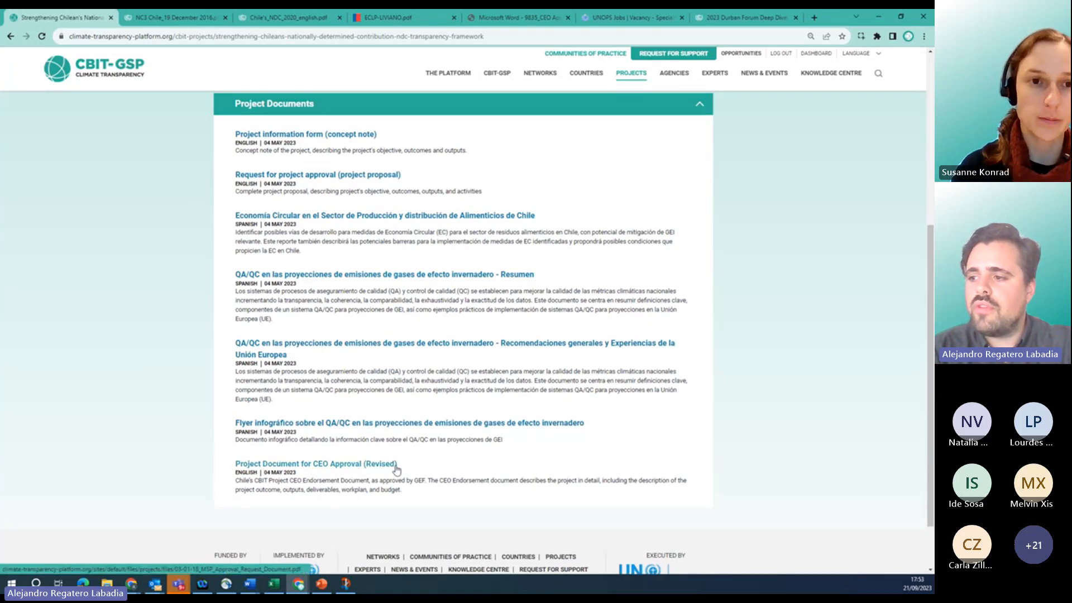
pyautogui.scroll(2, 169, 457)
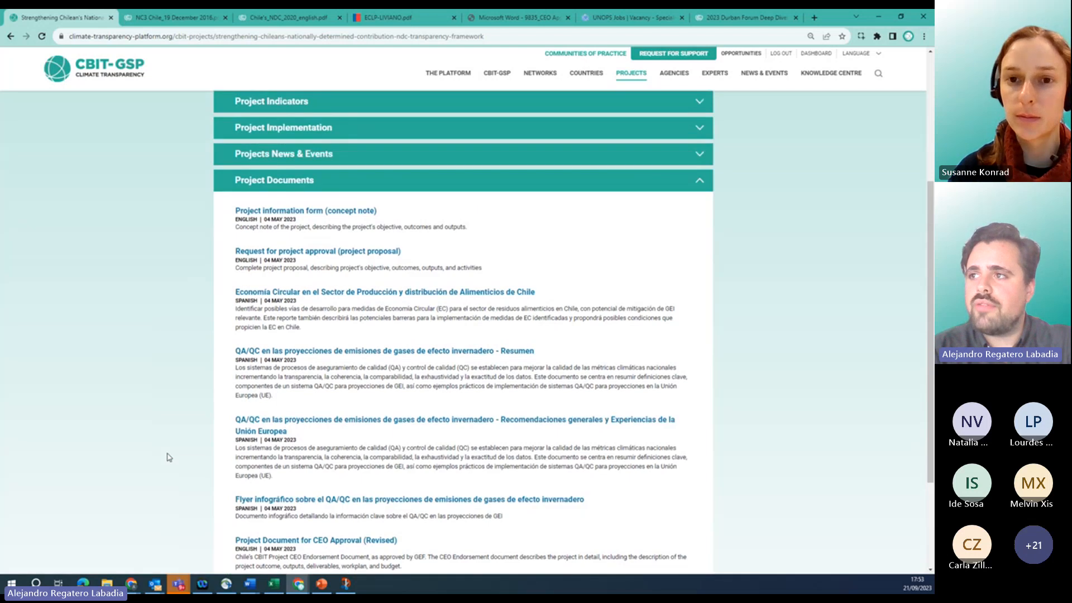
pyautogui.click(328, 182)
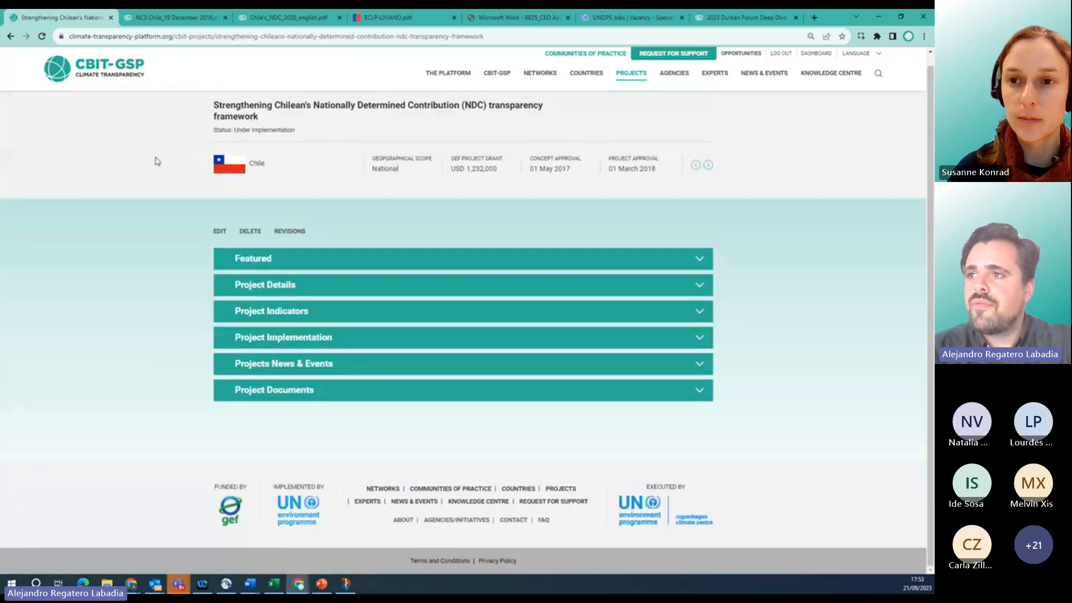
# Edit the Chile project and compare the Project Events and Project News sections, ending on News.
pyautogui.click(216, 233)
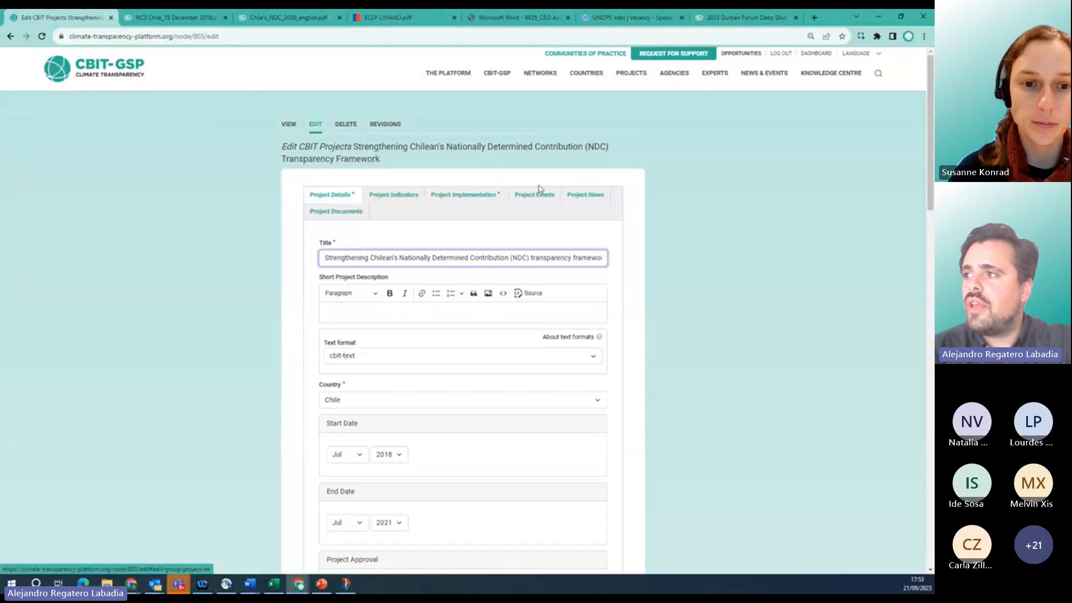
pyautogui.click(534, 194)
pyautogui.click(585, 196)
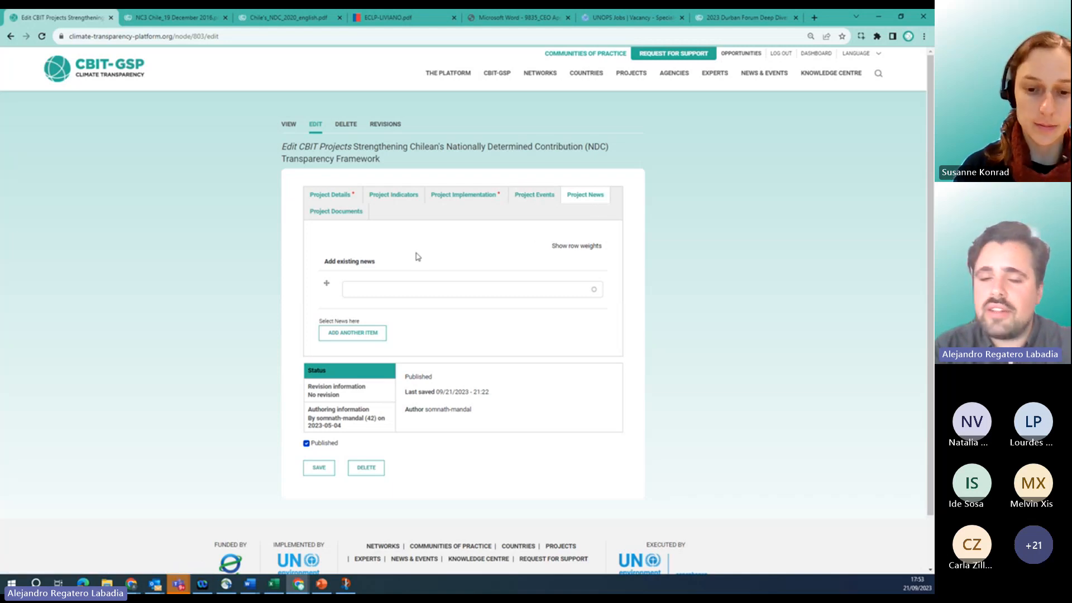
pyautogui.click(532, 195)
pyautogui.click(577, 203)
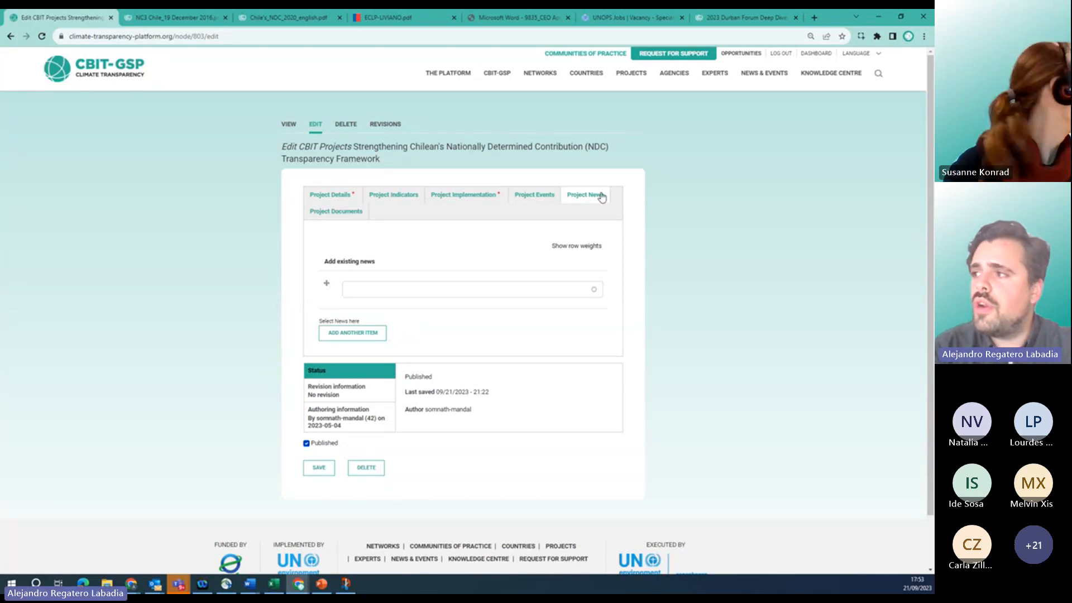
pyautogui.click(546, 196)
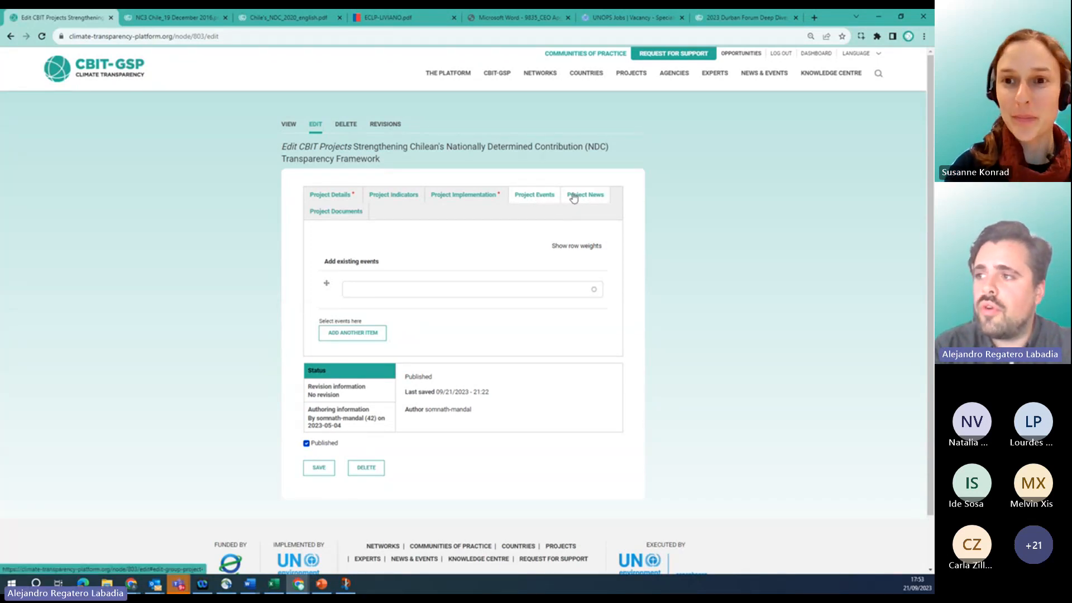
pyautogui.click(565, 195)
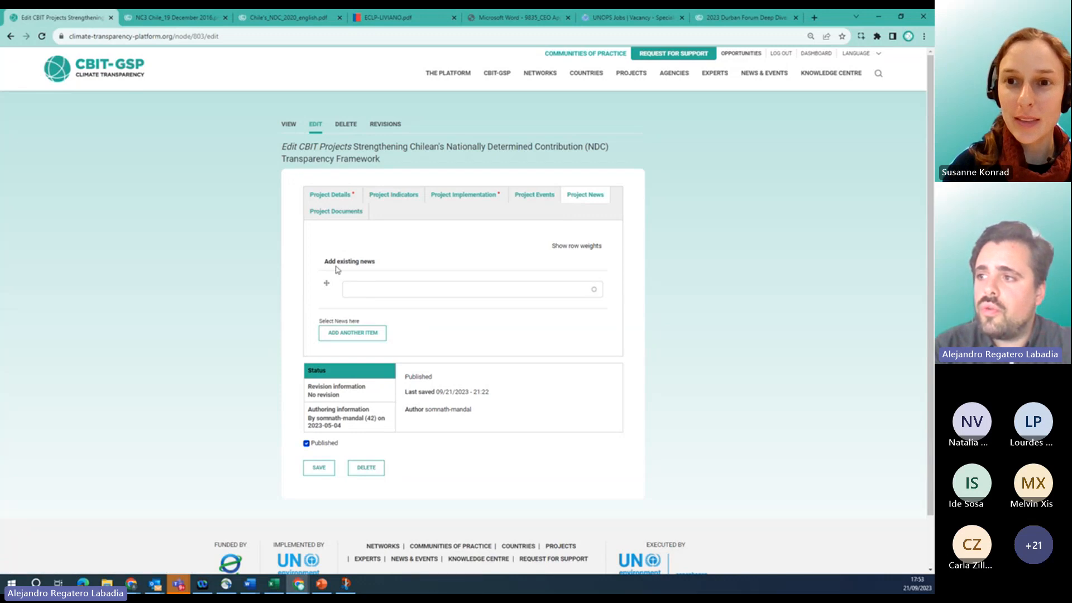
pyautogui.moveTo(329, 261); pyautogui.dragTo(377, 264)
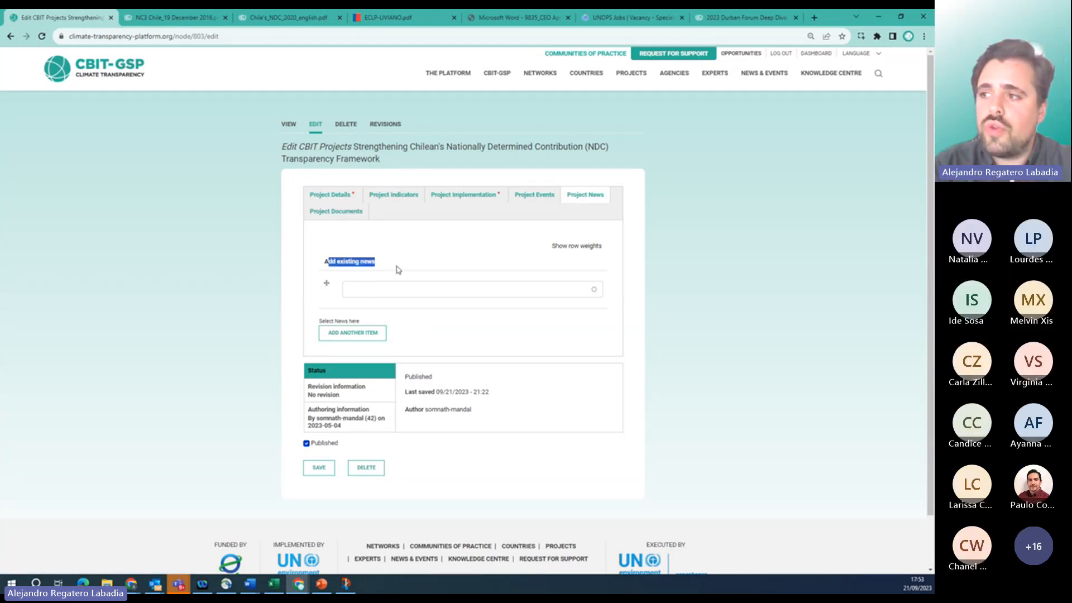
pyautogui.click(398, 270)
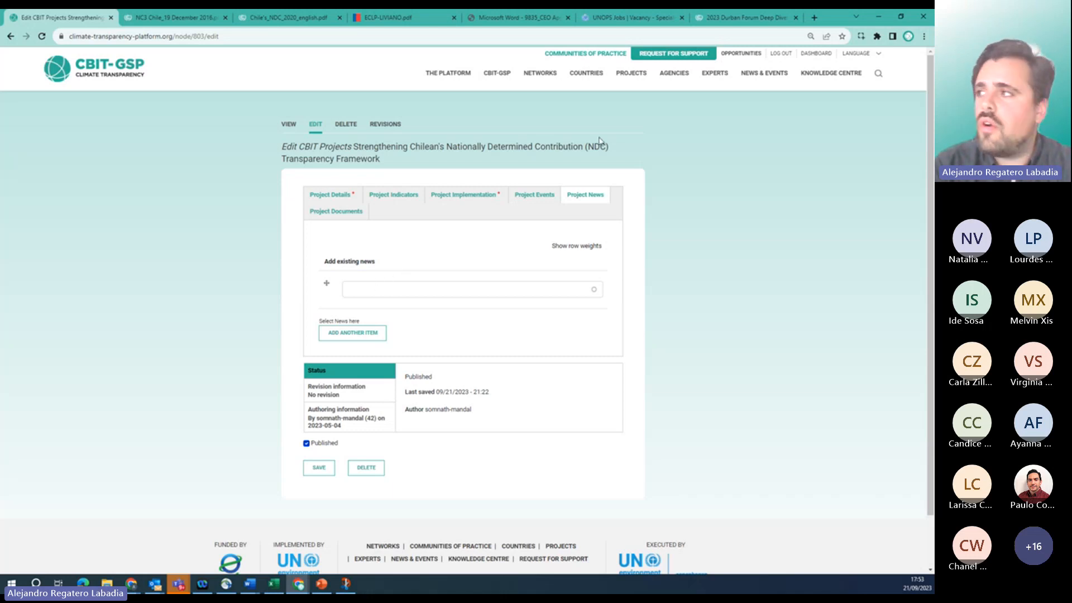
# From the Dashboard's Manage Events list, open a blank Create Events form with ADD EVENT.
pyautogui.click(815, 54)
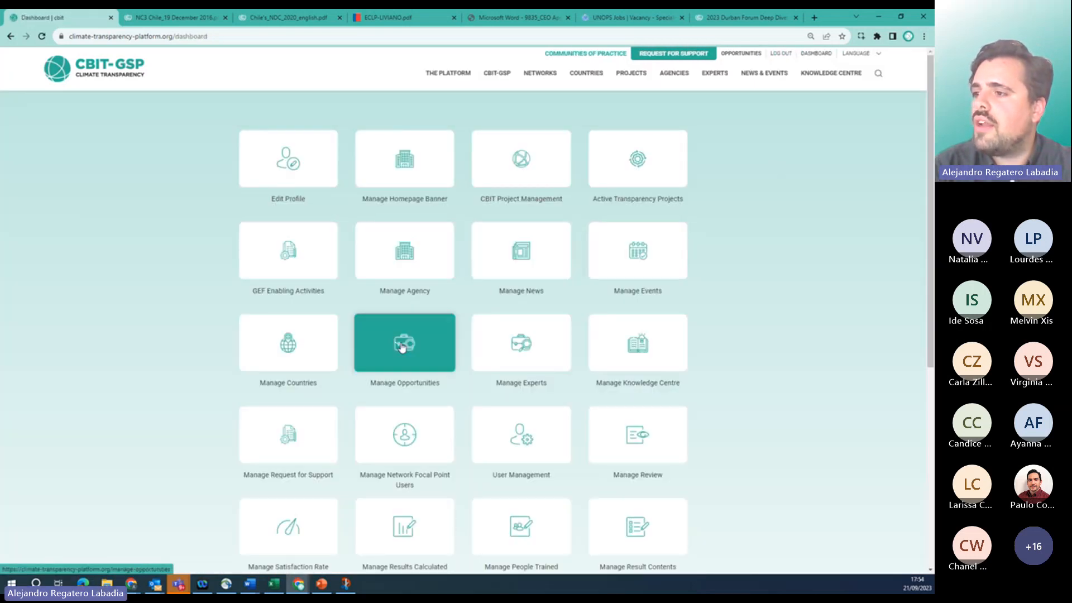
pyautogui.click(614, 267)
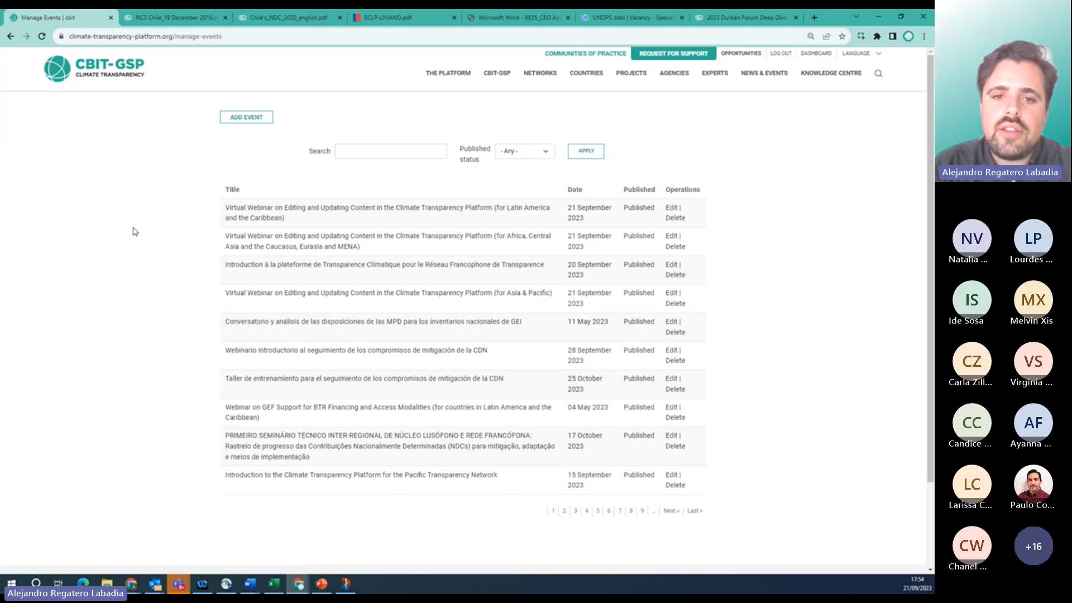
pyautogui.click(241, 122)
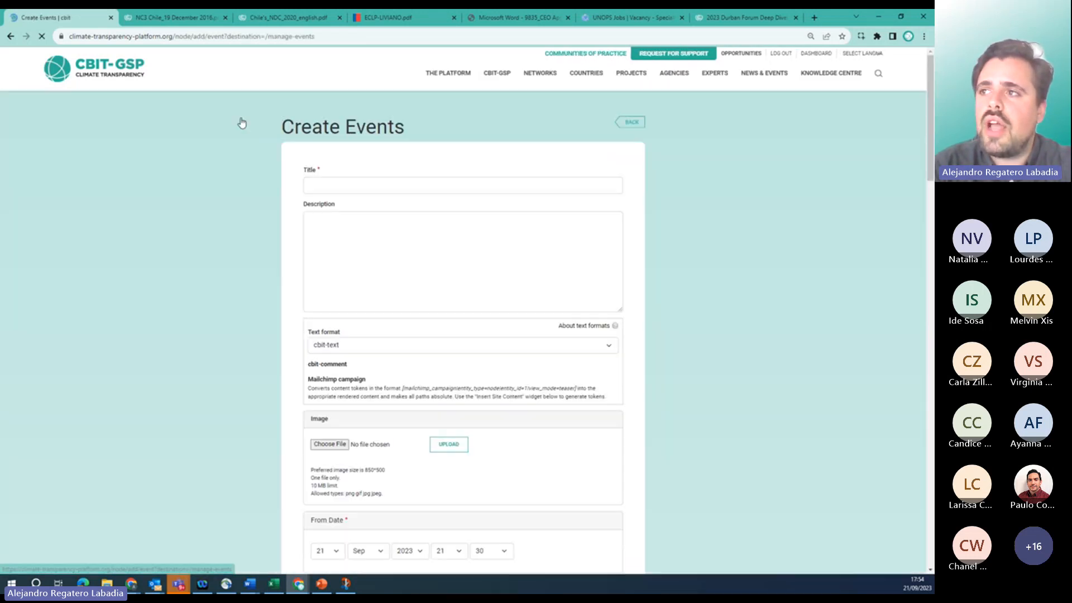
pyautogui.scroll(-8, 290, 261)
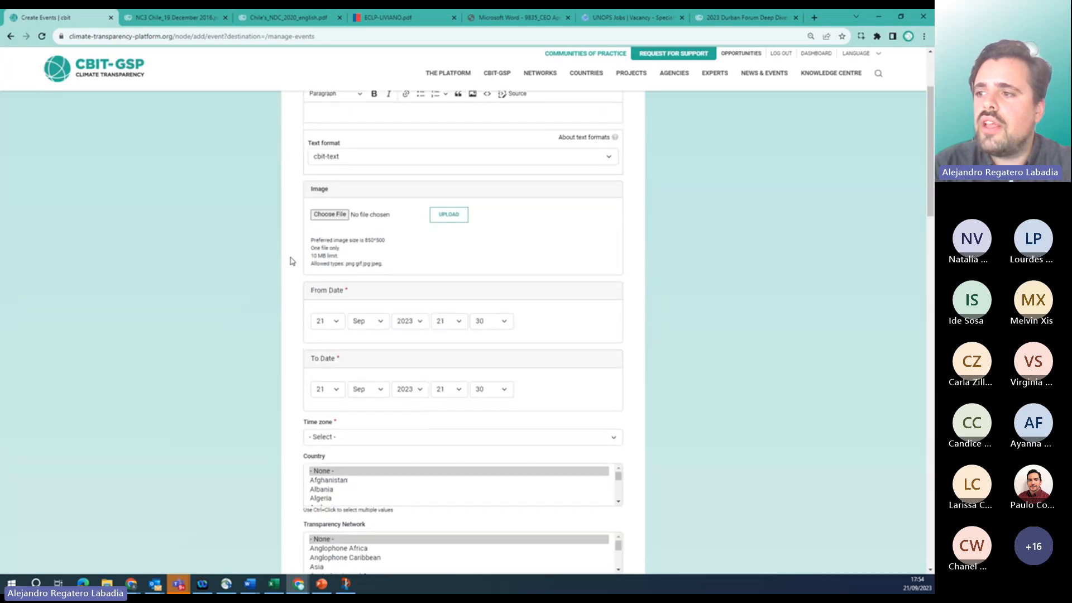
pyautogui.scroll(6, 291, 261)
pyautogui.scroll(2, 290, 261)
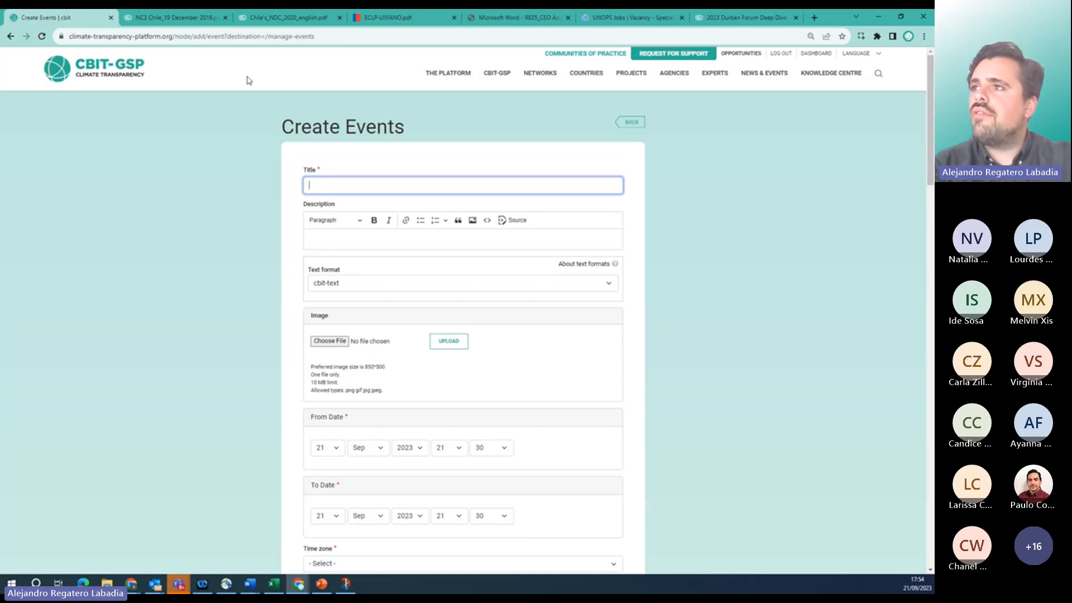
# Paste the '2023 Durban Forum Deep Dive: PCCB Follow-up webinar' title from UNFCCC into the event Title.
pyautogui.click(719, 23)
pyautogui.click(383, 156)
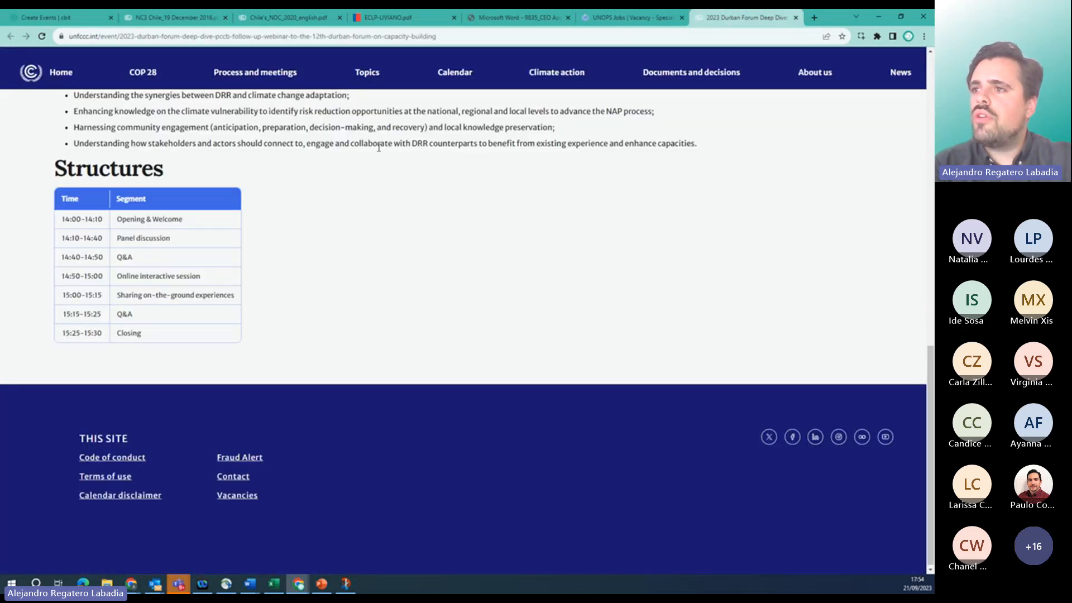
pyautogui.scroll(15, 381, 154)
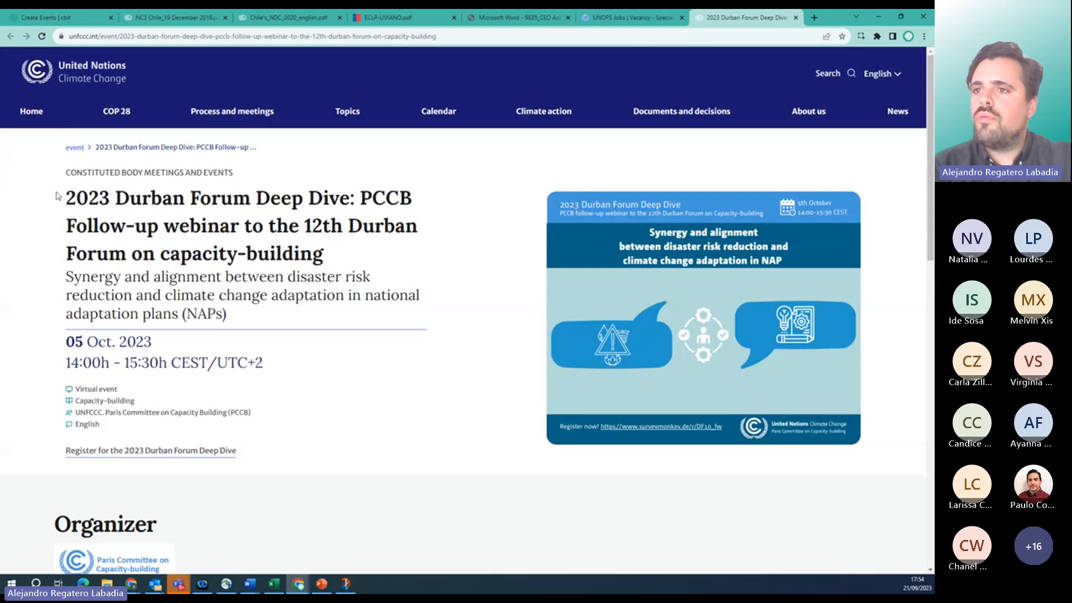
pyautogui.moveTo(67, 197); pyautogui.dragTo(330, 252)
pyautogui.hotkey('ctrl', 'c')
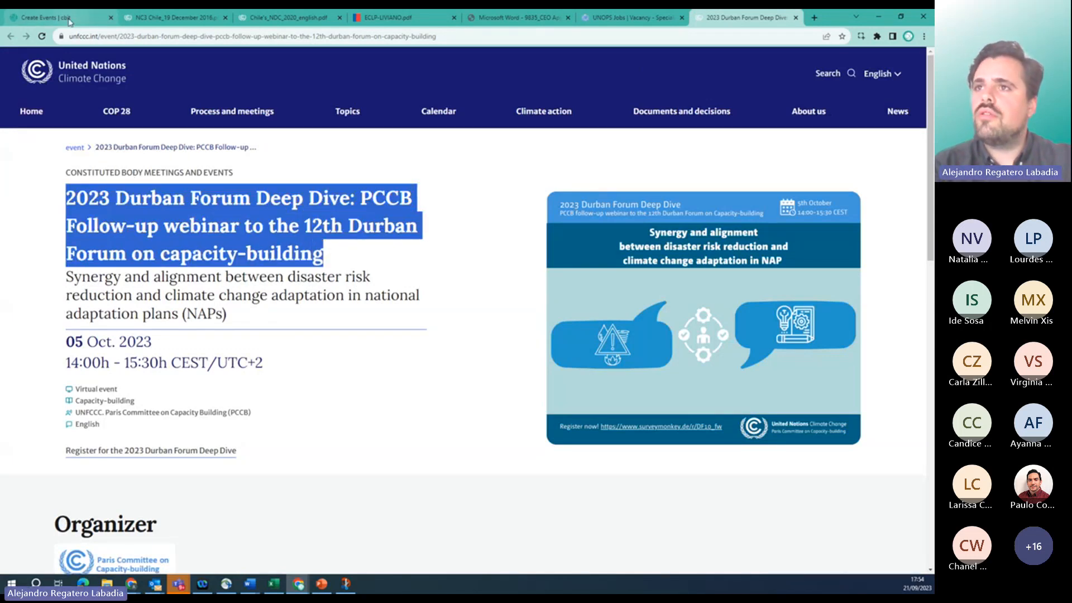
pyautogui.click(58, 18)
pyautogui.click(369, 186)
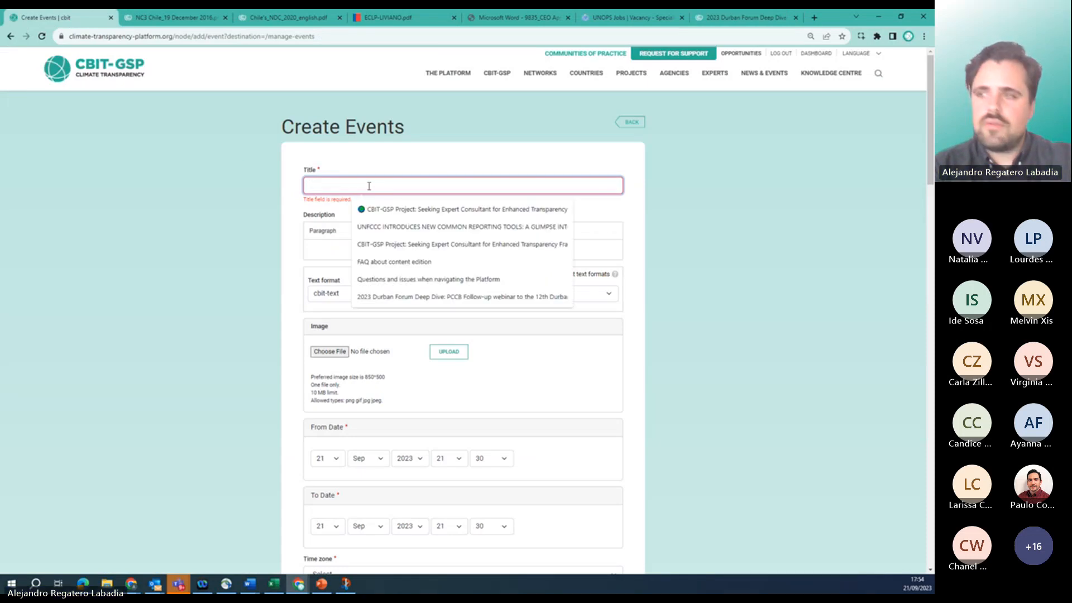
pyautogui.hotkey('ctrl', 'v')
# Copy the background-to-objectives text from the UNFCCC event page.
pyautogui.click(747, 21)
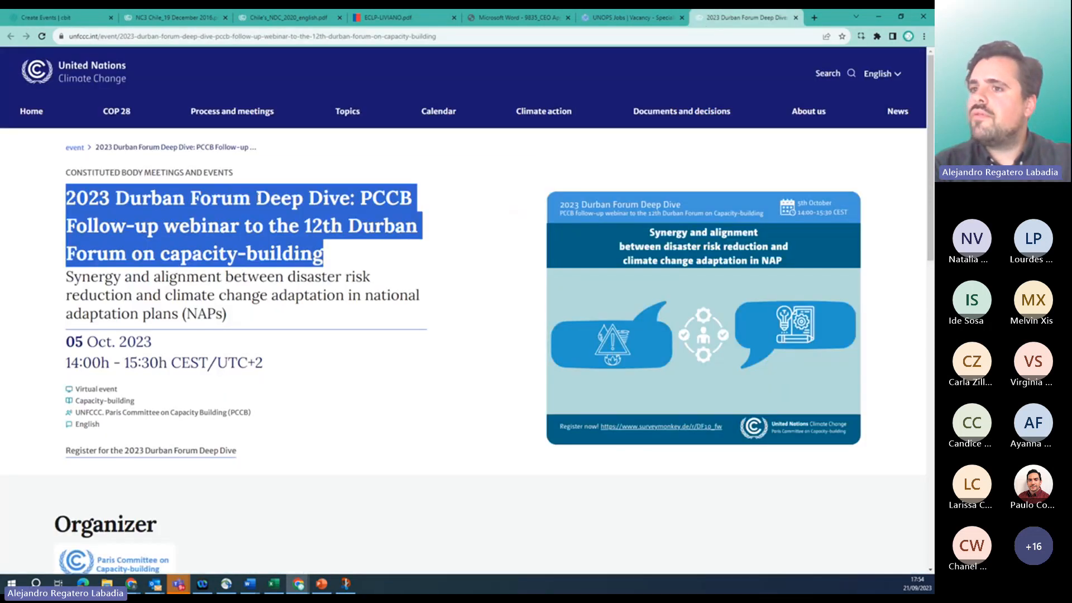
pyautogui.scroll(-5, 65, 326)
pyautogui.scroll(-3, 66, 325)
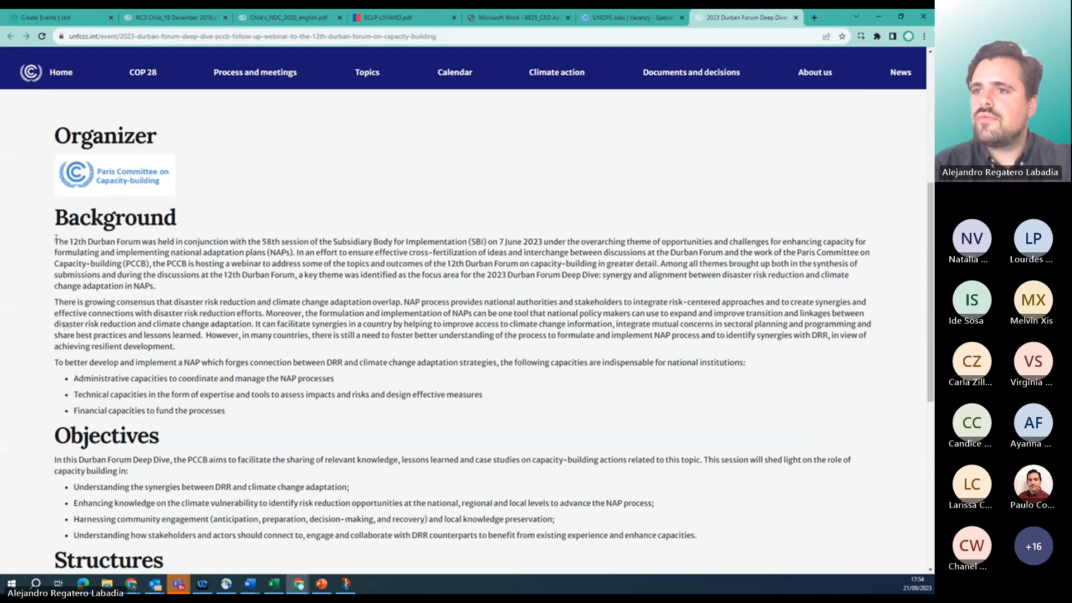
pyautogui.moveTo(57, 241); pyautogui.dragTo(708, 144)
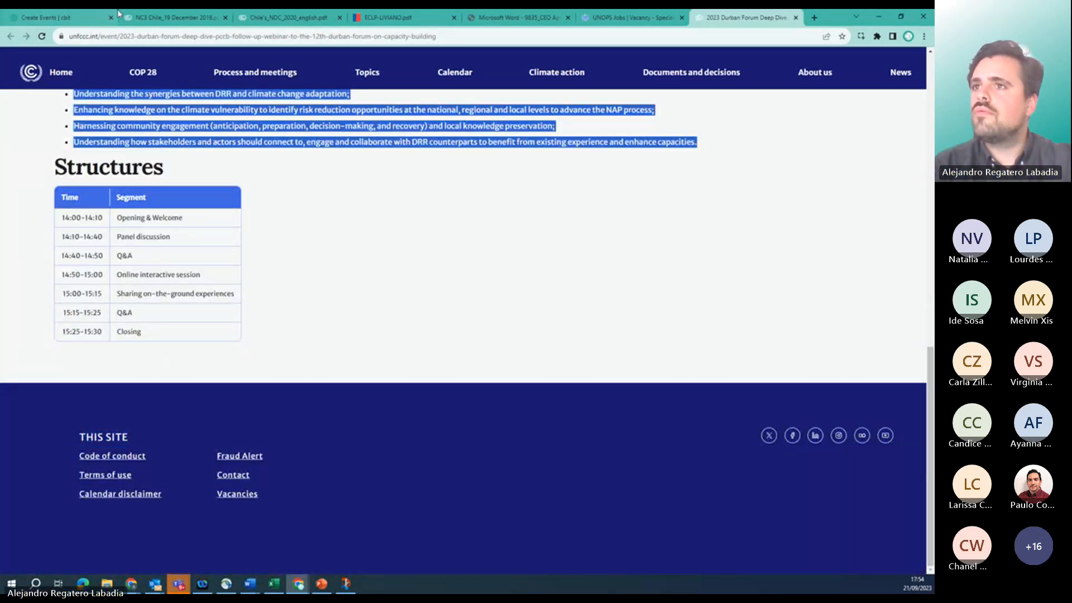
pyautogui.click(100, 18)
# Paste the copied background and objectives text into the event description.
pyautogui.click(405, 239)
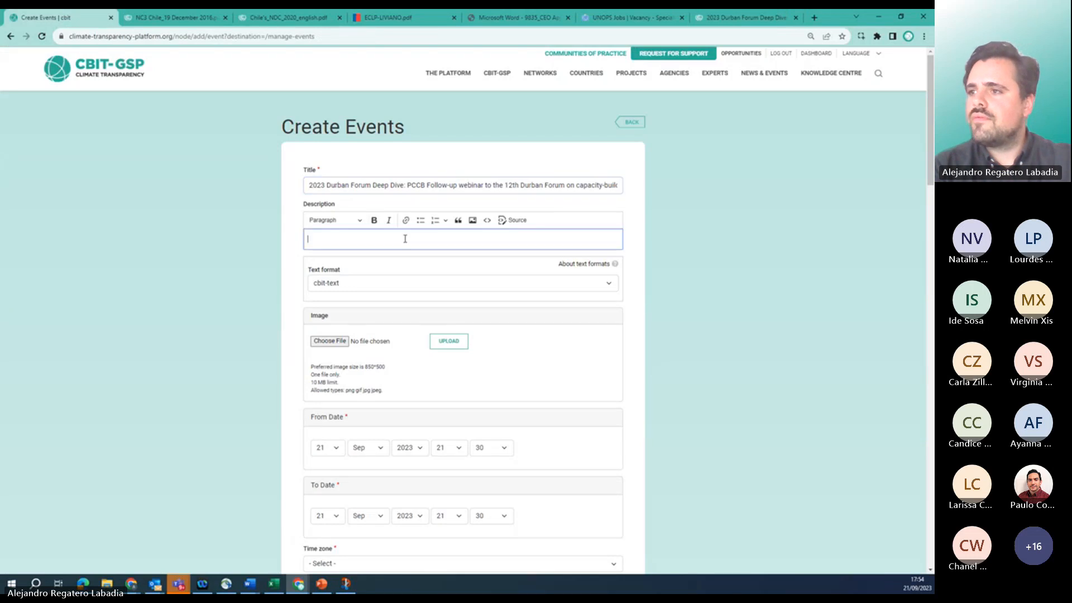
pyautogui.hotkey('ctrl', 'v')
pyautogui.scroll(-6, 407, 384)
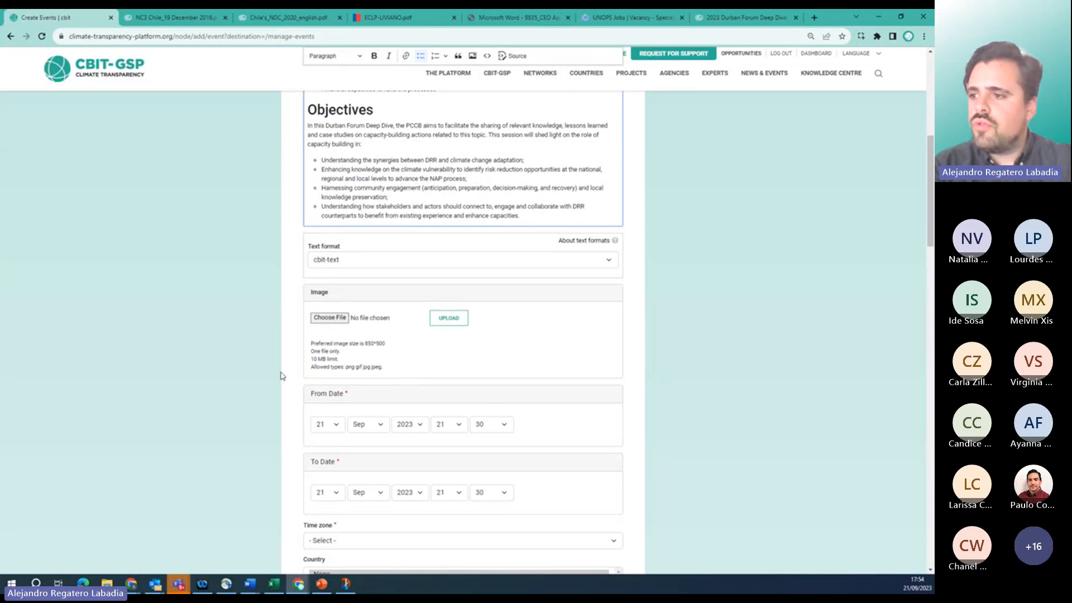
# Change the event's end time to 22:30 on 21 Sep 2023.
pyautogui.scroll(-1, 285, 407)
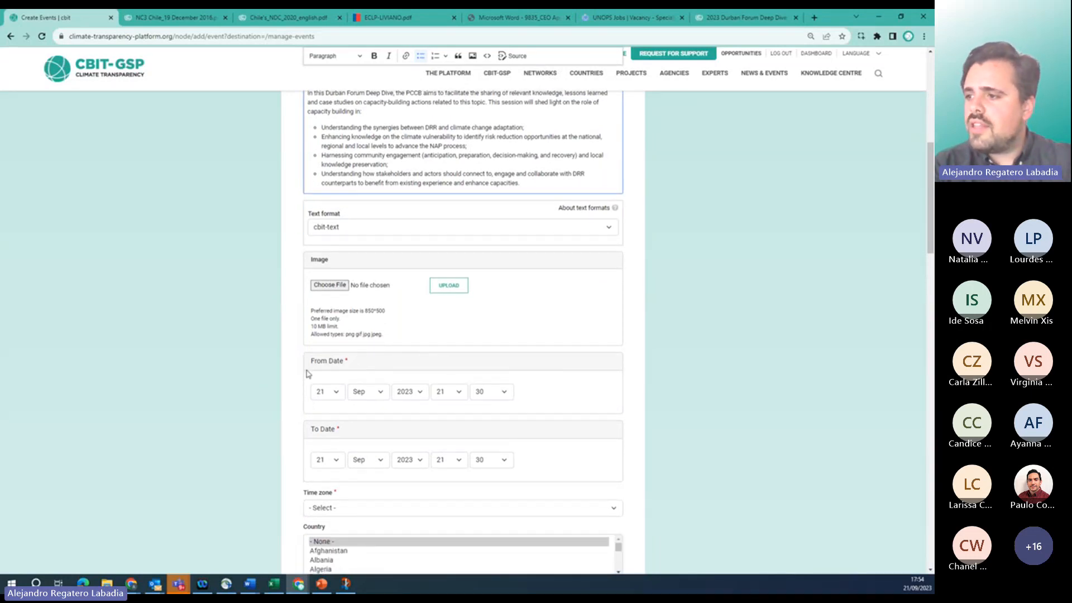
pyautogui.scroll(-1, 517, 377)
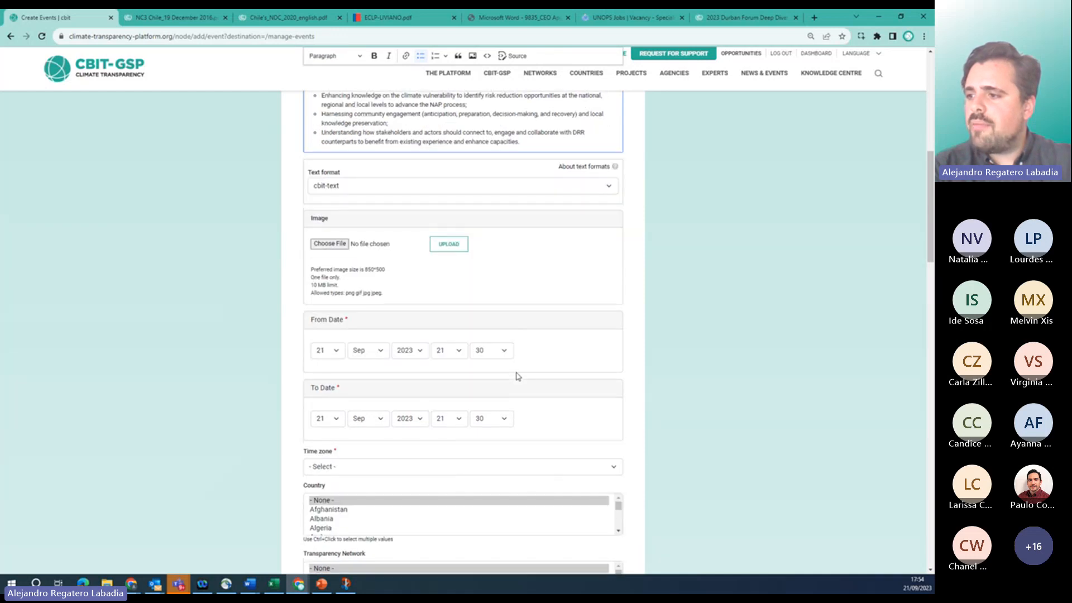
pyautogui.click(460, 420)
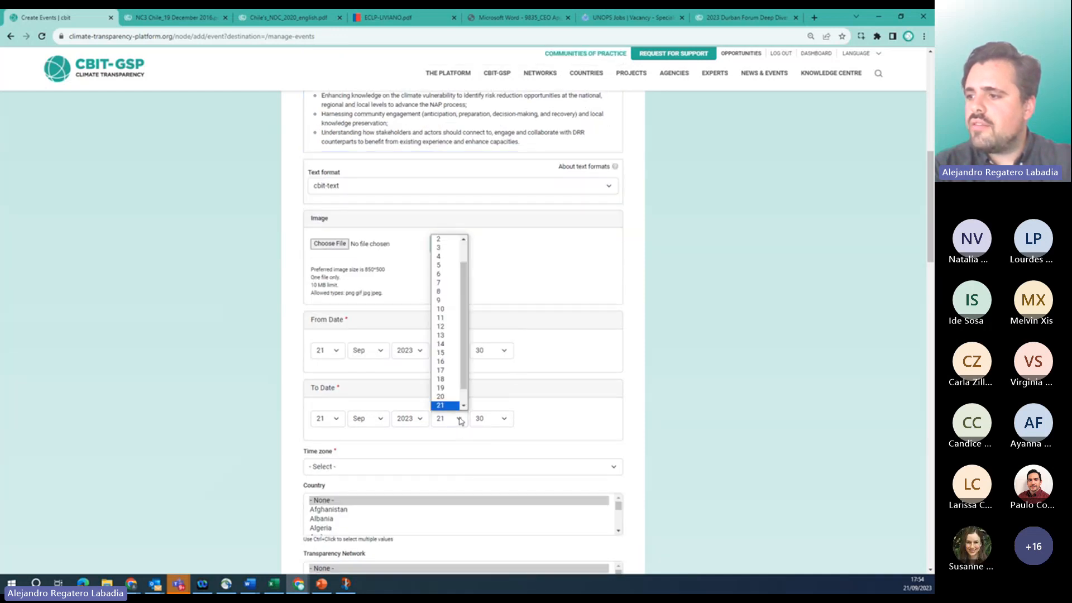
pyautogui.click(463, 408)
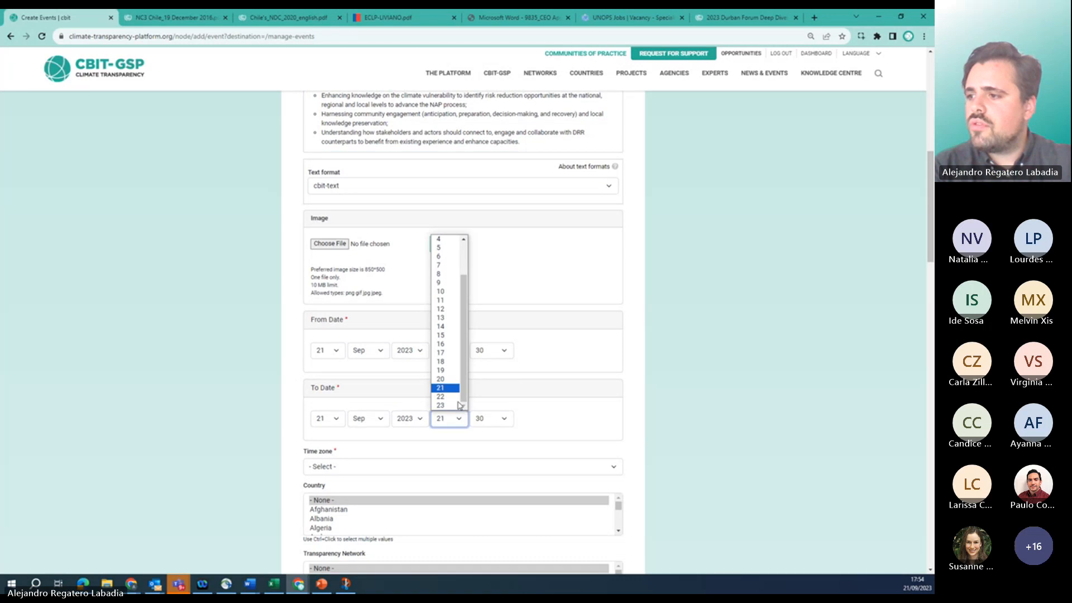
pyautogui.click(441, 397)
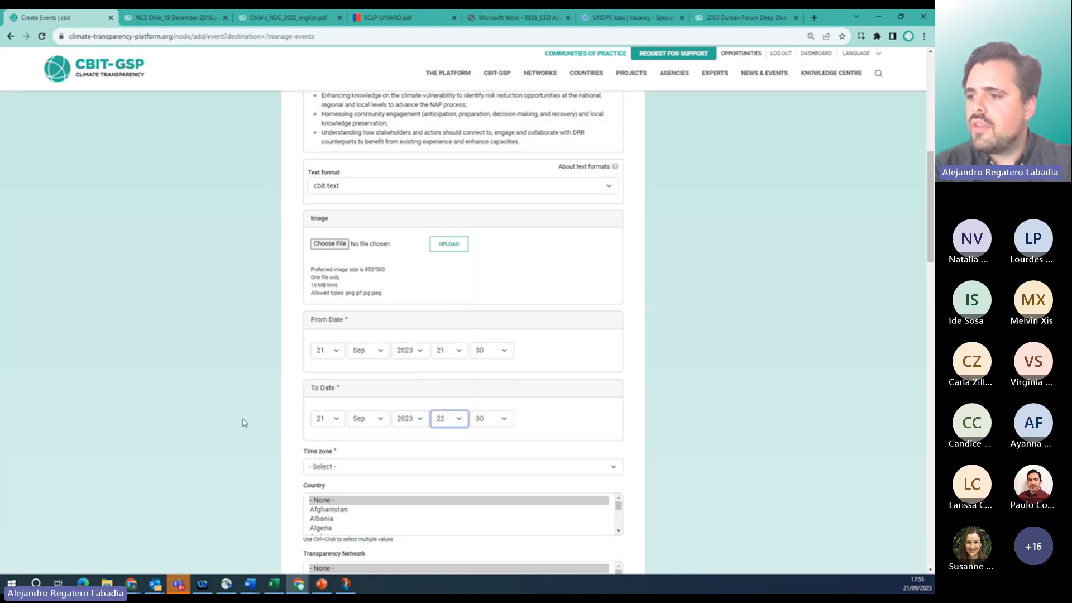
pyautogui.scroll(-2, 307, 416)
# Set the event's time zone to Buenos Aires (Argentina).
pyautogui.click(375, 405)
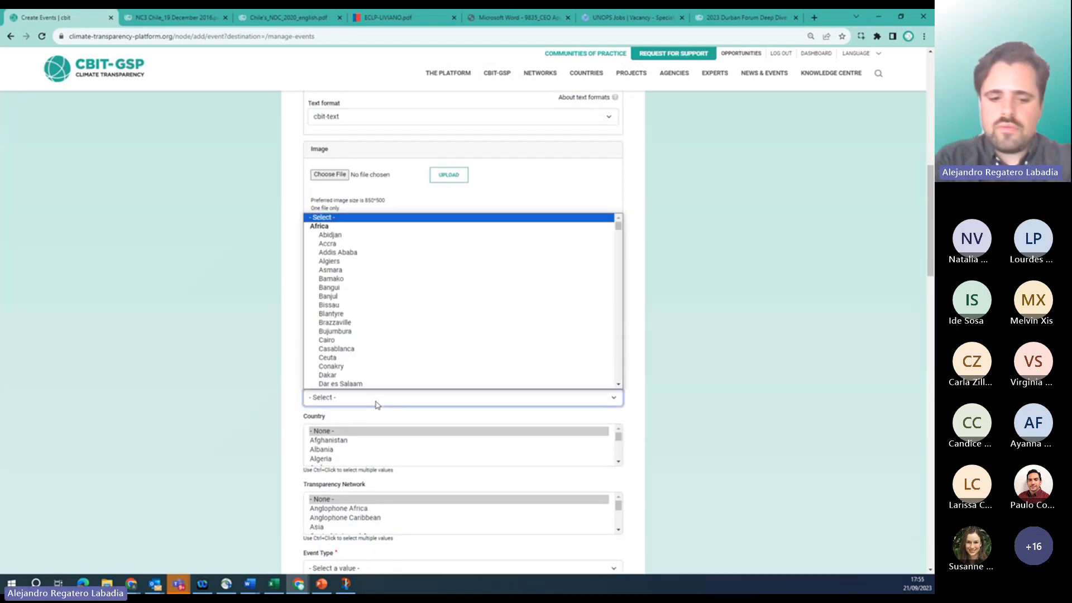
pyautogui.write('chi')
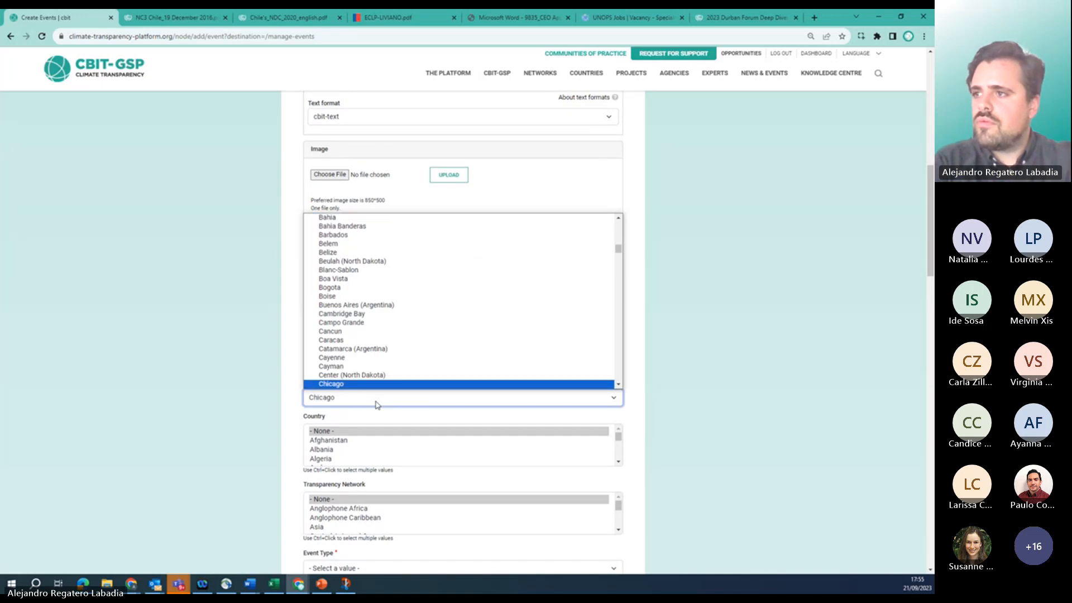
pyautogui.click(347, 304)
pyautogui.scroll(-2, 299, 417)
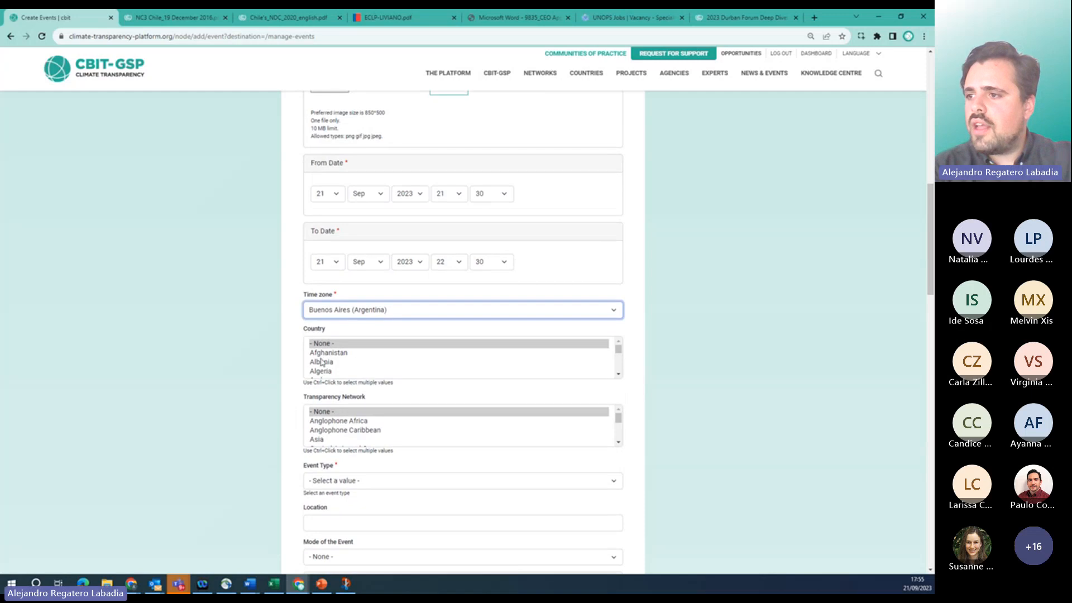
# Select Chile and Colombia in the event's Country list.
pyautogui.click(618, 368)
pyautogui.click(552, 353)
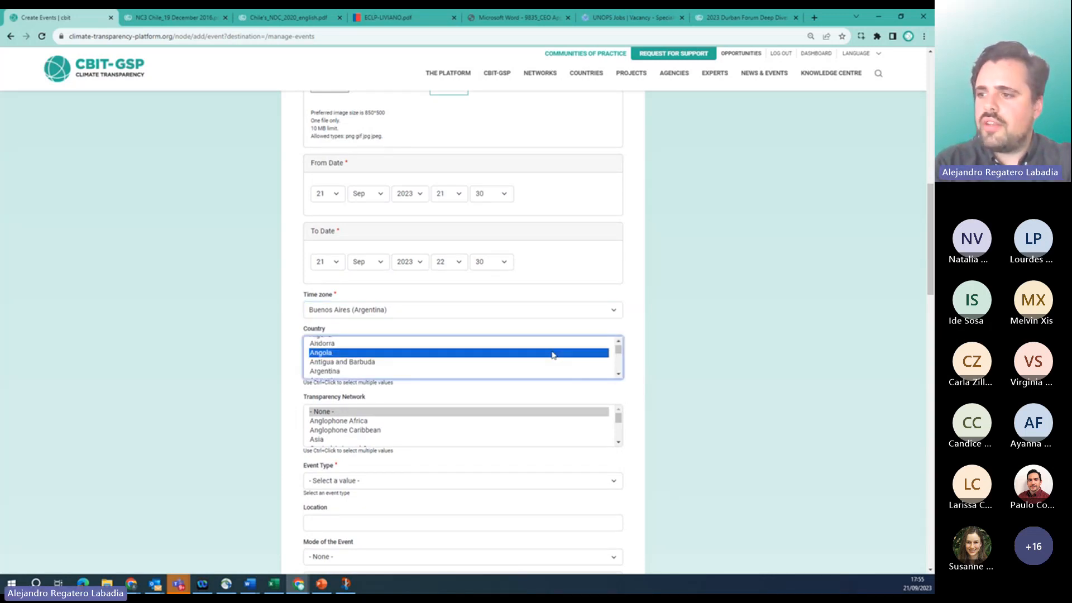
pyautogui.write('chile')
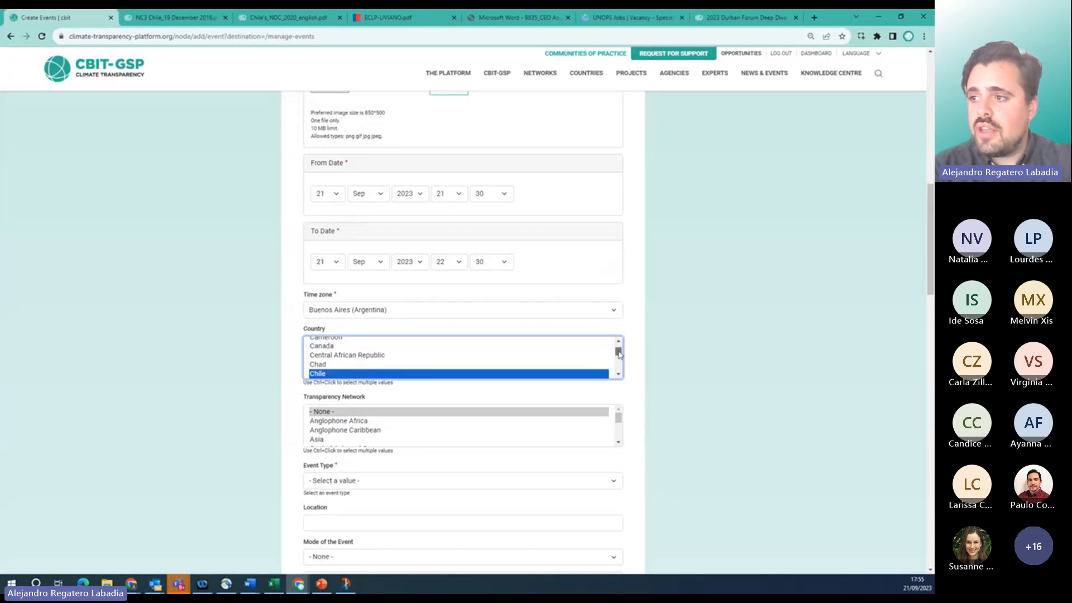
pyautogui.moveTo(618, 352); pyautogui.dragTo(618, 355)
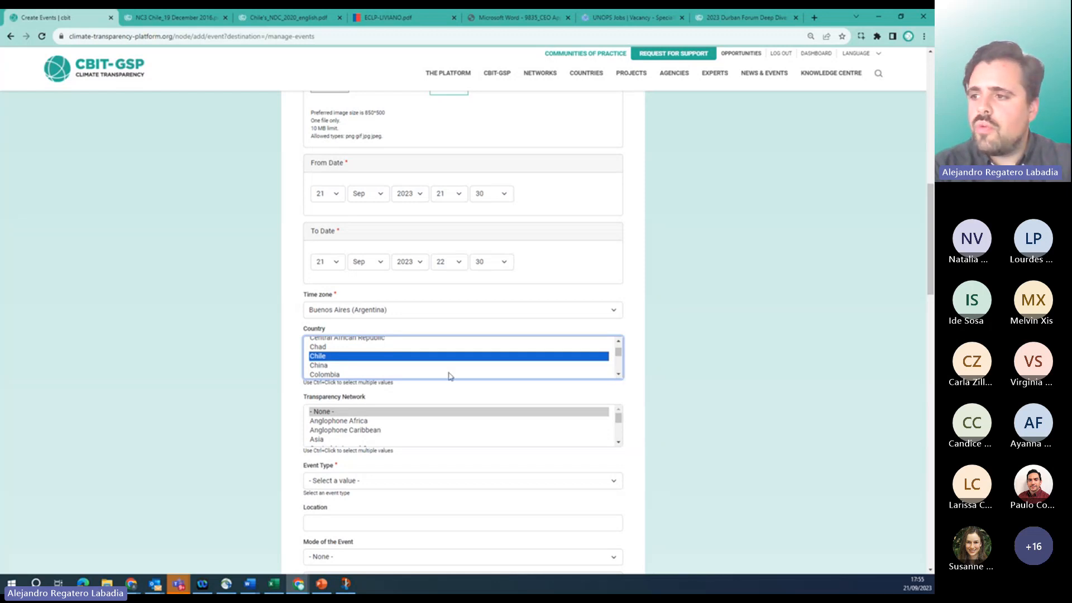
pyautogui.keyDown('ctrl'); pyautogui.click(357, 374); pyautogui.keyUp('ctrl')
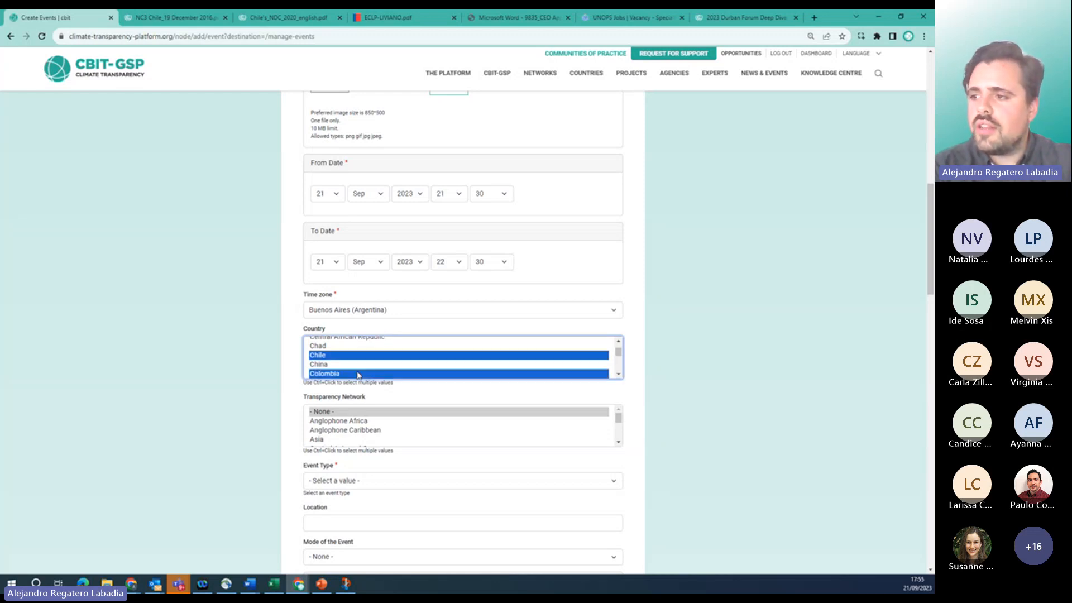
pyautogui.click(618, 373)
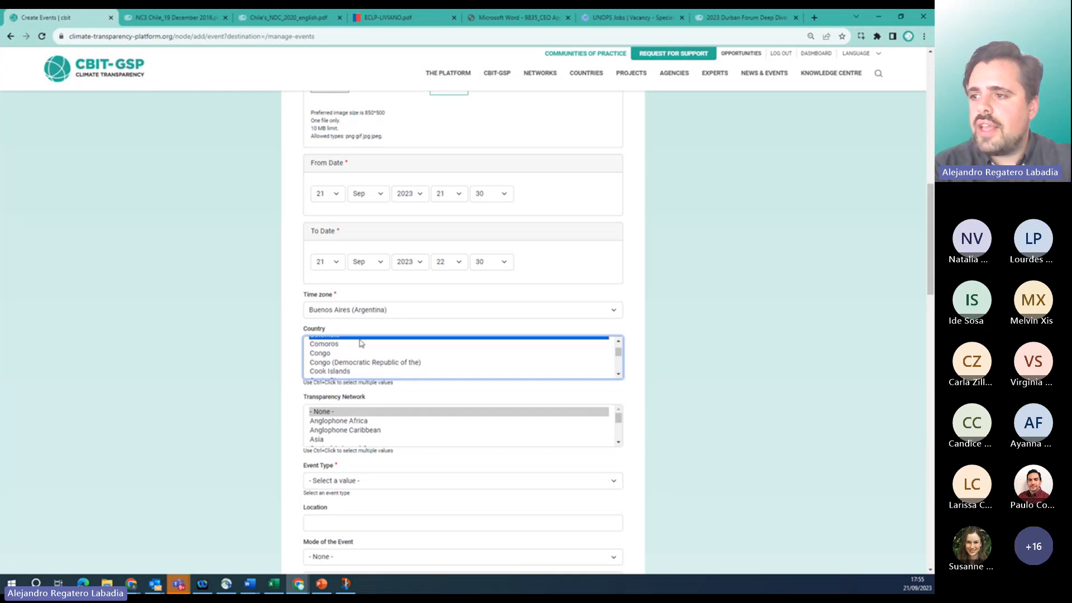
pyautogui.click(619, 441)
pyautogui.click(618, 443)
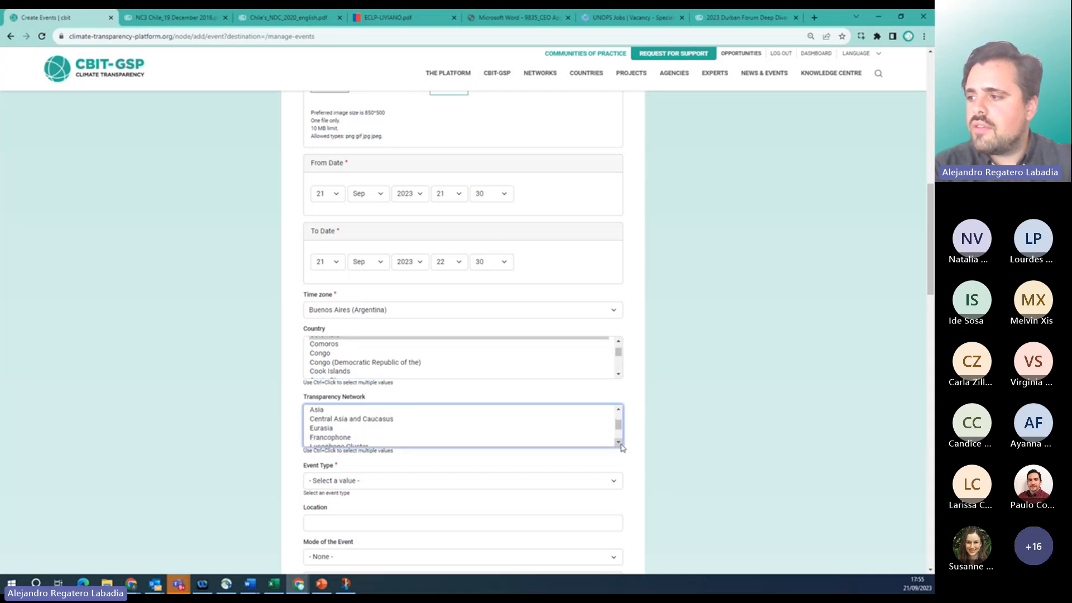
pyautogui.click(618, 442)
pyautogui.click(618, 443)
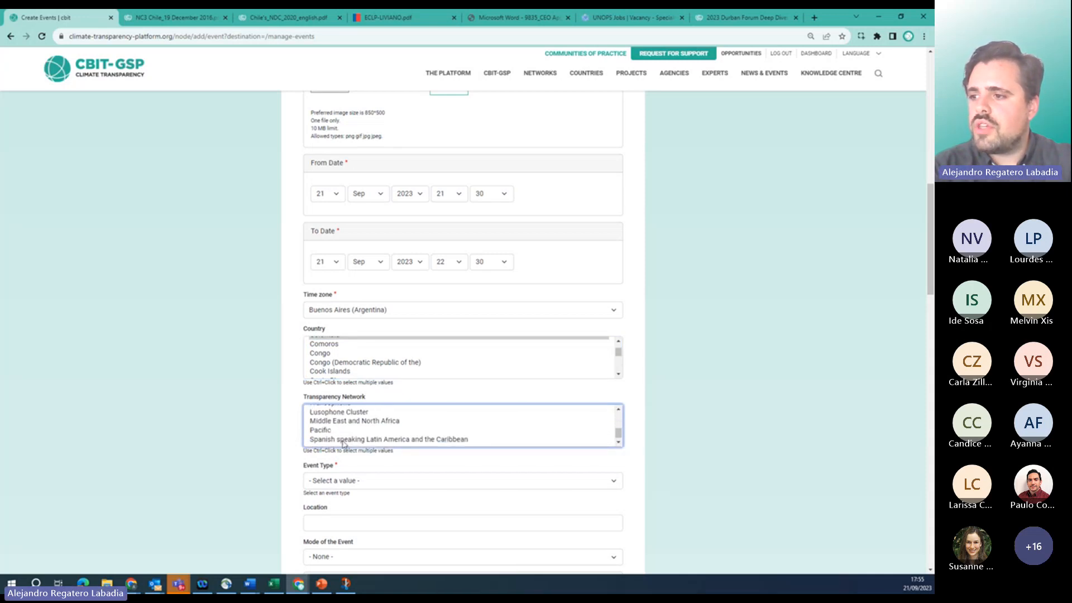
# Choose 'Spanish speaking Latin America and the Caribbean' in the Transparency Network list.
pyautogui.click(344, 439)
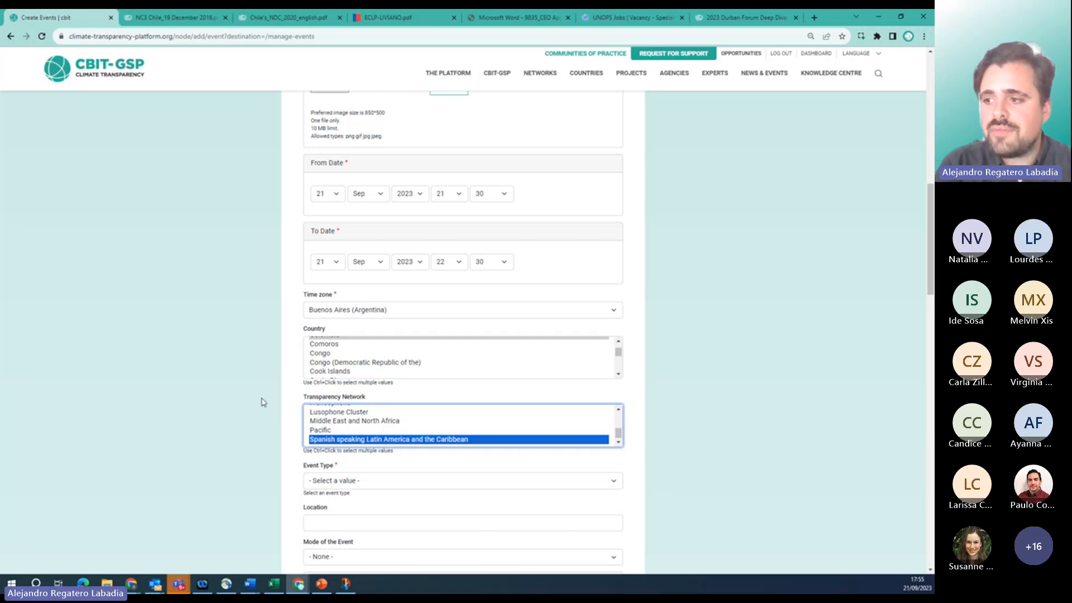
pyautogui.scroll(-2, 263, 402)
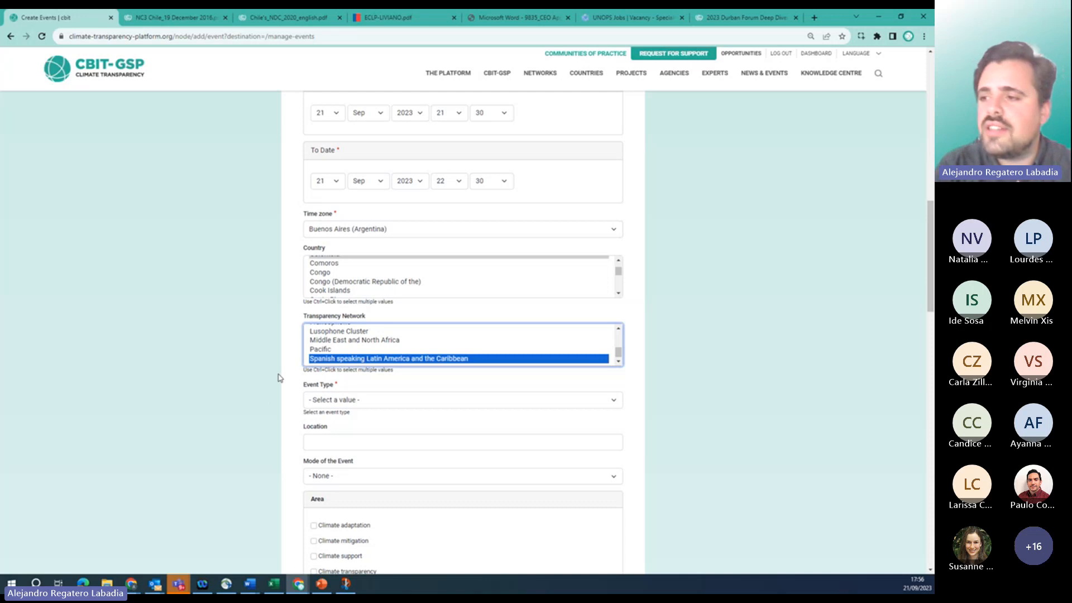
# Set the event type to Training and the event mode to Virtual.
pyautogui.scroll(-1, 279, 378)
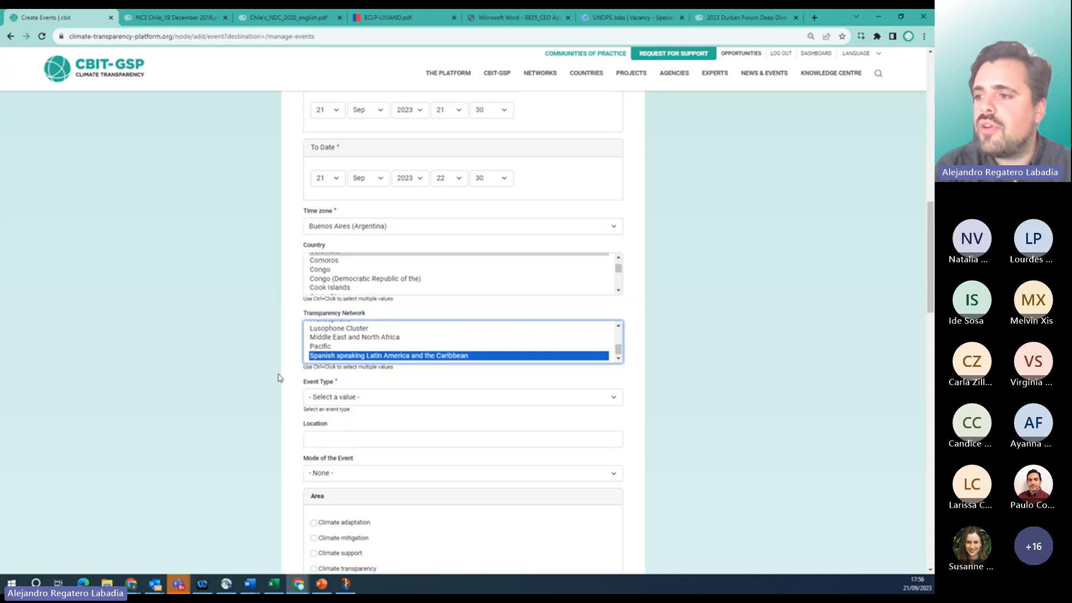
pyautogui.click(380, 398)
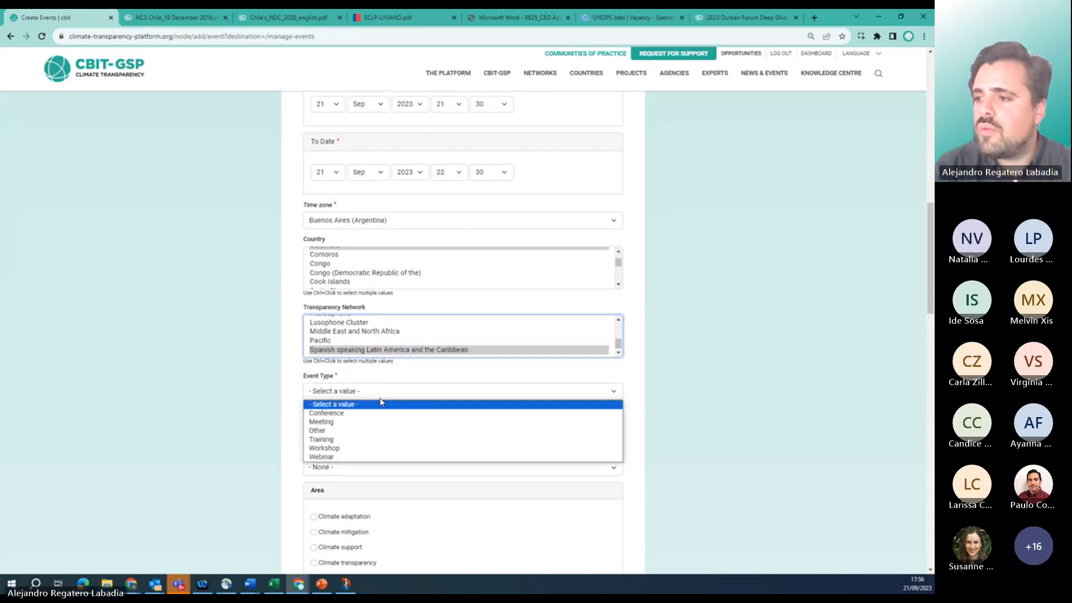
pyautogui.click(321, 439)
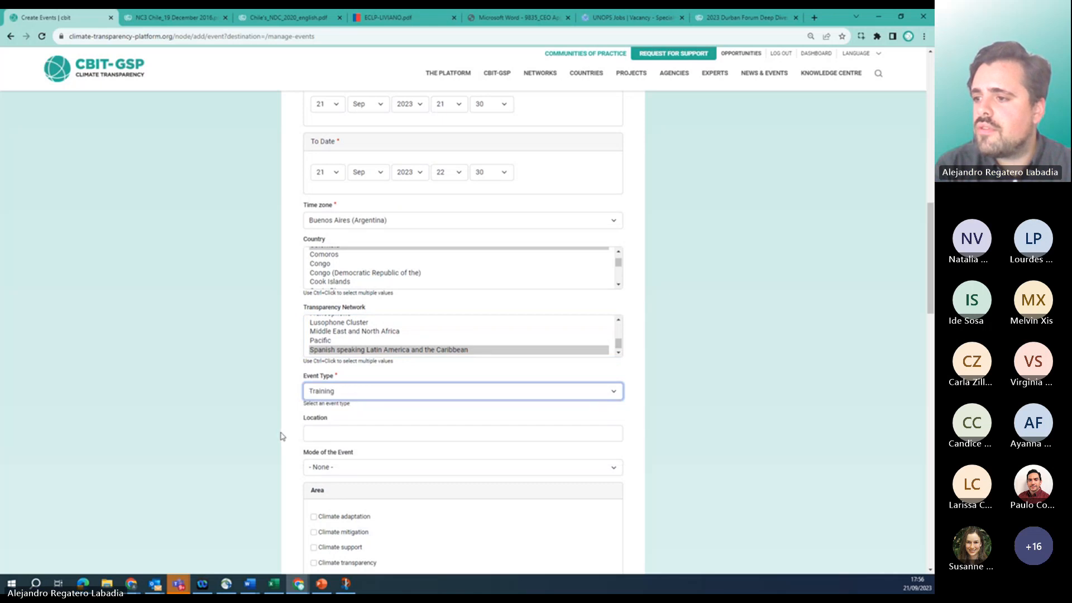
pyautogui.scroll(-1, 283, 436)
pyautogui.click(340, 419)
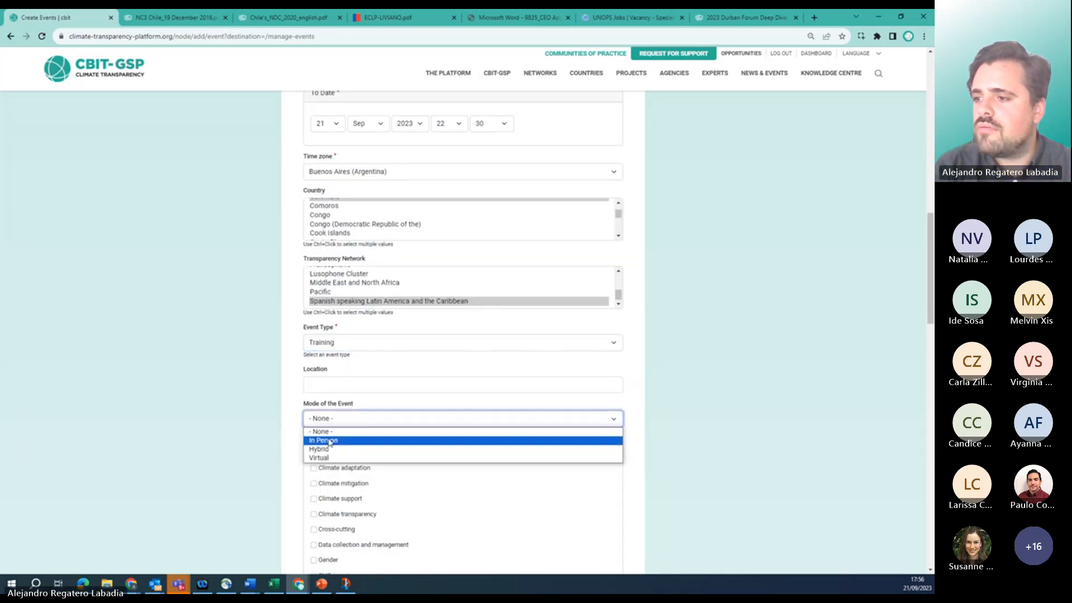
pyautogui.click(321, 458)
# Tag the event with the Climate transparency area and the Cross-cutting sector.
pyautogui.scroll(-4, 298, 461)
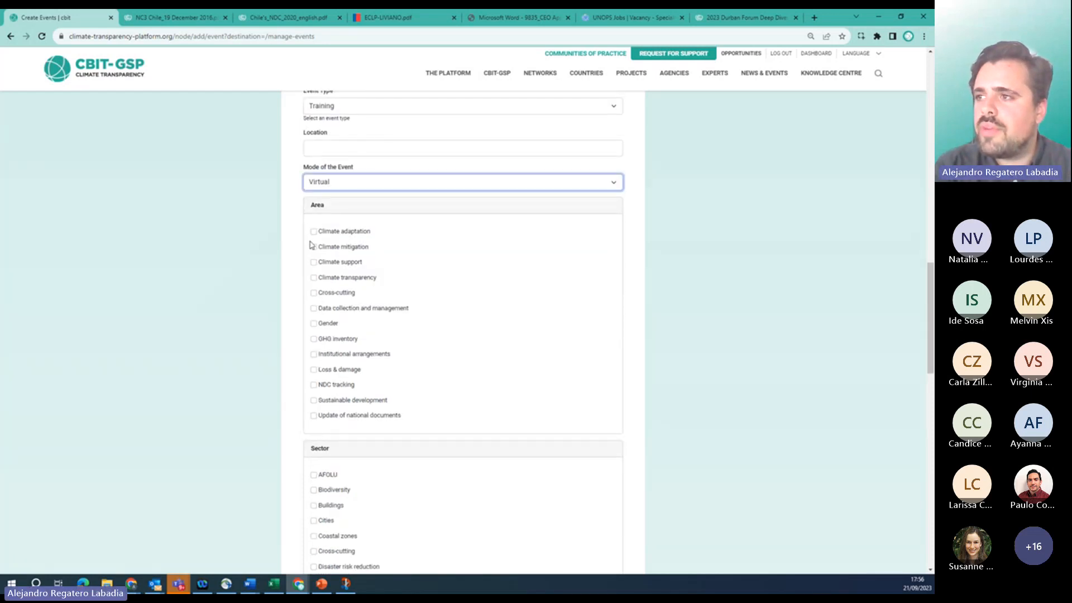
pyautogui.click(313, 279)
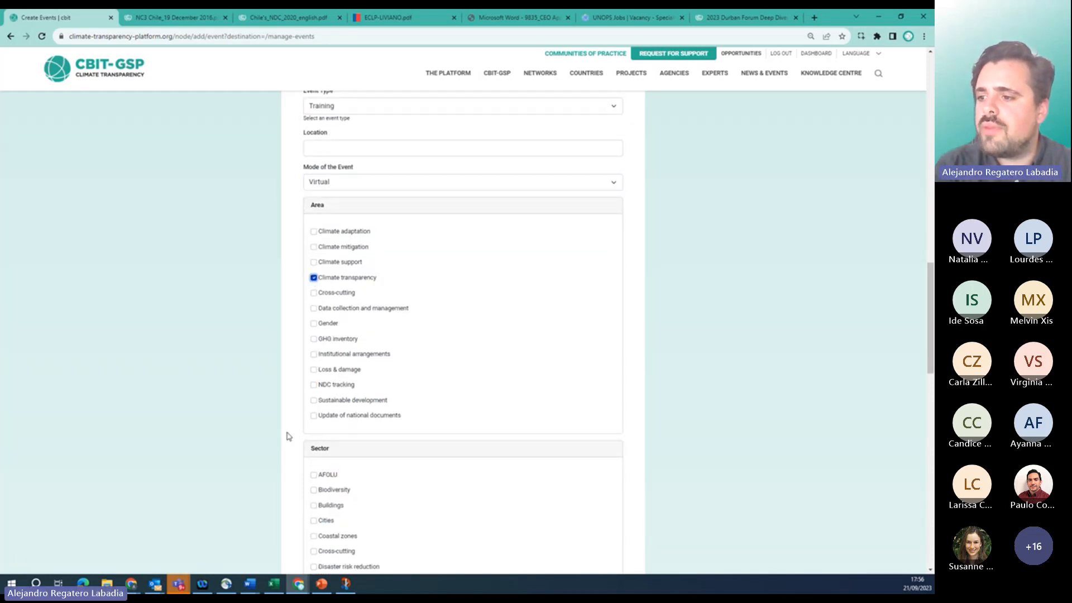
pyautogui.scroll(-2, 288, 436)
pyautogui.click(313, 422)
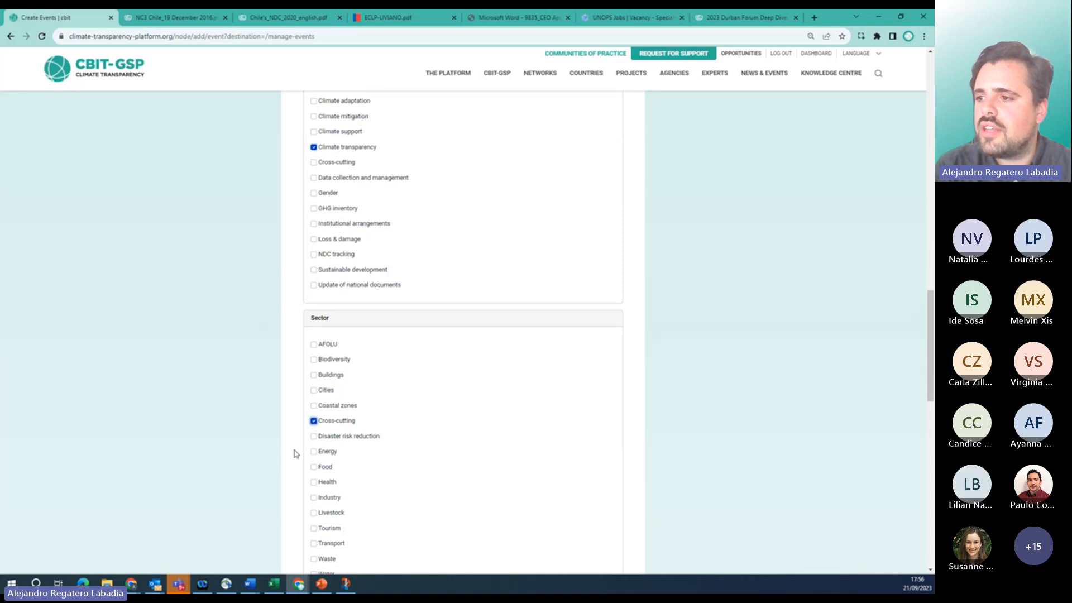
pyautogui.scroll(-5, 287, 468)
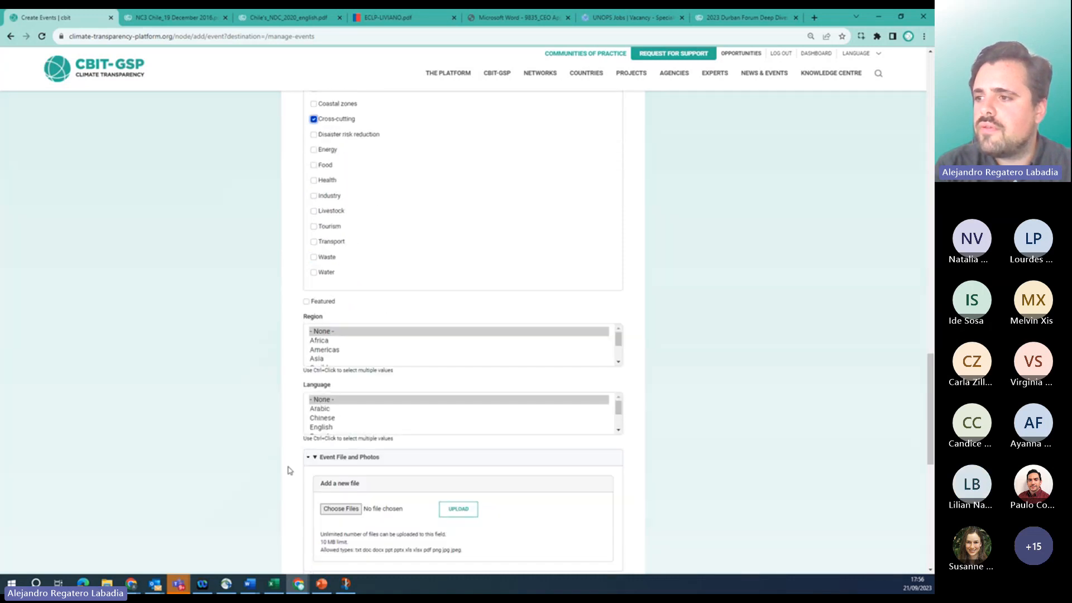
# Set the event region to Americas and the language to Spanish.
pyautogui.click(326, 350)
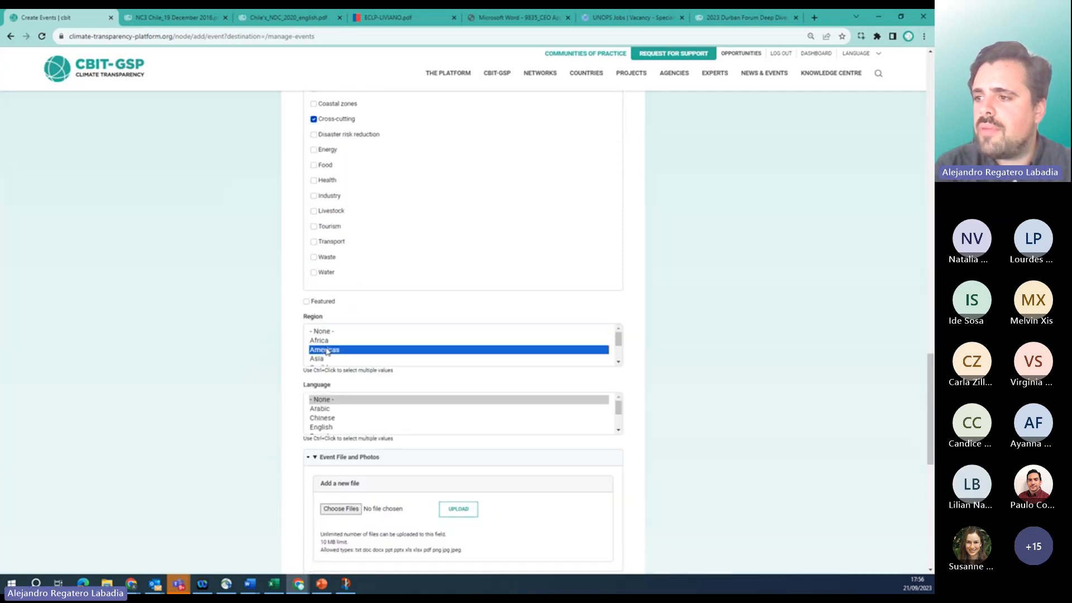
pyautogui.scroll(-2, 325, 432)
pyautogui.click(328, 427)
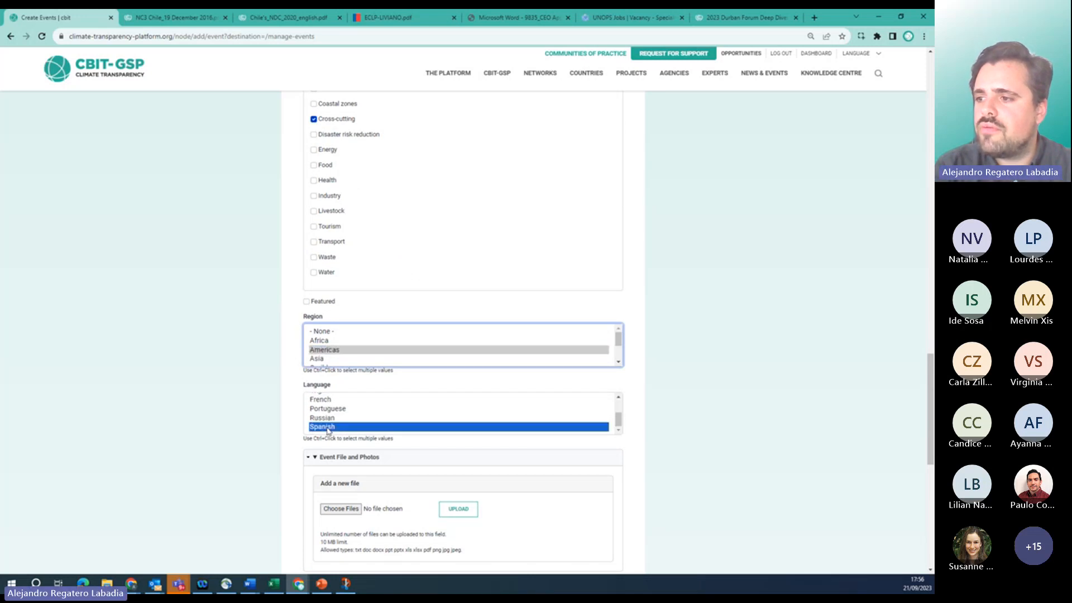
pyautogui.scroll(-4, 263, 395)
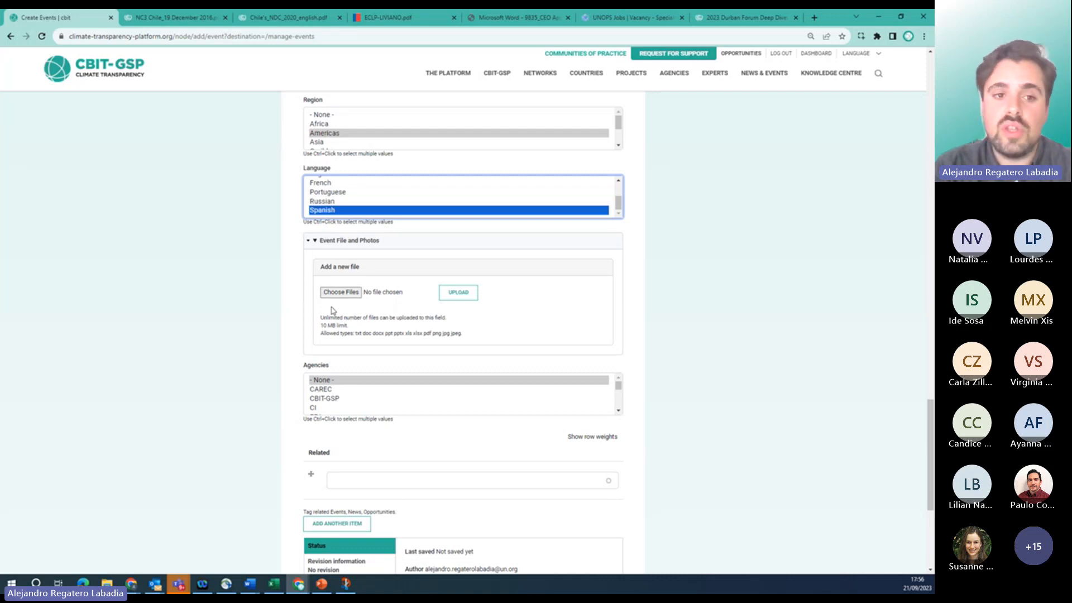
# Find UNEP-CCC in the Agencies list and select it for the event.
pyautogui.scroll(-3, 323, 396)
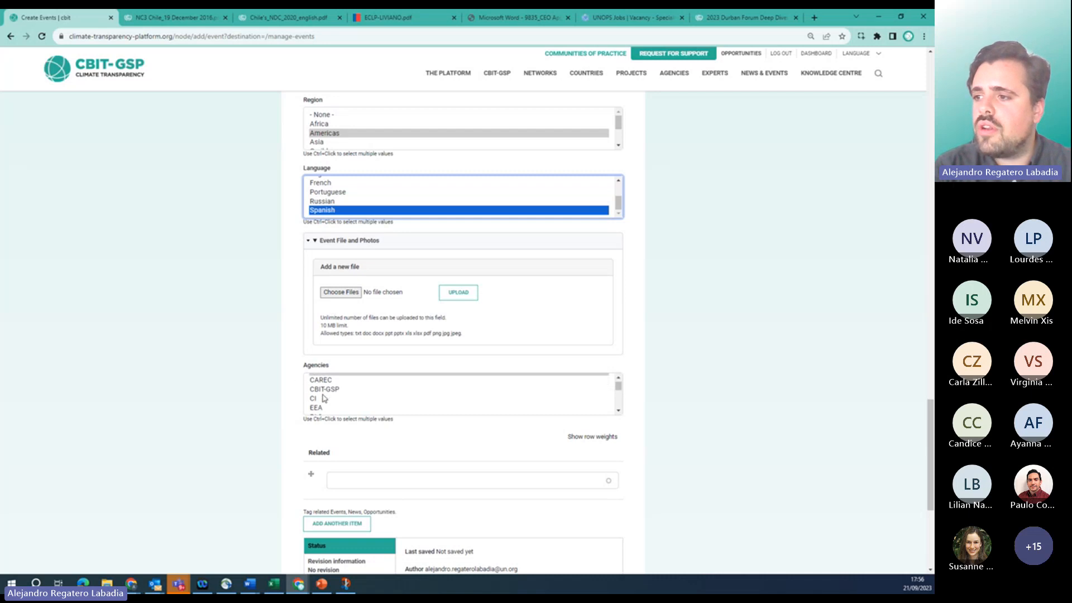
pyautogui.scroll(3, 329, 397)
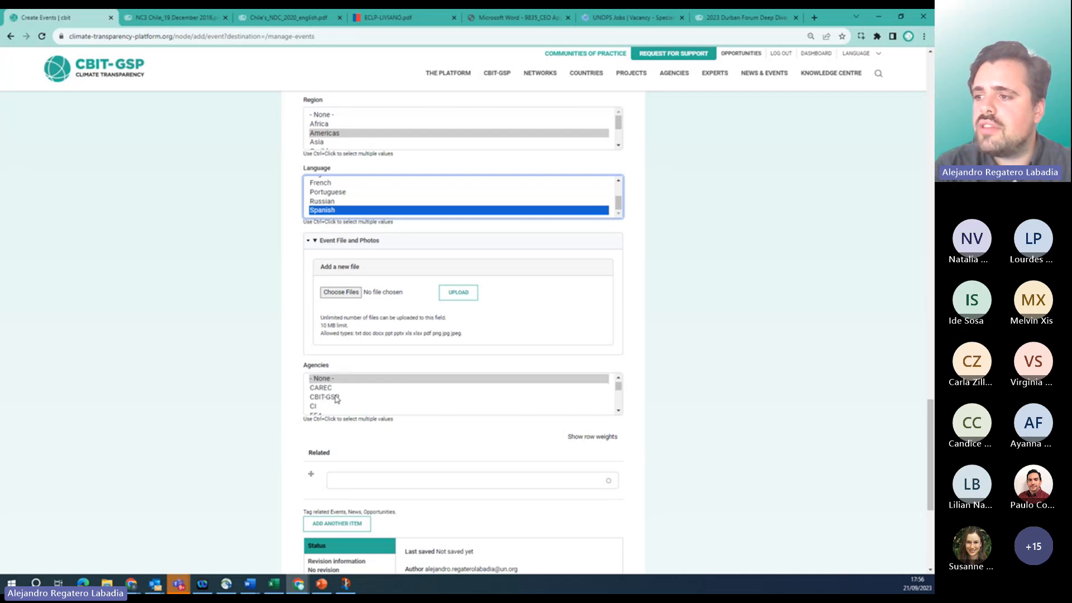
pyautogui.scroll(-4, 336, 397)
pyautogui.scroll(3, 335, 397)
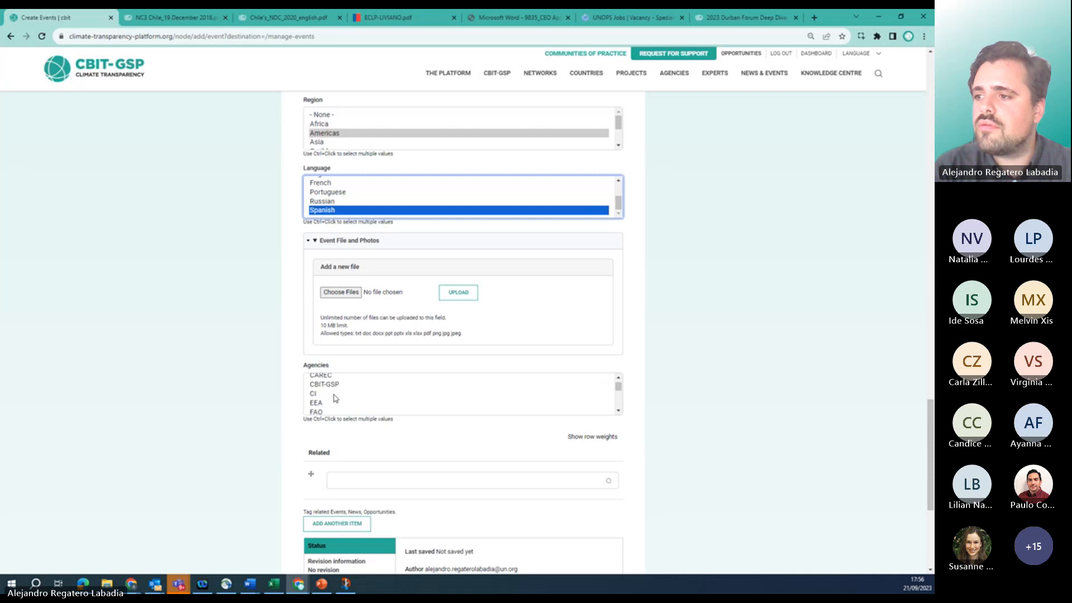
pyautogui.scroll(-8, 324, 394)
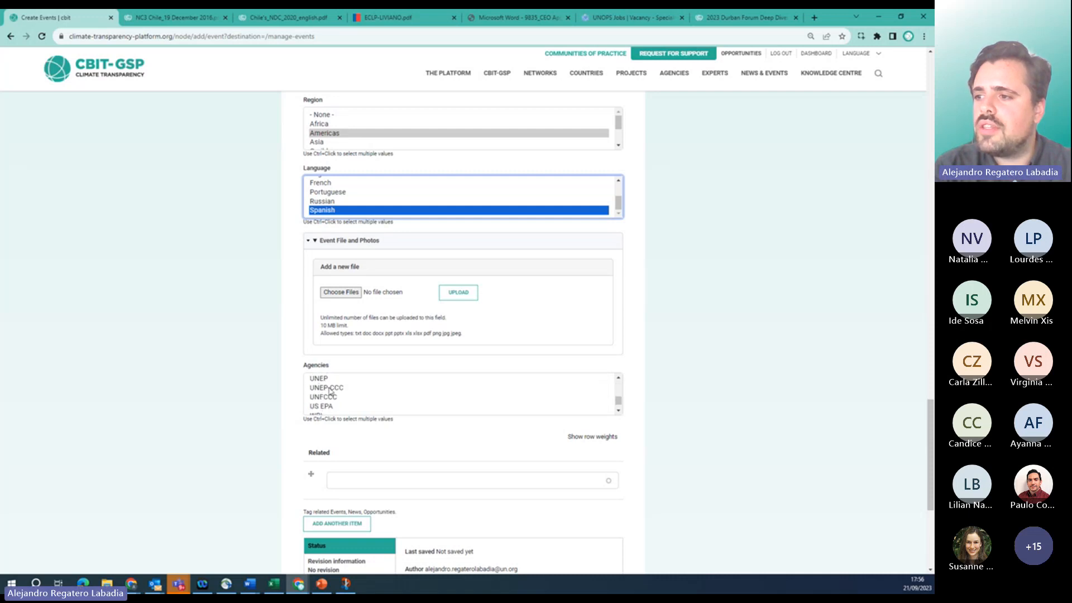
pyautogui.click(329, 388)
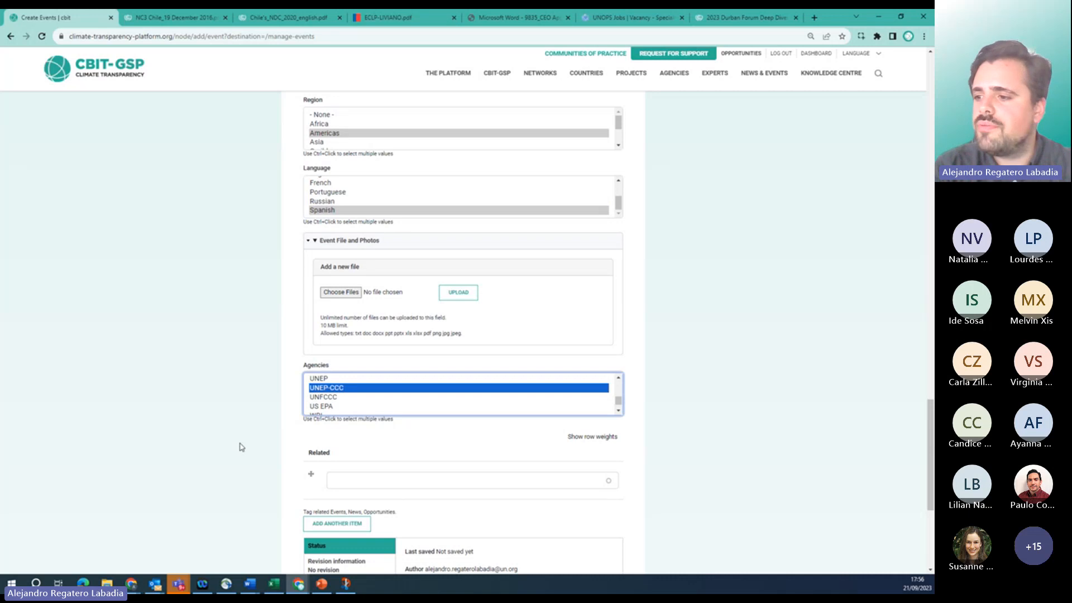
pyautogui.scroll(-1, 240, 445)
# Review the completed form and save the 2023 Durban Forum Deep Dive event as published.
pyautogui.scroll(3, 240, 445)
pyautogui.scroll(-3, 240, 445)
pyautogui.scroll(-3, 241, 447)
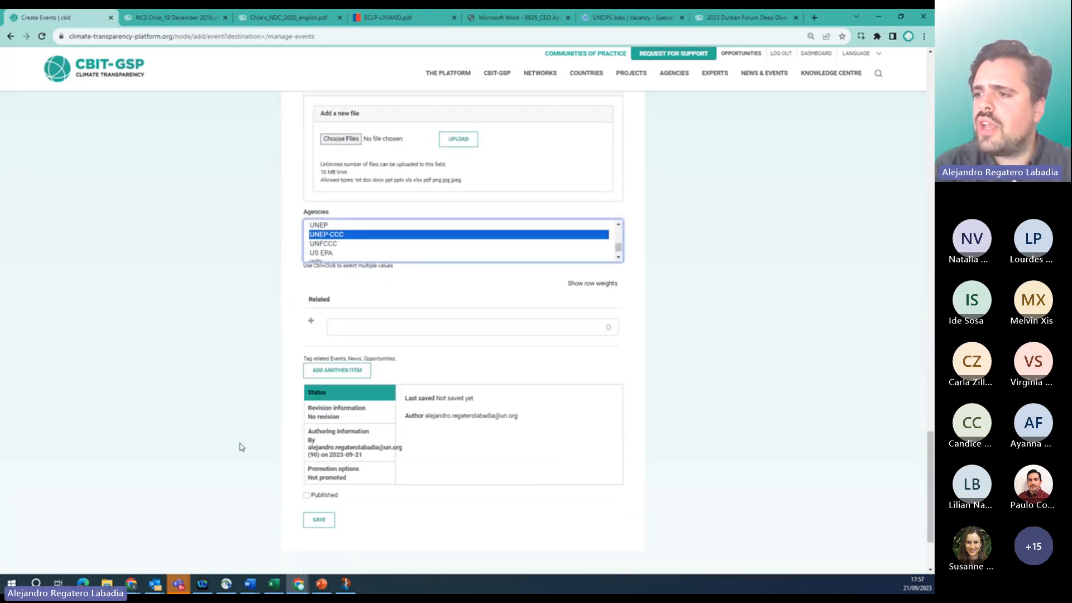
pyautogui.scroll(8, 269, 344)
pyautogui.scroll(12, 268, 345)
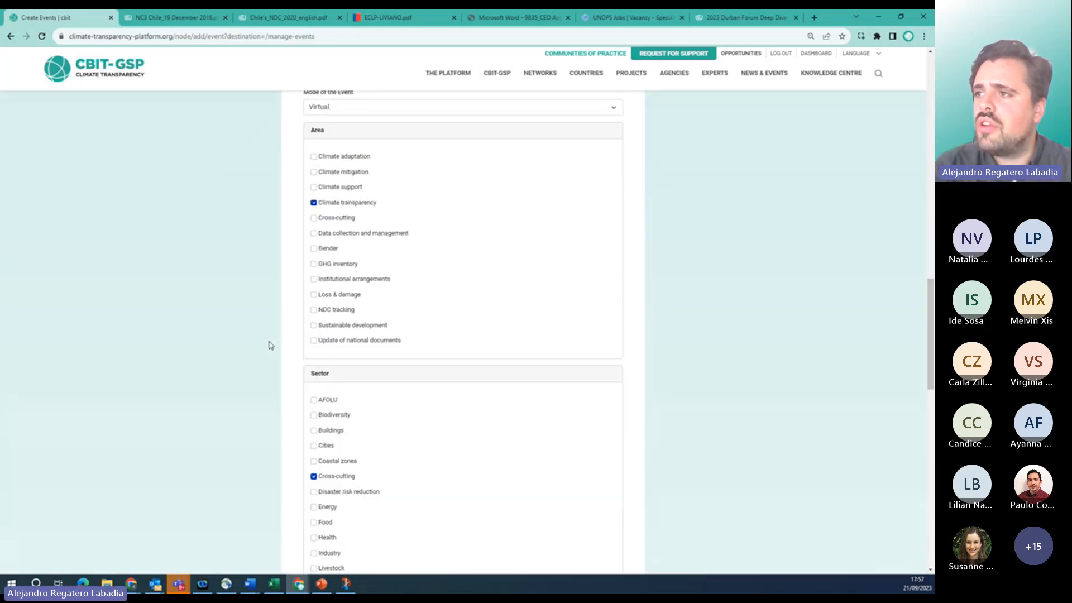
pyautogui.scroll(8, 268, 345)
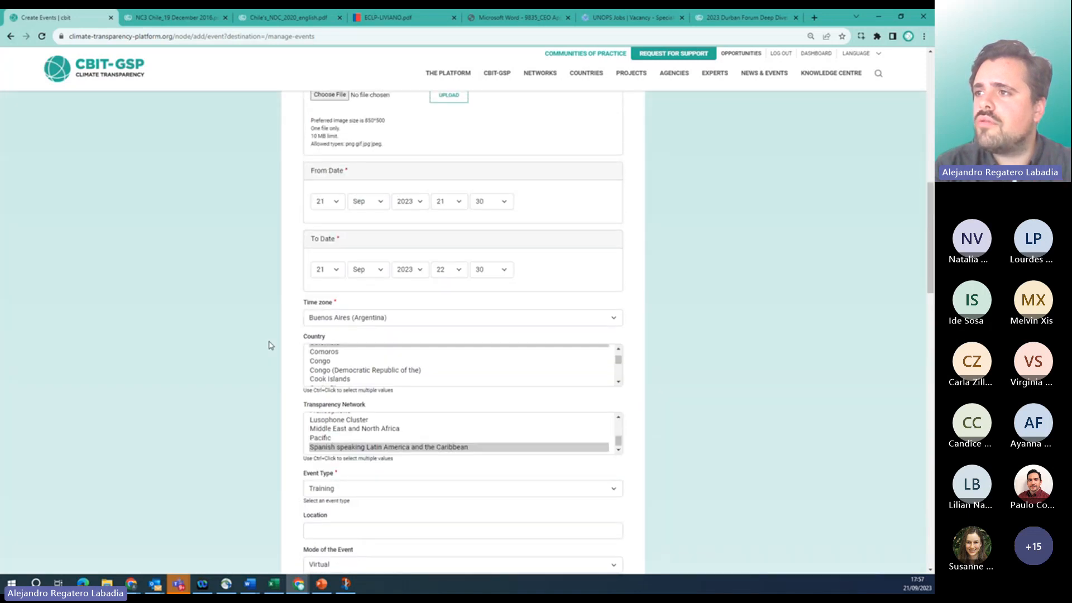
pyautogui.scroll(4, 269, 345)
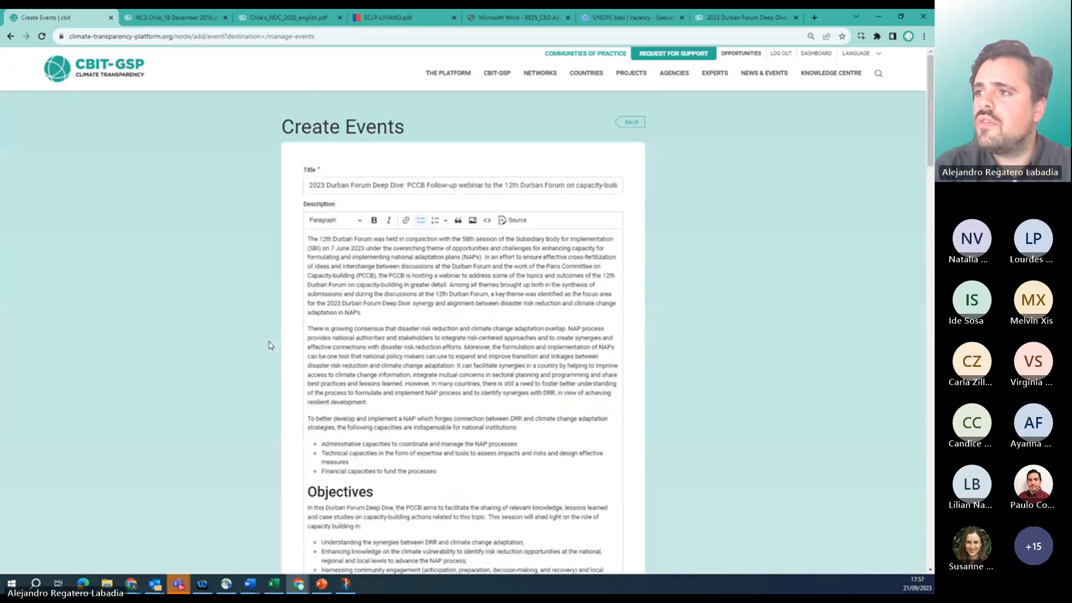
pyautogui.scroll(-12, 269, 345)
pyautogui.scroll(-12, 269, 345)
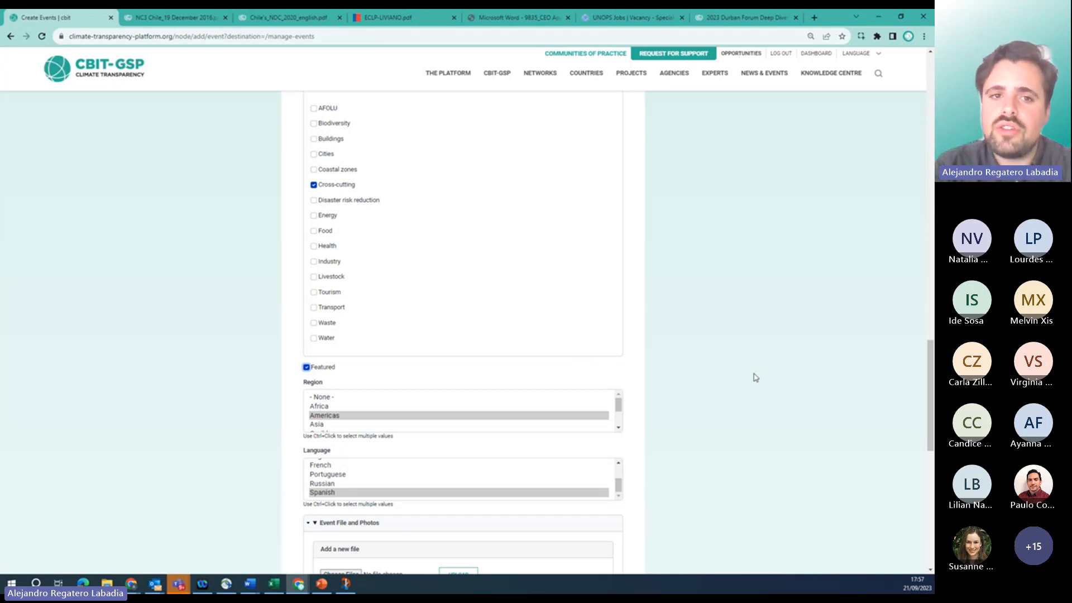
pyautogui.scroll(-4, 755, 377)
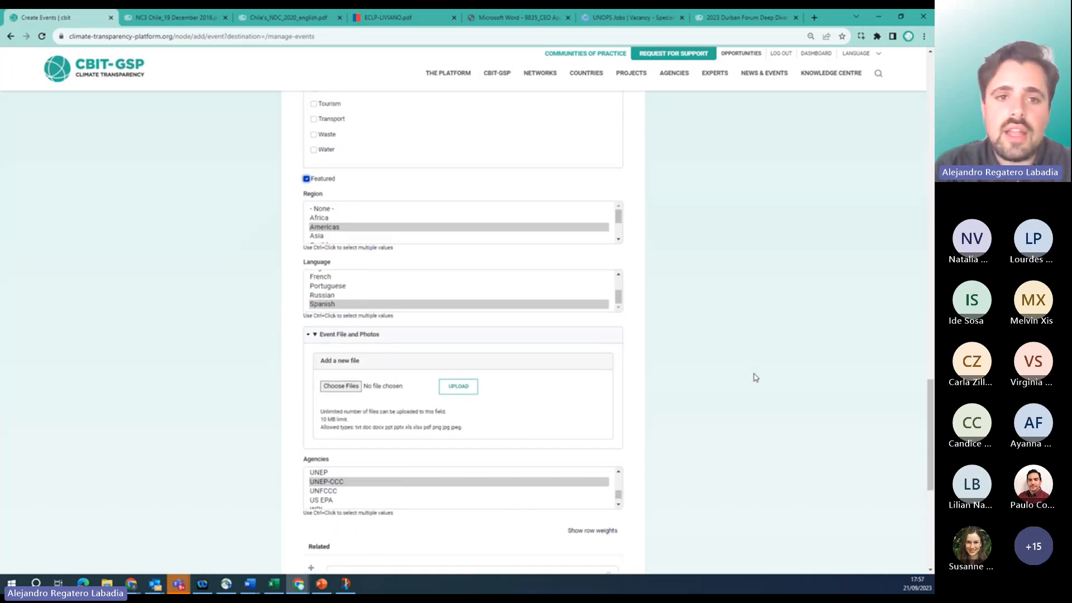
pyautogui.scroll(-7, 755, 378)
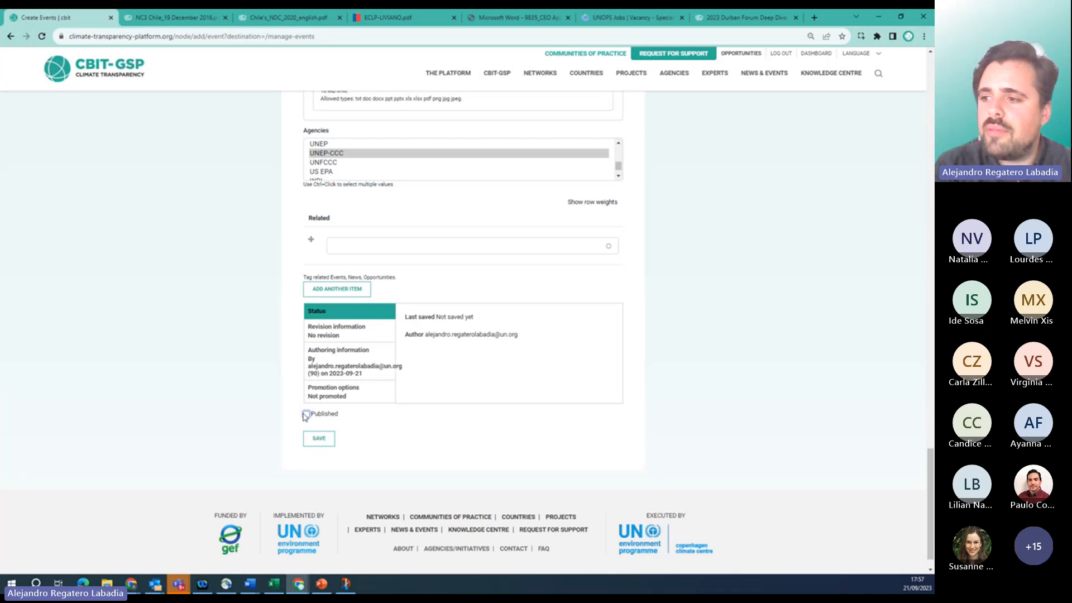
pyautogui.click(315, 440)
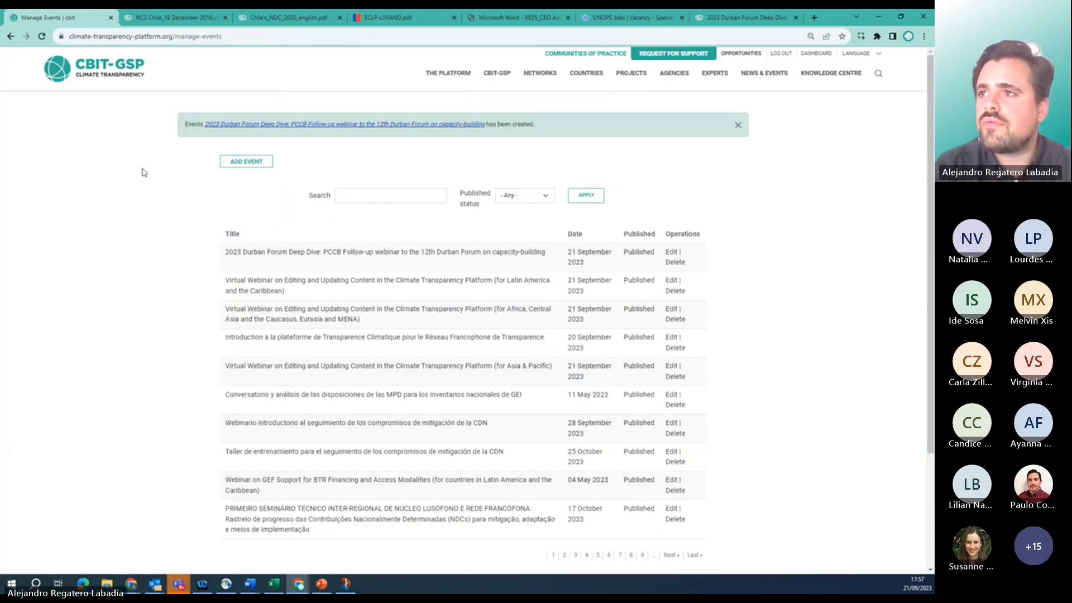
# Open the newly created Durban Forum event page and review it.
pyautogui.click(254, 125)
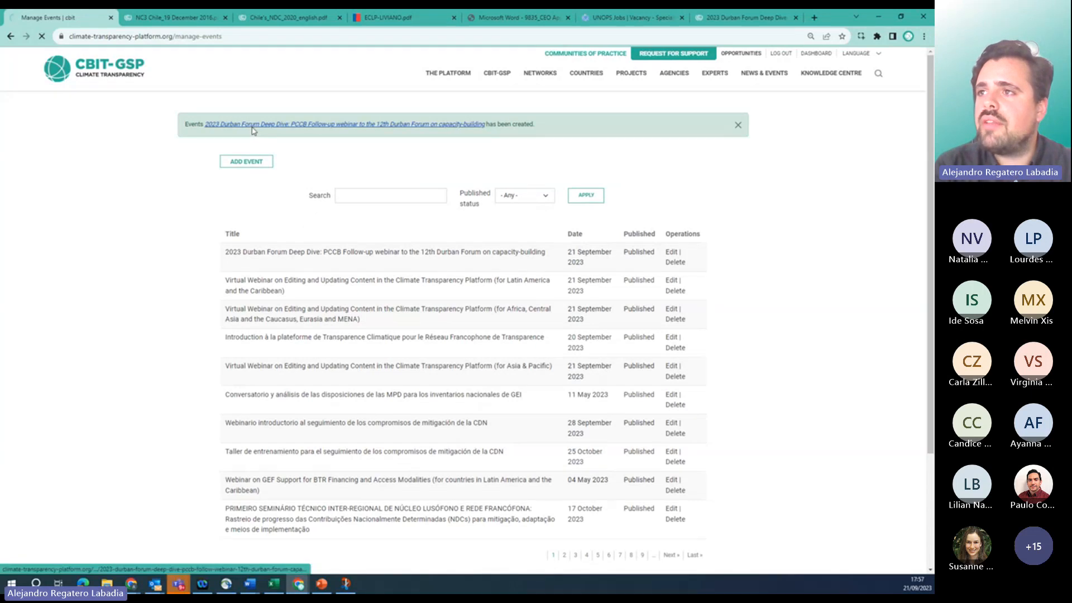
pyautogui.scroll(-3, 365, 252)
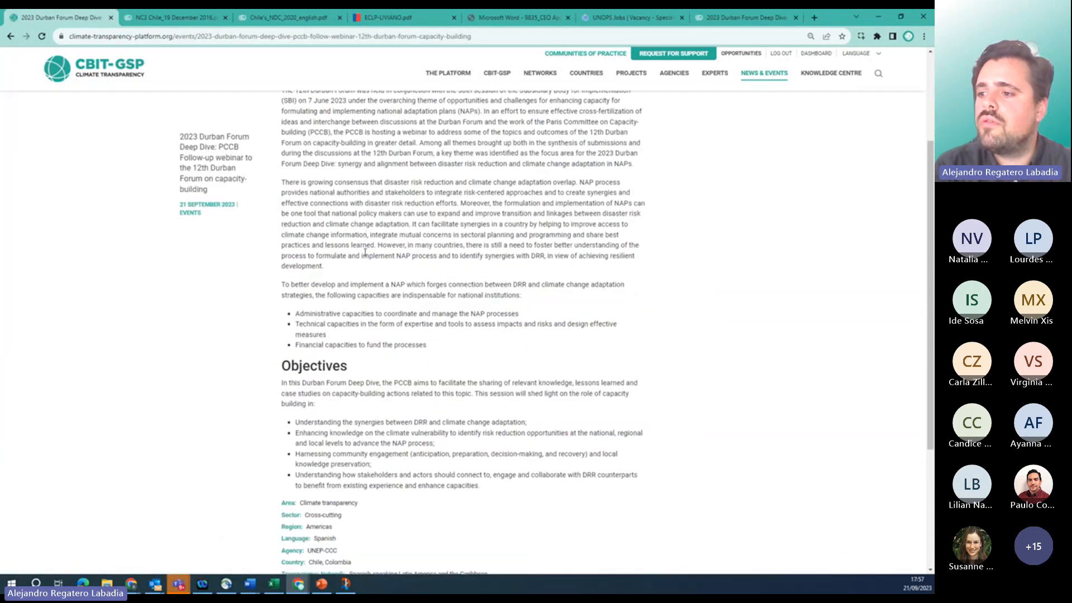
pyautogui.scroll(-3, 366, 253)
pyautogui.scroll(3, 365, 252)
pyautogui.scroll(3, 365, 252)
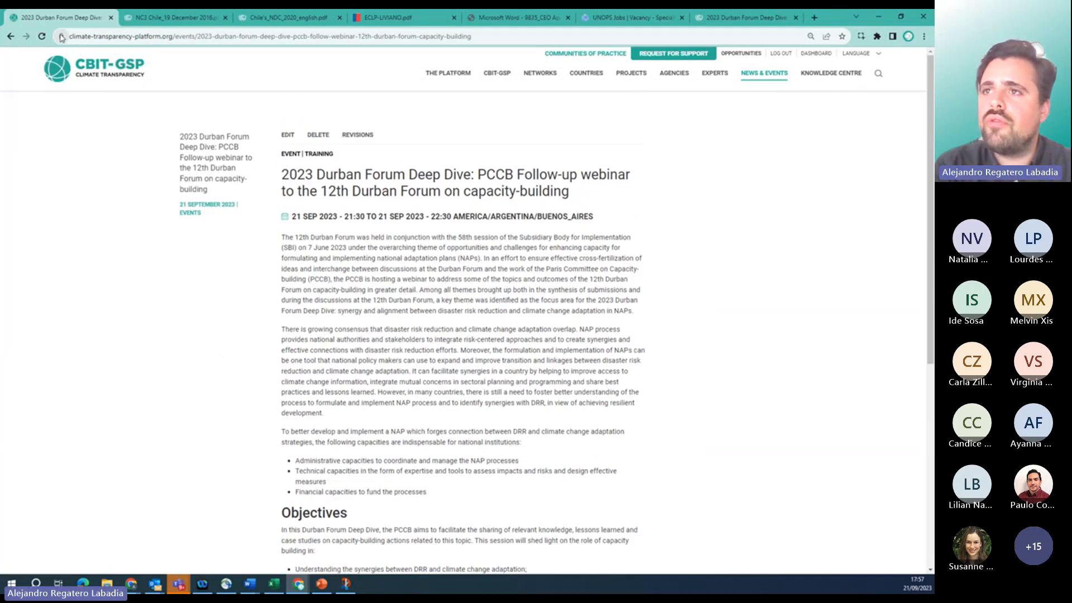
# On the home page, page the News & Events carousel to the Durban Forum event card.
pyautogui.click(57, 81)
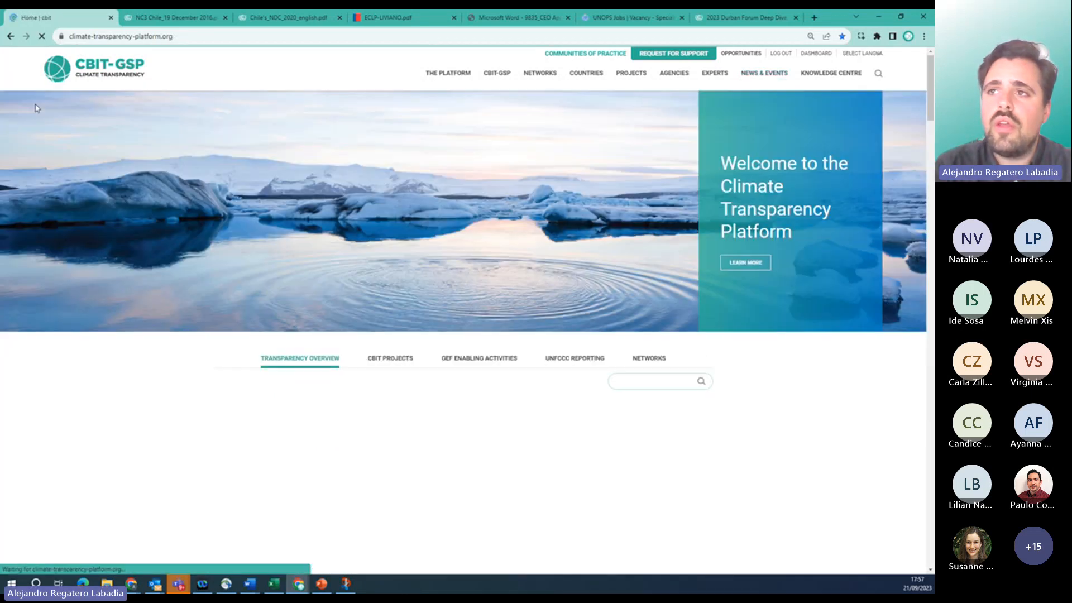
pyautogui.scroll(-8, 36, 332)
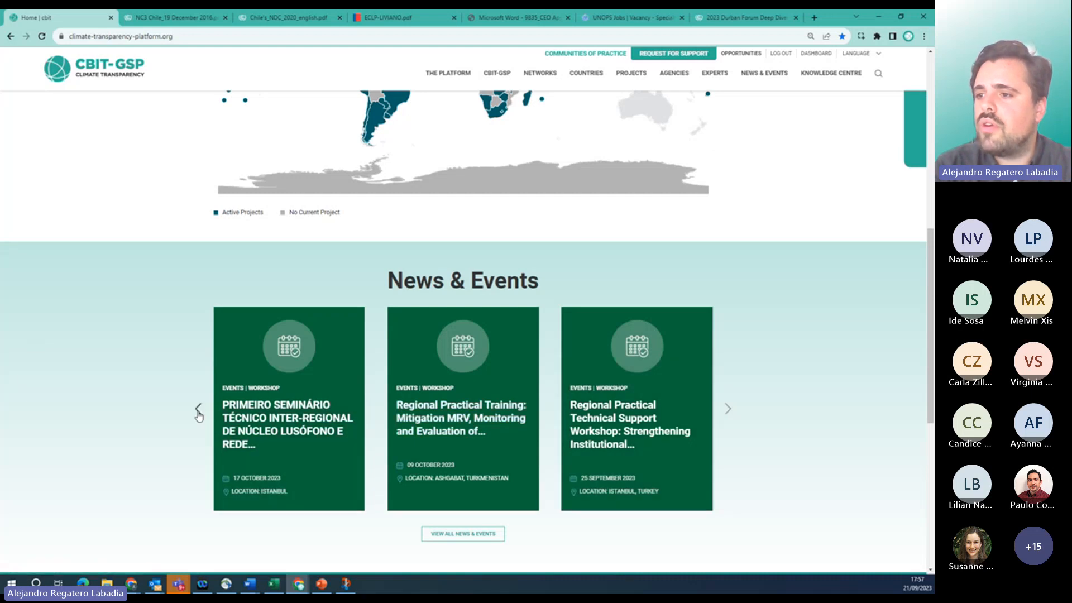
pyautogui.click(198, 412)
pyautogui.click(198, 411)
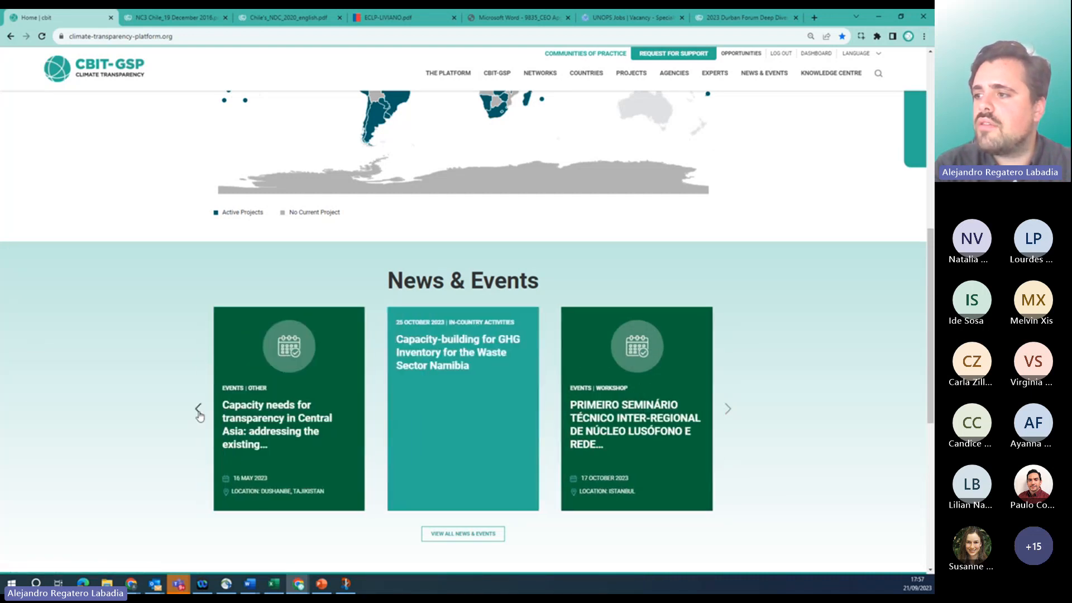
pyautogui.click(199, 411)
pyautogui.click(199, 411)
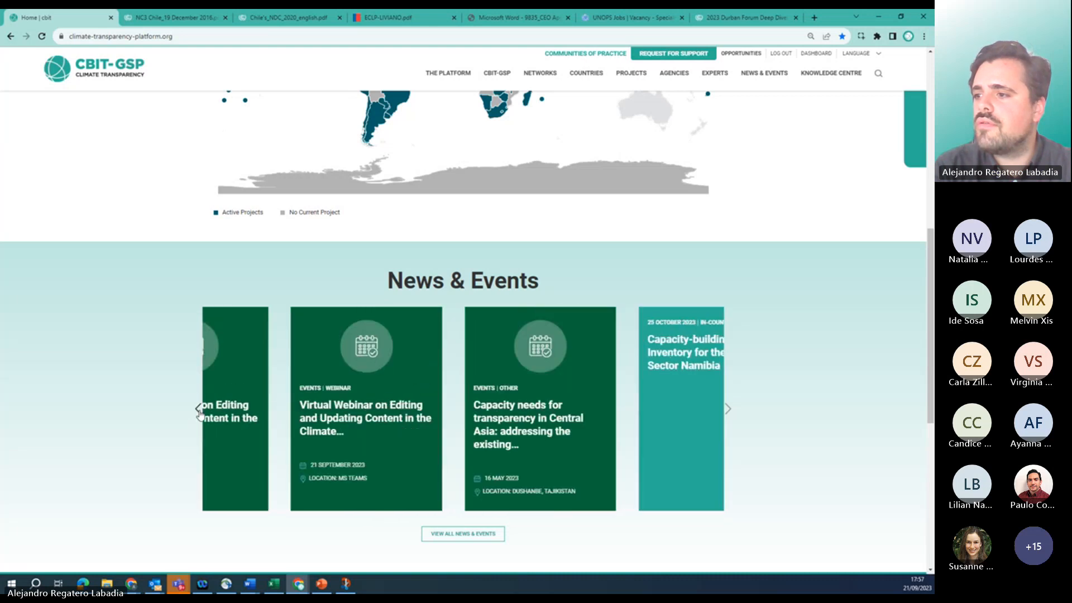
pyautogui.click(198, 412)
pyautogui.click(199, 411)
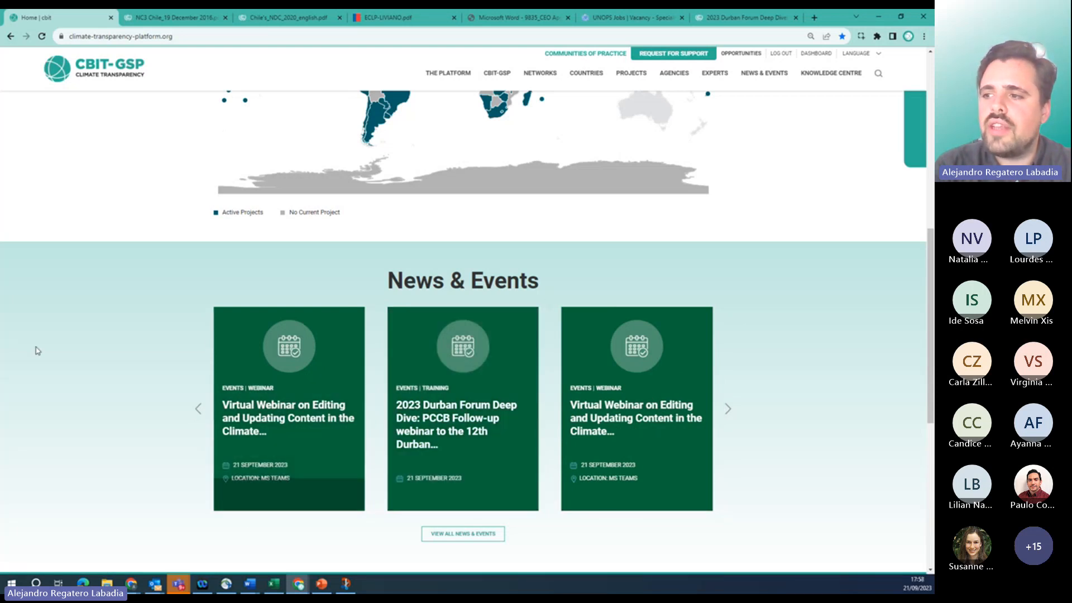
# Select Chile on the project map and open its country profile.
pyautogui.scroll(-1, 38, 351)
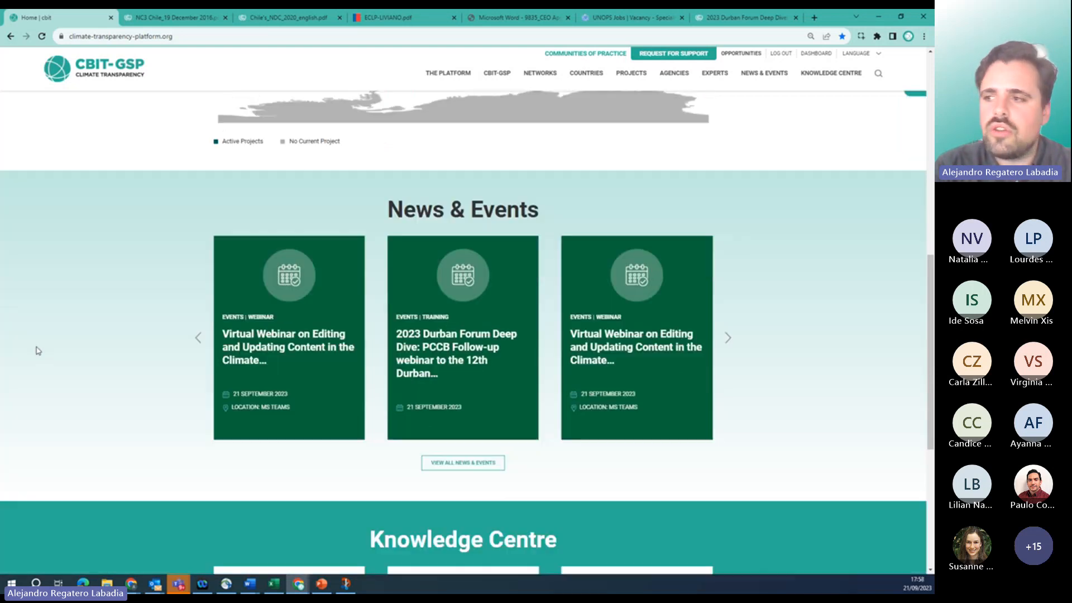
pyautogui.scroll(-2, 38, 351)
pyautogui.scroll(4, 38, 351)
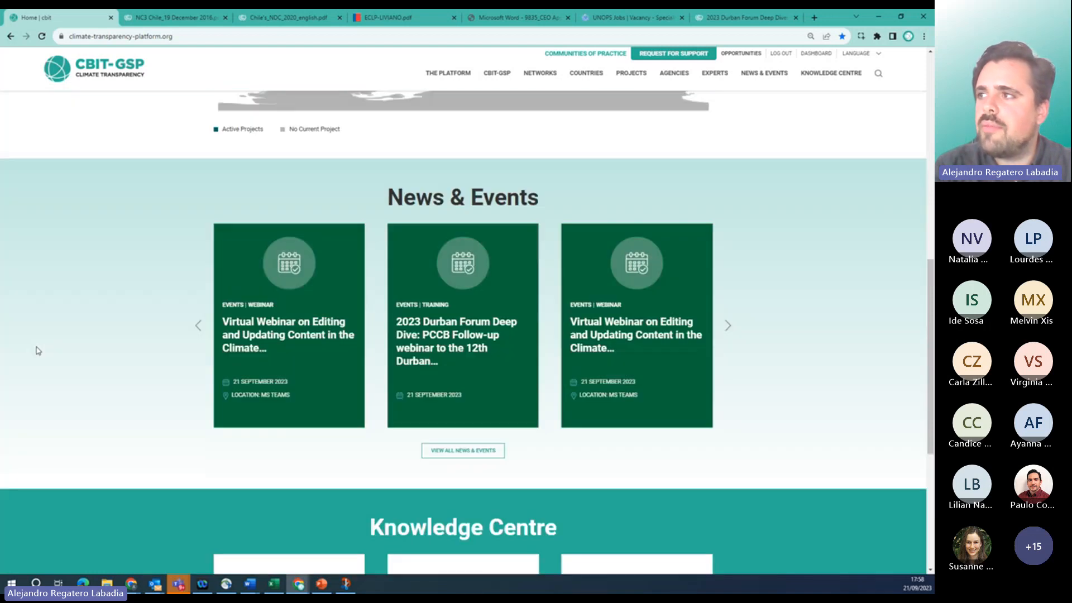
pyautogui.scroll(5, 38, 350)
pyautogui.scroll(-4, 38, 351)
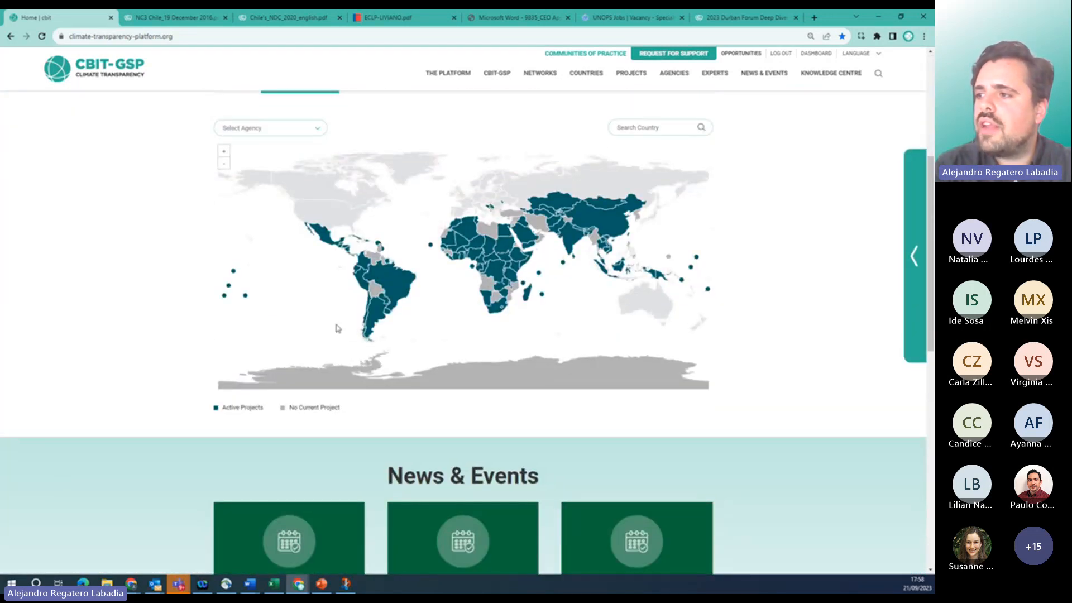
pyautogui.click(364, 299)
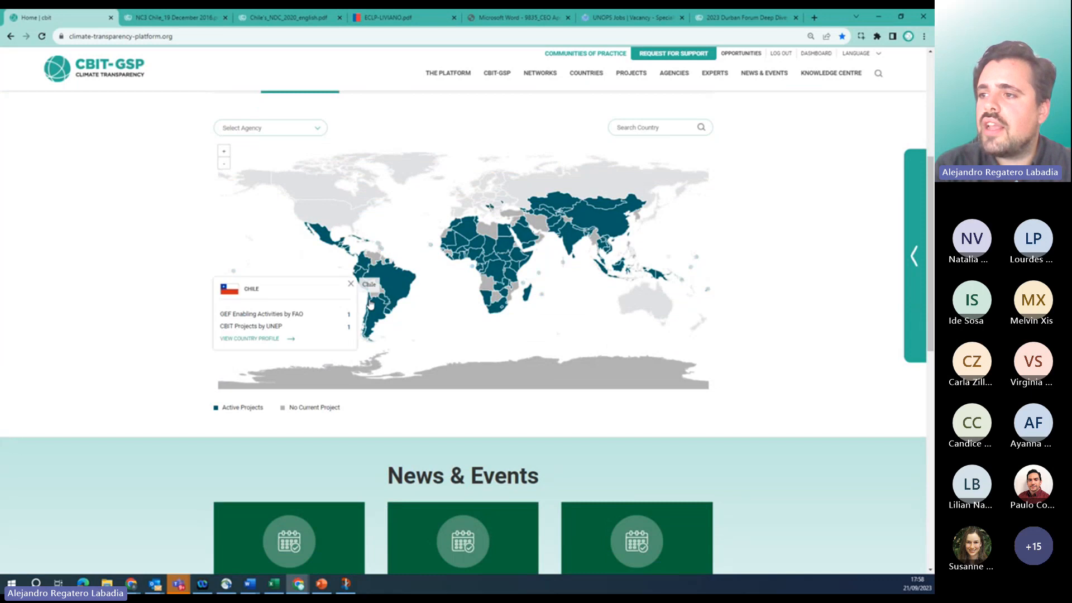
pyautogui.click(263, 342)
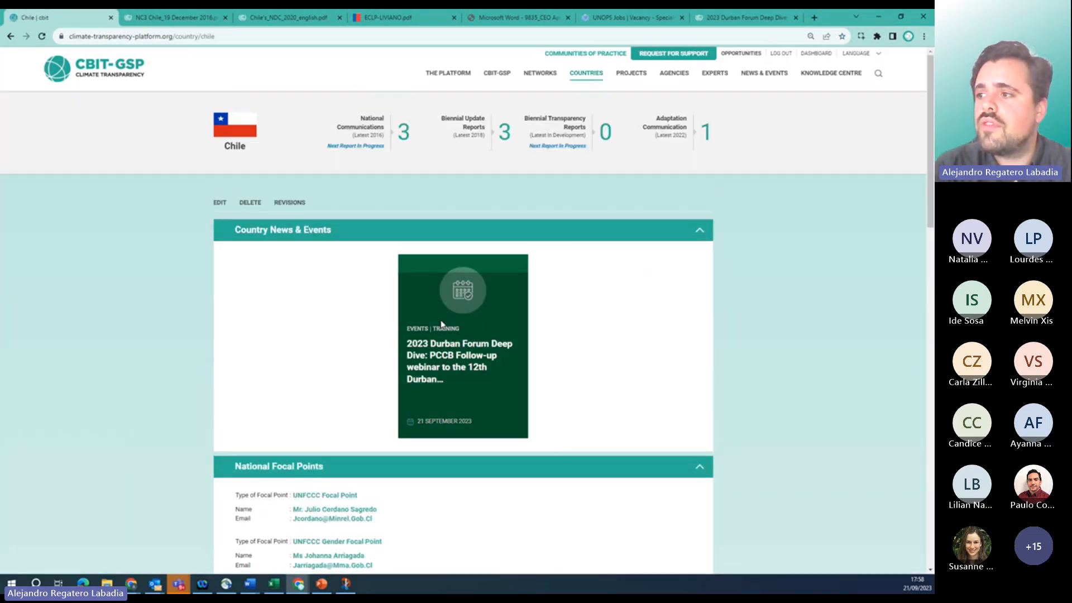
pyautogui.moveTo(538, 76)
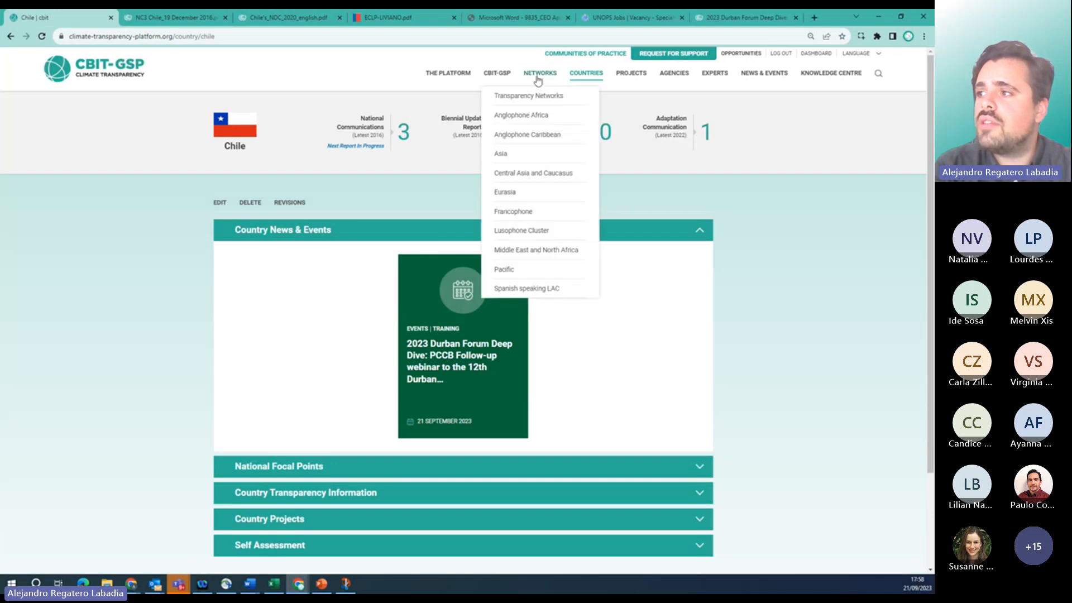
pyautogui.click(503, 289)
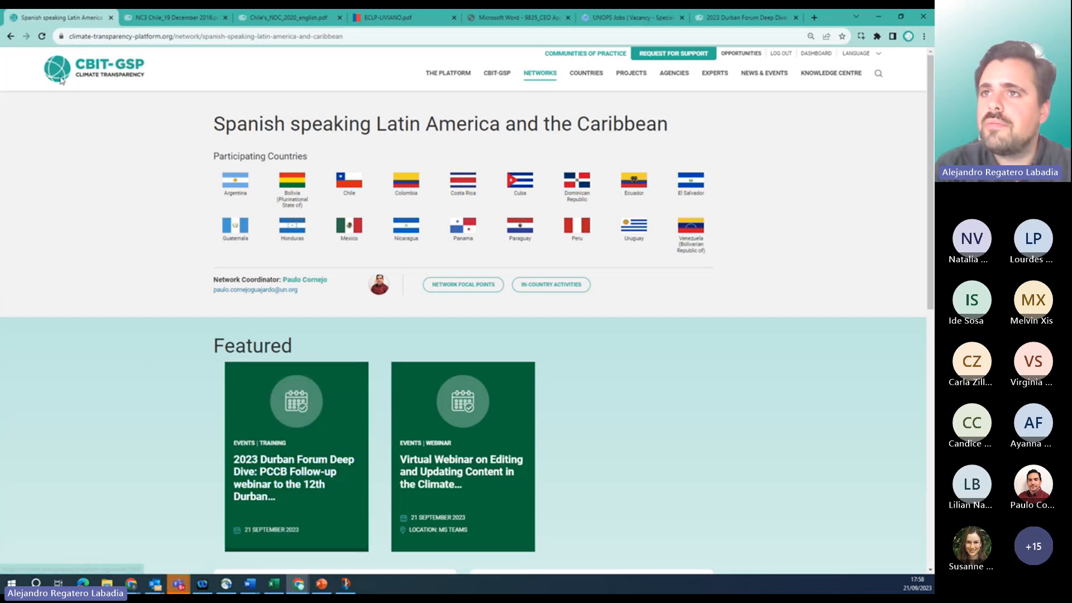
pyautogui.click(11, 36)
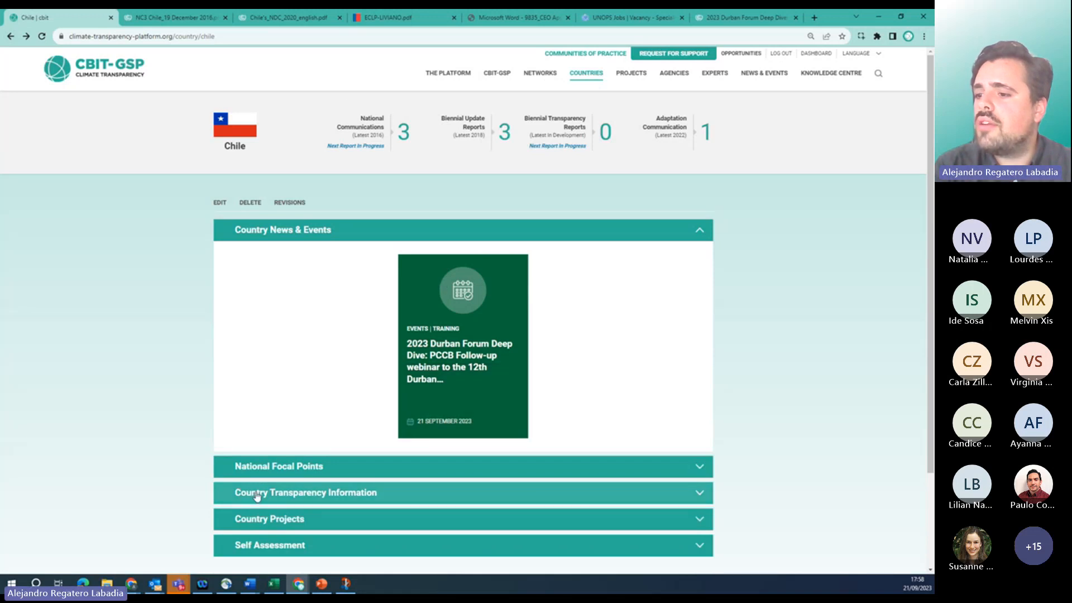
# Open the Strengthening Chilean's NDC transparency framework project from Country Projects for editing.
pyautogui.scroll(-3, 259, 491)
pyautogui.click(276, 402)
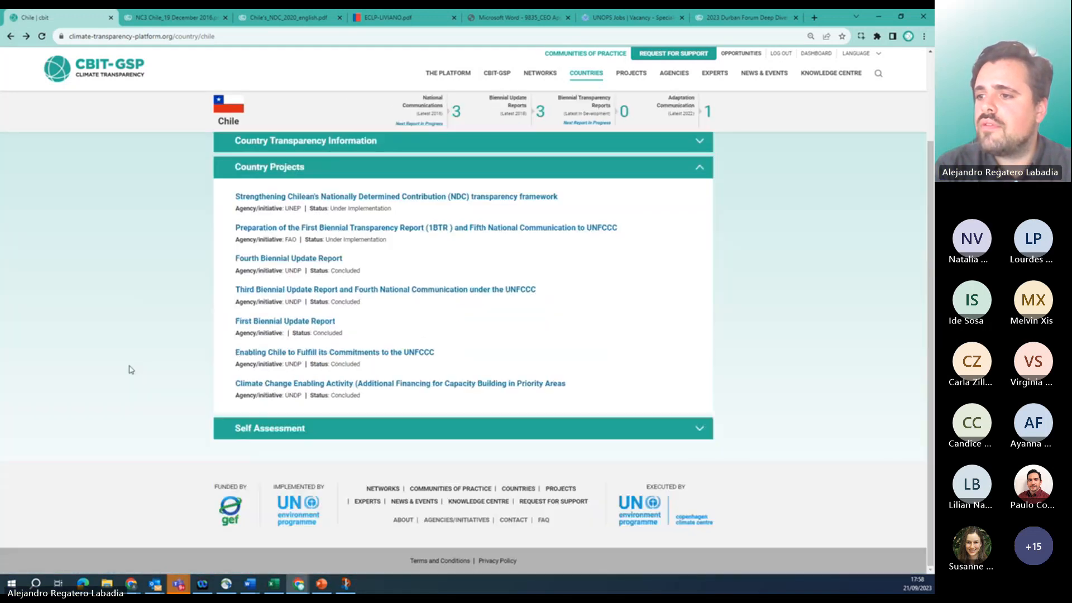
pyautogui.click(286, 197)
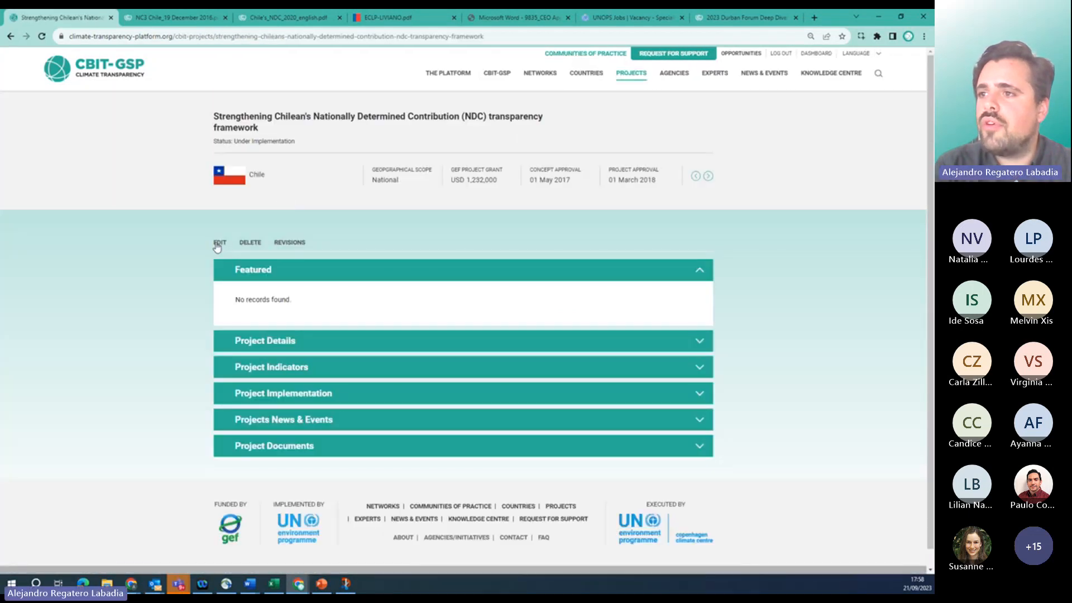
pyautogui.click(217, 245)
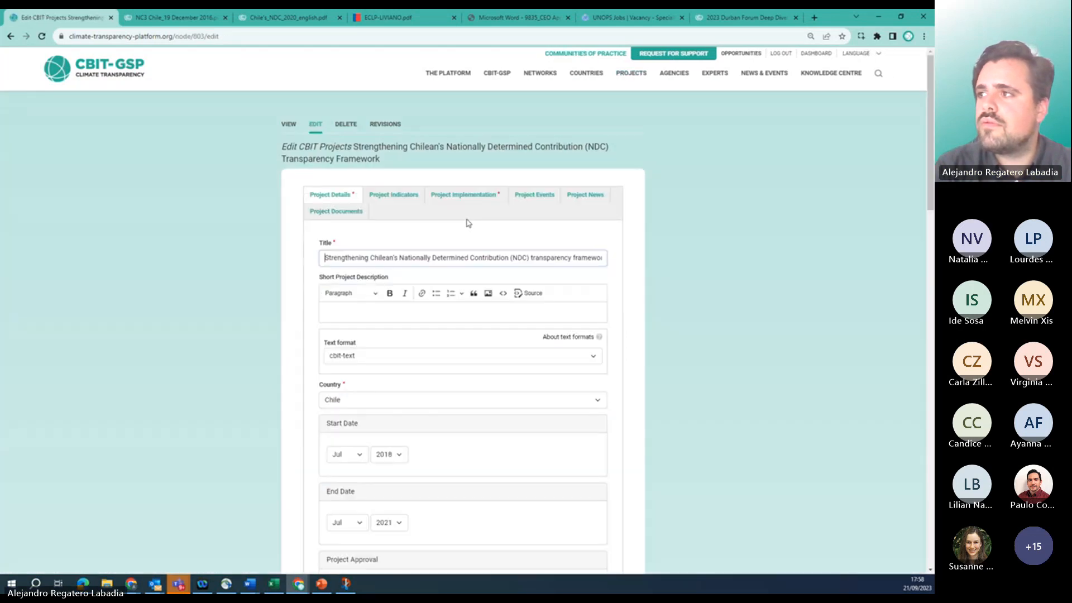
# Under Project Events, search '2023' and add the 2023 Durban Forum Deep Dive event.
pyautogui.click(533, 195)
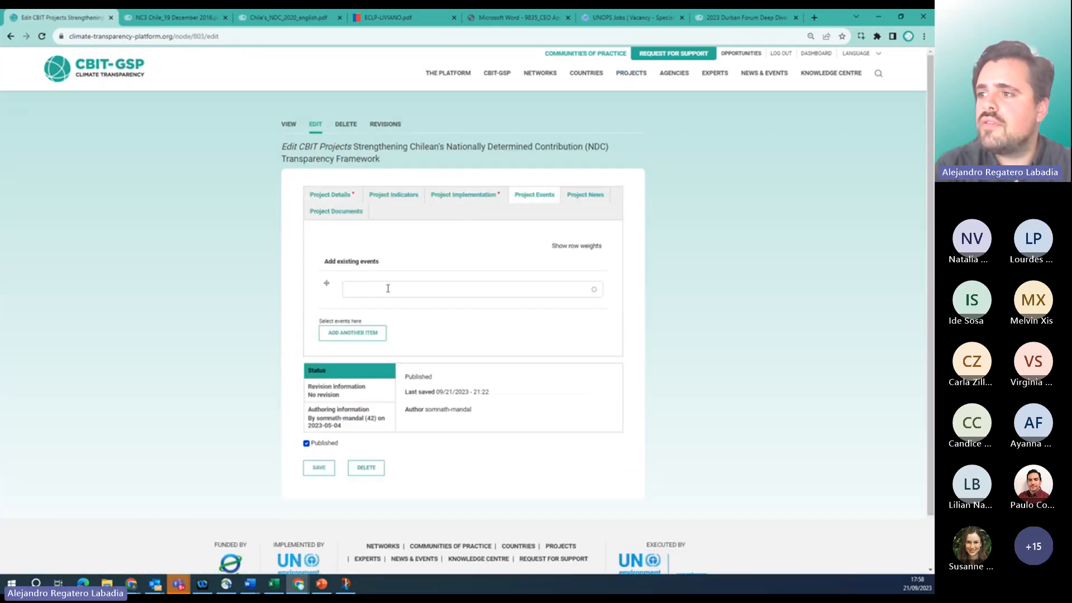
pyautogui.click(388, 288)
pyautogui.write('2023')
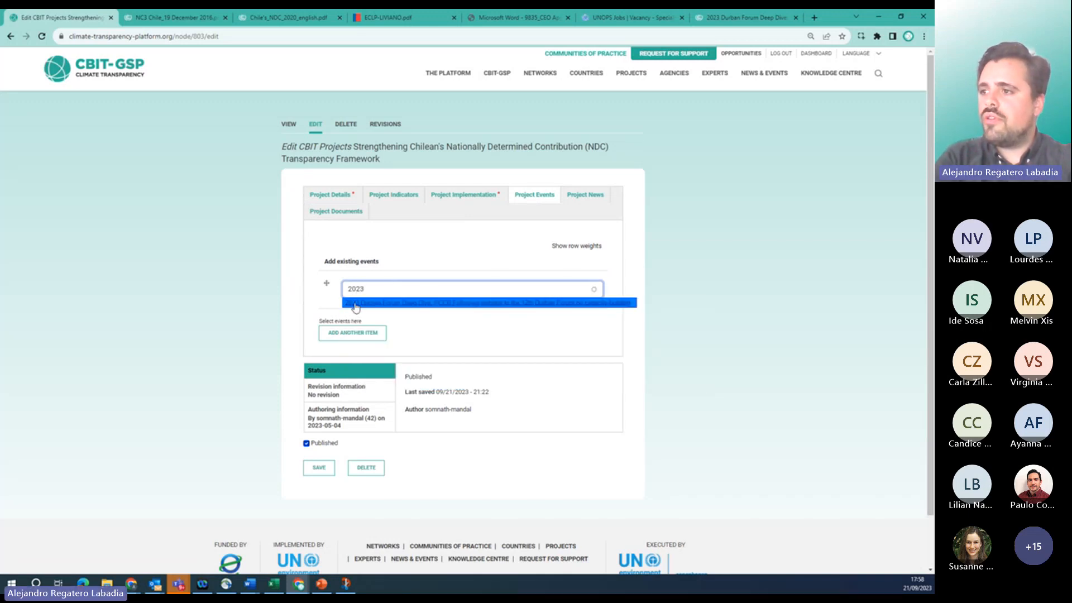
pyautogui.click(358, 308)
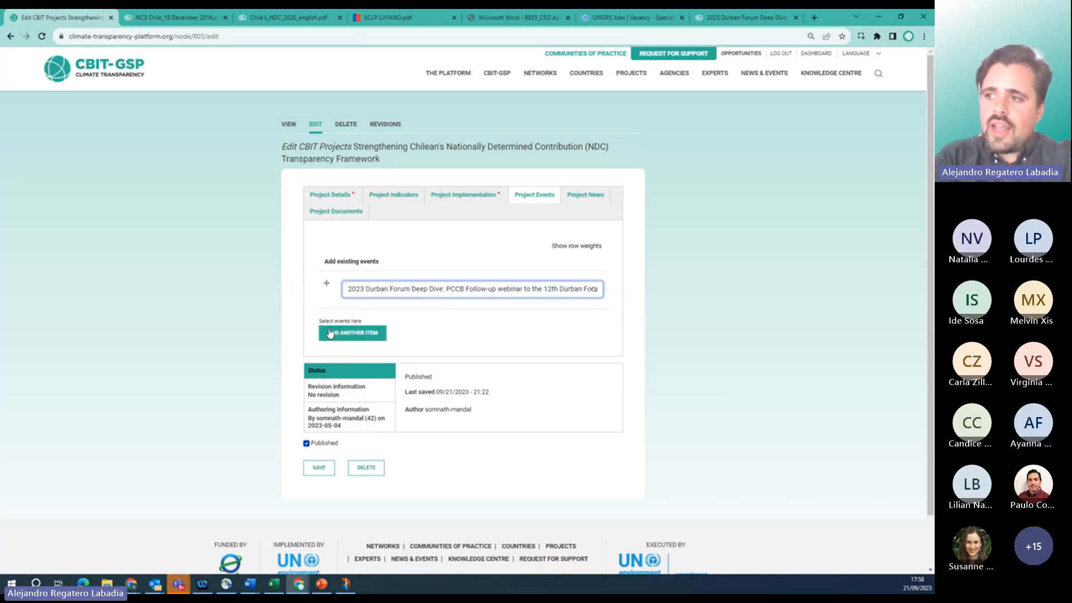
# Add a second event row with the virtual webinar on editing platform content, and save.
pyautogui.click(357, 334)
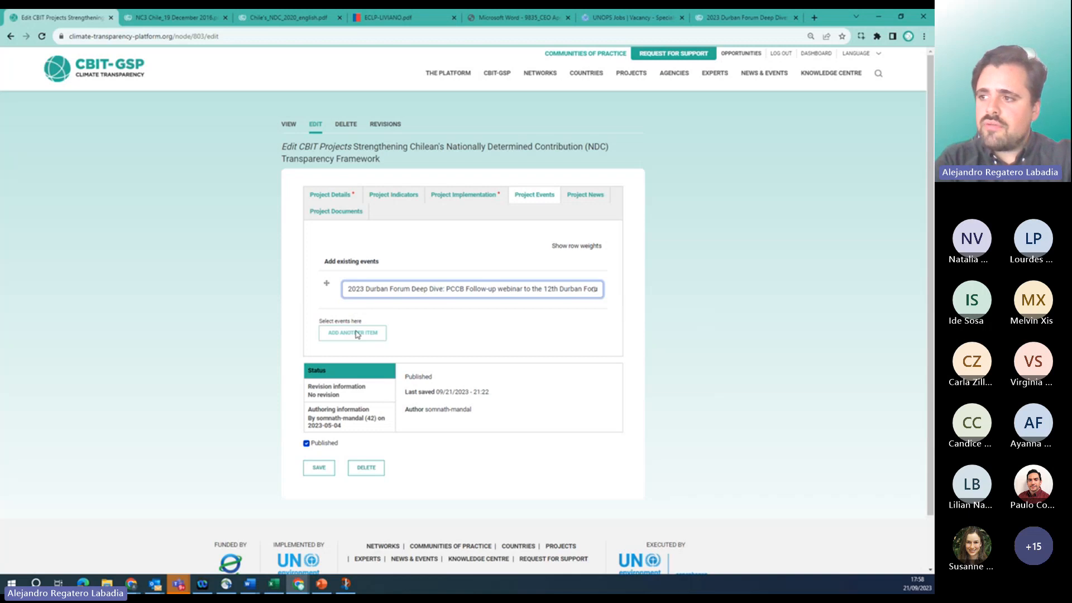
pyautogui.click(363, 327)
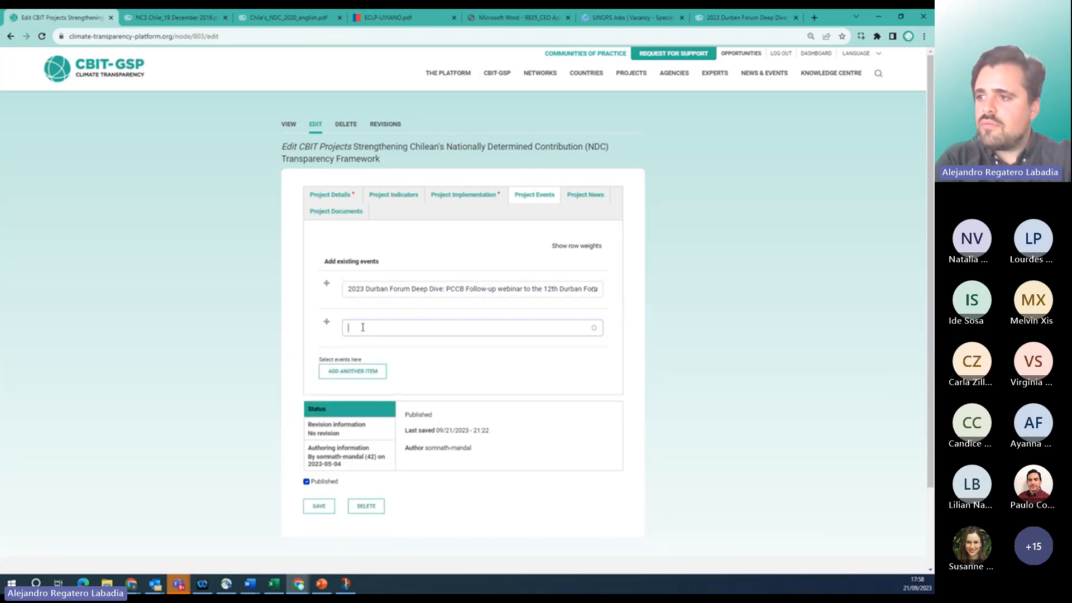
pyautogui.write('vir')
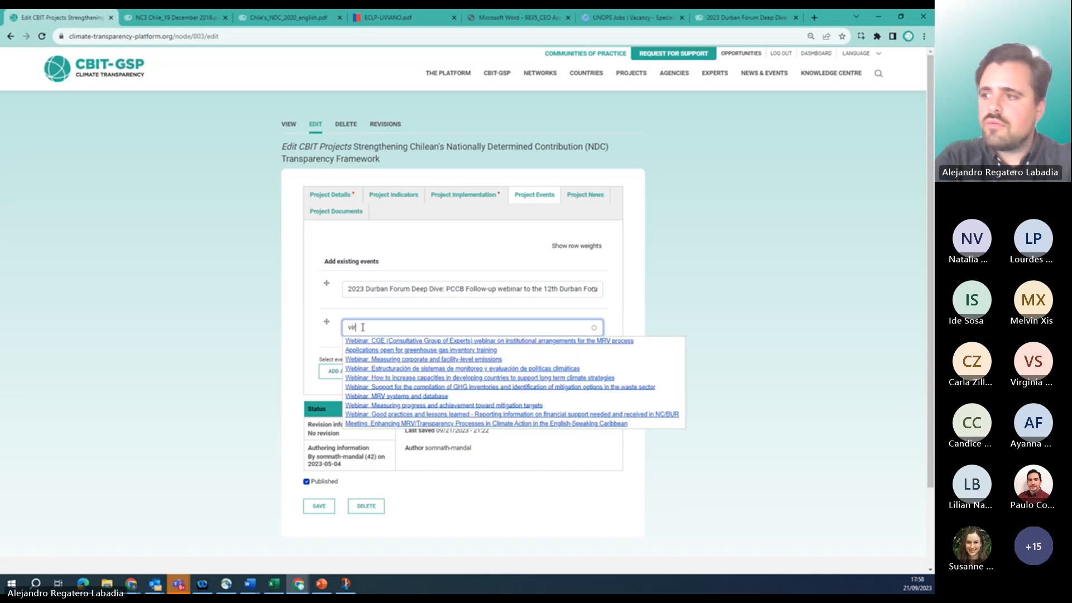
pyautogui.write('tual')
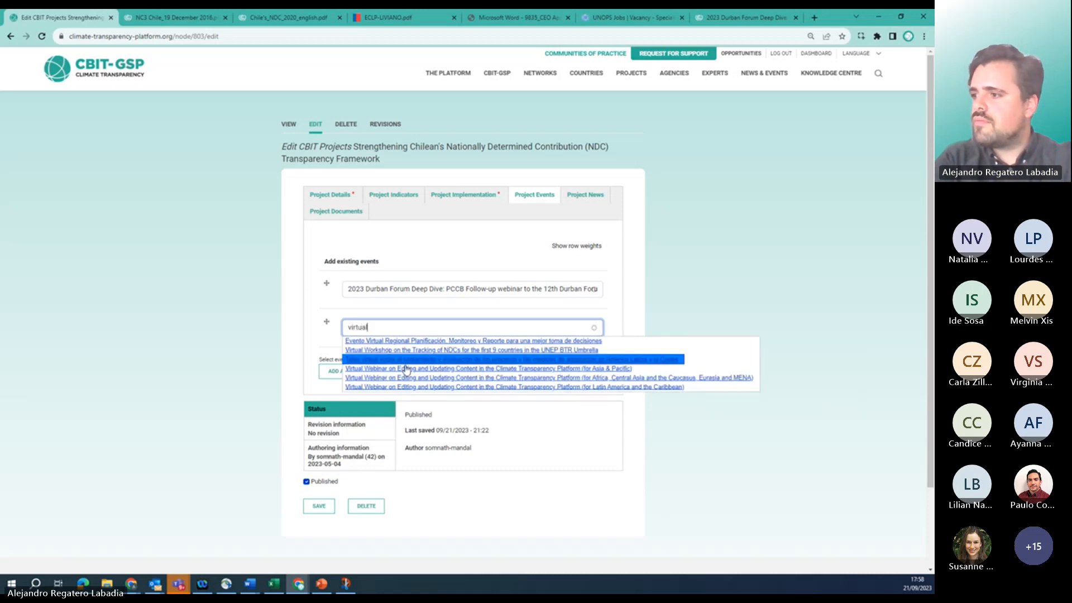
pyautogui.click(401, 385)
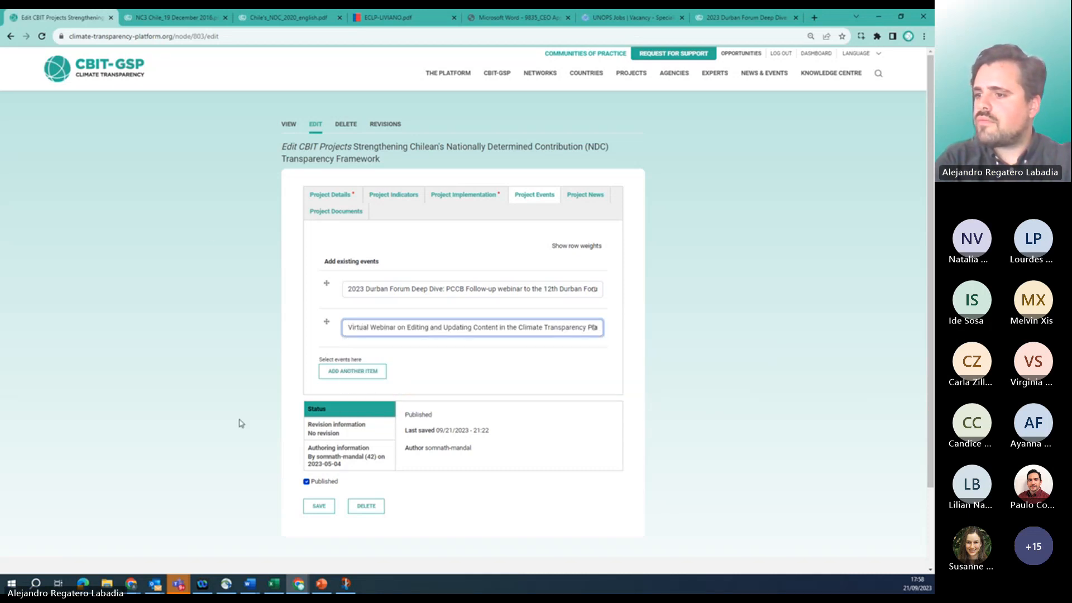
pyautogui.click(312, 507)
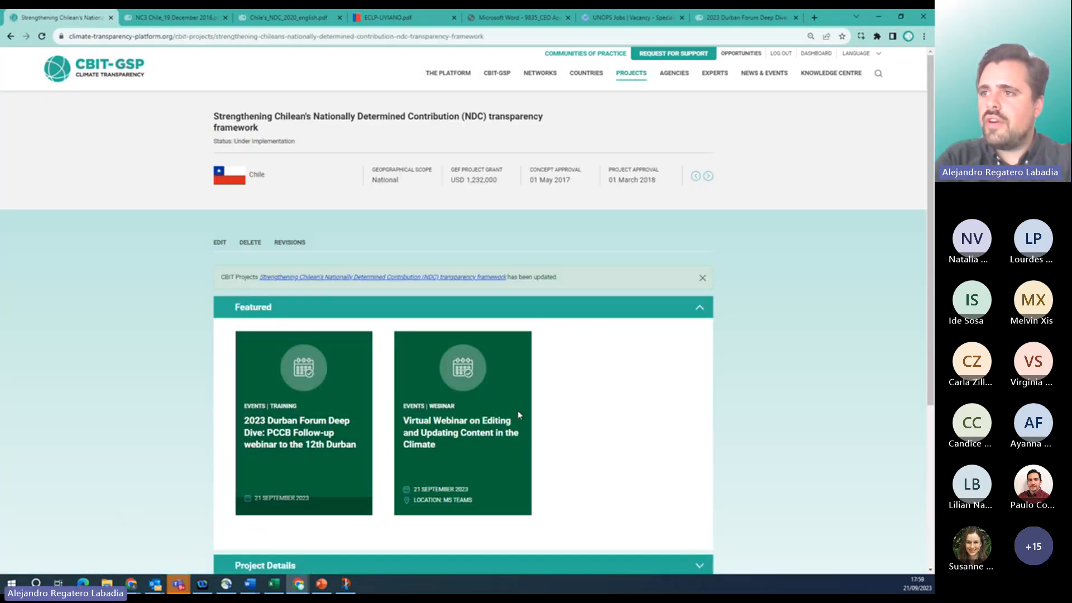
# Check both events under Featured events on Chile's project page, then go to the Dashboard.
pyautogui.scroll(-2, 167, 387)
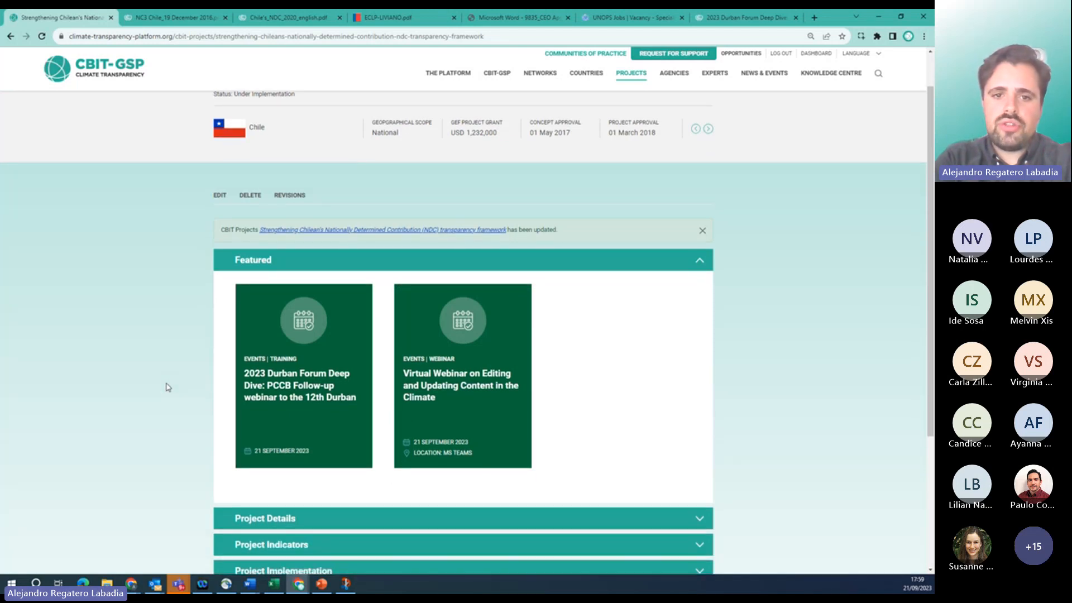
pyautogui.scroll(-2, 167, 387)
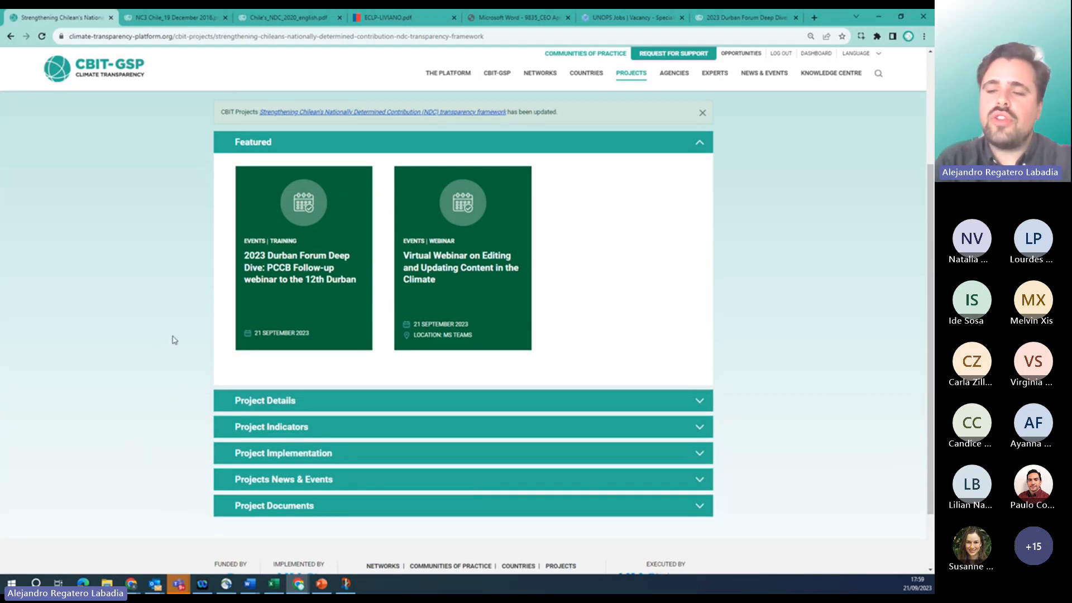
pyautogui.scroll(3, 174, 340)
pyautogui.scroll(-1, 174, 340)
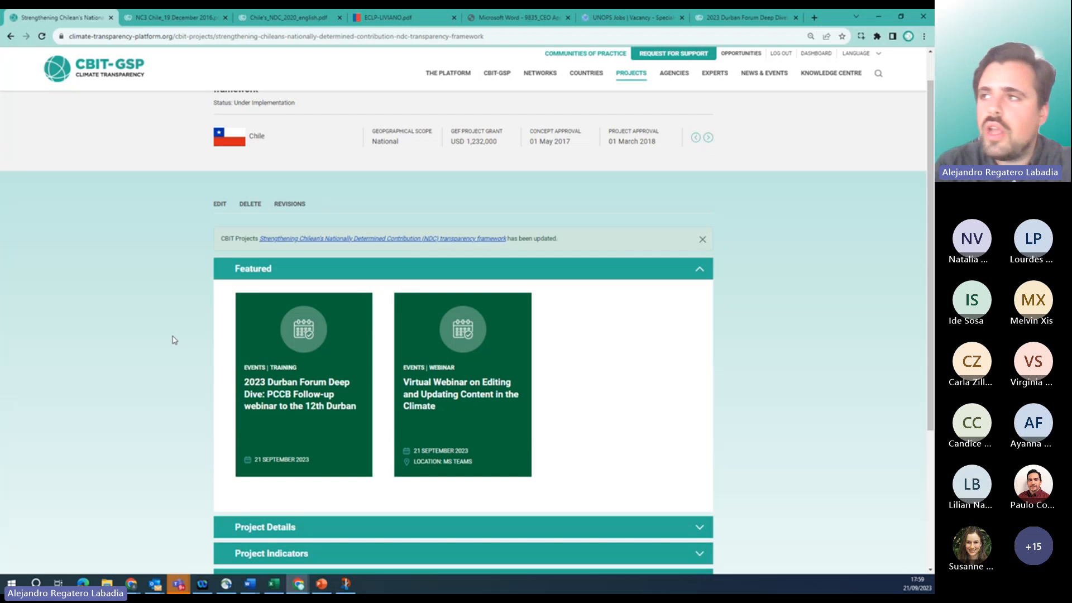
pyautogui.scroll(1, 666, 194)
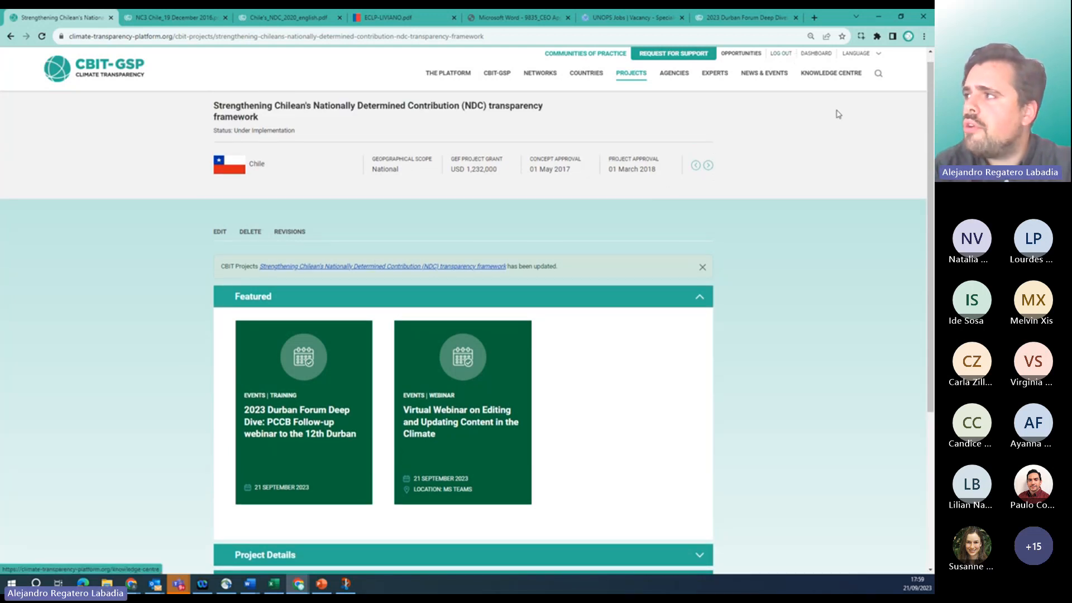
pyautogui.click(820, 56)
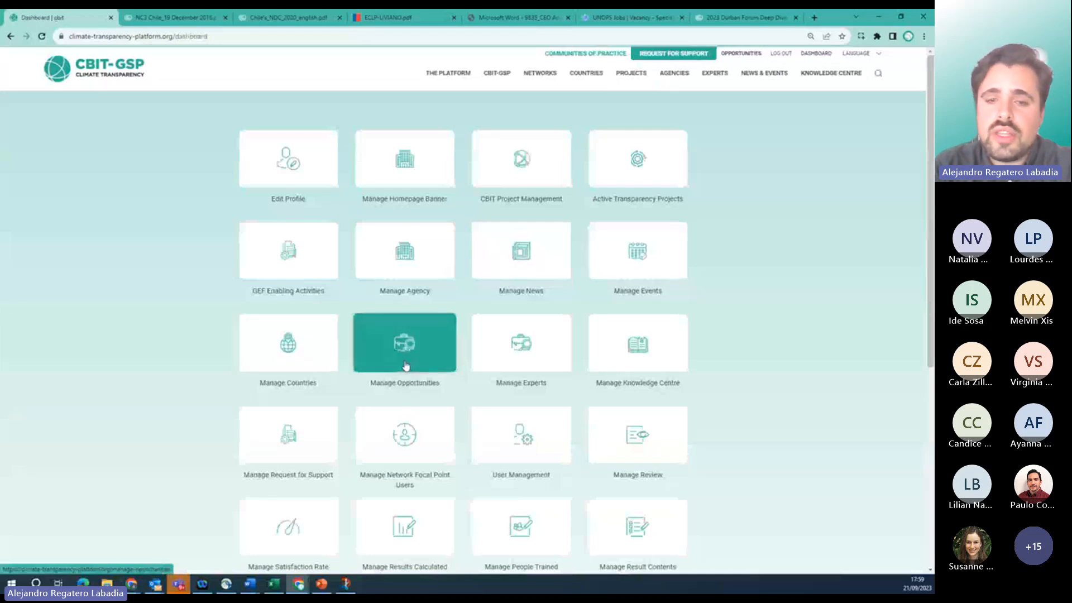
# Go to Manage News, start a new item with Add News, and scroll the empty form.
pyautogui.click(503, 254)
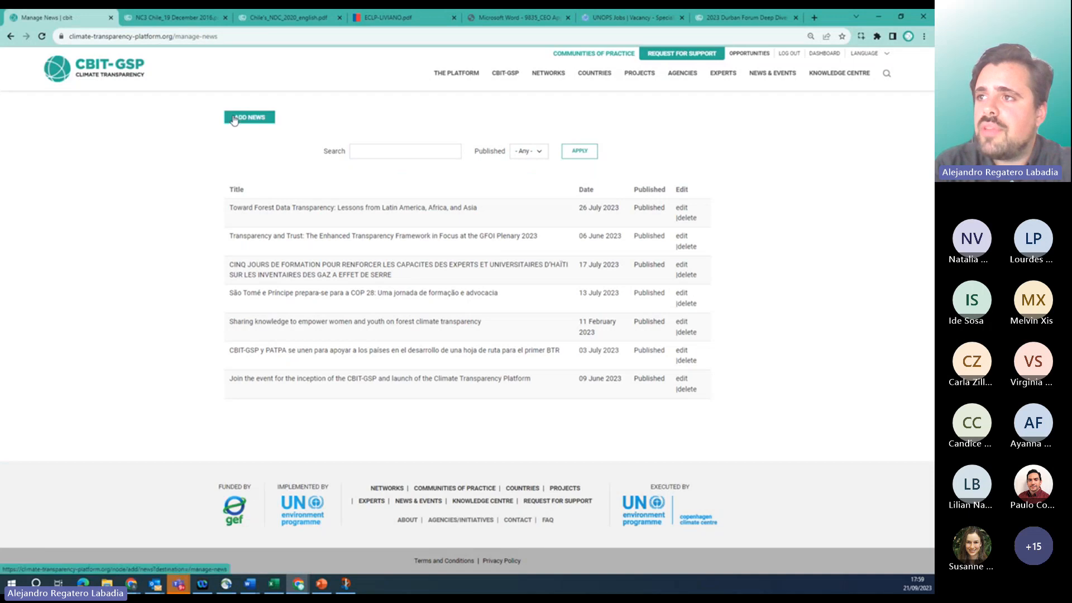
pyautogui.click(234, 119)
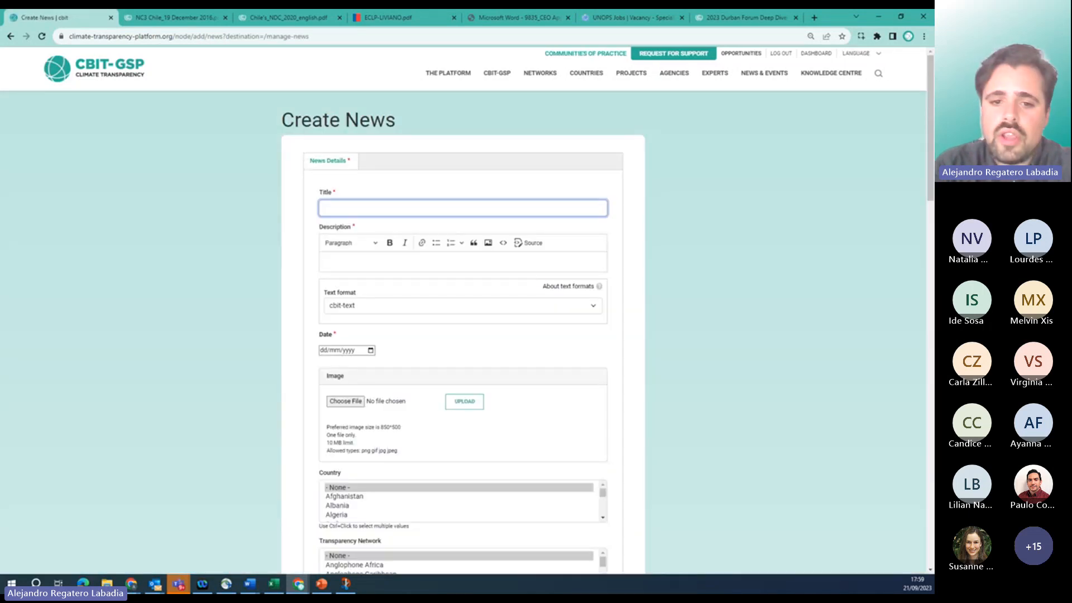
pyautogui.scroll(-8, 283, 442)
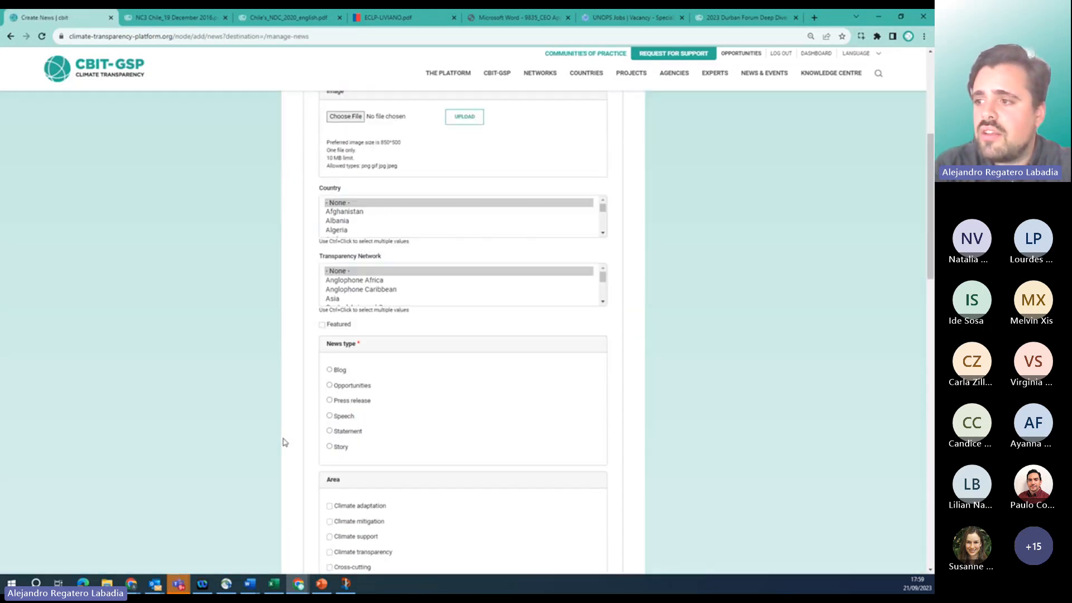
pyautogui.scroll(-10, 283, 442)
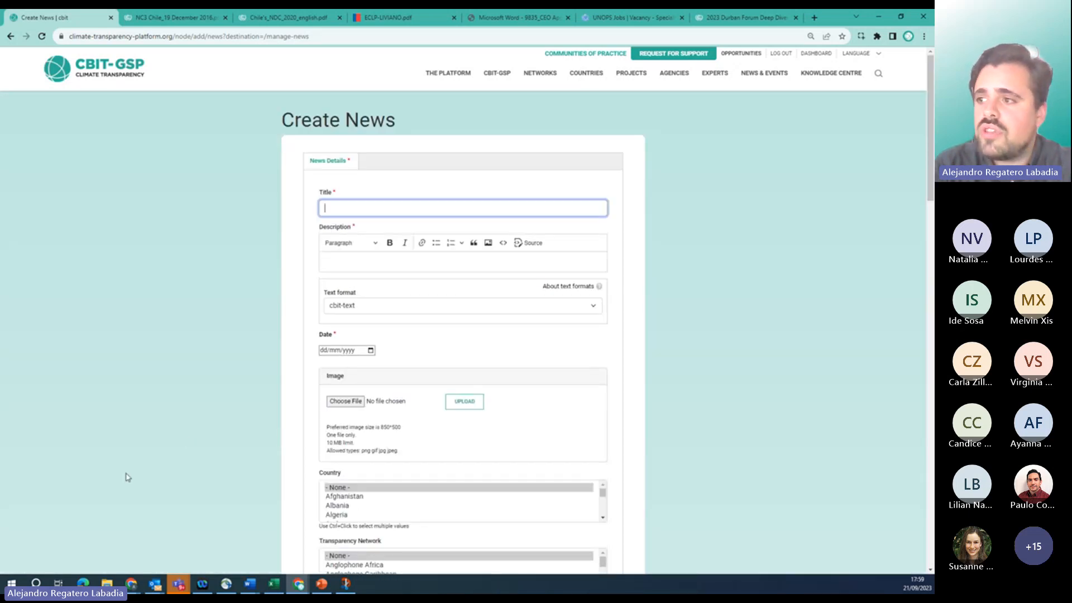
pyautogui.scroll(-1, 313, 412)
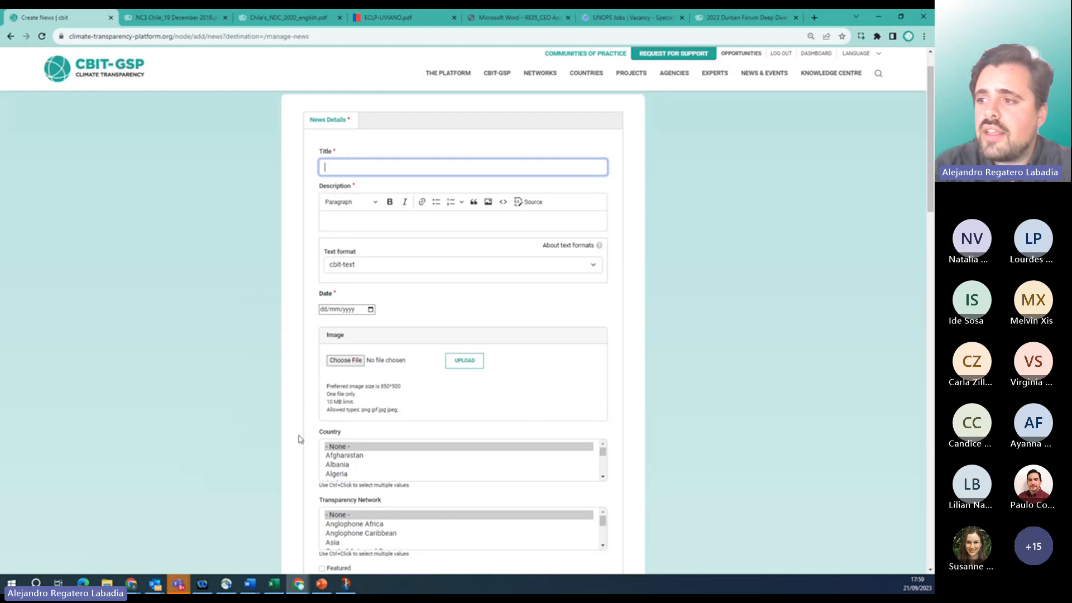
pyautogui.scroll(-3, 300, 417)
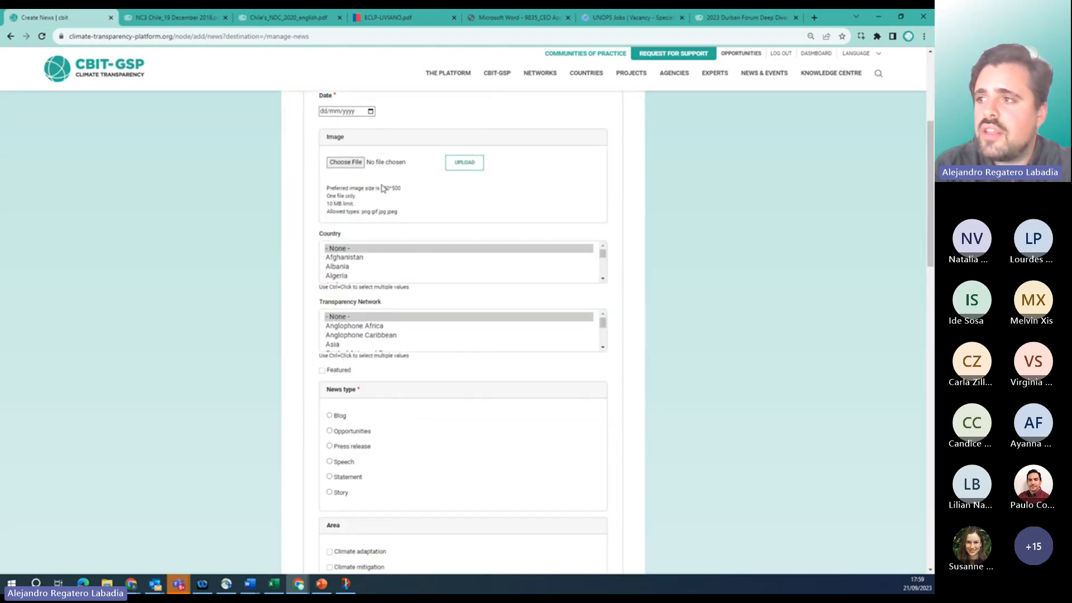
pyautogui.scroll(-10, 296, 366)
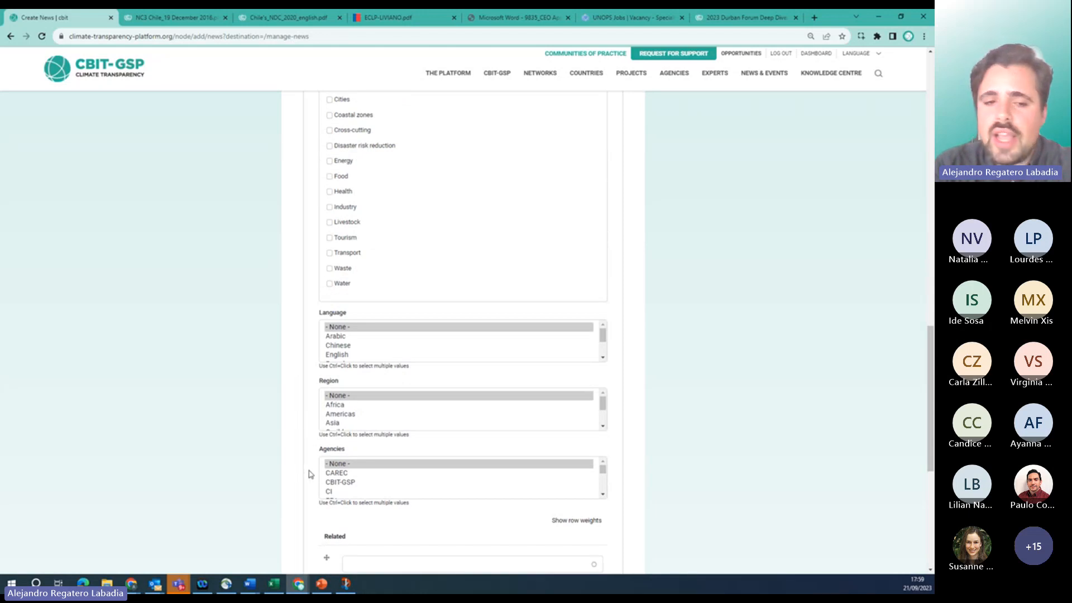
pyautogui.scroll(13, 311, 474)
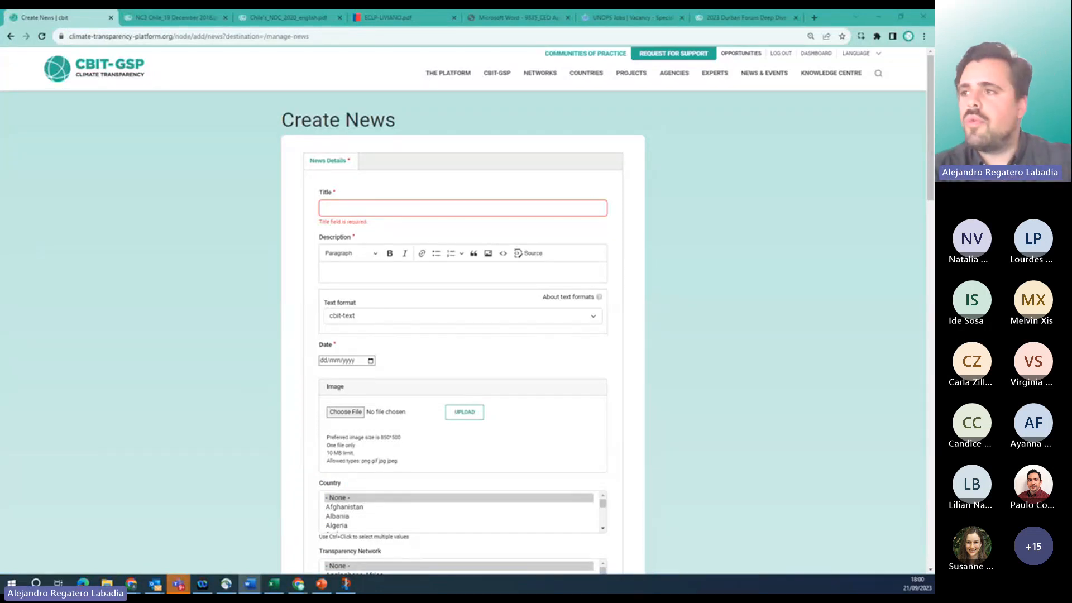
# Paste the reporting-tools headline into the title and the full article into the description.
pyautogui.click(349, 212)
pyautogui.hotkey('ctrl', 'v')
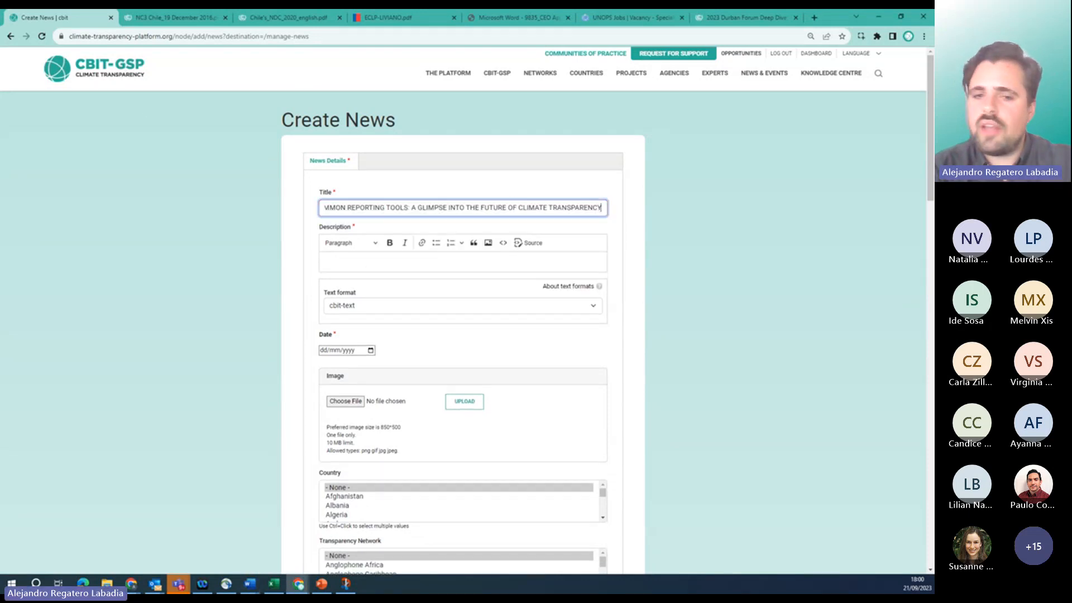
pyautogui.hotkey('alt', 'Tab')
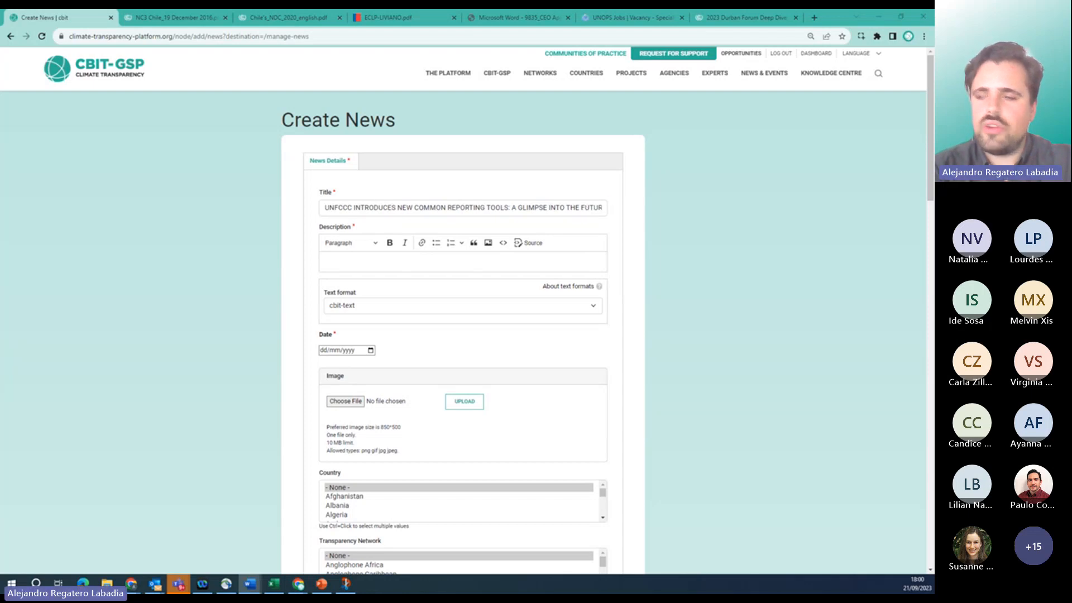
pyautogui.click(336, 263)
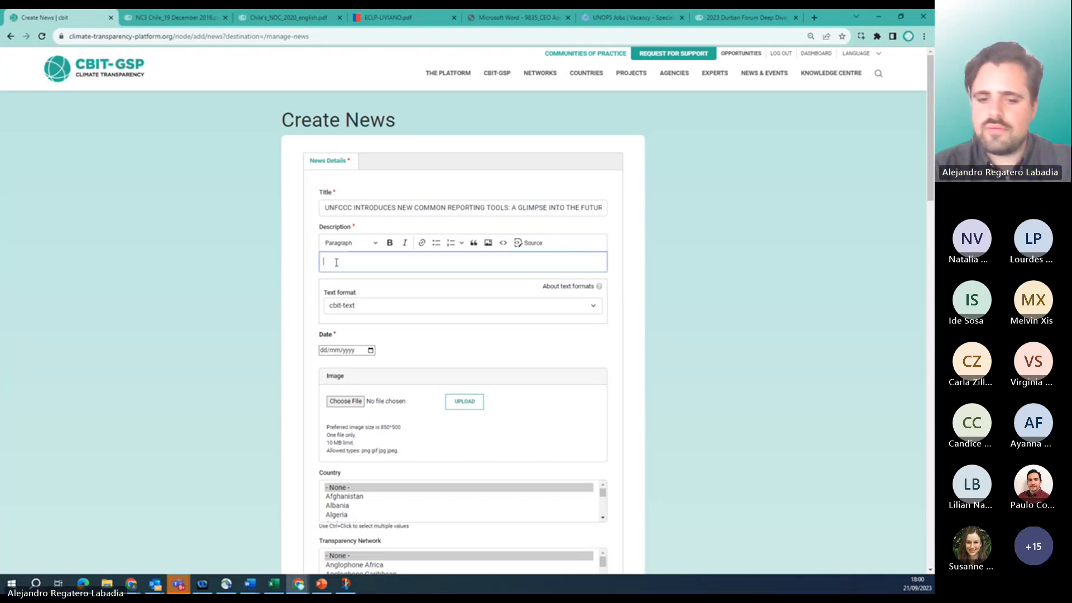
pyautogui.hotkey('ctrl', 'v')
pyautogui.scroll(-10, 280, 412)
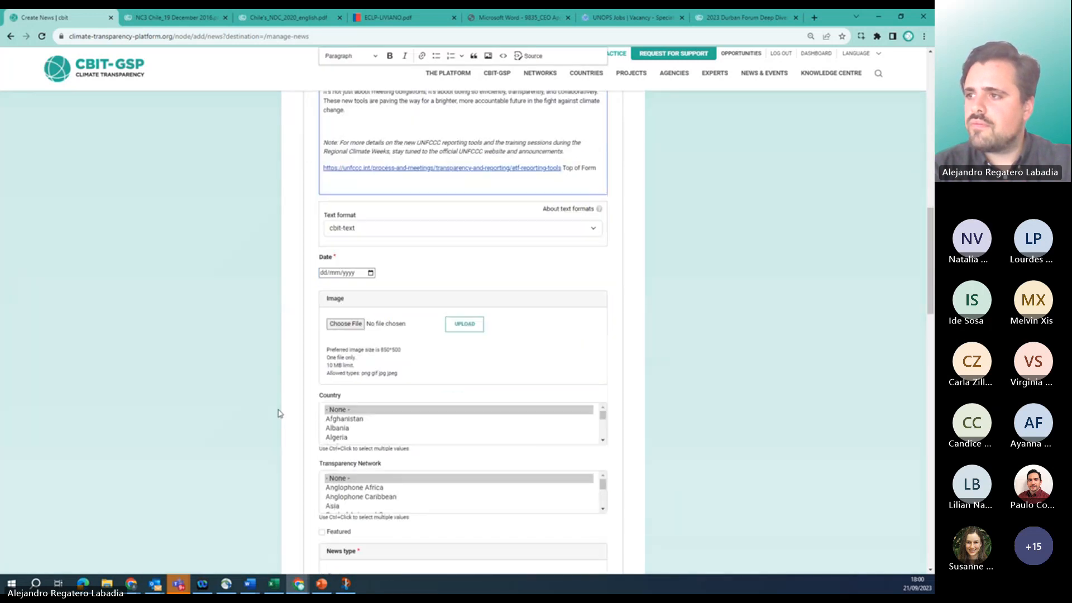
# Set the news date to 21 September 2023 using the calendar.
pyautogui.click(361, 275)
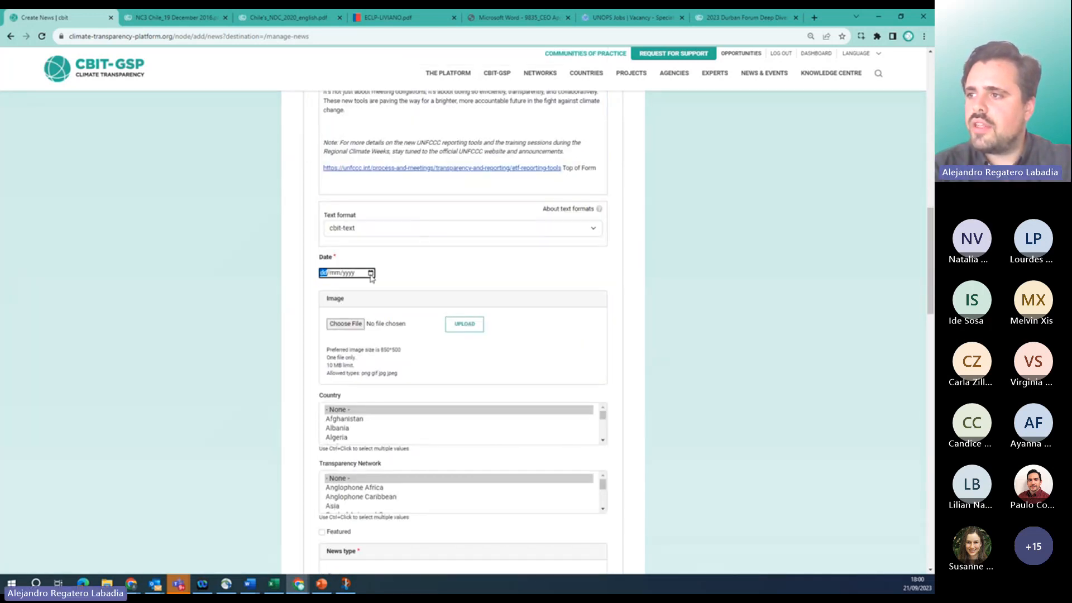
pyautogui.click(371, 273)
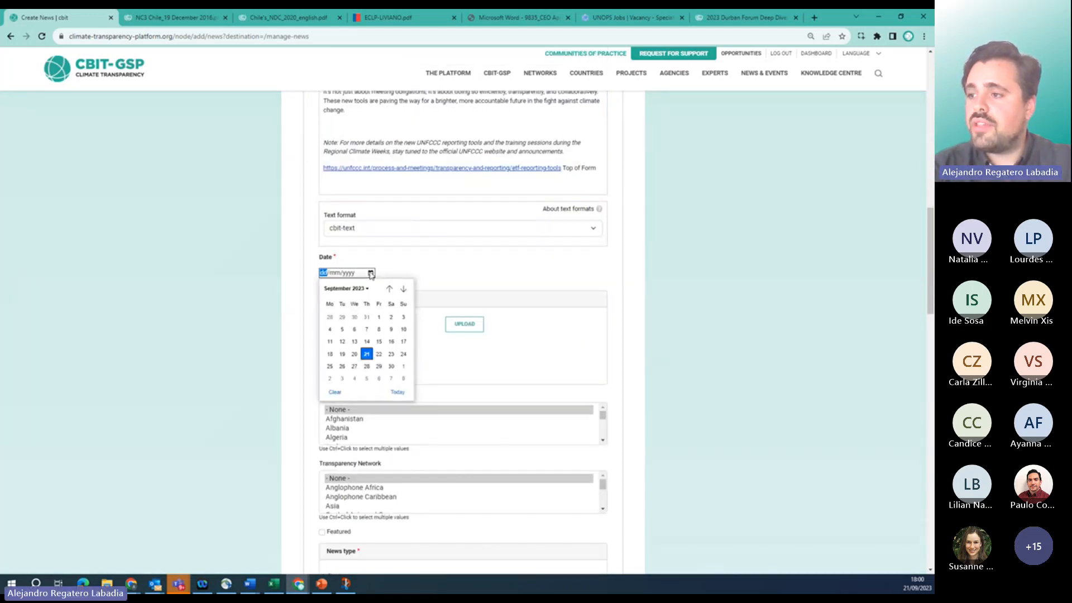
pyautogui.click(367, 354)
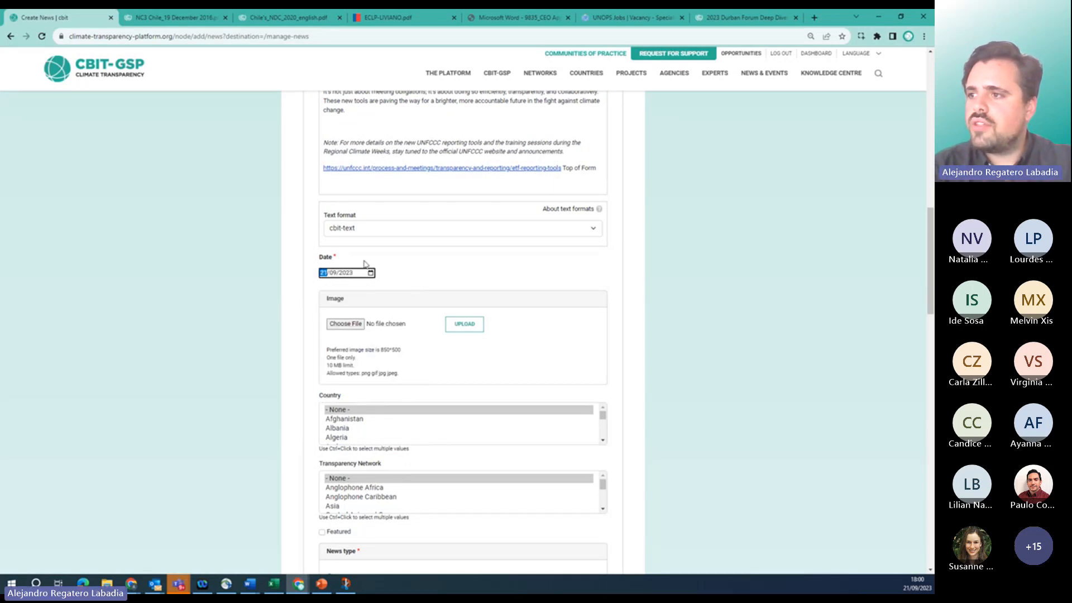
pyautogui.scroll(-1, 305, 338)
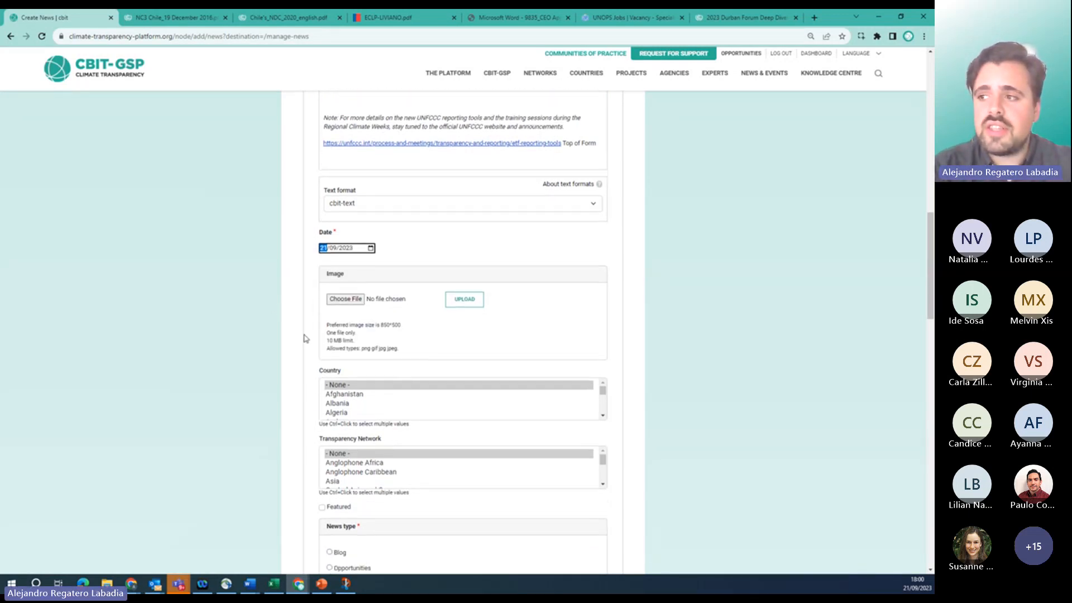
pyautogui.scroll(-1, 305, 338)
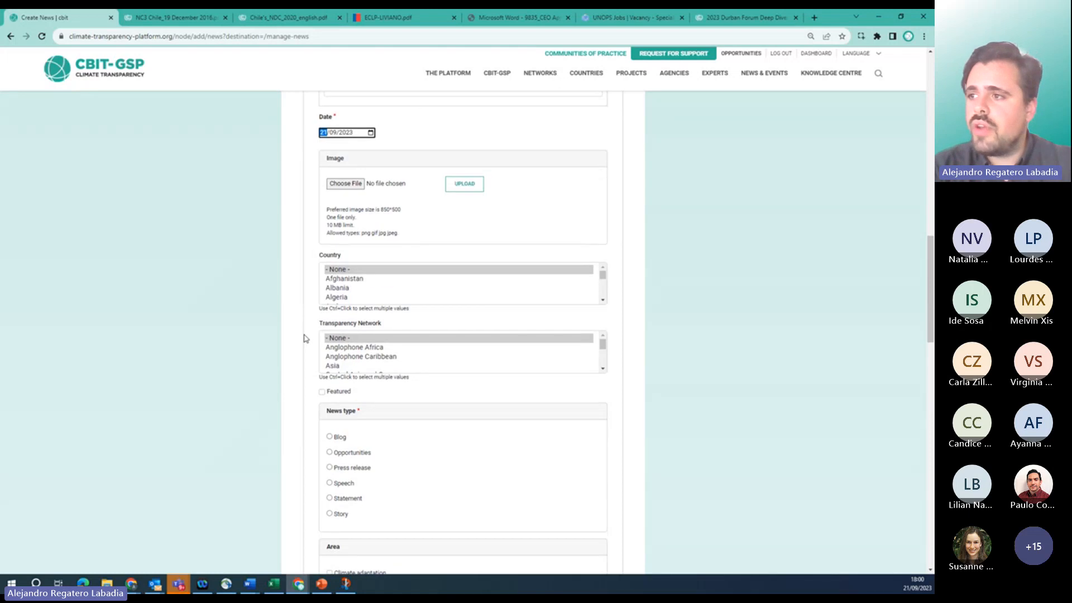
# Select Chile as country and Spanish speaking Latin America and the Caribbean as network.
pyautogui.click(358, 296)
pyautogui.write('chile')
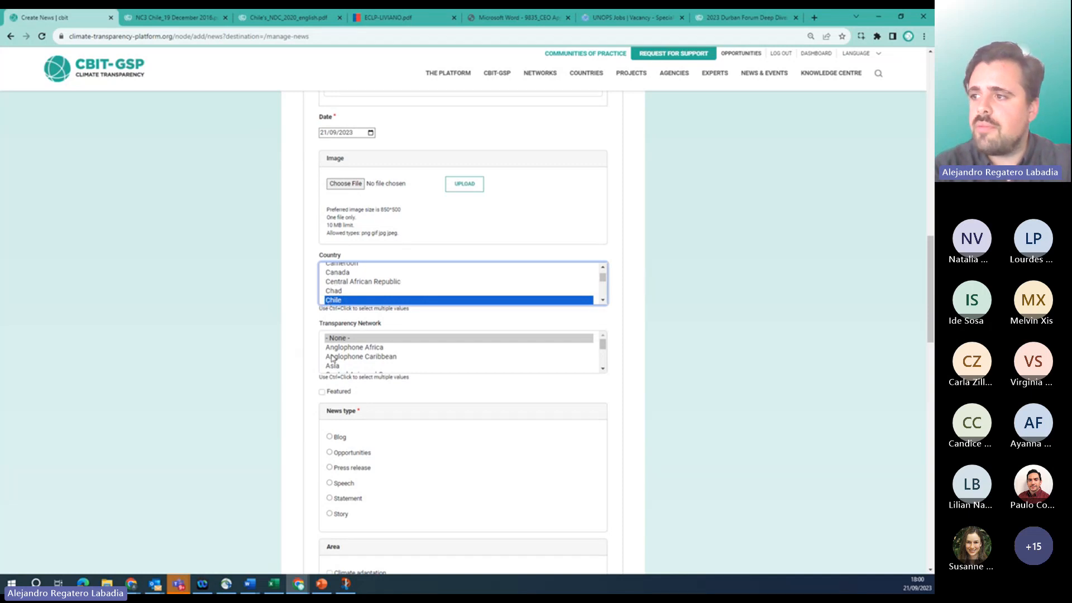
pyautogui.scroll(-3, 339, 360)
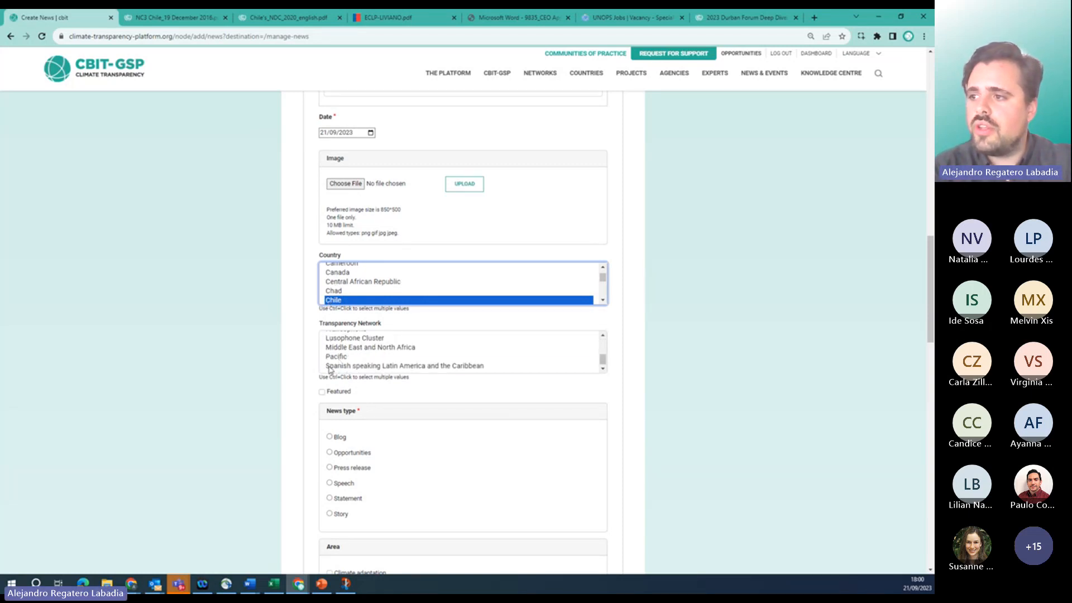
pyautogui.click(335, 366)
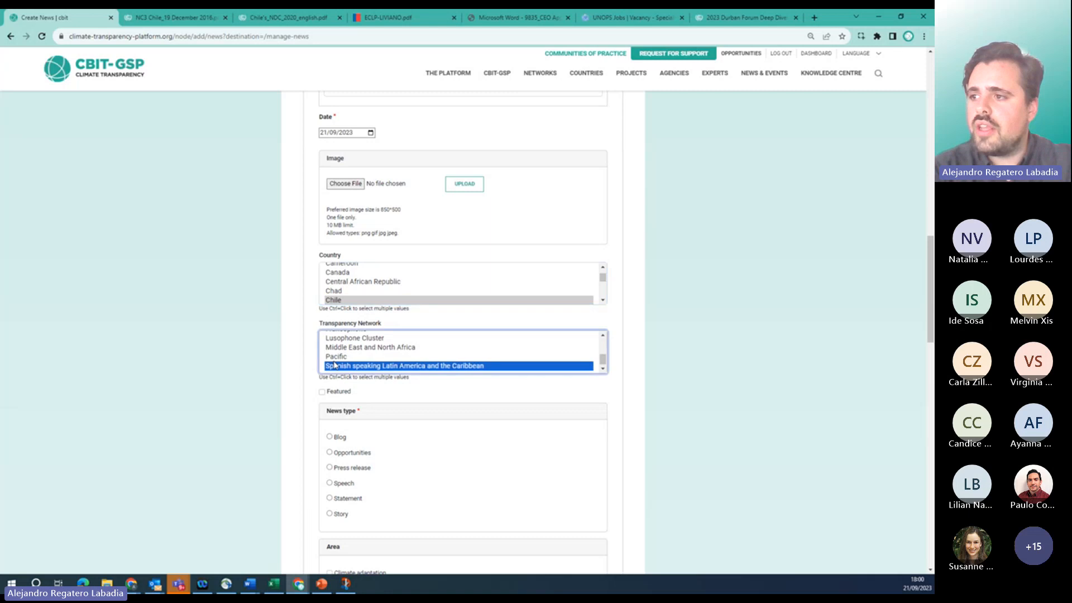
# Make the news a featured Press release tagged Climate transparency and Cross-cutting.
pyautogui.click(323, 393)
pyautogui.scroll(-1, 279, 439)
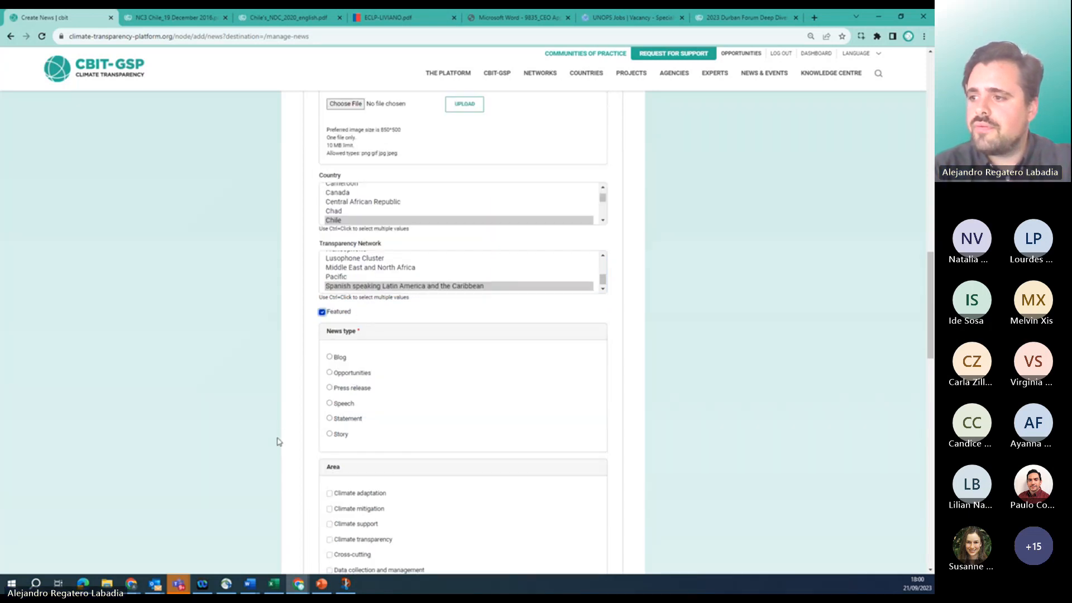
pyautogui.scroll(-1, 315, 531)
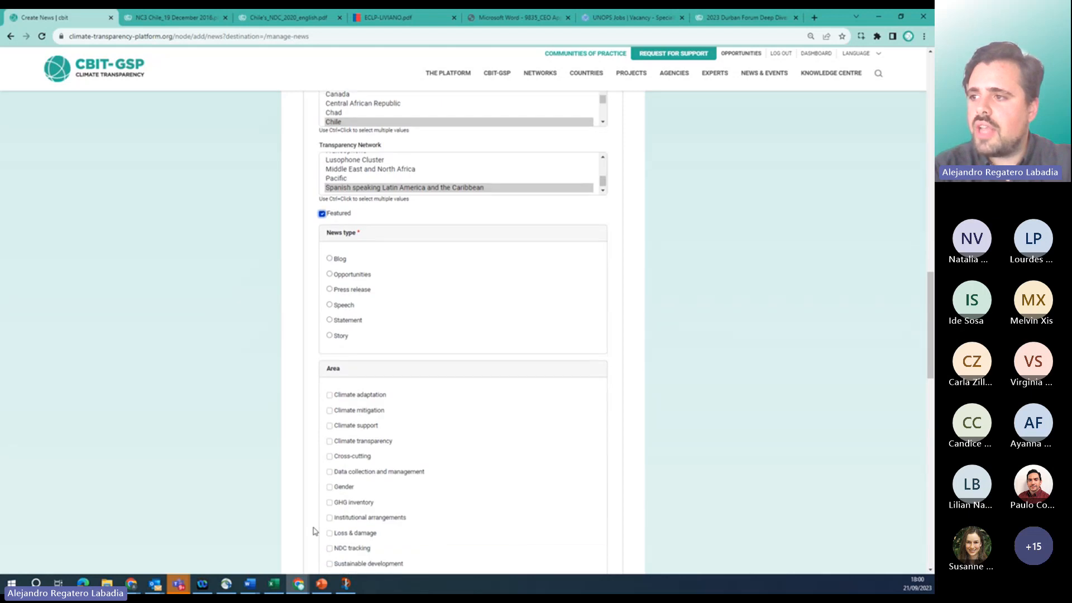
pyautogui.click(329, 289)
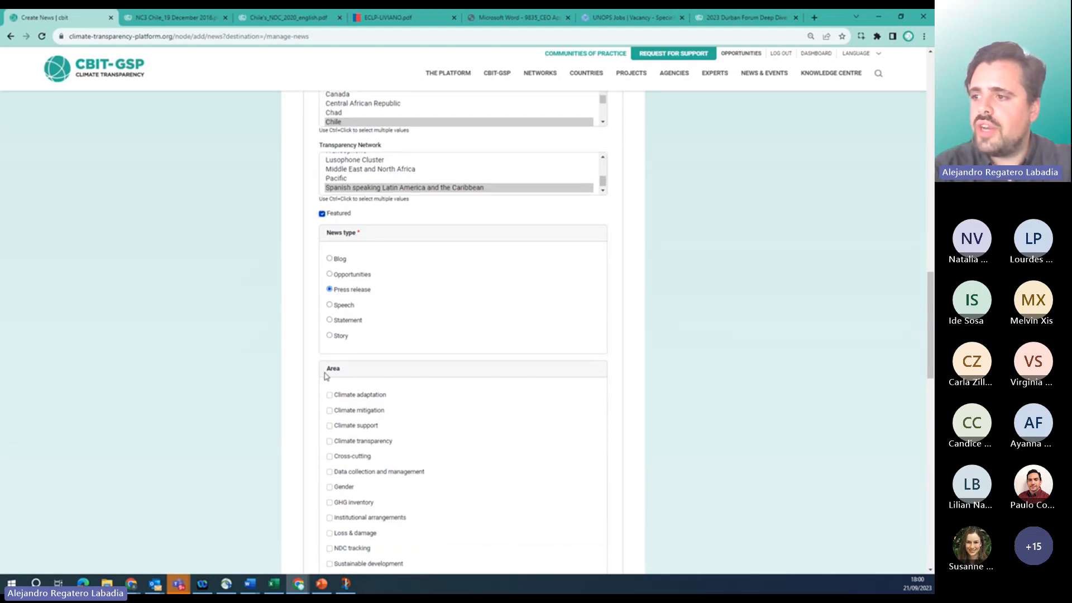
pyautogui.scroll(-2, 304, 478)
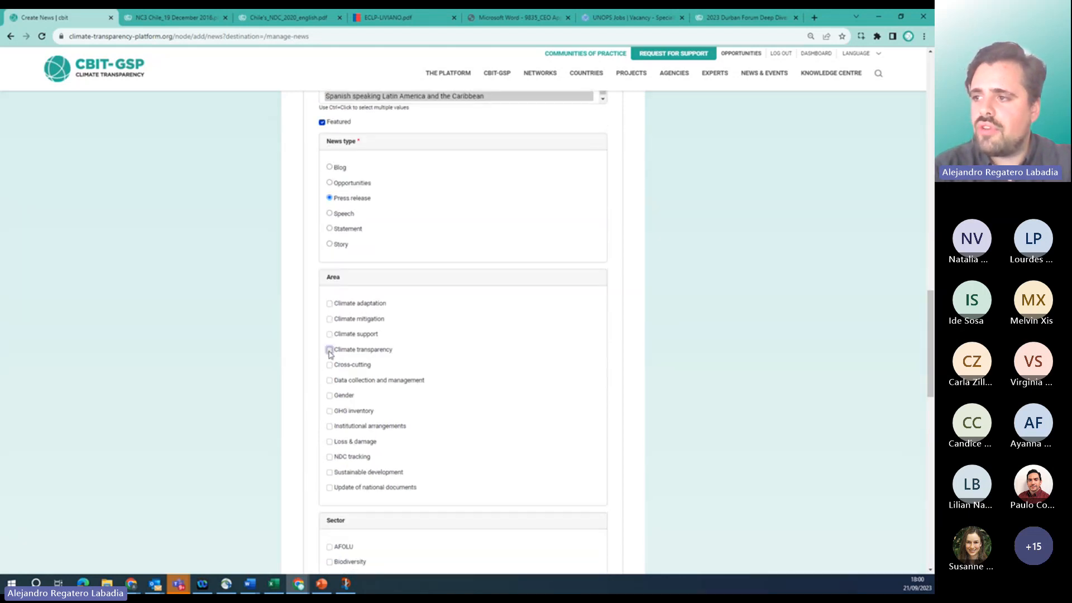
pyautogui.click(329, 395)
pyautogui.scroll(-2, 301, 475)
pyautogui.scroll(-3, 301, 475)
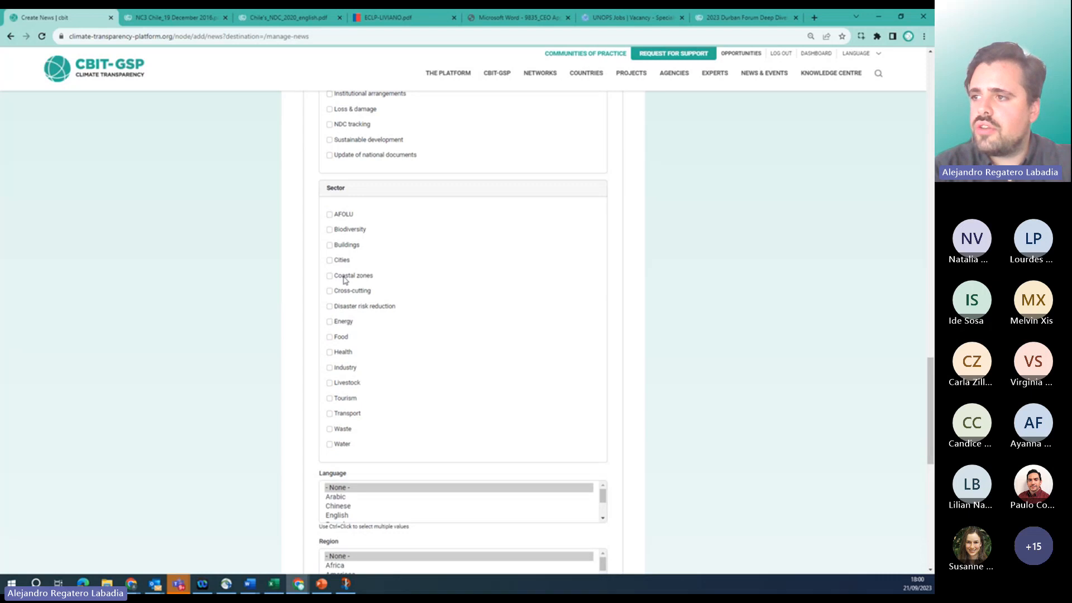
pyautogui.click(330, 291)
# Set language Spanish, region Americas, agency UNEP-CCC, and mark the news item published.
pyautogui.scroll(-3, 304, 418)
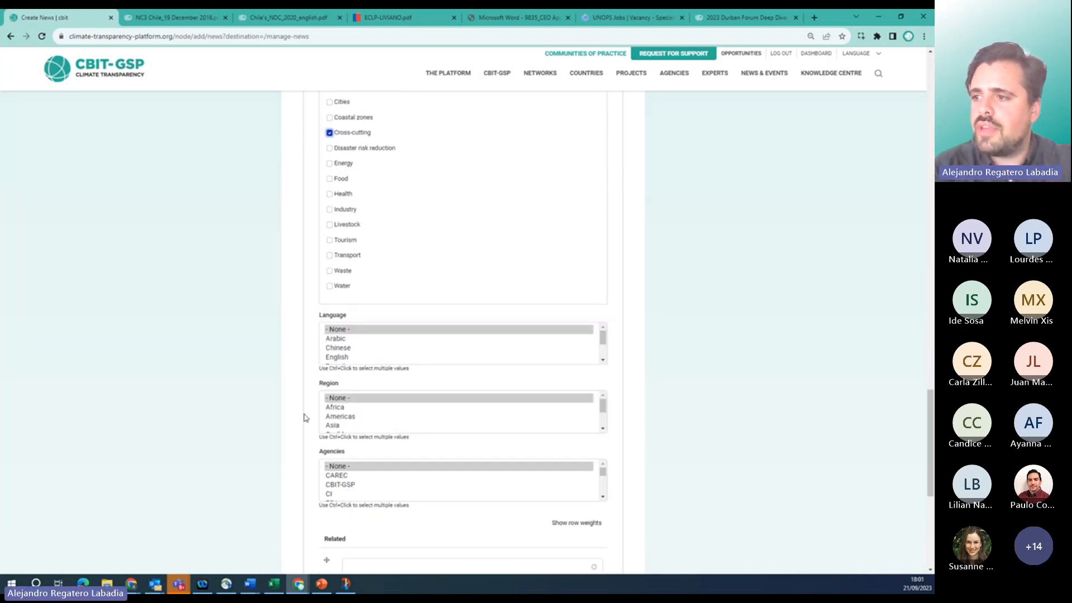
pyautogui.scroll(-2, 332, 353)
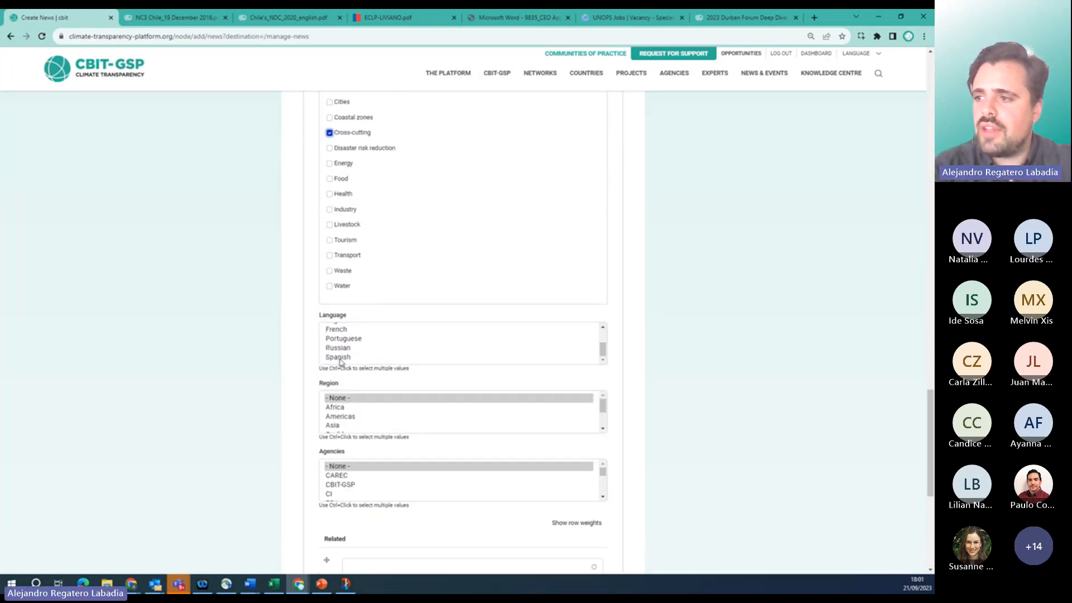
pyautogui.click(338, 358)
pyautogui.click(339, 416)
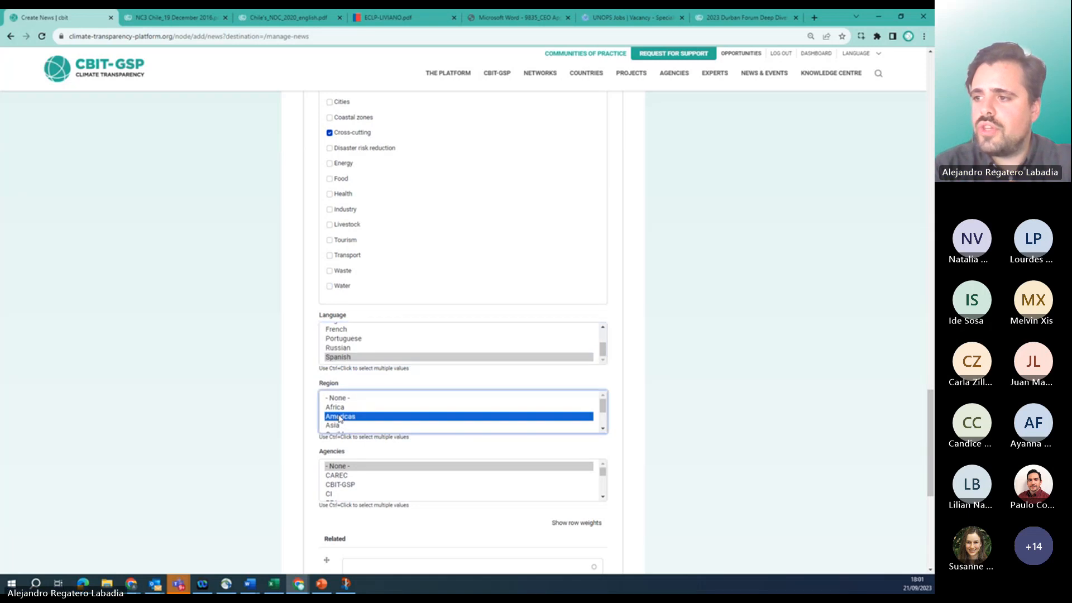
pyautogui.scroll(-1, 332, 491)
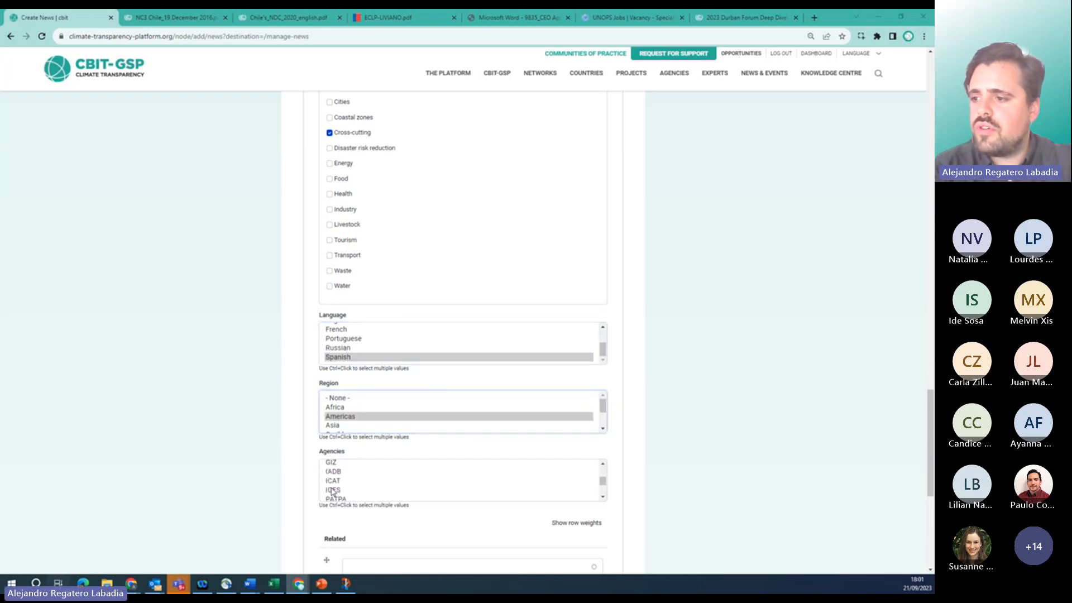
pyautogui.press('super+Tab')
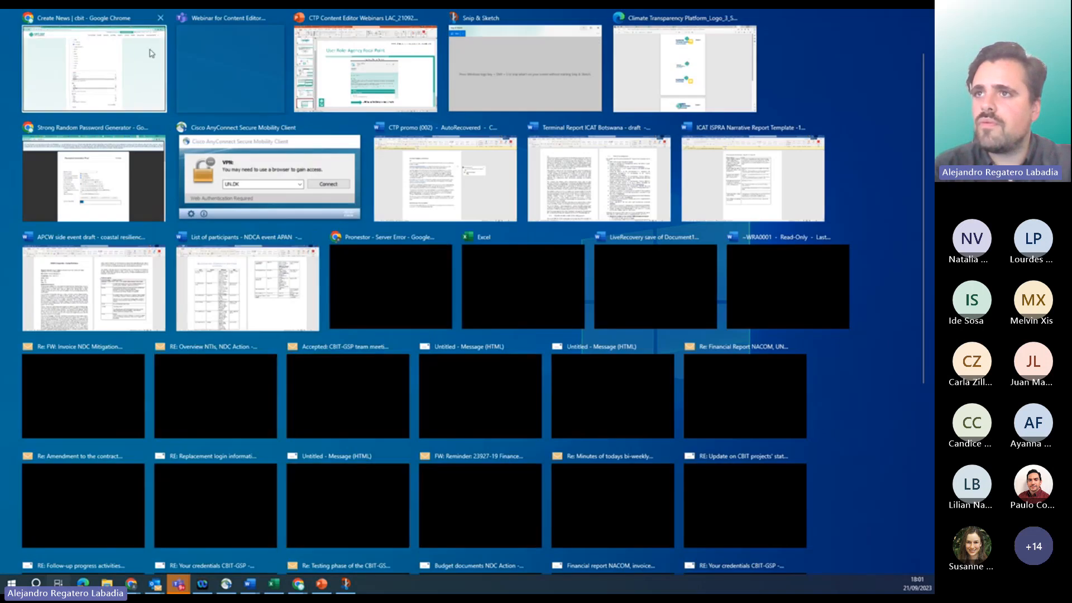
pyautogui.click(150, 71)
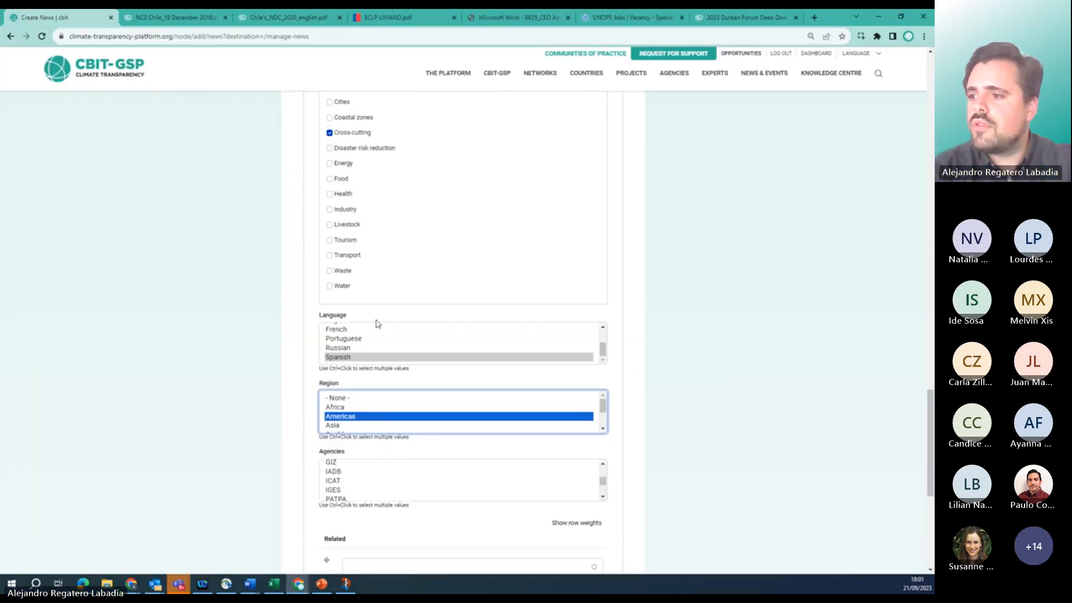
pyautogui.scroll(-5, 364, 486)
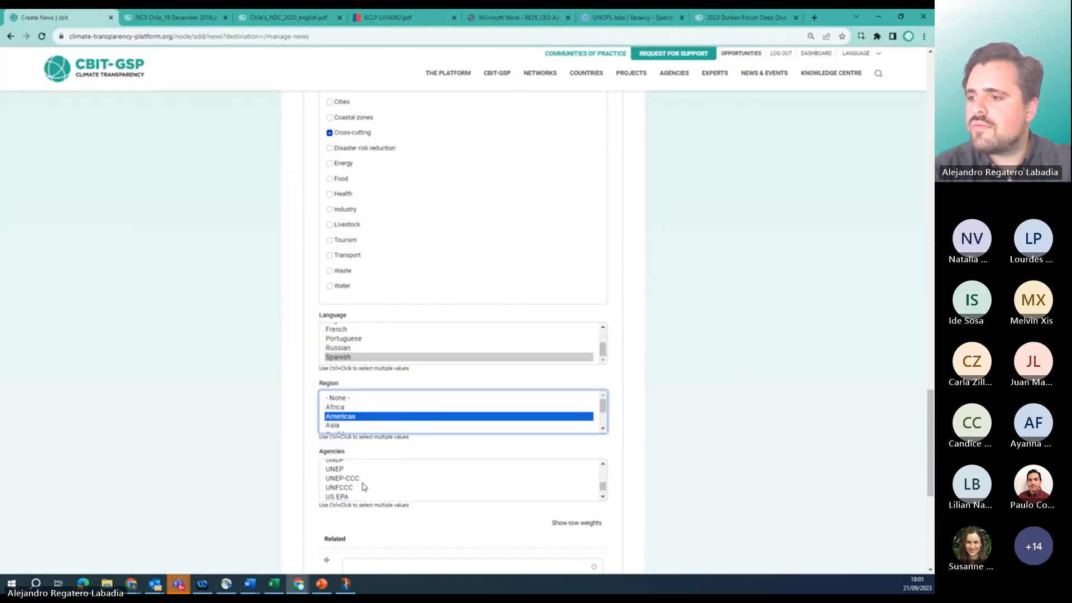
pyautogui.click(340, 478)
pyautogui.scroll(-5, 293, 428)
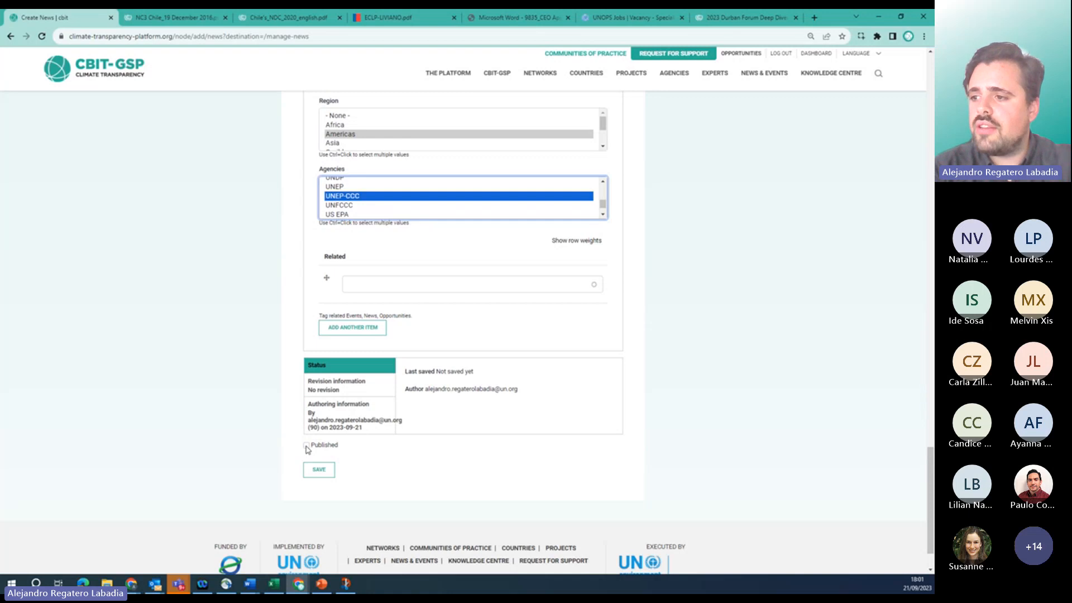
pyautogui.click(306, 446)
# Save the UNFCCC reporting-tools news item and view the published article.
pyautogui.click(319, 472)
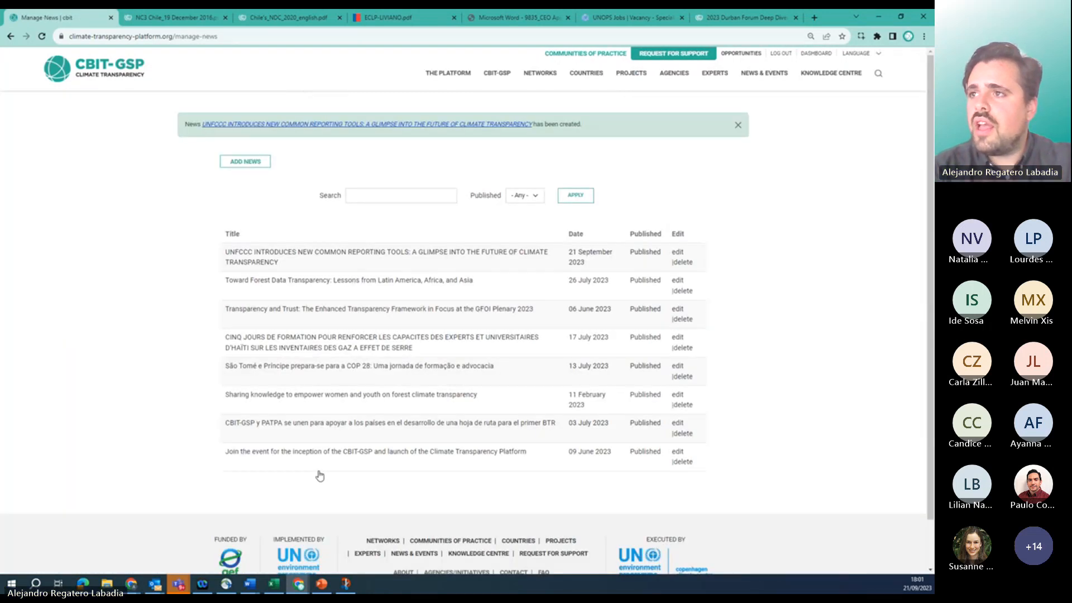
pyautogui.click(345, 125)
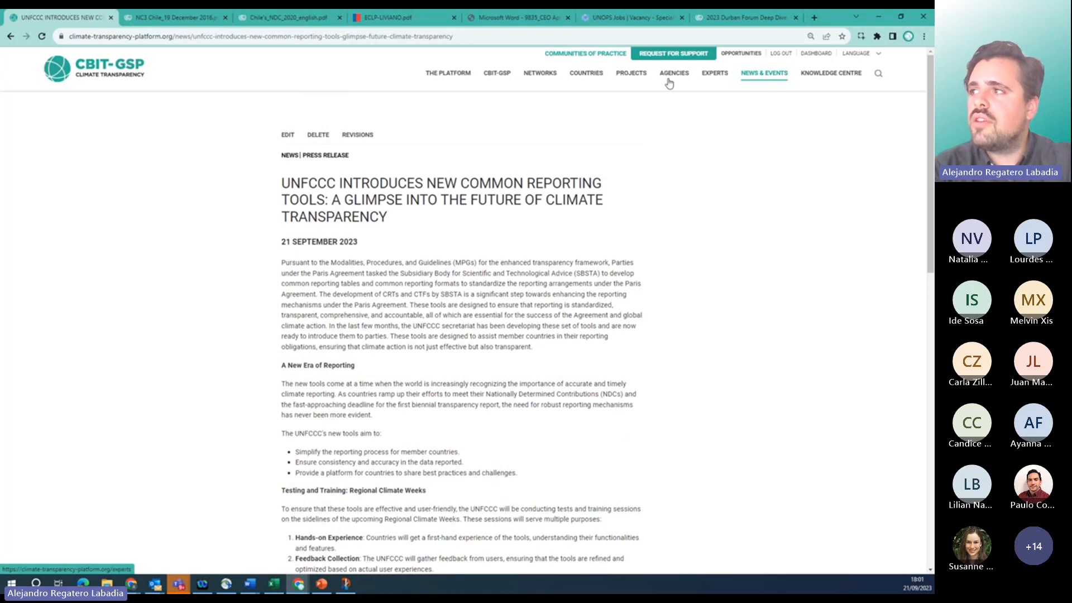
pyautogui.click(77, 70)
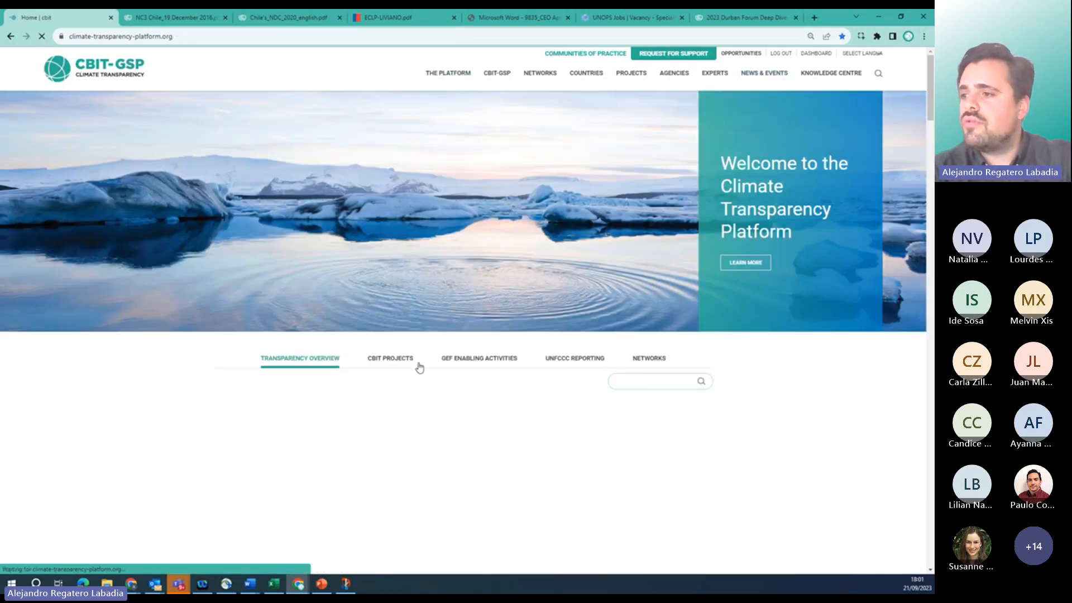
# Check Chile's country profile from the home page map for the new event and news.
pyautogui.scroll(-3, 290, 384)
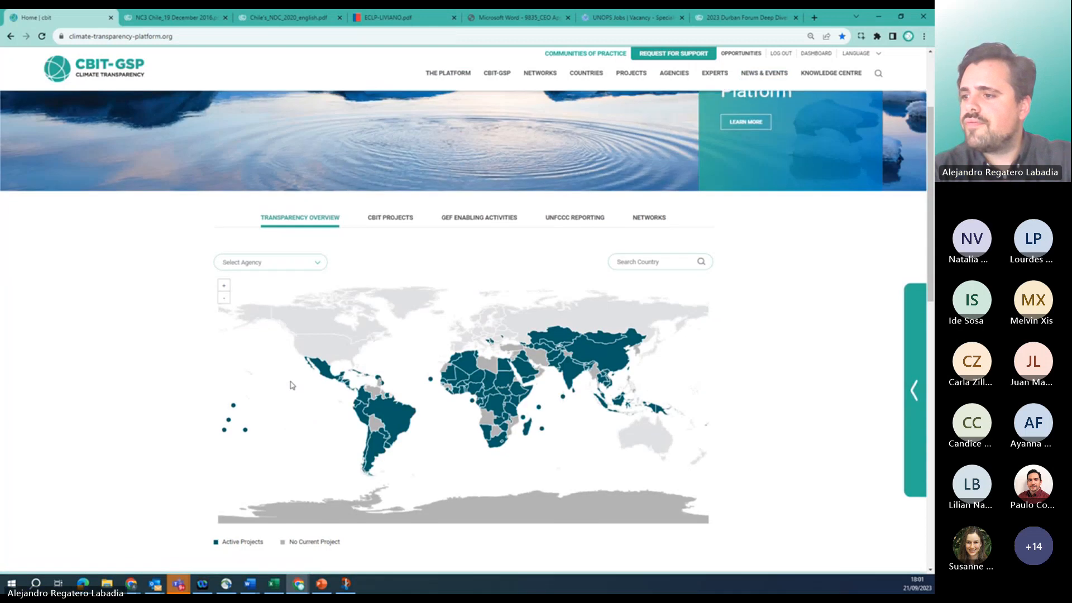
pyautogui.click(369, 438)
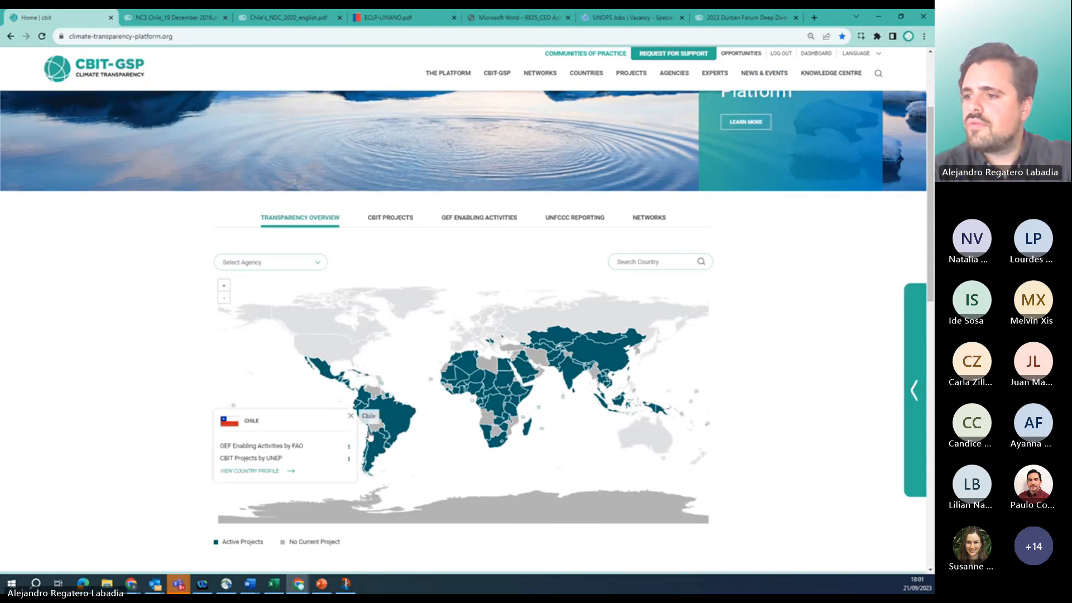
pyautogui.click(251, 472)
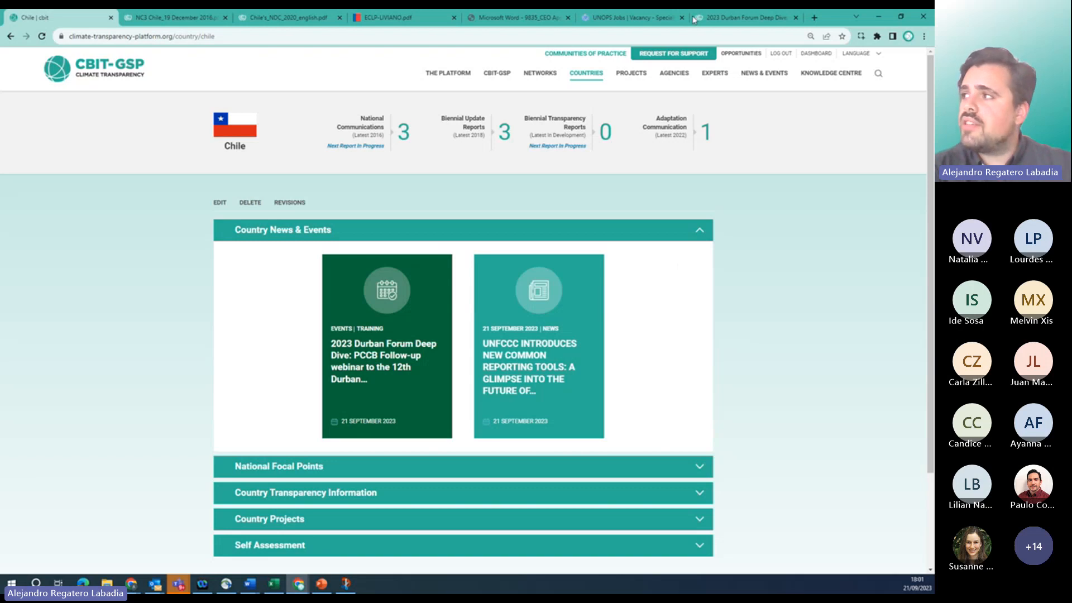
pyautogui.click(746, 56)
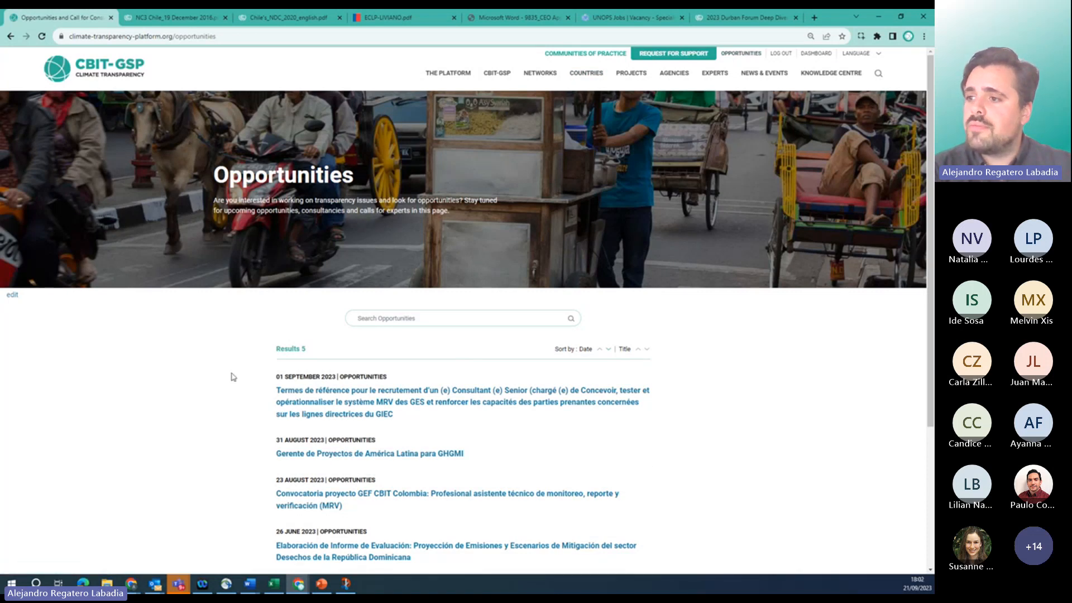
# Look over the 5 Opportunities results, return to the home page, then switch to the desktop.
pyautogui.scroll(-4, 233, 377)
pyautogui.scroll(4, 234, 376)
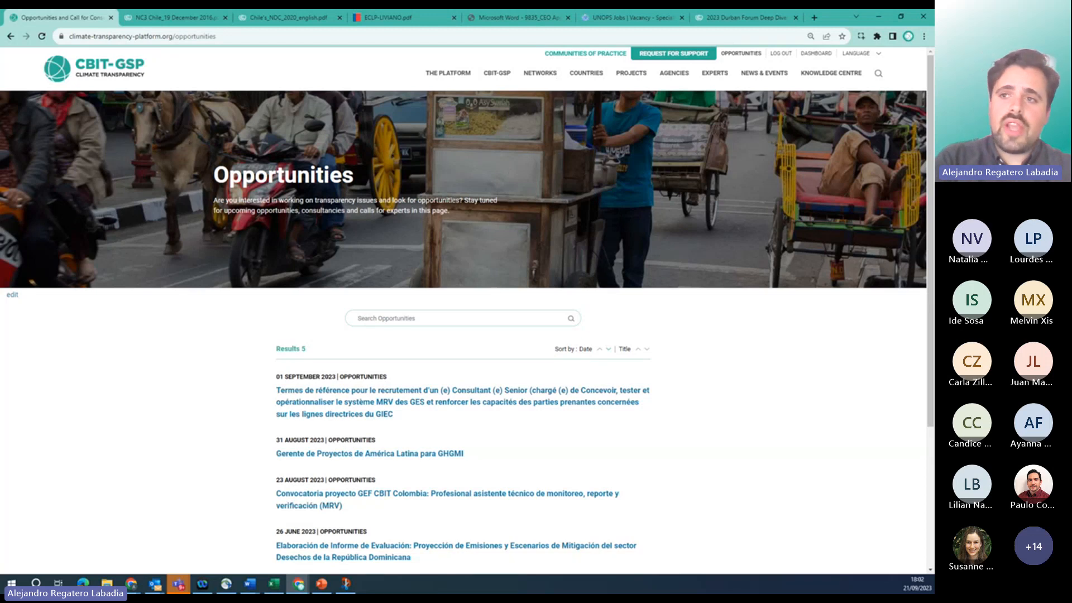
pyautogui.click(94, 74)
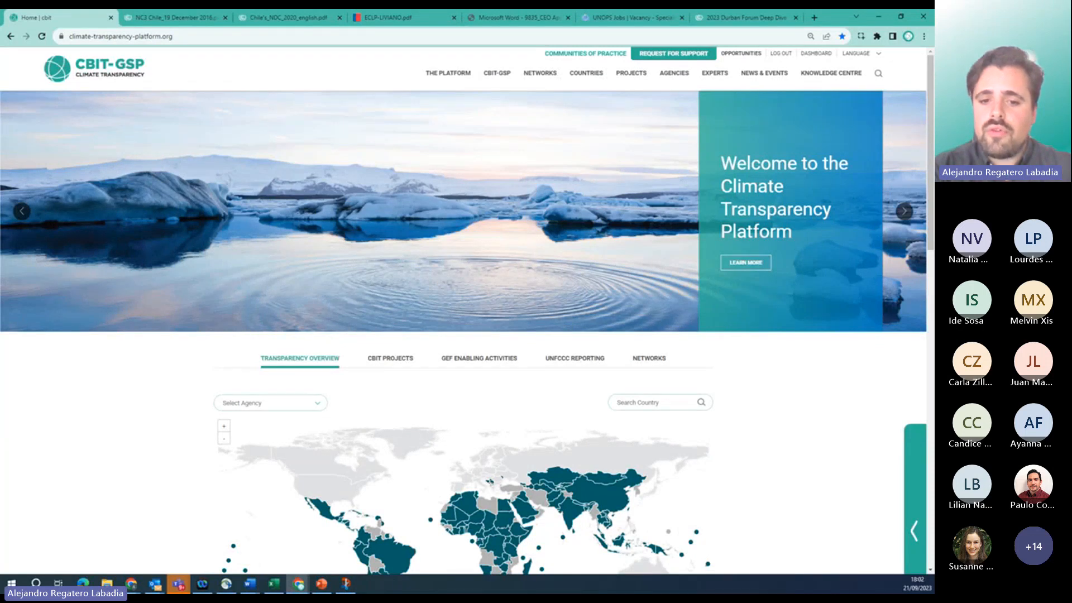
pyautogui.hotkey('alt', 'Tab')
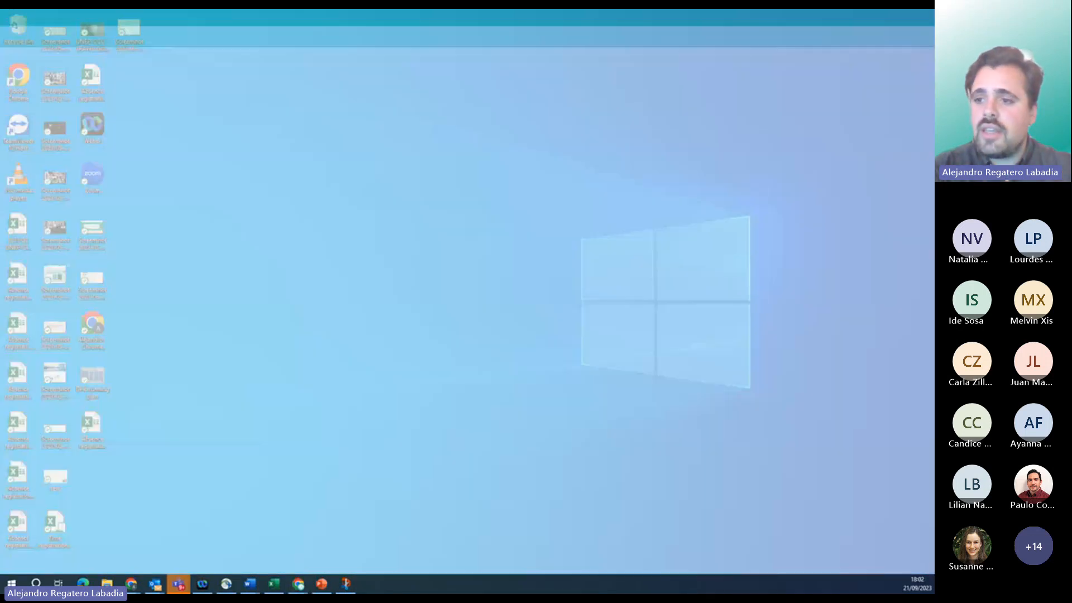